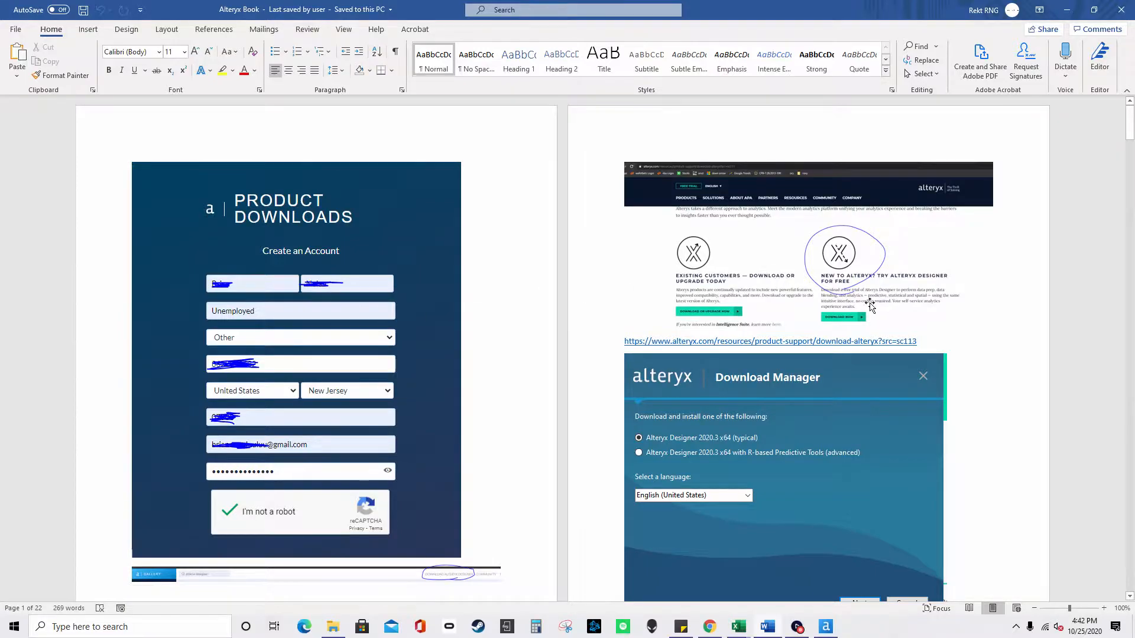
Step: Read through the opening pages of the Alteryx Book document on account creation and download, and switch to Alteryx Designer
scroll(718, 491, "down", 3)
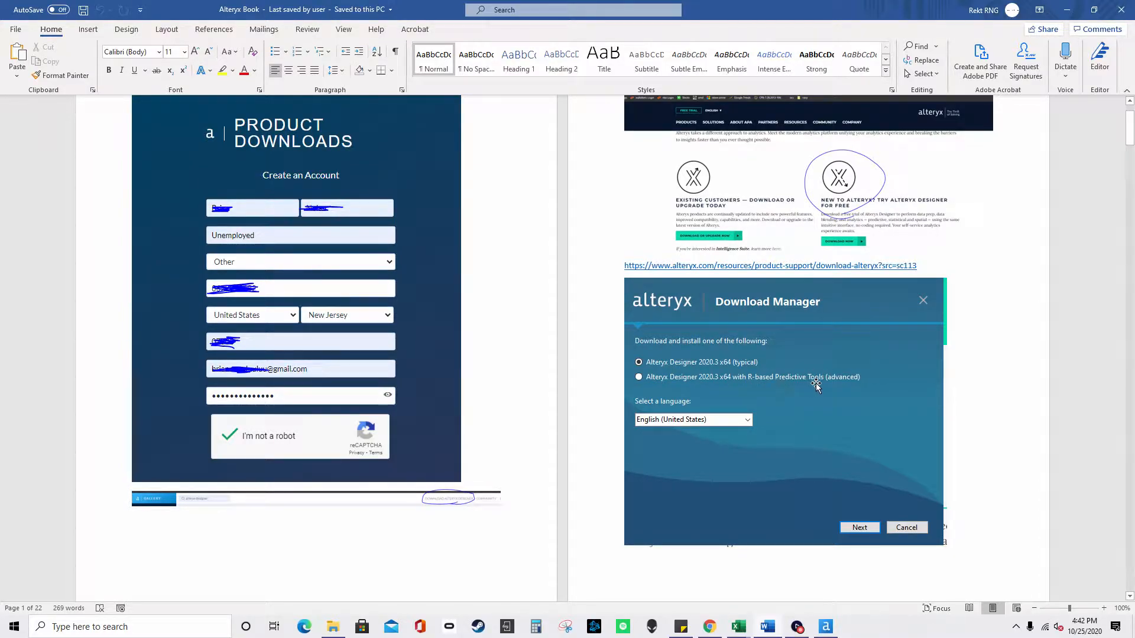
scroll(827, 461, "down", 7)
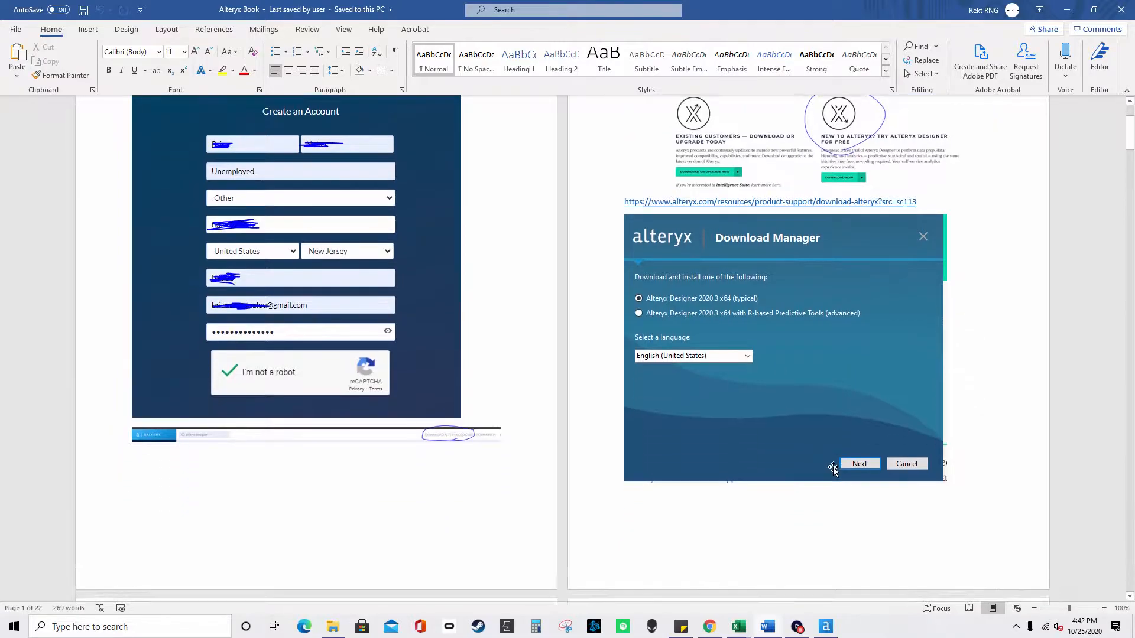
scroll(820, 473, "down", 5)
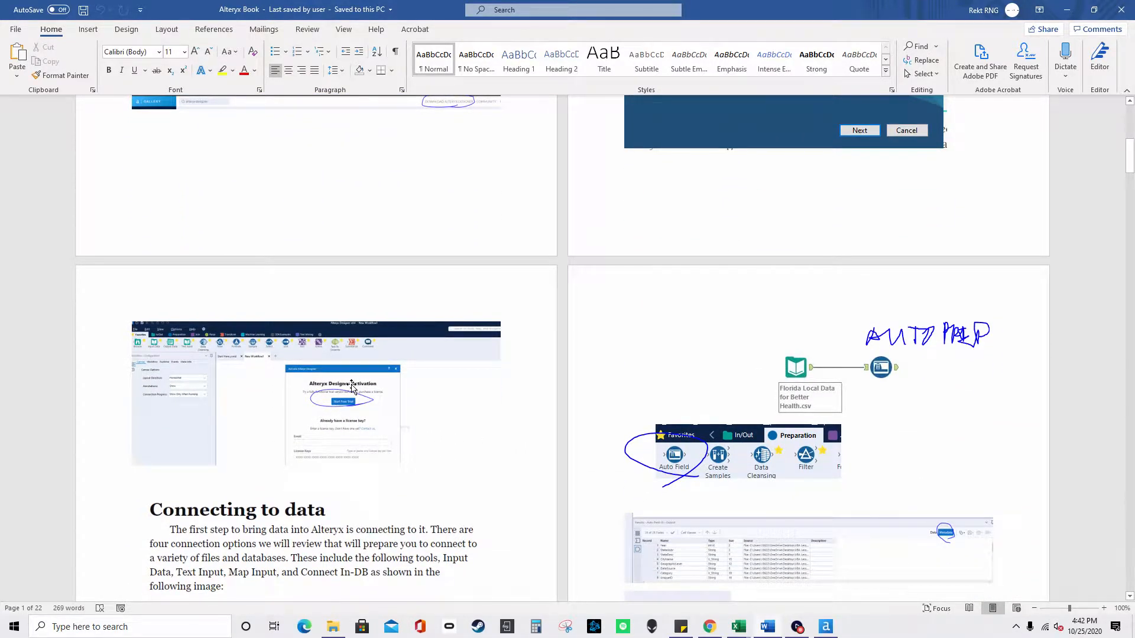
left_click(1067, 9)
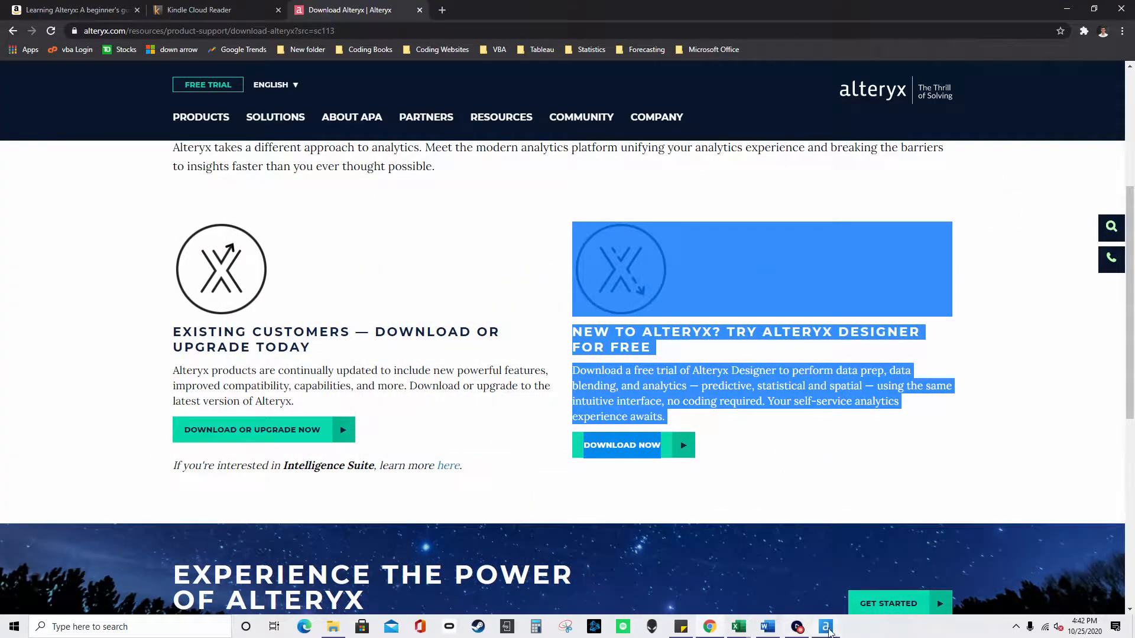
left_click(826, 627)
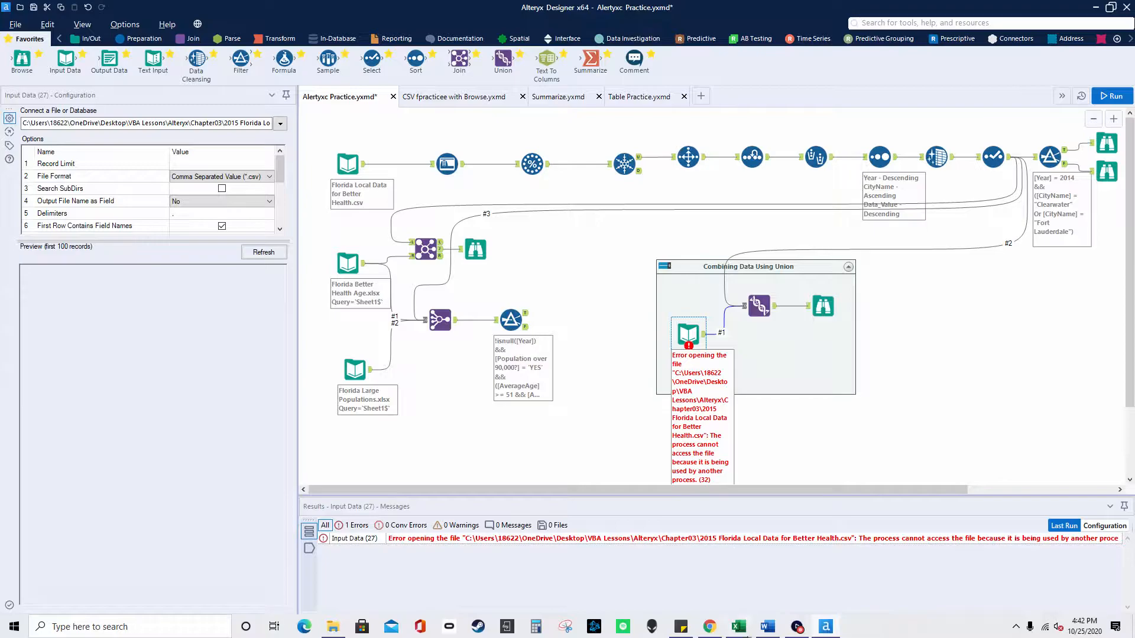
Step: Switch to Excel with the 2015 Florida Local Data for Better Health file and maximize its window
mouse_move(738, 627)
left_click(667, 585)
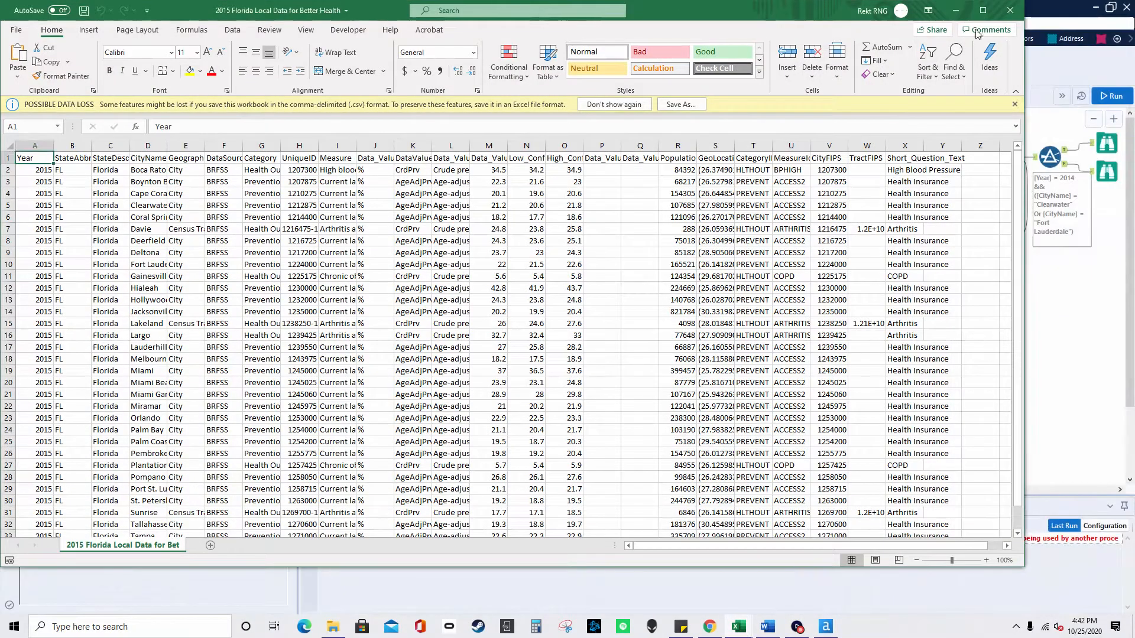
left_click(983, 12)
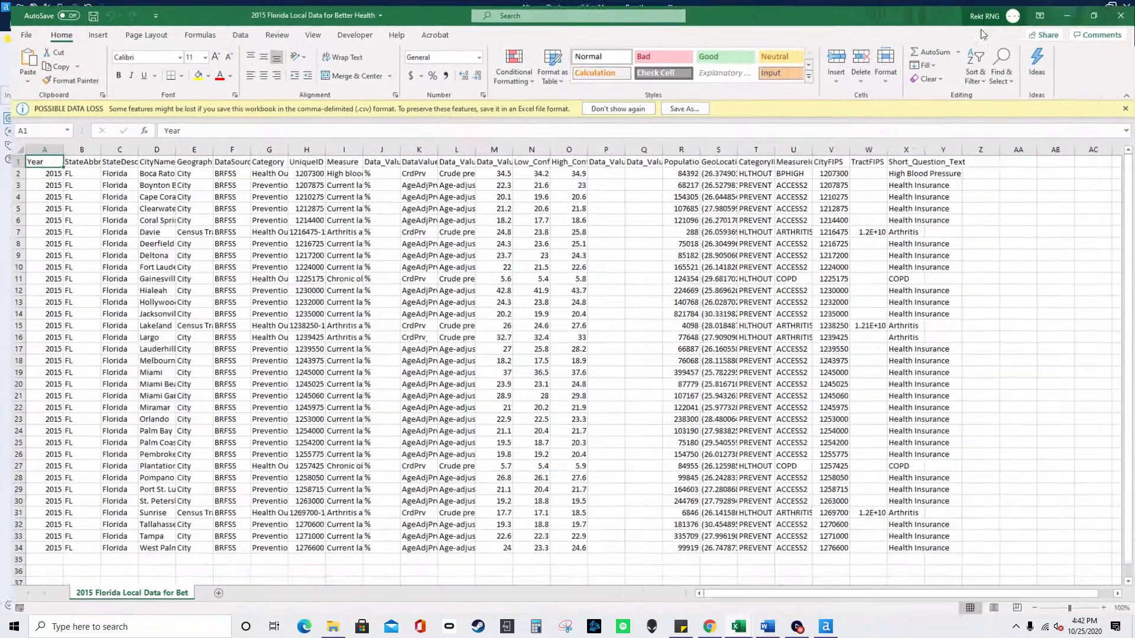
Step: Bring up the U.S. Chronic Disease Indicators workbook and place it over the Florida workbook, leaving both header rows in view
mouse_move(741, 632)
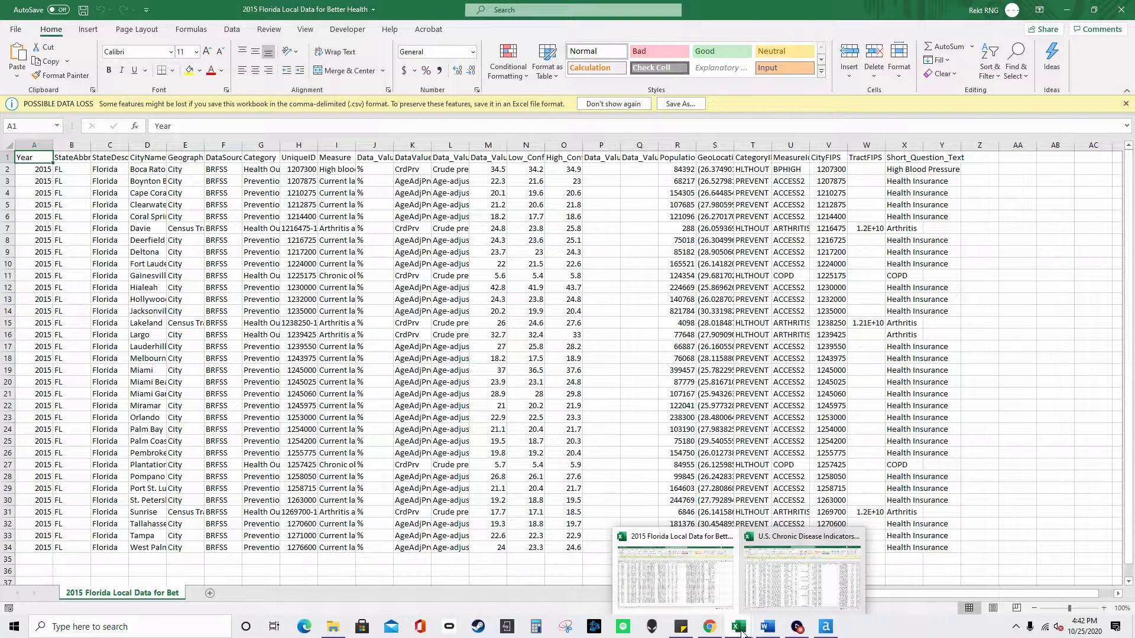
mouse_move(765, 609)
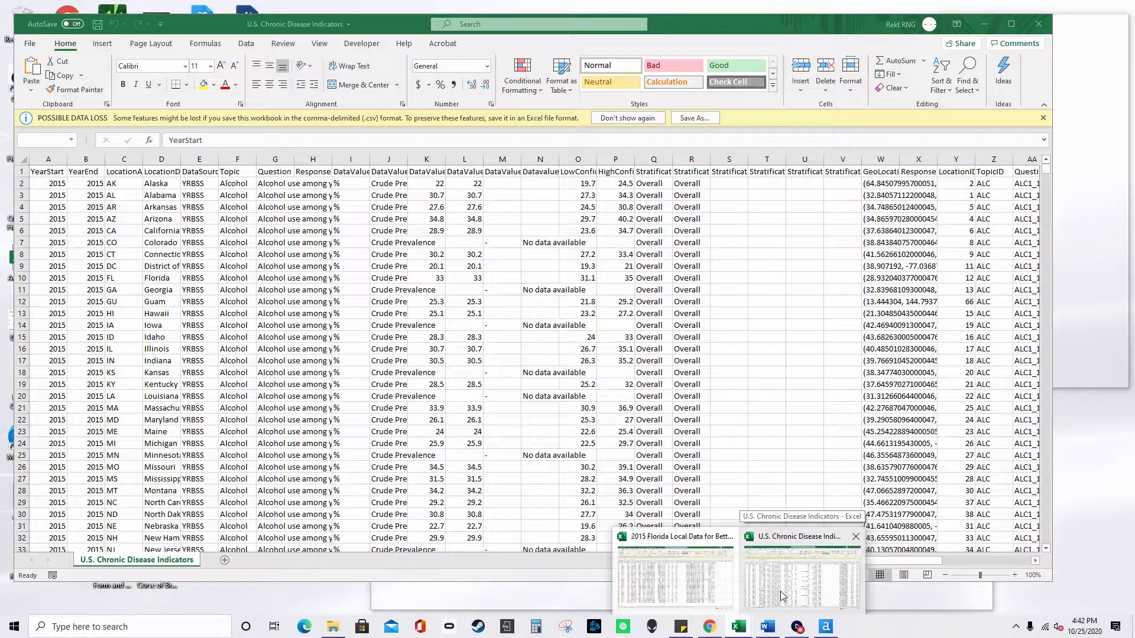
left_click(780, 593)
left_click_drag(390, 23, 407, 334)
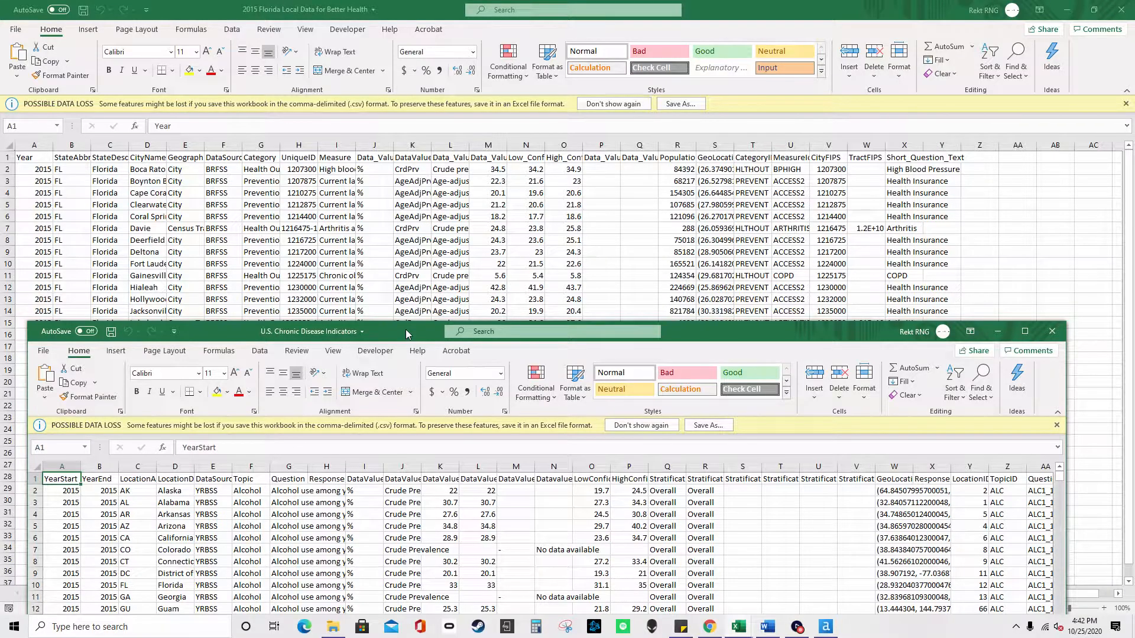
left_click_drag(407, 335, 480, 207)
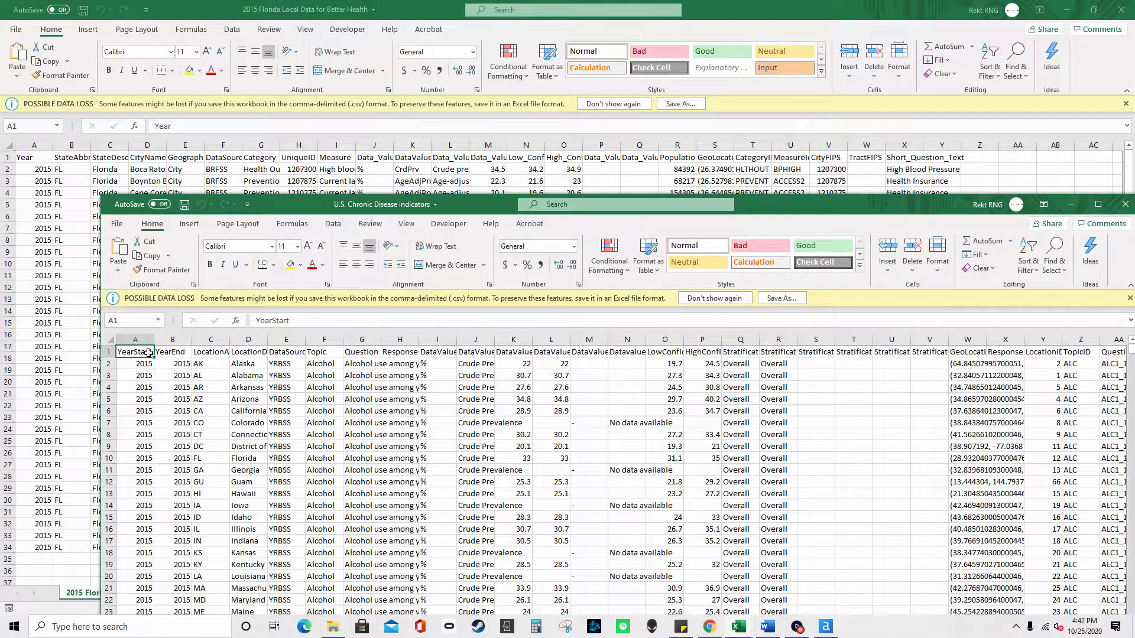
Step: Examine the column headers of the U.S. Chronic Disease Indicators sheet from YearStart to StratificationID3, and close that workbook
key("Right")
key("Right")
key("Right")
key("Right")
key("Right")
key("Left")
key("Left")
key("Left")
key("Right")
key("Right")
key("Right")
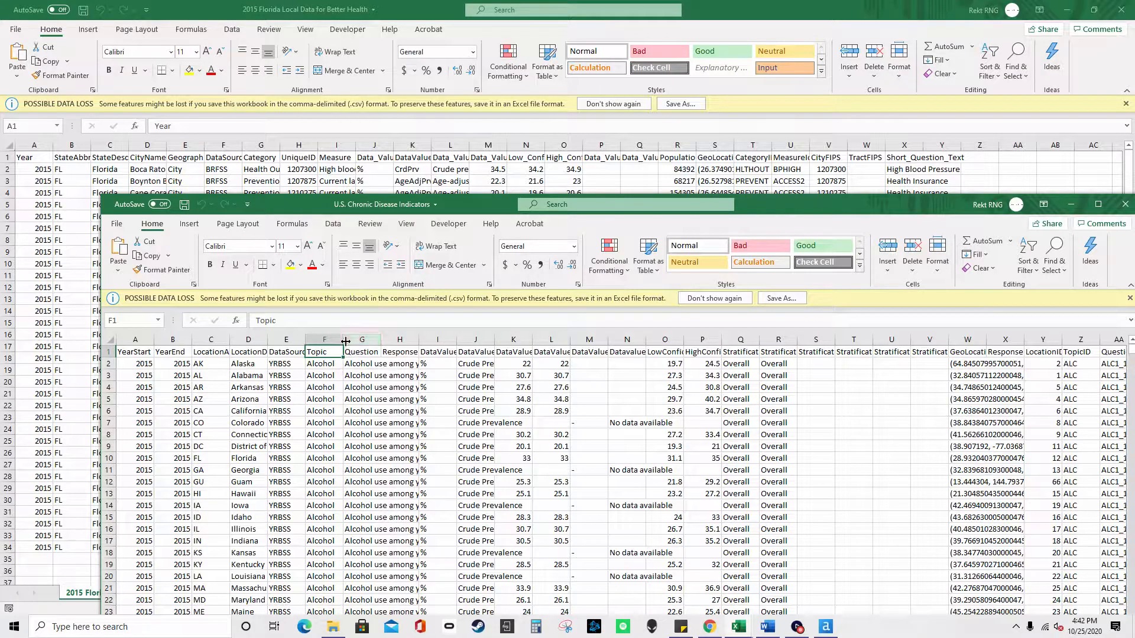
key("Right")
key("Right")
key("Right")
key("Right")
key("Right")
key("Right")
key("Right")
key("Right")
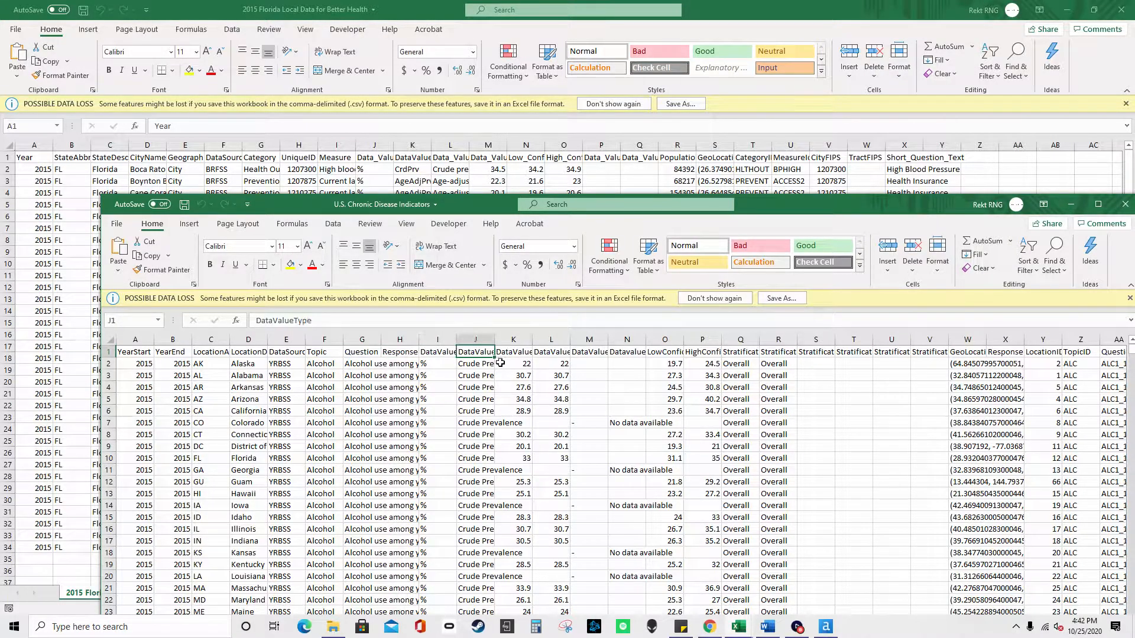
key("Right")
key("Right")
key("Right")
key("Right")
key("Right")
key("Right")
key("Right")
key("Right")
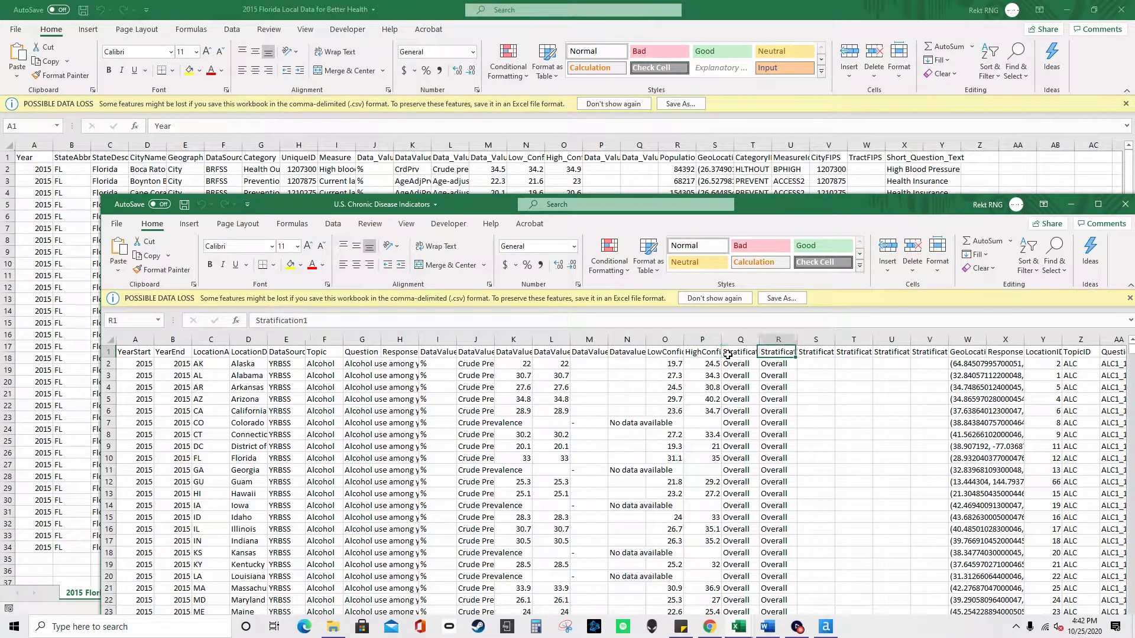
key("Right")
key("Right")
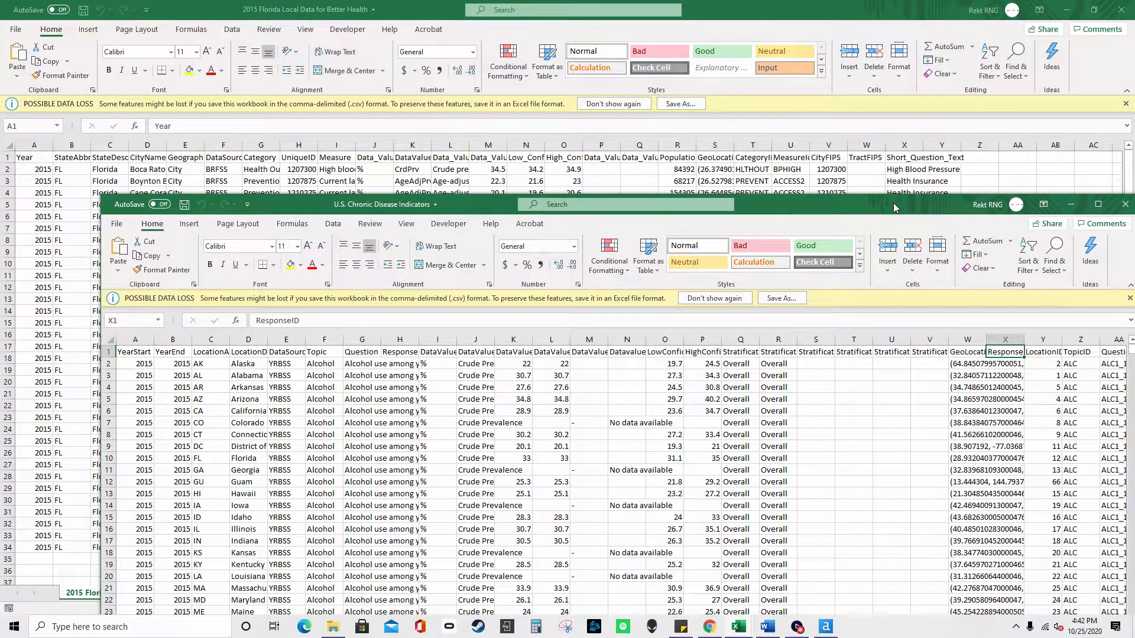
key("Right")
key("Right")
key("Right")
key("Right")
key("Right")
key("Right")
key("Right")
key("Right")
key("Right")
key("Right")
key("Right")
key("Right")
key("Right")
key("Right")
key("Right")
key("Right")
key("Right")
key("Right")
key("Right")
key("Right")
key("Right")
key("Right")
key("Right")
key("Left")
key("Left")
key("Left")
key("Left")
key("Left")
key("Left")
key("Left")
key("Left")
key("Left")
key("Left")
key("Left")
key("Left")
key("Left")
key("Left")
key("Left")
key("Left")
key("Left")
key("Left")
key("Left")
key("Left")
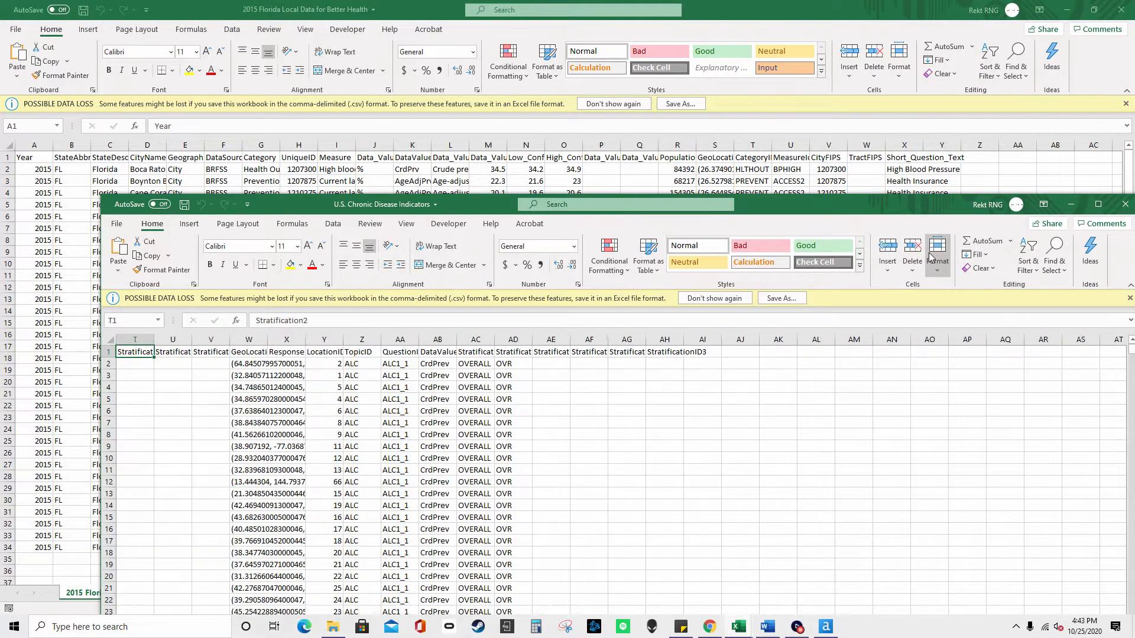
key("Left")
key("Left")
key("Left")
key("Left")
key("Left")
key("Left")
key("Left")
key("Left")
key("Left")
key("Left")
key("Left")
key("Left")
key("Left")
key("Left")
key("Left")
key("Left")
key("Left")
key("Left")
key("Left")
key("Left")
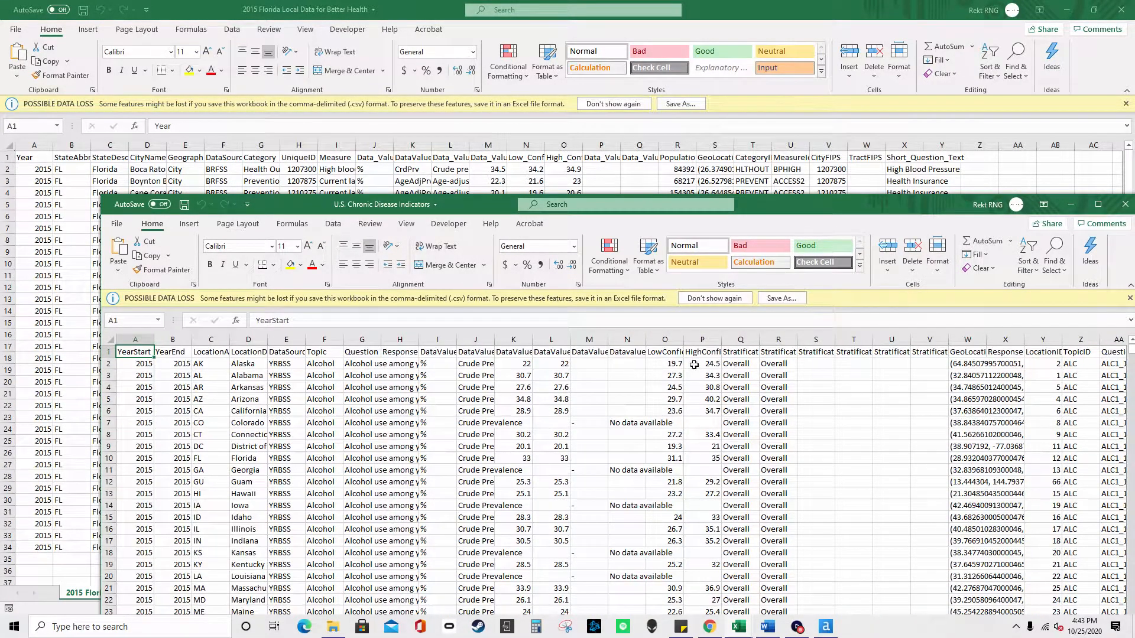
left_click_drag(968, 202, 843, 208)
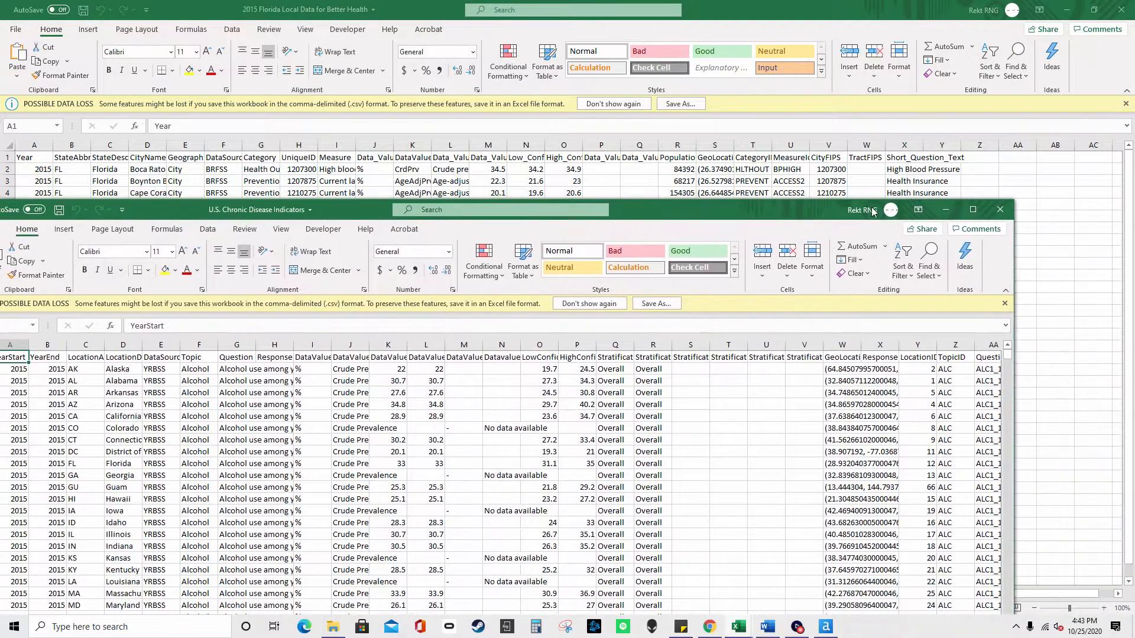
left_click(1000, 210)
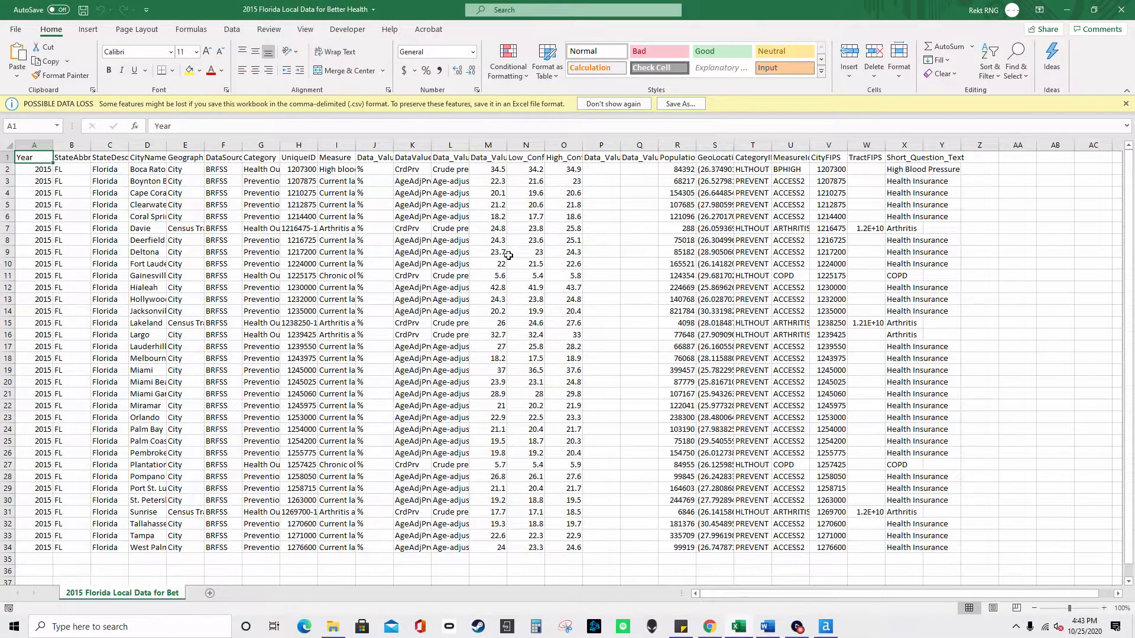
Step: AutoFit the CityName and Category columns in the 2015 Florida data to read their full contents
left_click(274, 214)
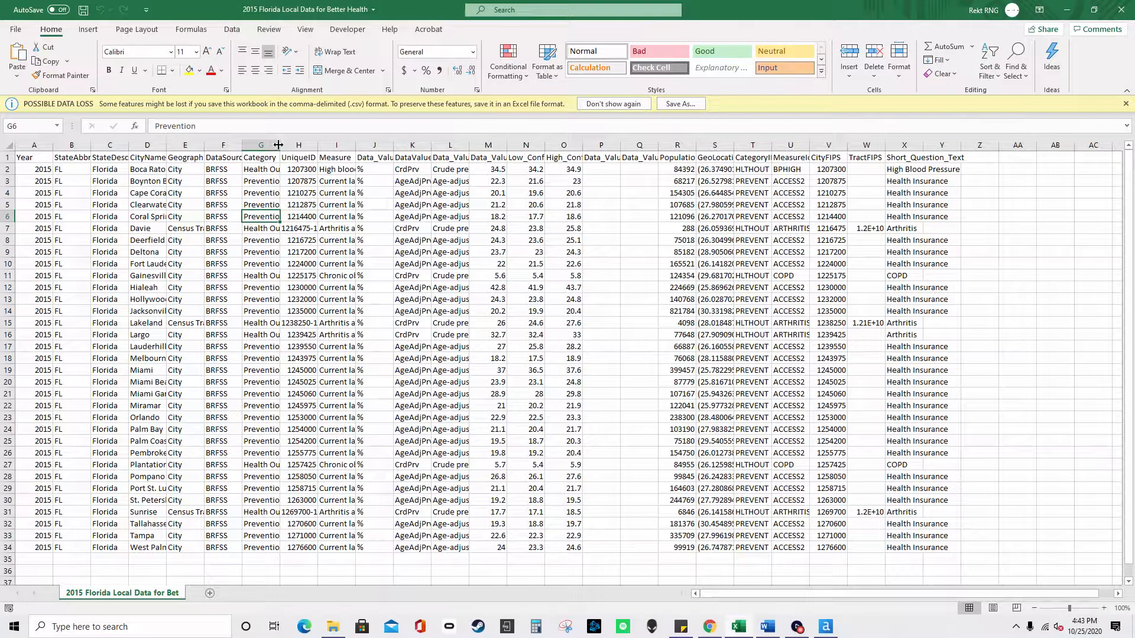
double_click(168, 148)
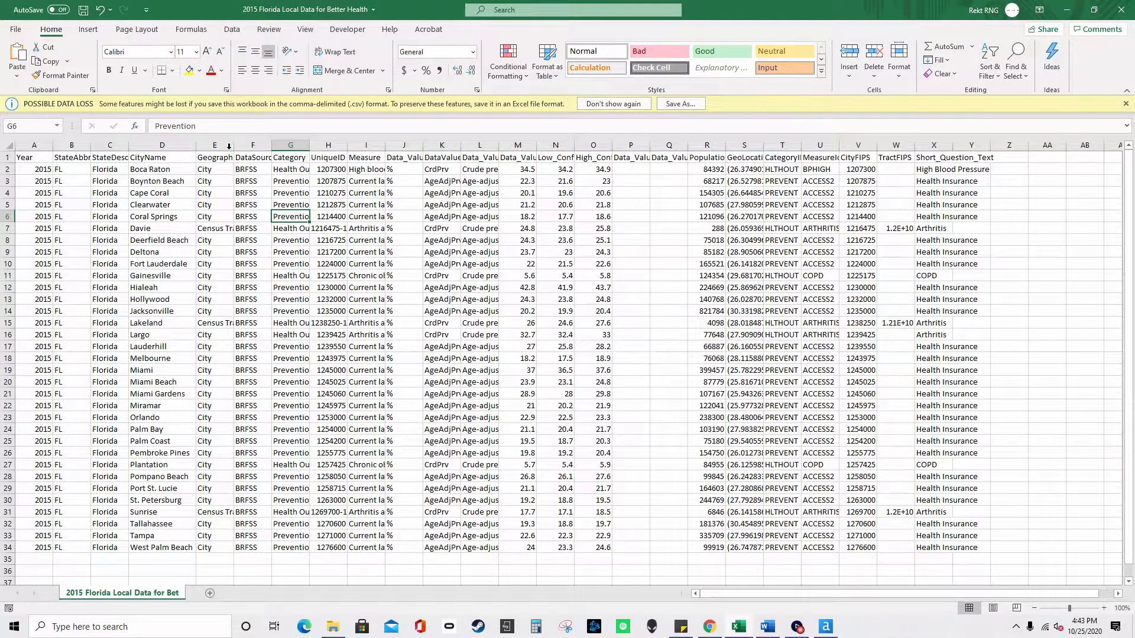
left_click(298, 146)
double_click(309, 145)
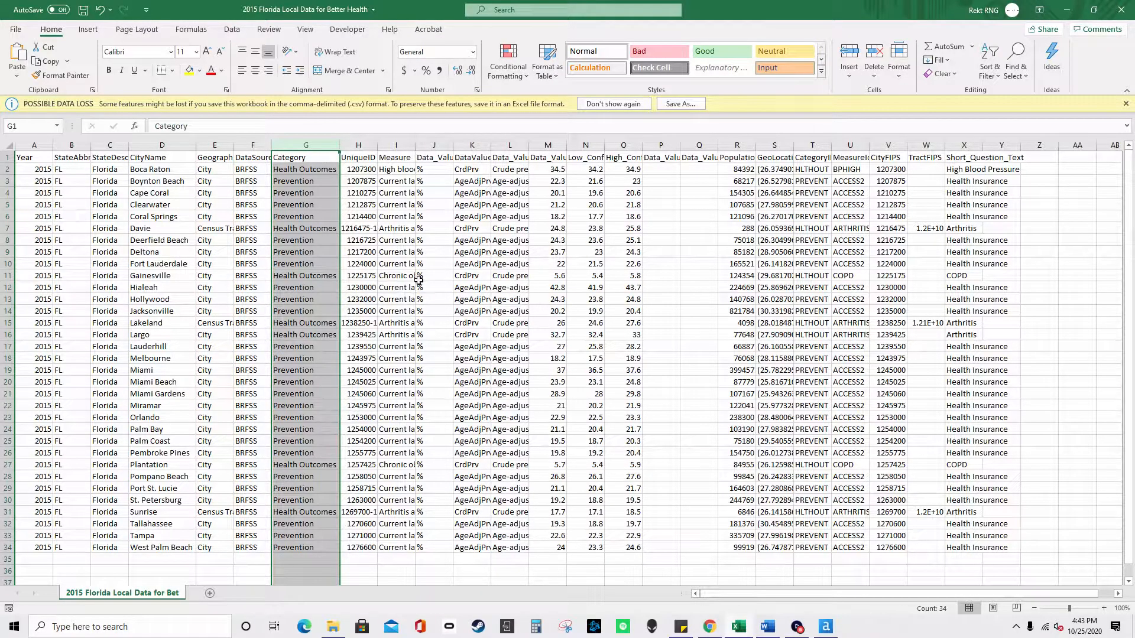
Step: Close the 2015 Florida CSV without saving, and run the Alertyxc Practice workflow in Alteryx Designer
left_click(1121, 10)
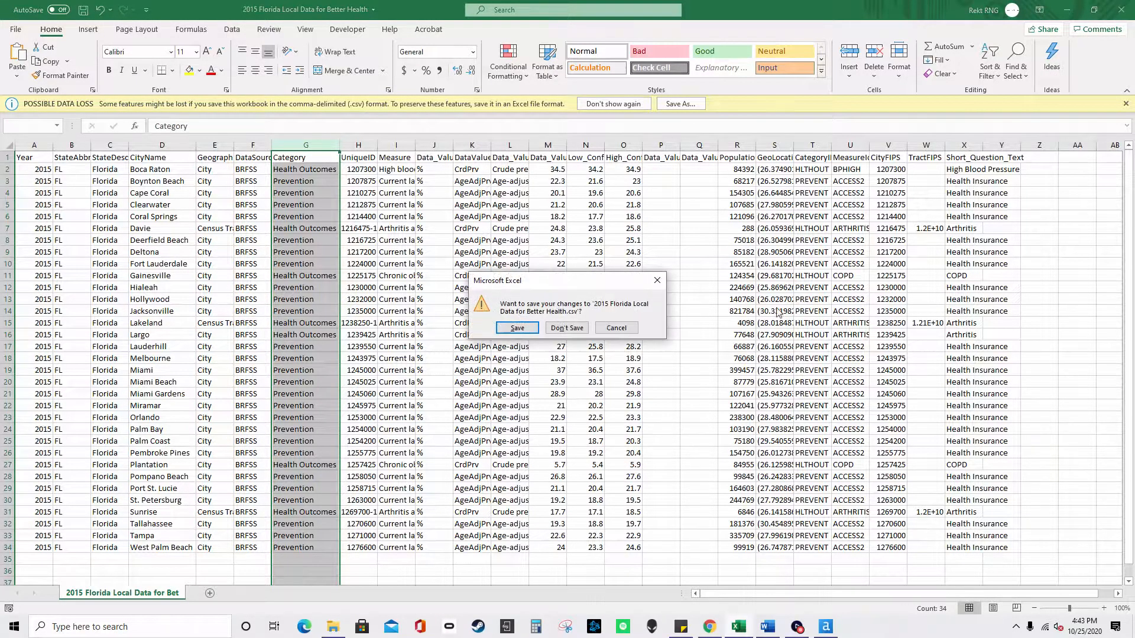
left_click(568, 328)
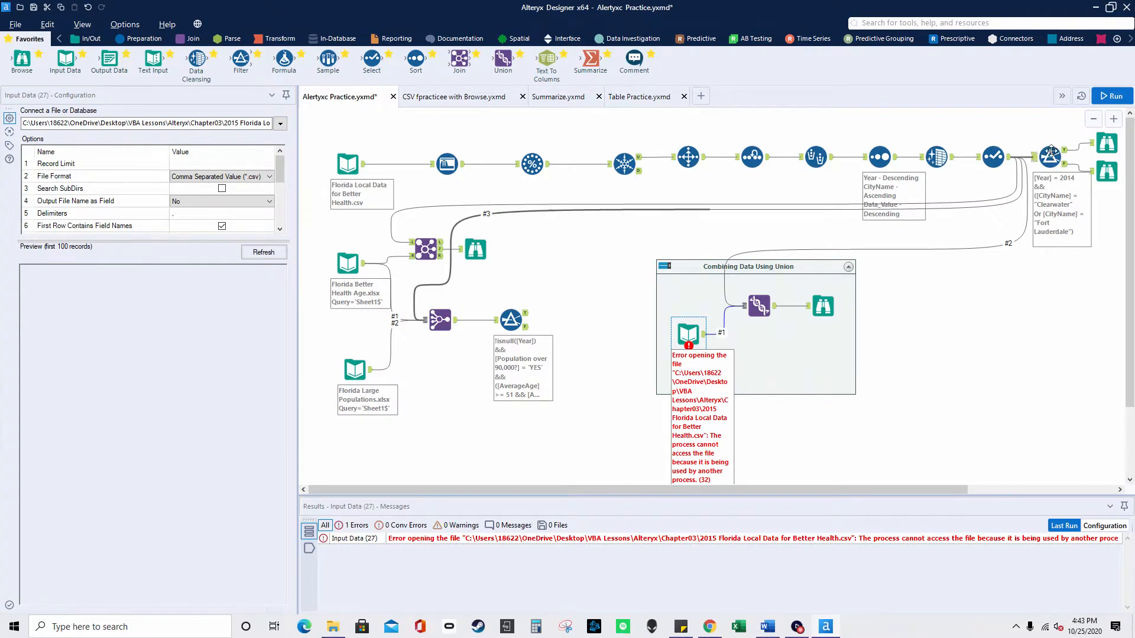
left_click(1111, 96)
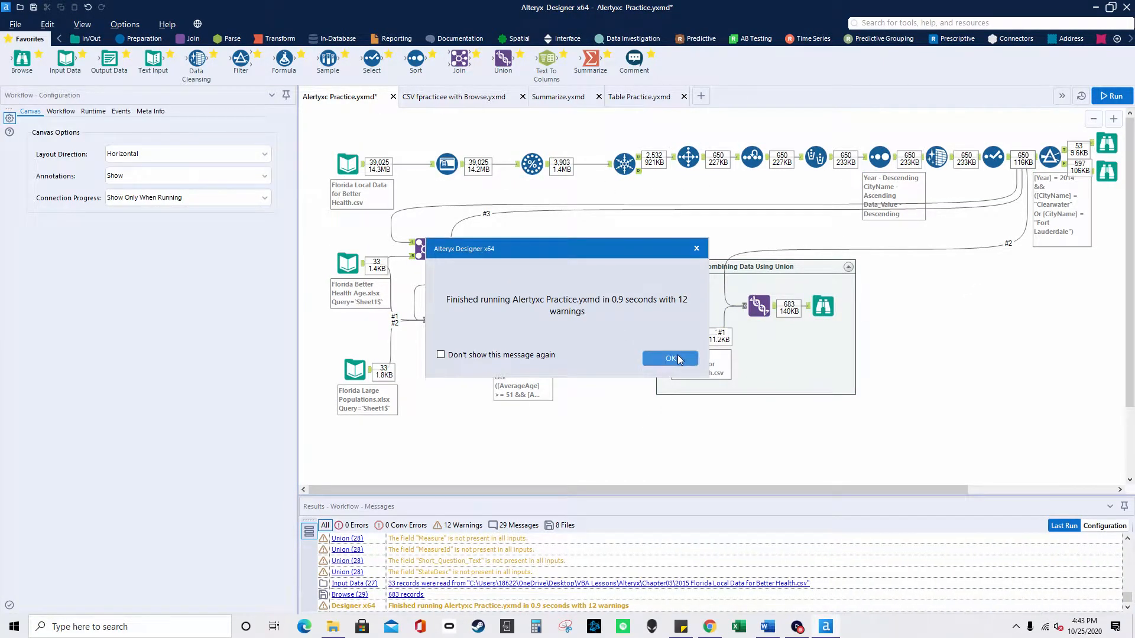
left_click(670, 359)
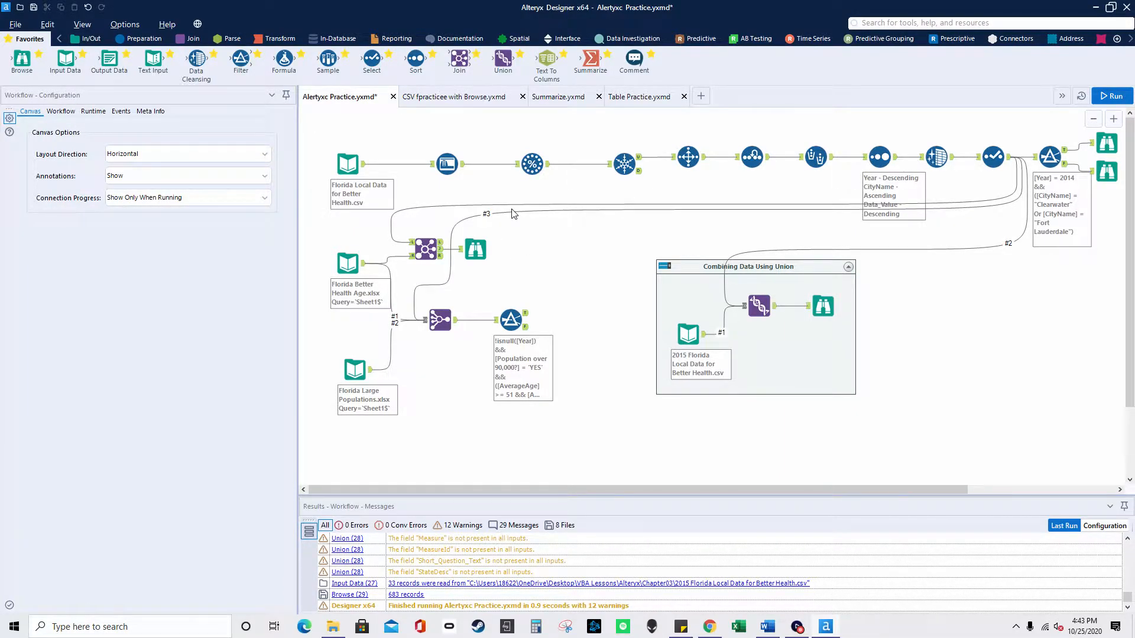
Step: Review the workflow's Workflow, Runtime and Events settings, returning to the Canvas options
left_click(61, 112)
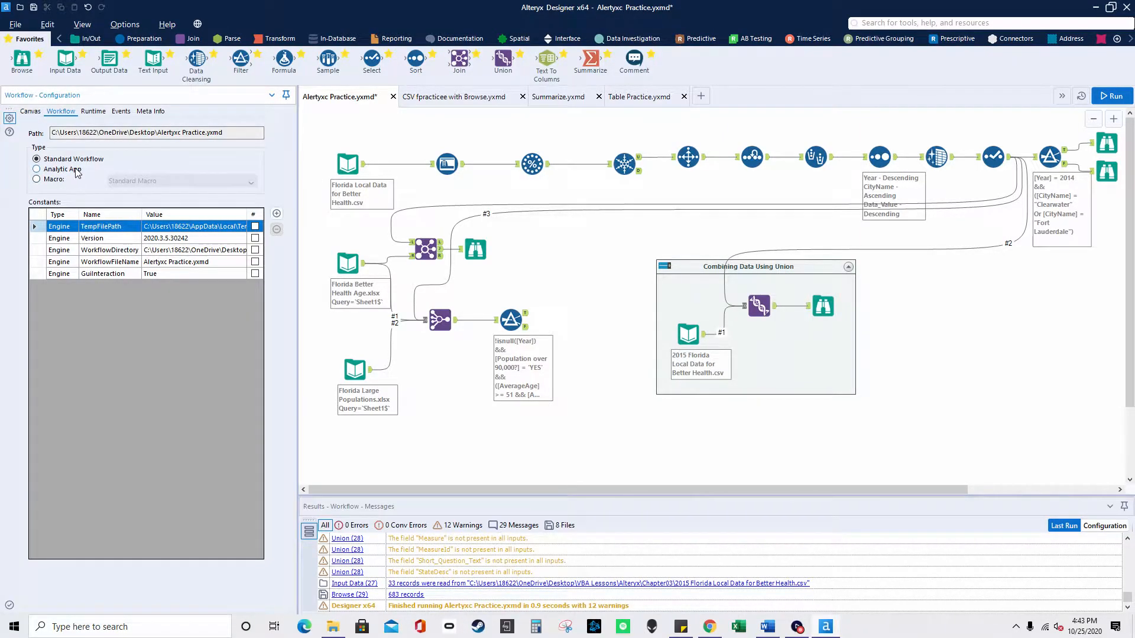
left_click(95, 117)
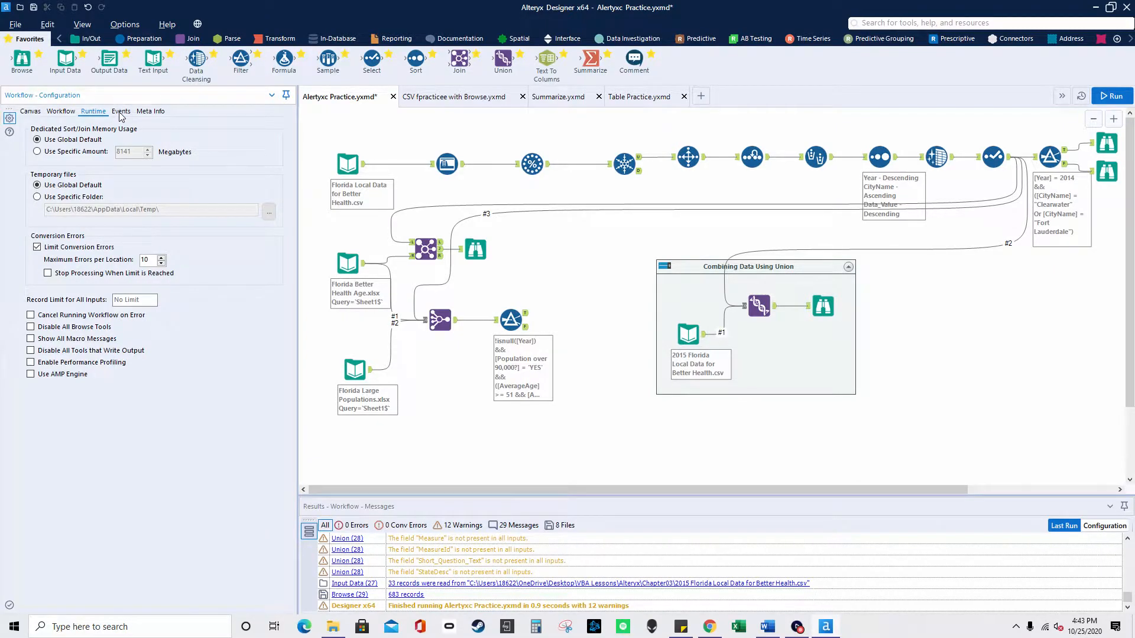
left_click(122, 113)
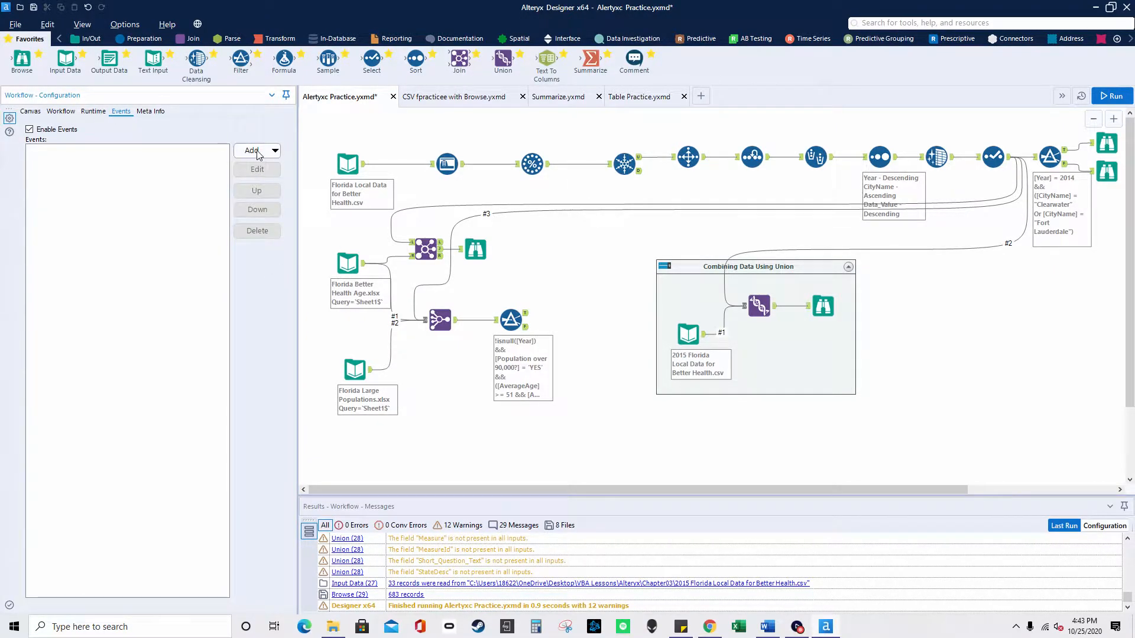
left_click(30, 112)
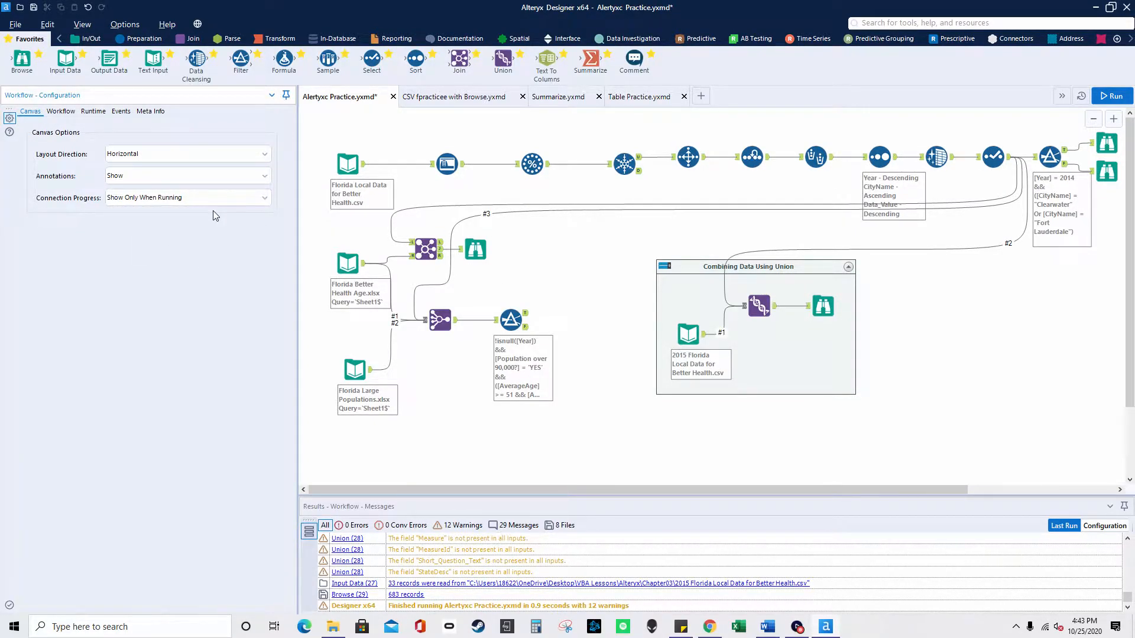
Step: Inspect the configuration of the Auto Field tool and the Florida Local Data for Better Health.csv input
left_click(446, 159)
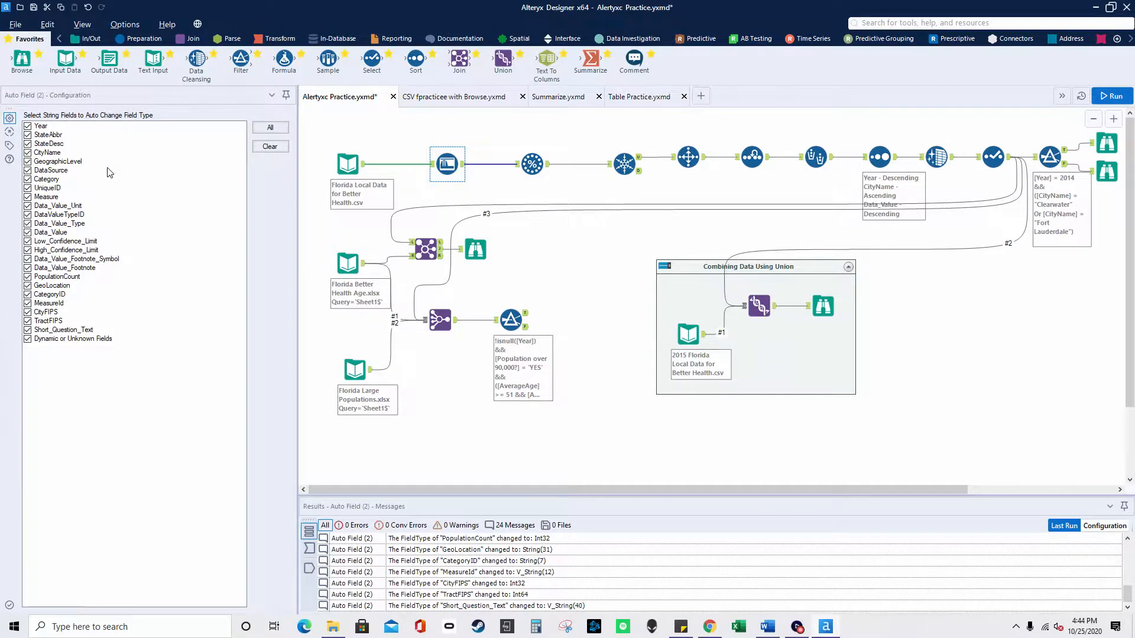
left_click(343, 167)
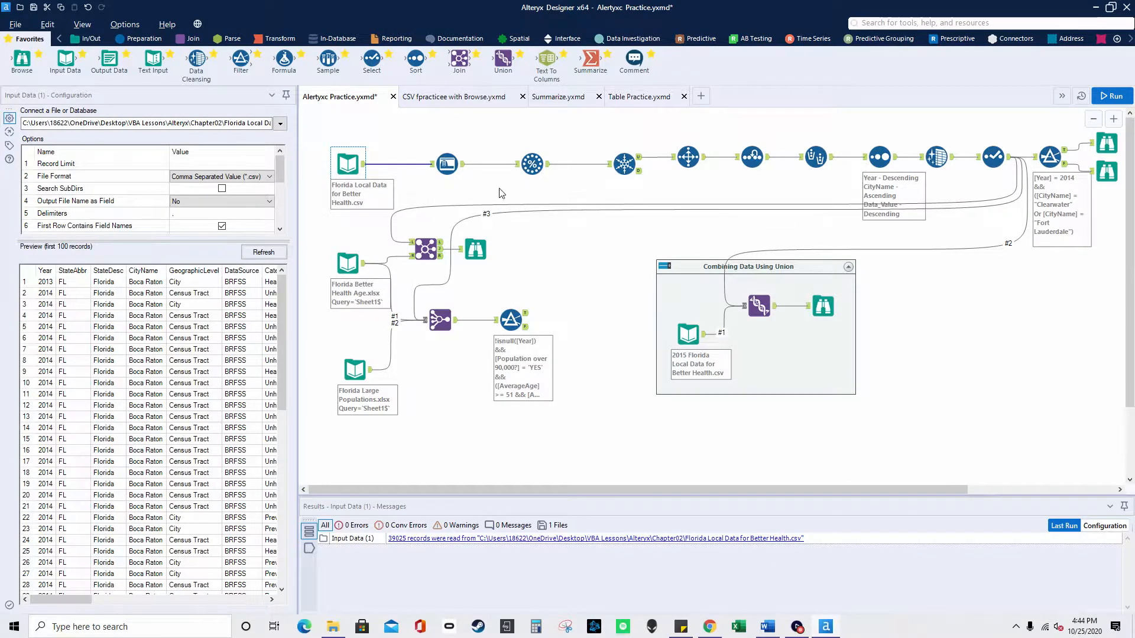
left_click(615, 299)
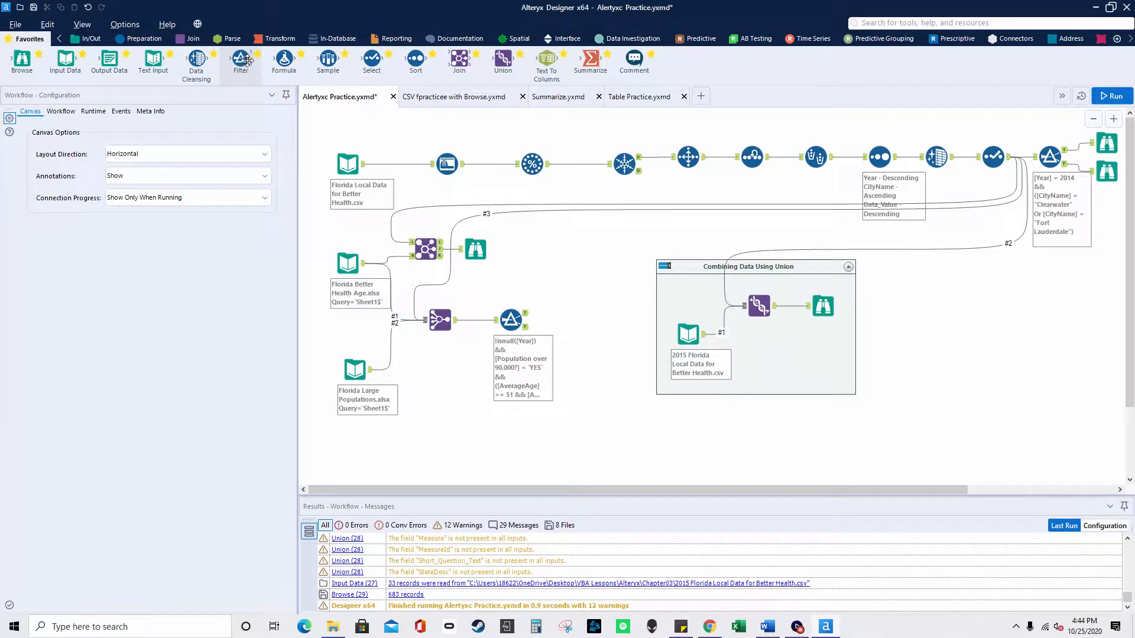
mouse_move(284, 63)
left_mouse_down()
mouse_move(609, 335)
mouse_move(638, 430)
mouse_move(418, 167)
mouse_move(285, 70)
left_mouse_up()
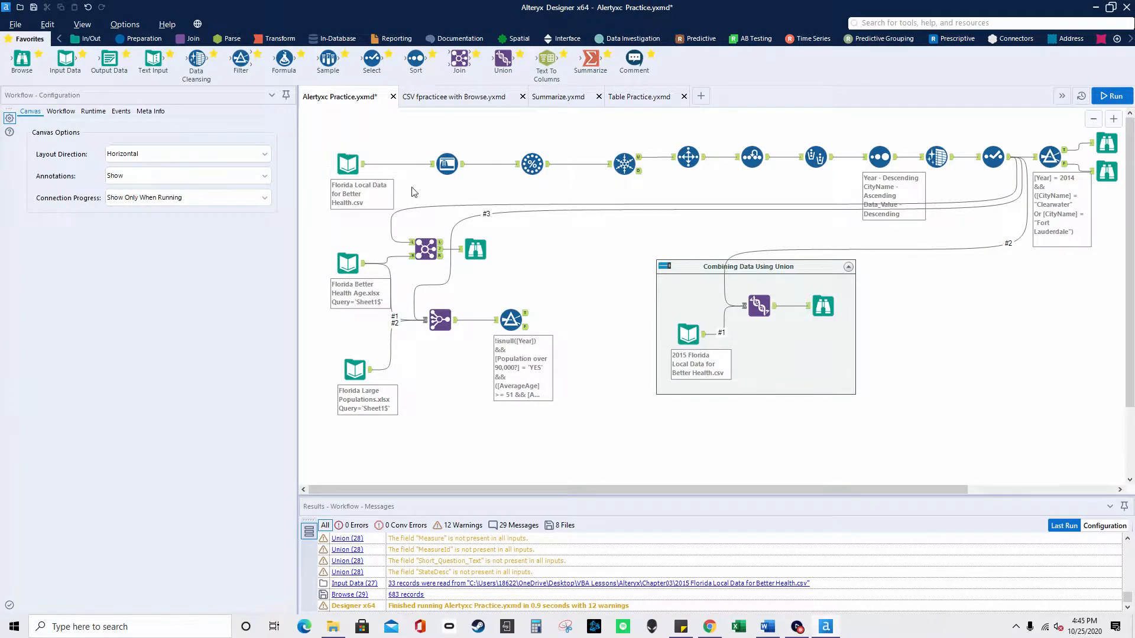
left_click(344, 168)
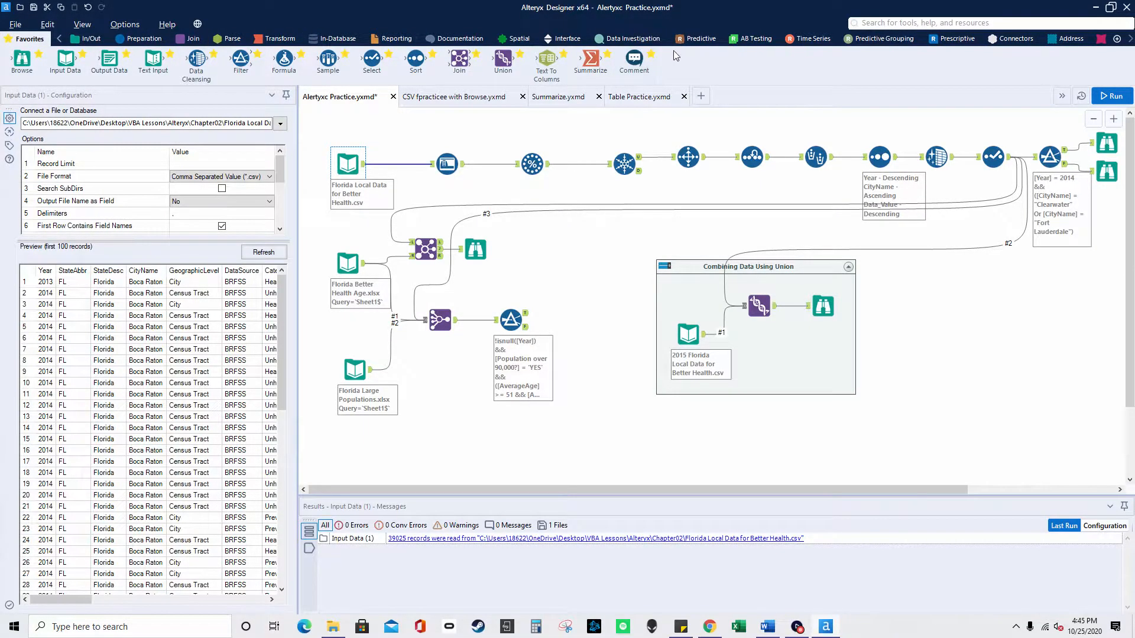
Step: Review the In/Out tools and the file selection for the Florida Local Data input, leaving its current file in place
left_click(83, 39)
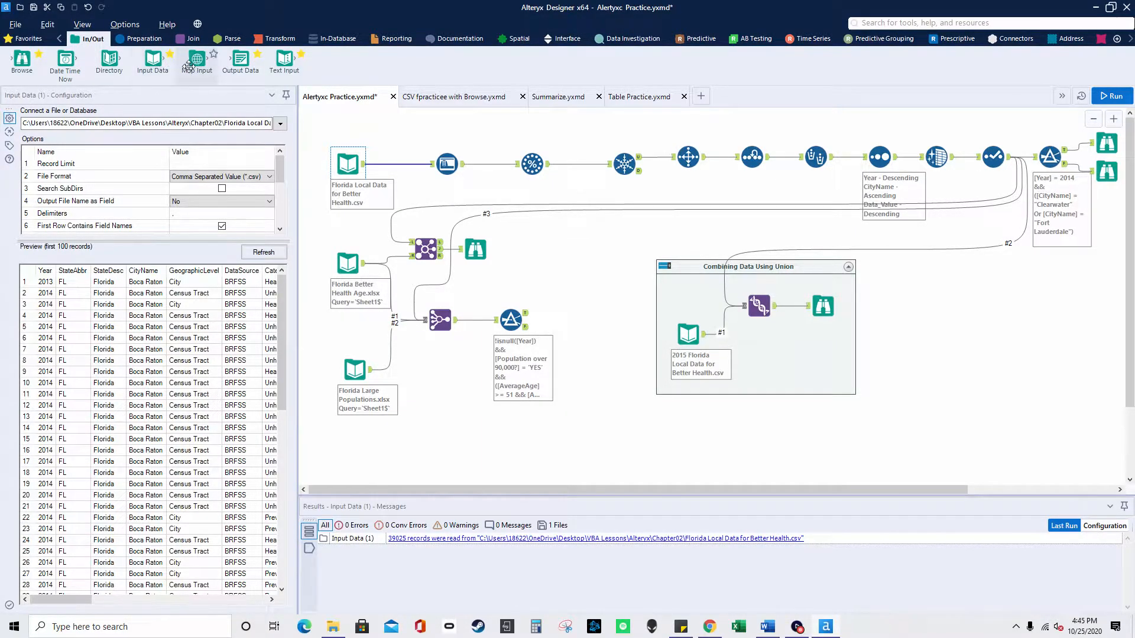
mouse_move(152, 59)
left_mouse_down()
mouse_move(347, 165)
mouse_move(148, 71)
left_mouse_up()
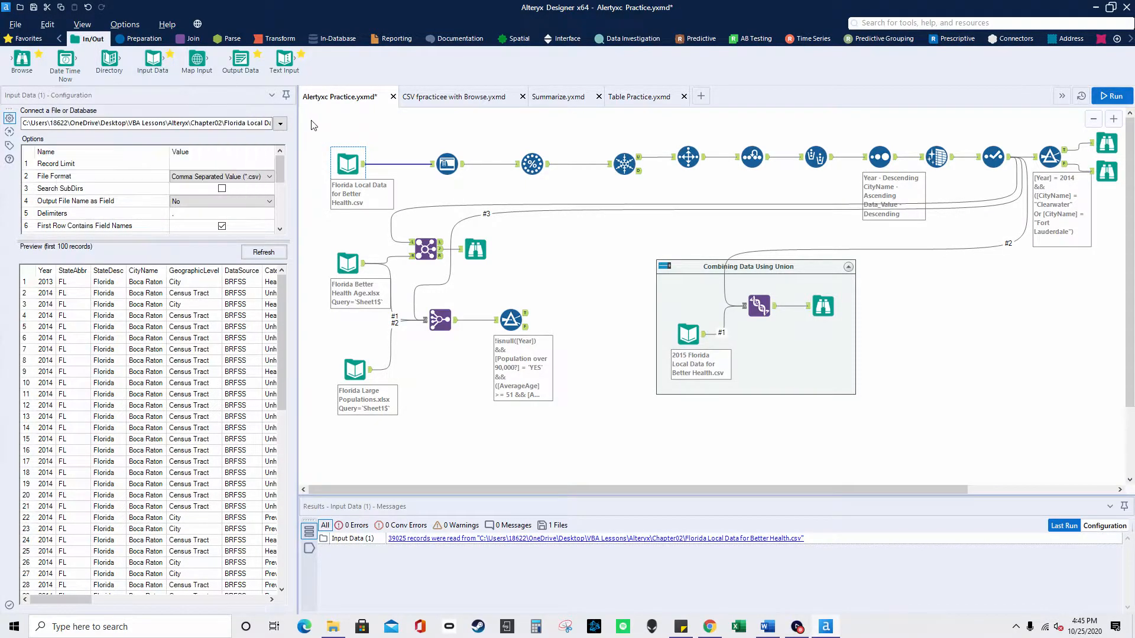
left_click(280, 125)
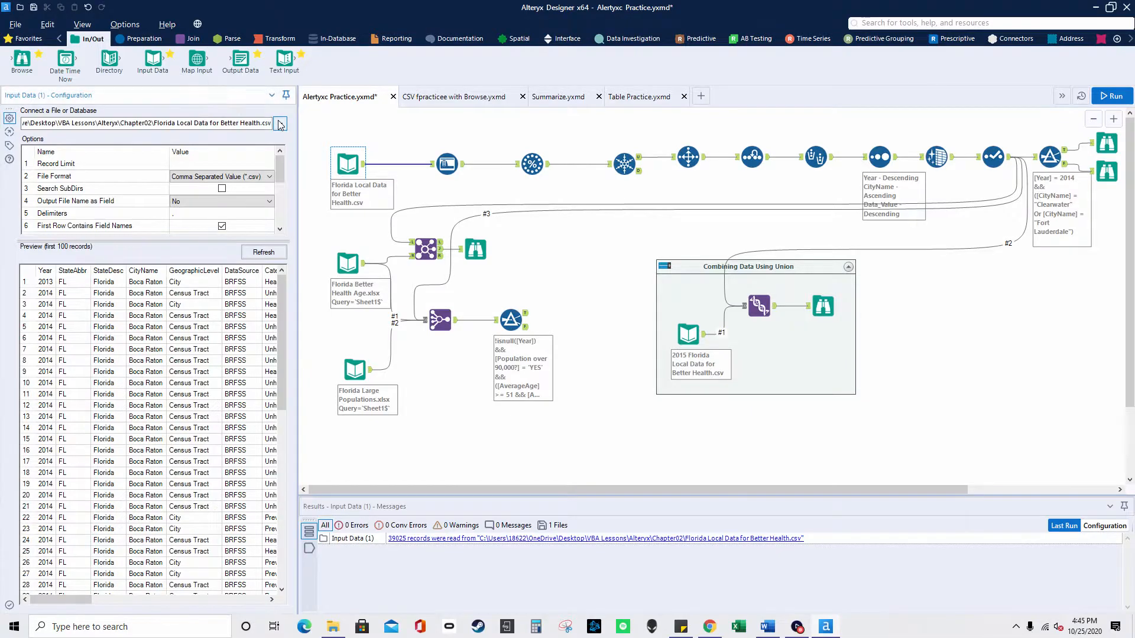
left_click(263, 142)
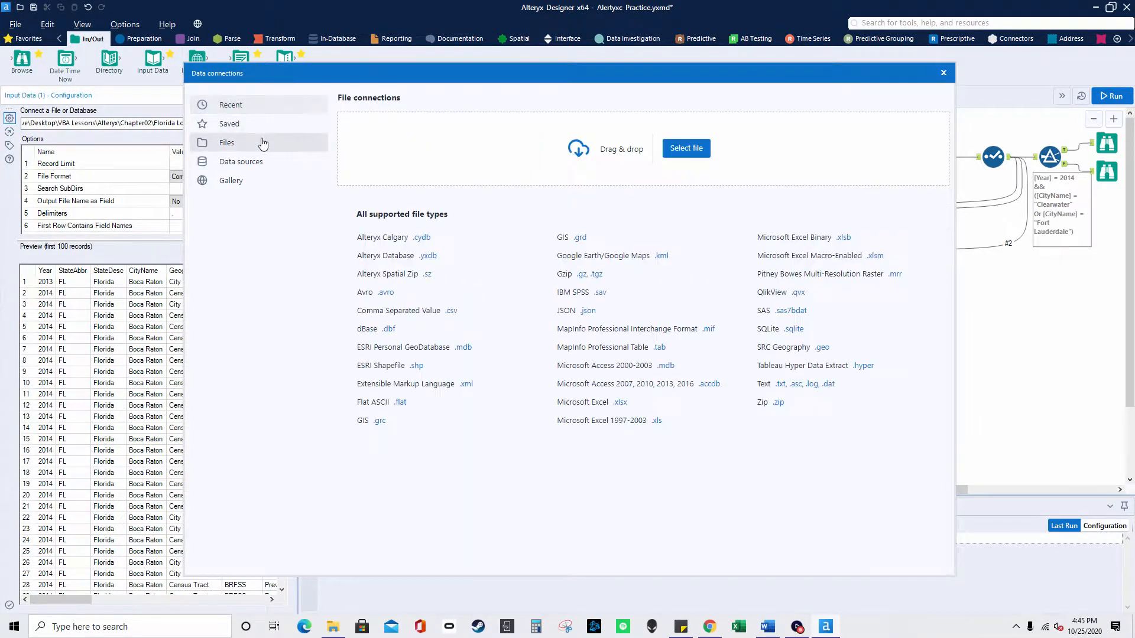
left_click(686, 152)
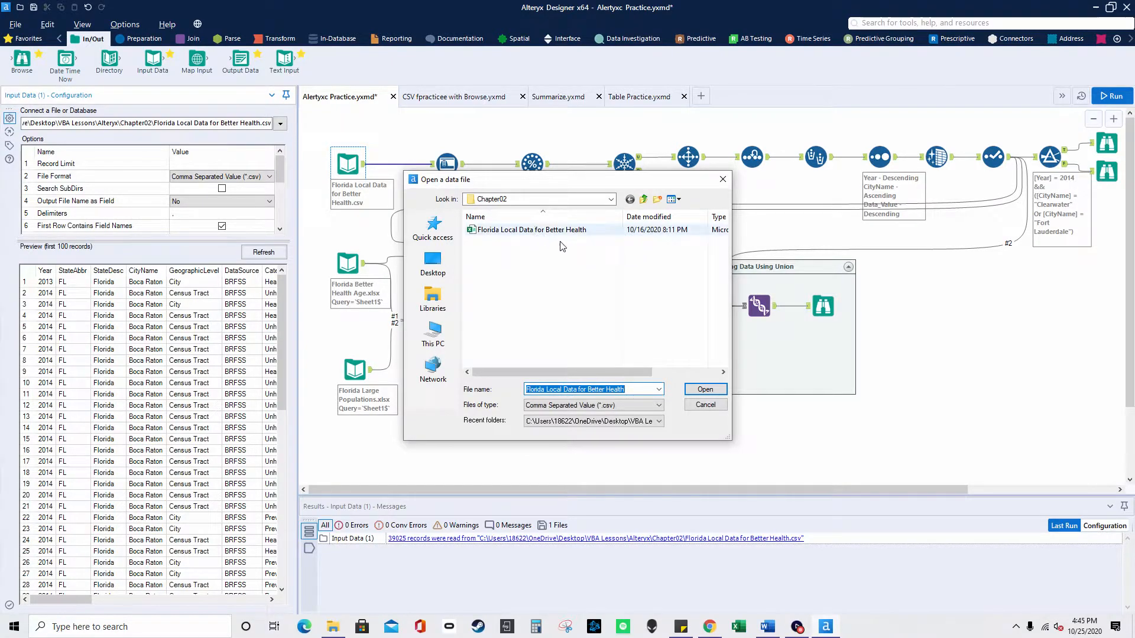
left_click(724, 180)
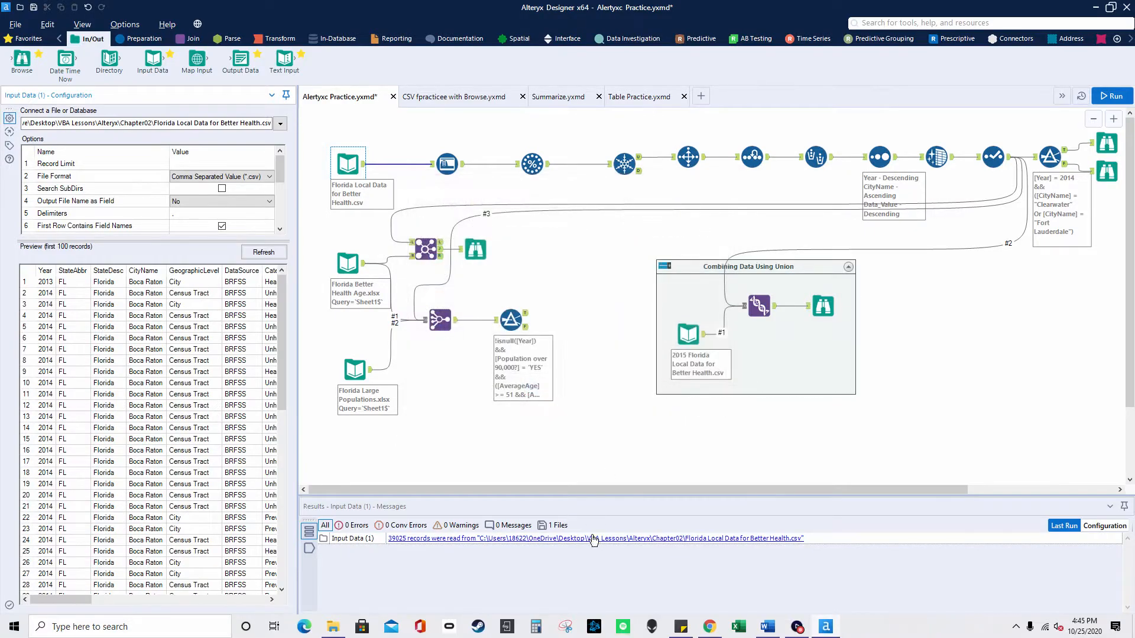
Step: Switch to Chrome to view the Learning Alteryx book in Kindle Cloud Reader, and return to Alteryx Designer
left_click(710, 627)
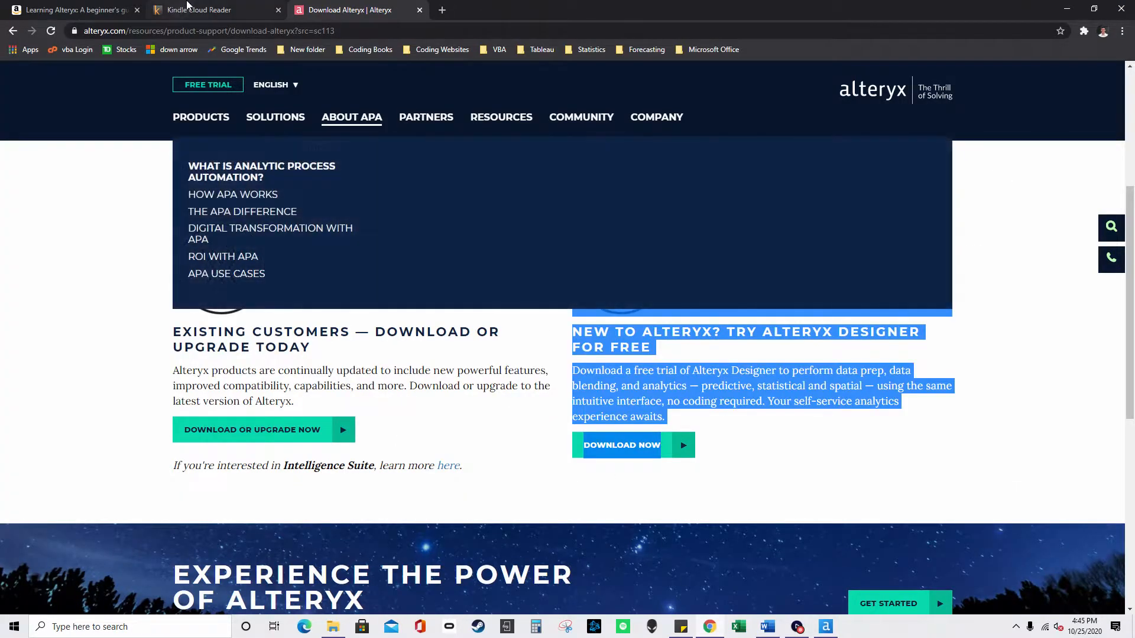
left_click(211, 8)
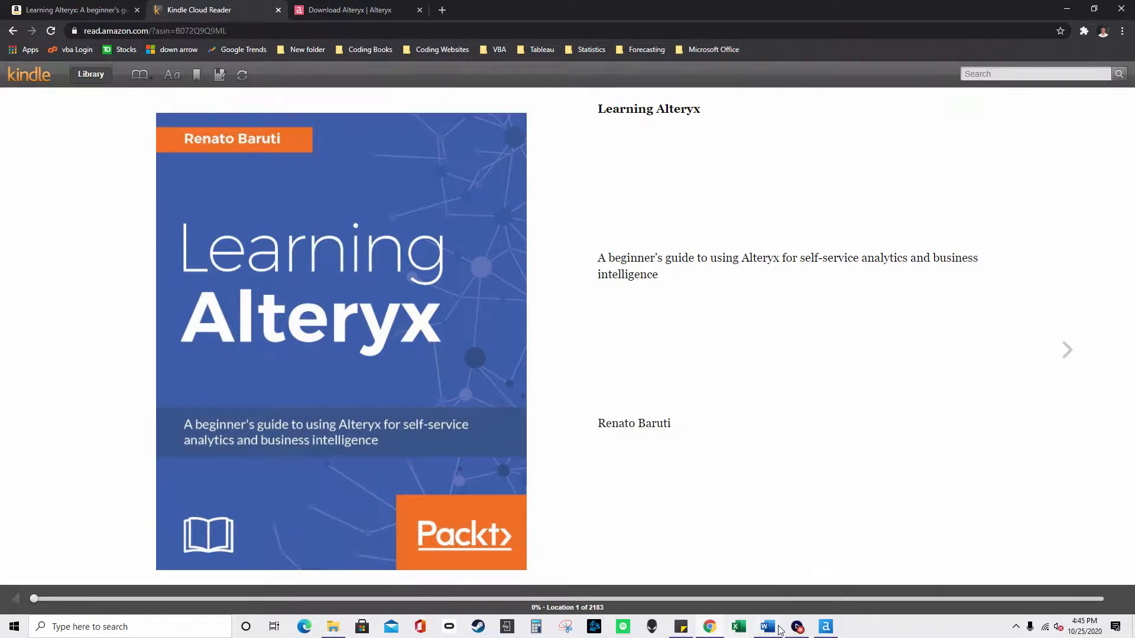
left_click(828, 630)
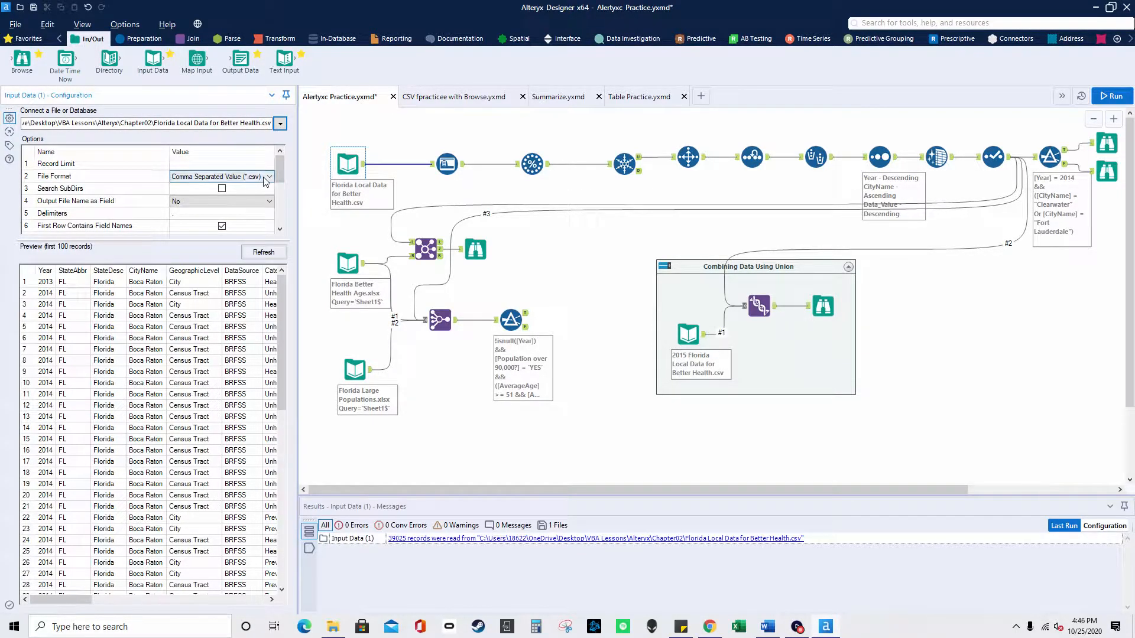
Step: Inspect the Auto Field tool's configuration in the main Florida workflow and the available Preparation tools
left_click(440, 171)
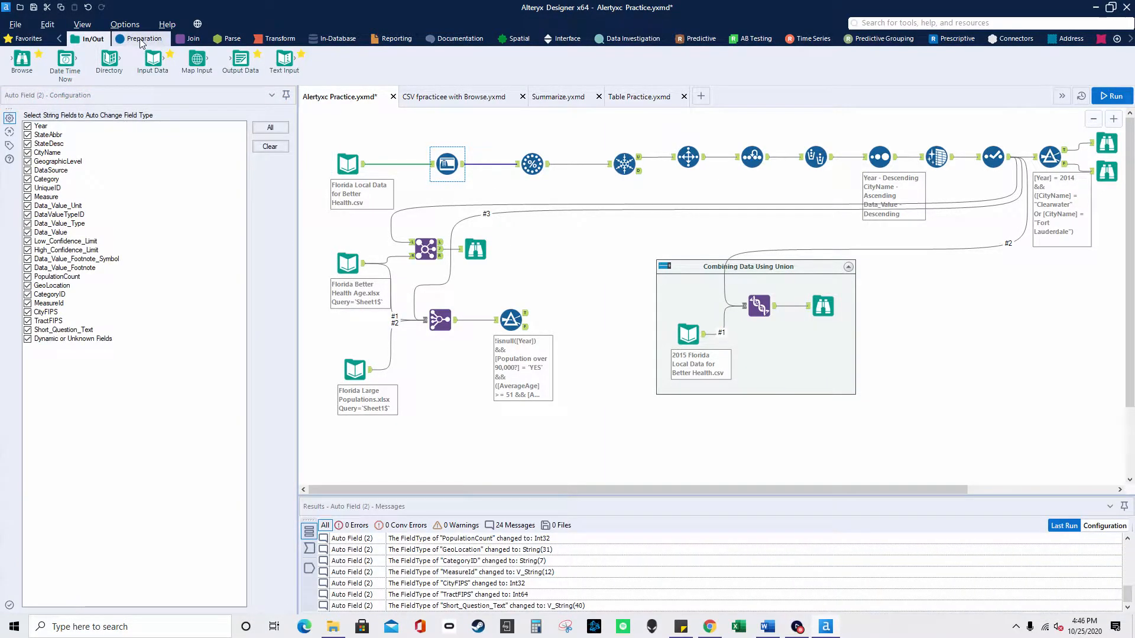
left_click(143, 40)
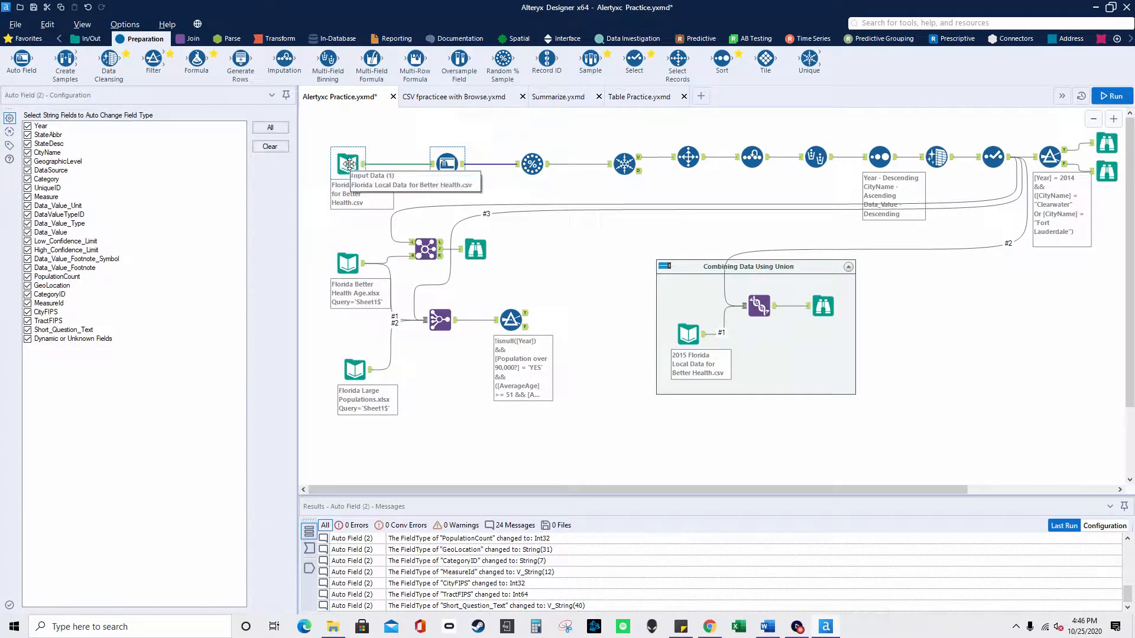
Step: Add an Input Data tool below the existing workflow and connect it to the U.S. Chronic Disease CSV file in Chapter04
left_click(88, 39)
left_click_drag(153, 59, 567, 455)
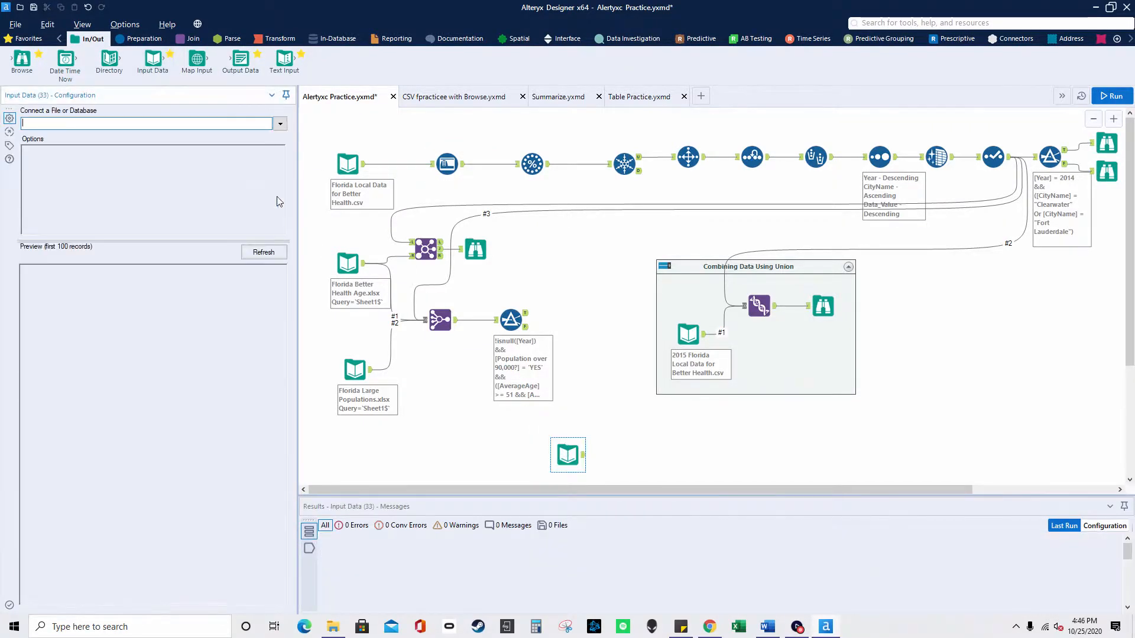
left_click(280, 124)
left_click(549, 146)
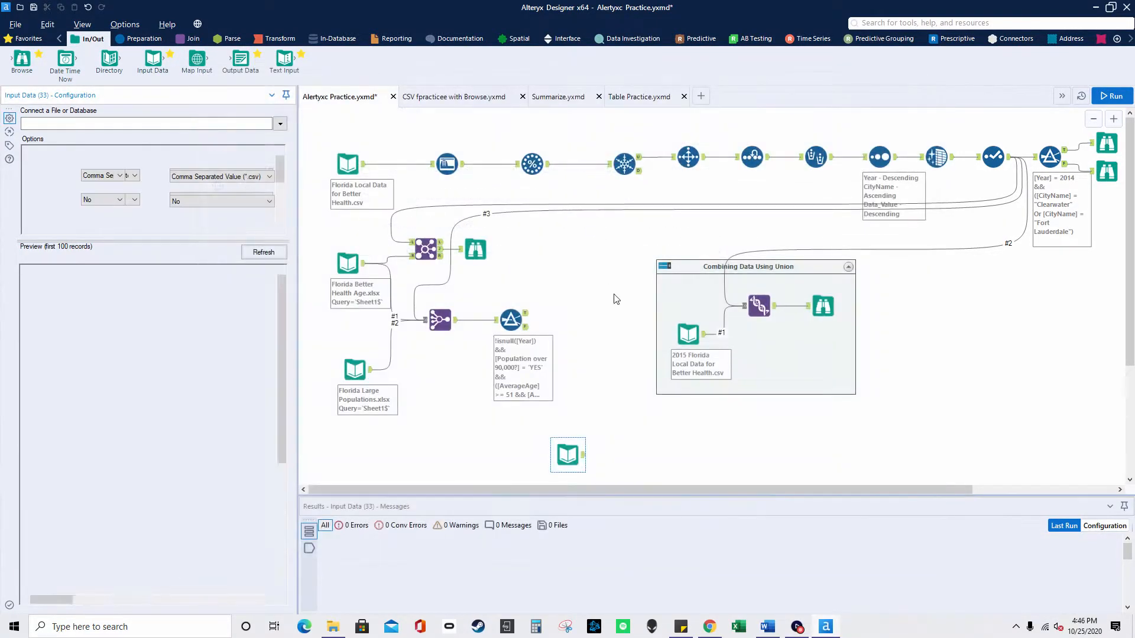
Step: Connect an Auto Field tool to the U.S. Chronic Disease input, followed by a Browse tool
left_click(140, 39)
left_click_drag(22, 59, 621, 451)
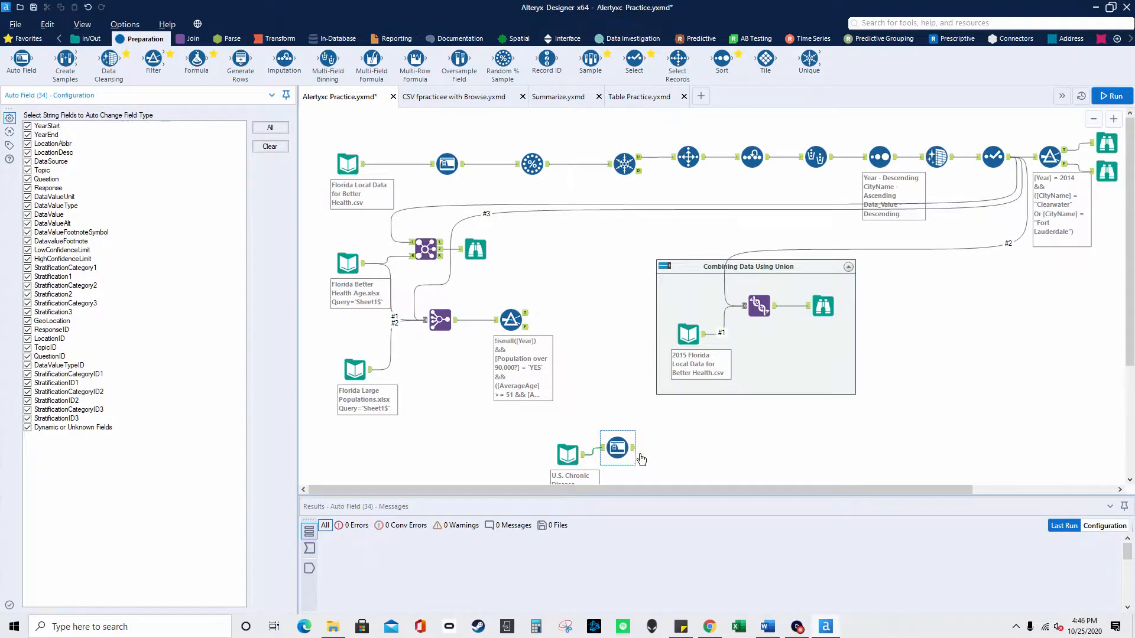
left_click_drag(617, 448, 631, 455)
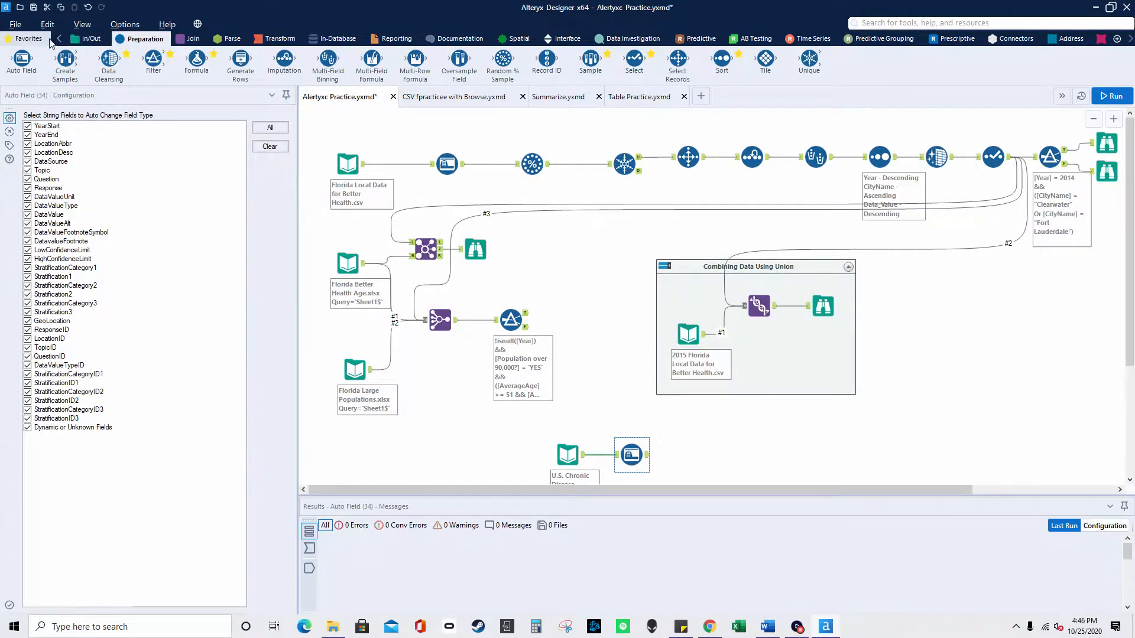
left_click(87, 39)
left_click_drag(26, 60, 702, 448)
Step: Check the U.S. Chronic Disease input and its Browse tool, and run the workflow
left_click(566, 458)
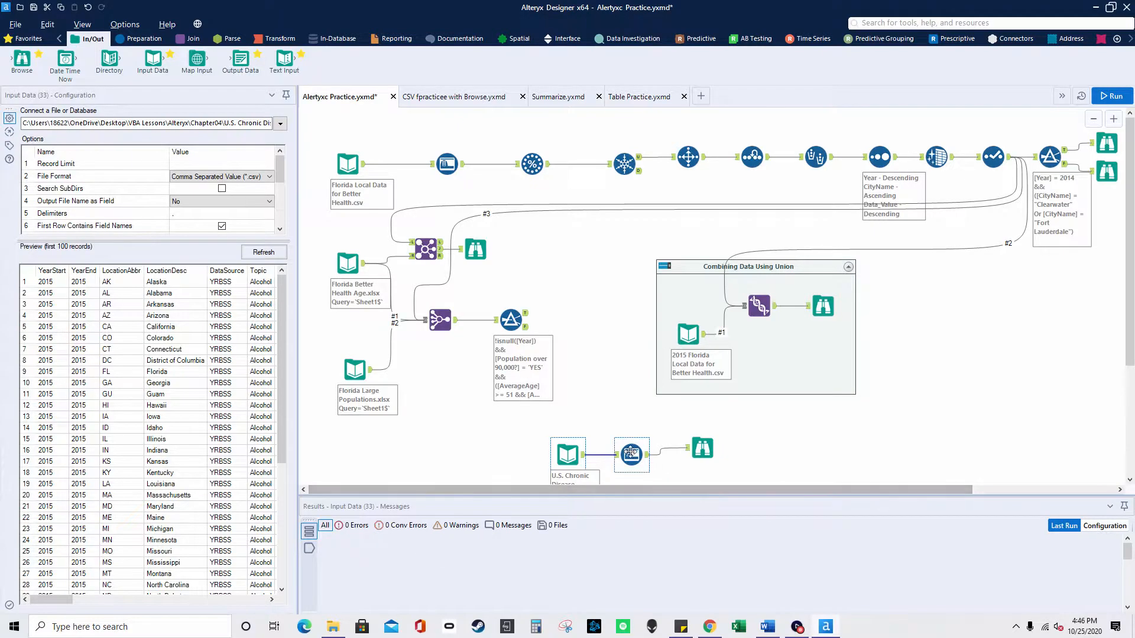
left_click(702, 448)
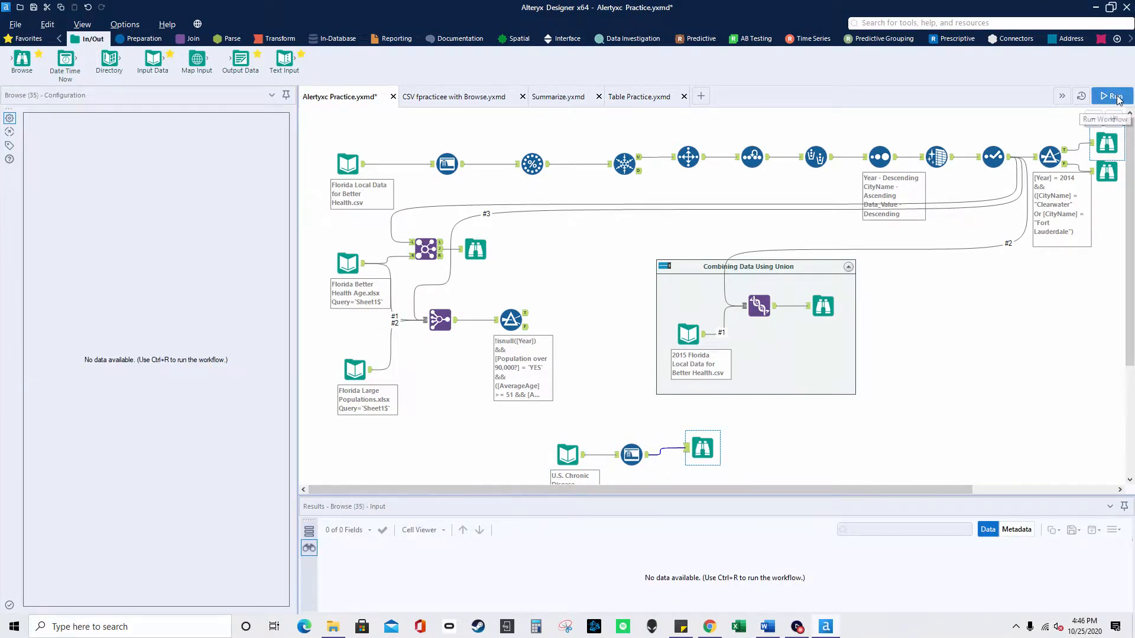
left_click(1115, 97)
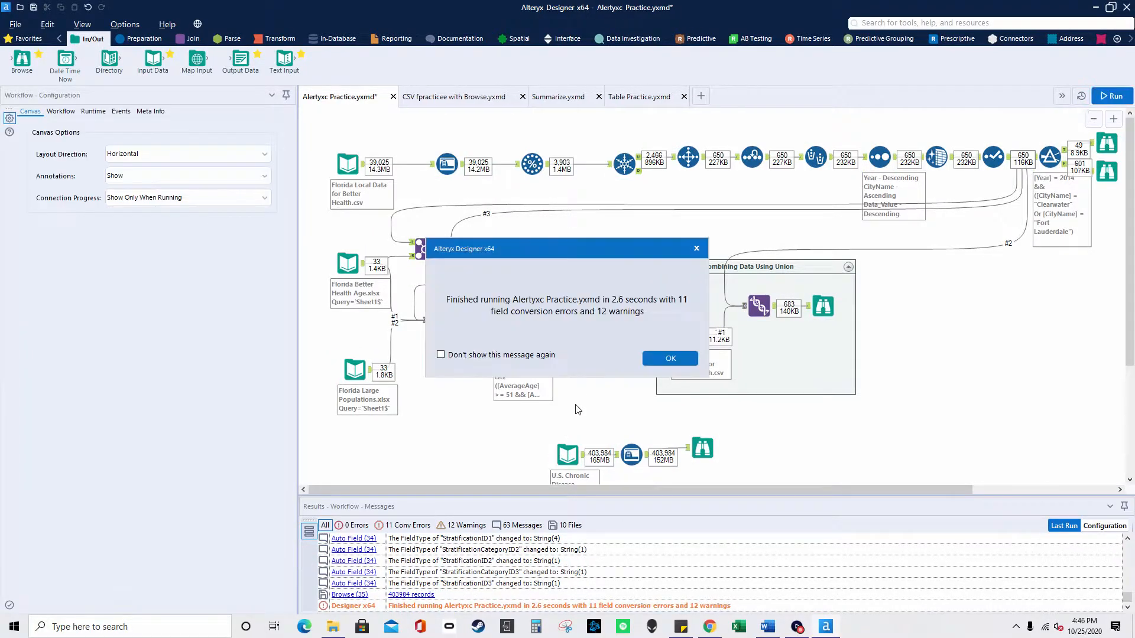
left_click(671, 358)
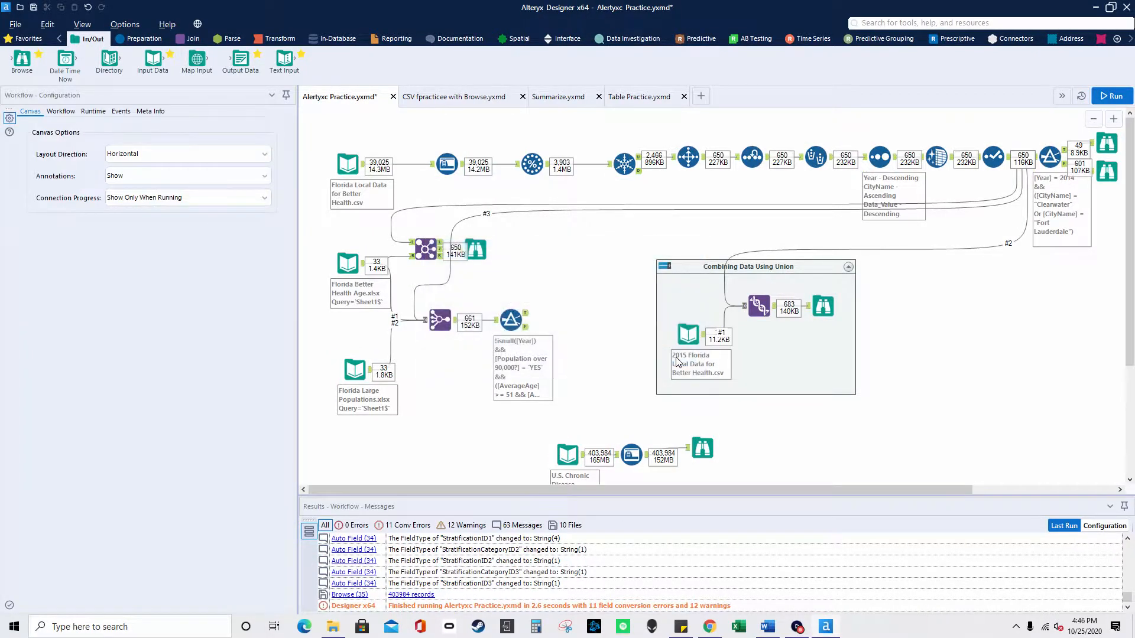
Step: Examine the new Browse tool's records and metadata, checking the field types and sizes set by Auto Field
left_click(703, 448)
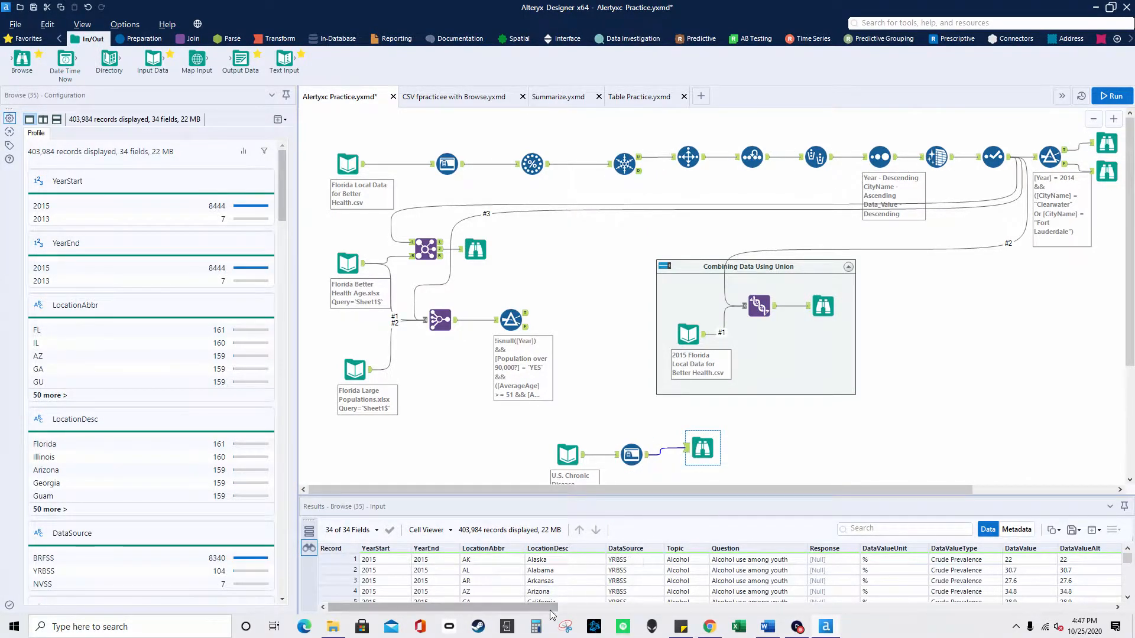
left_click(631, 454)
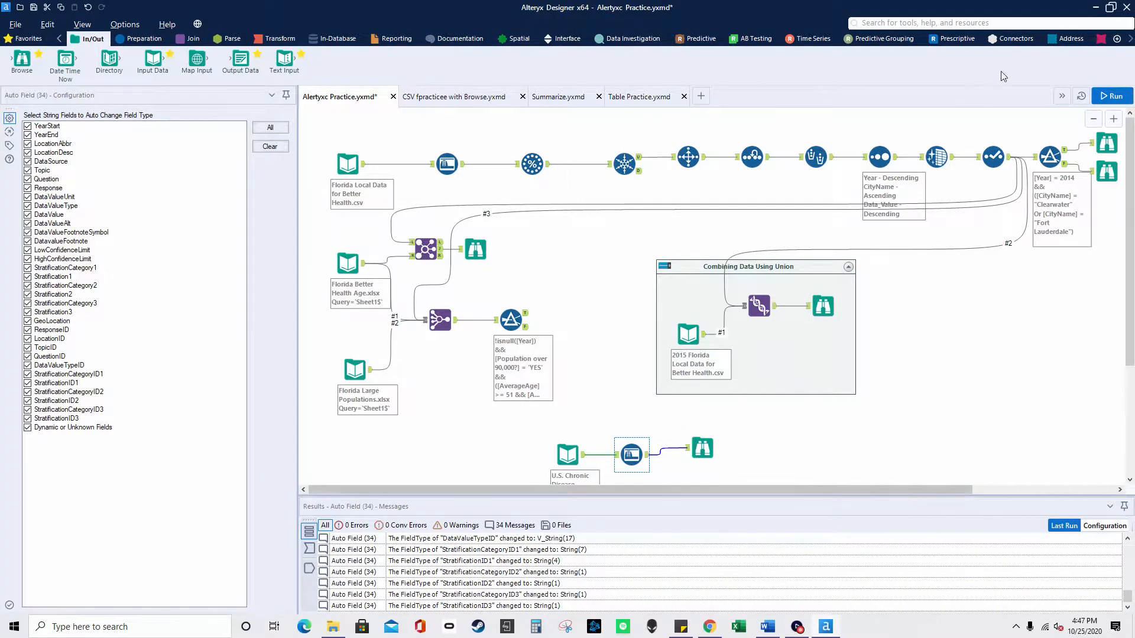
left_click(701, 452)
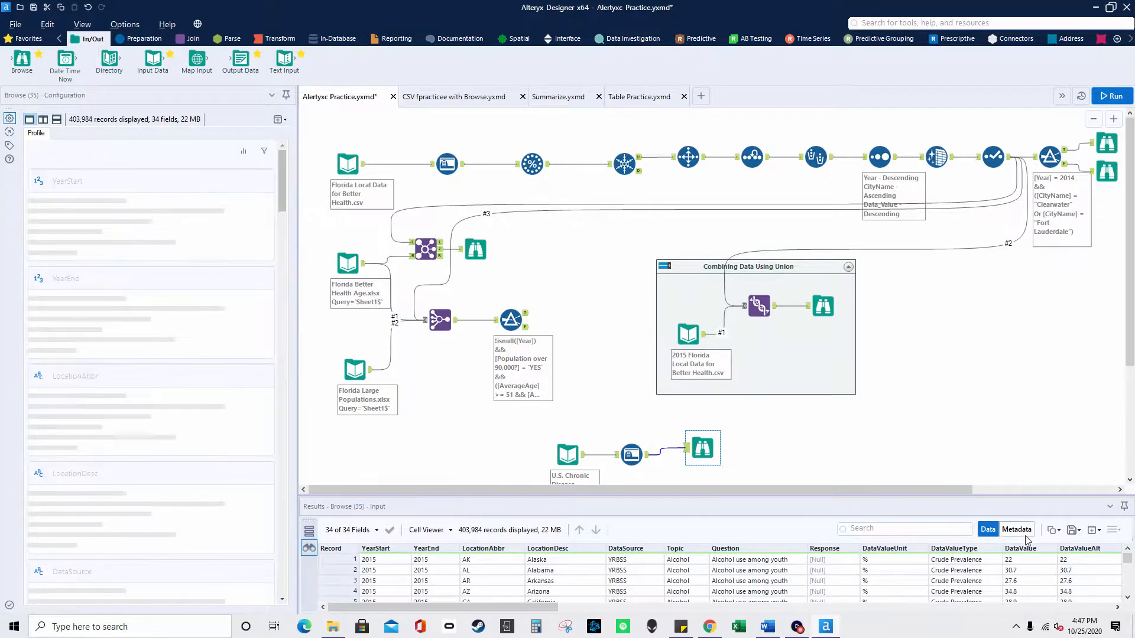
left_click(1026, 530)
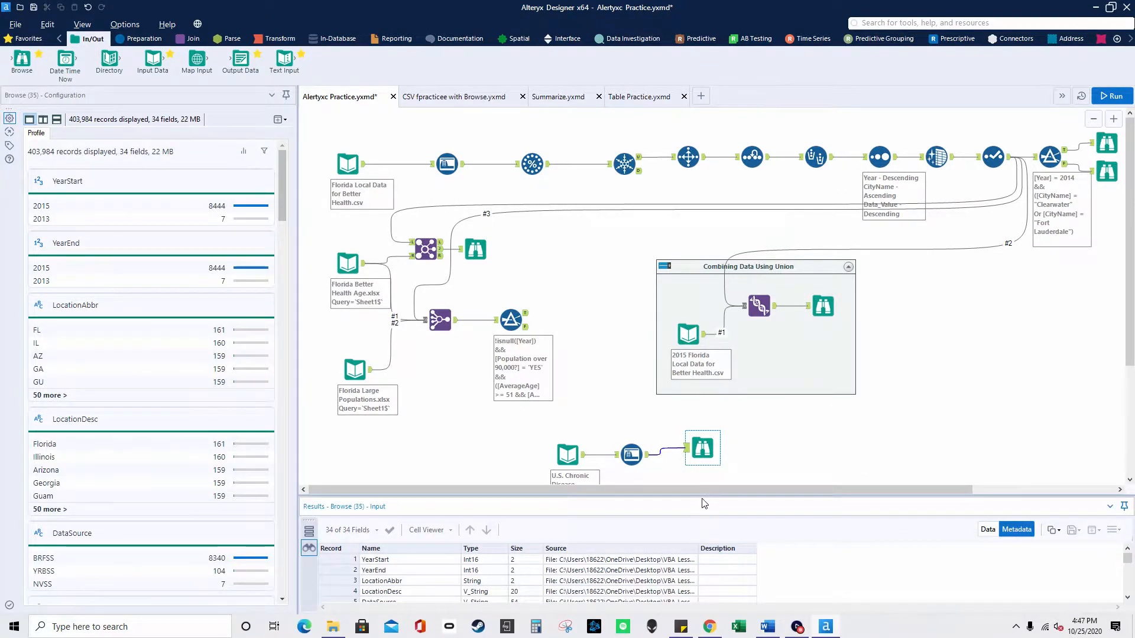
scroll(720, 586, "down", 1)
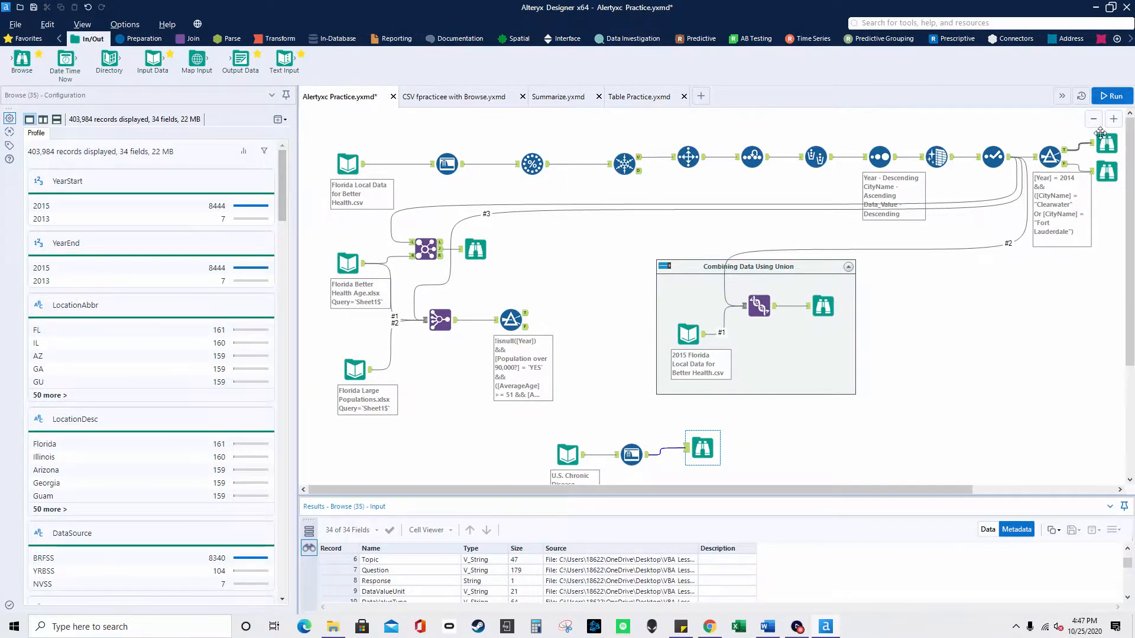
scroll(519, 574, "up", 3)
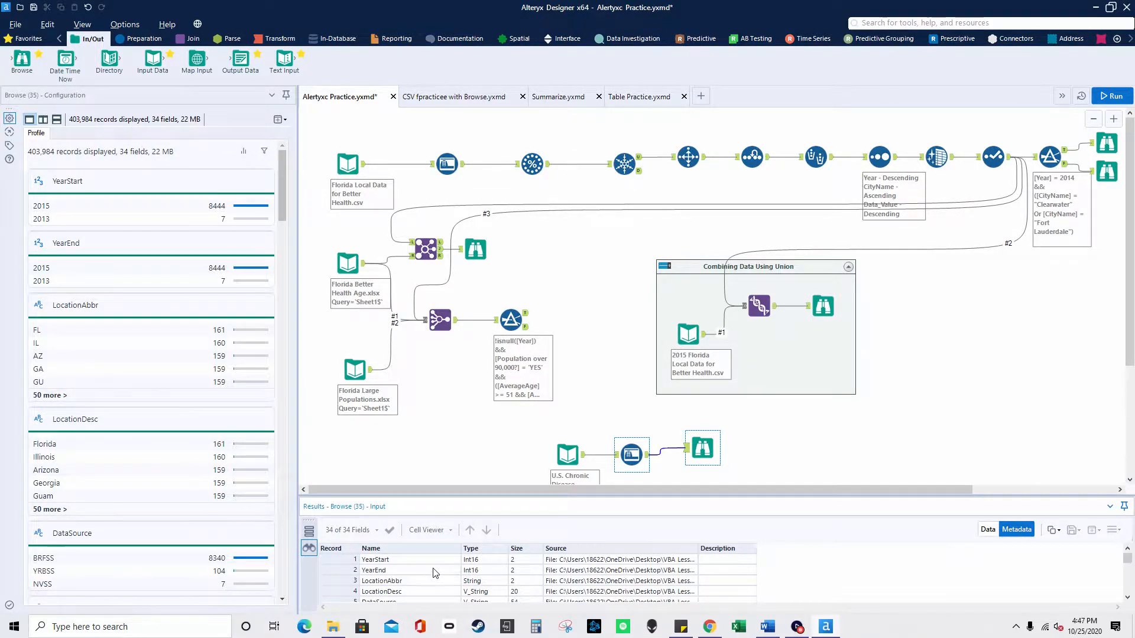
scroll(438, 587, "down", 1)
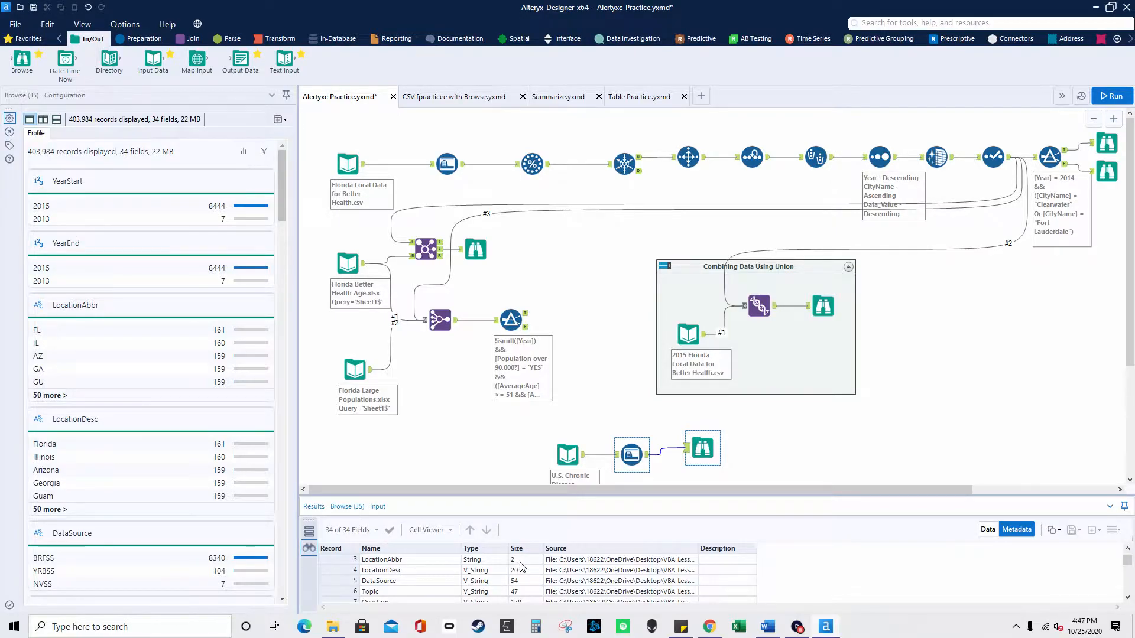
scroll(522, 573, "down", 1)
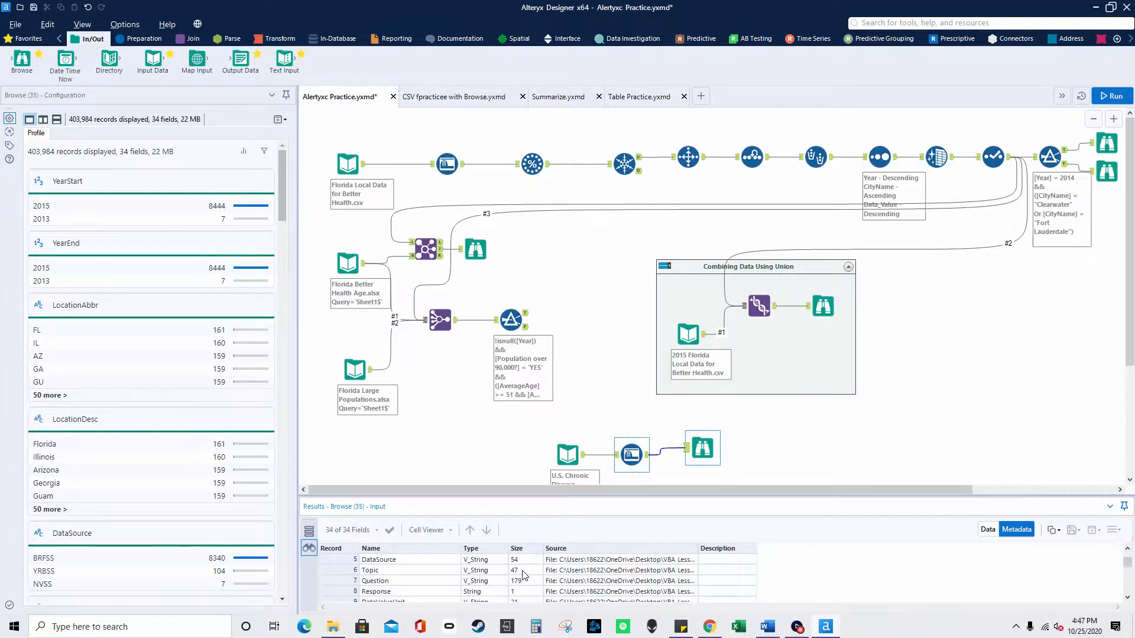
scroll(523, 575, "down", 2)
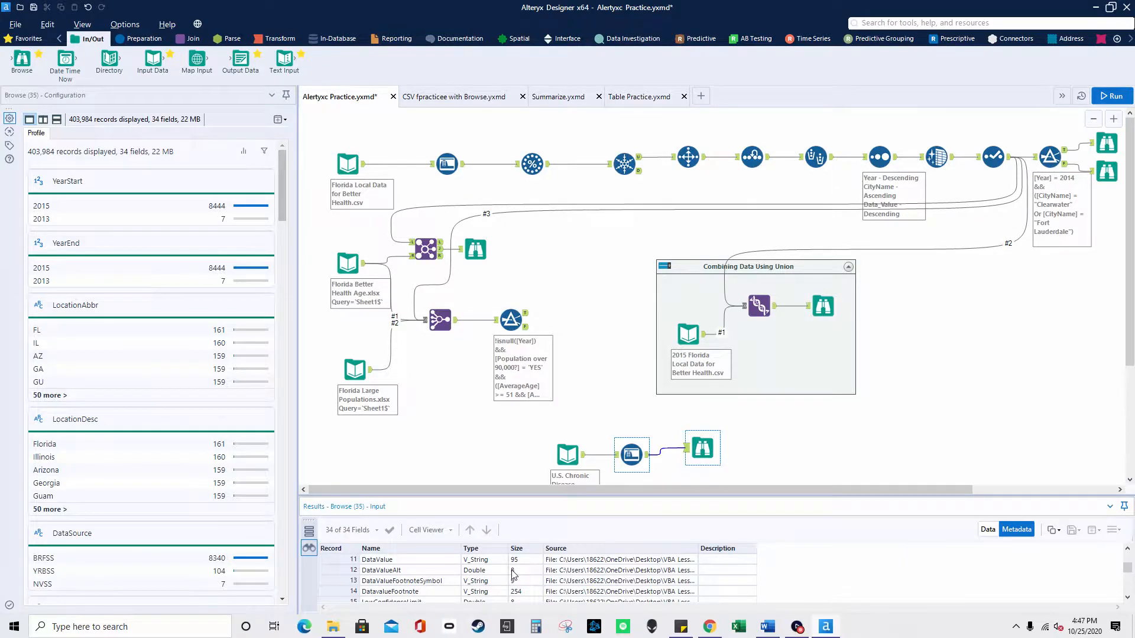
Step: Align the Browse tool with Auto Field, and delete the Browse, Auto Field and Input Data tools of the U.S. Chronic Disease branch
left_click(699, 451)
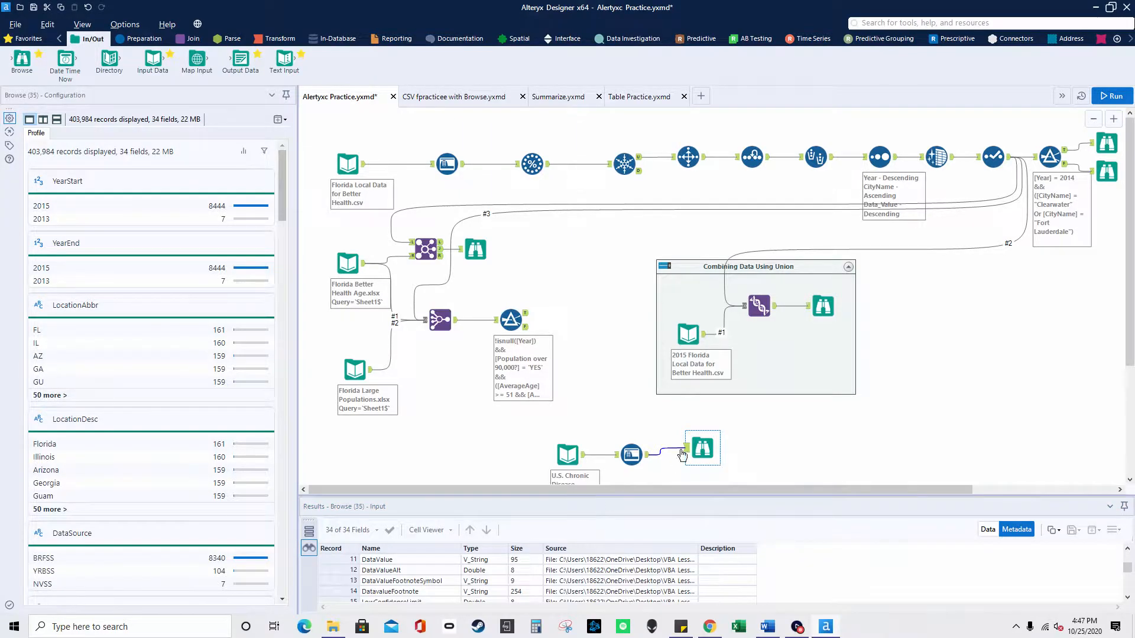
left_click_drag(716, 456, 731, 464)
left_click(646, 461, "ctrl")
left_click(647, 461, "ctrl")
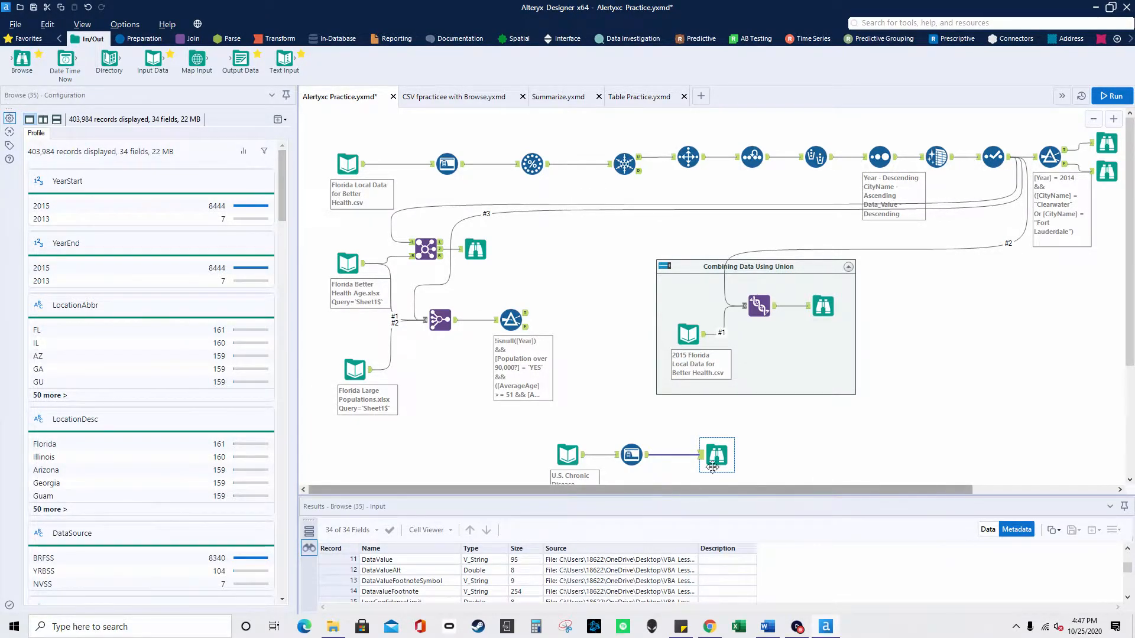
key("Delete")
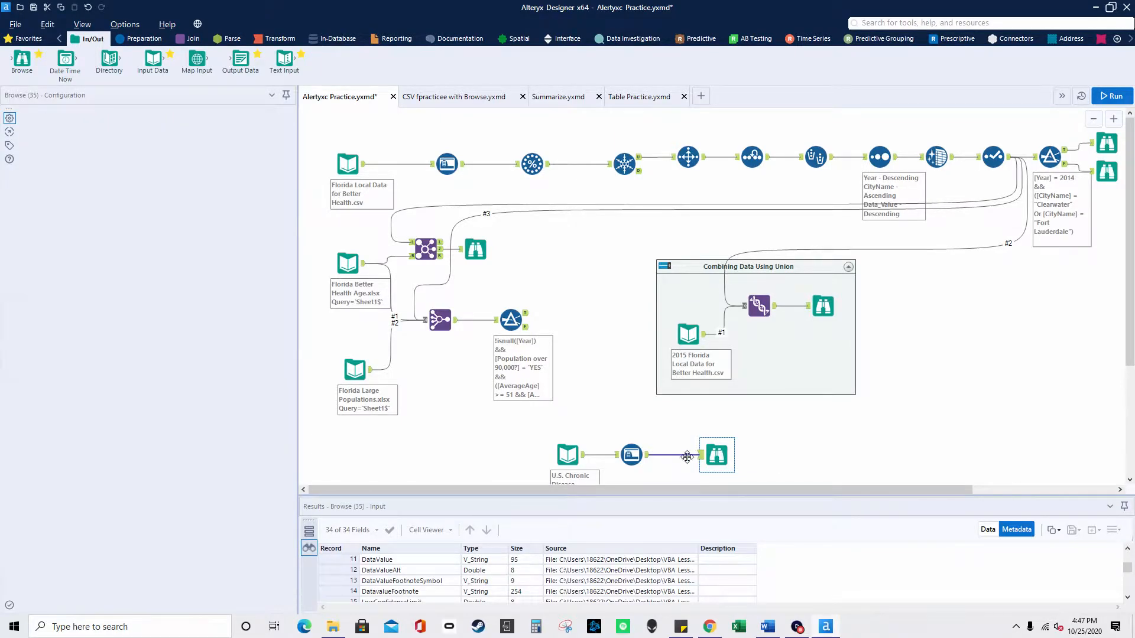
key("Delete")
left_click(568, 455)
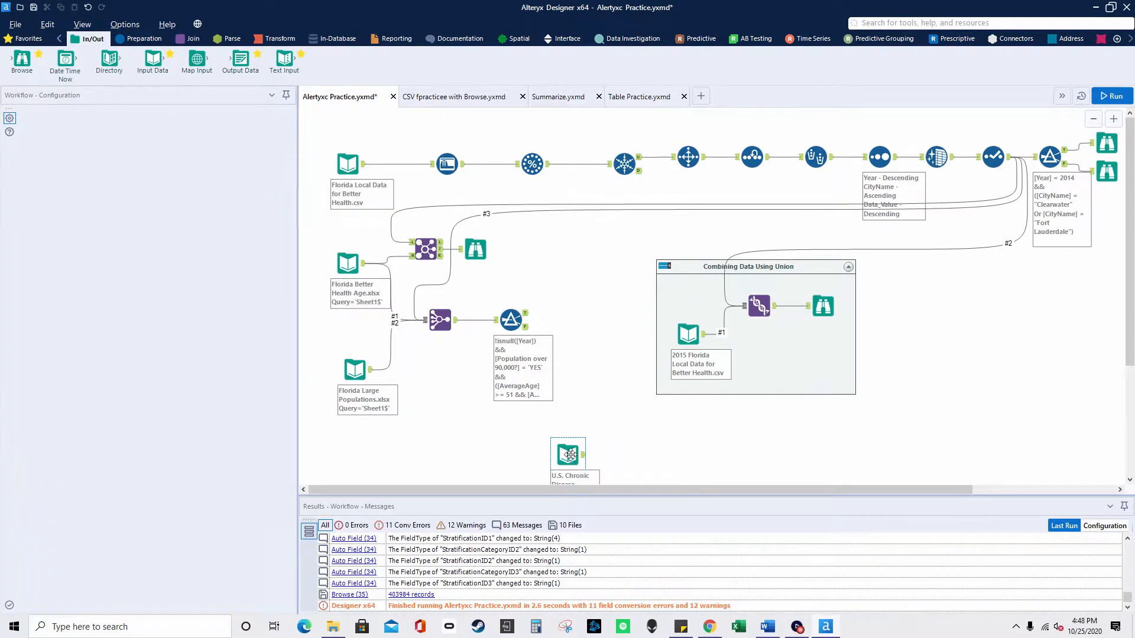
Step: Inspect the configurations of the main workflow's Auto Field and Random % Sample tools, and show the Preparation tools
left_click(448, 162)
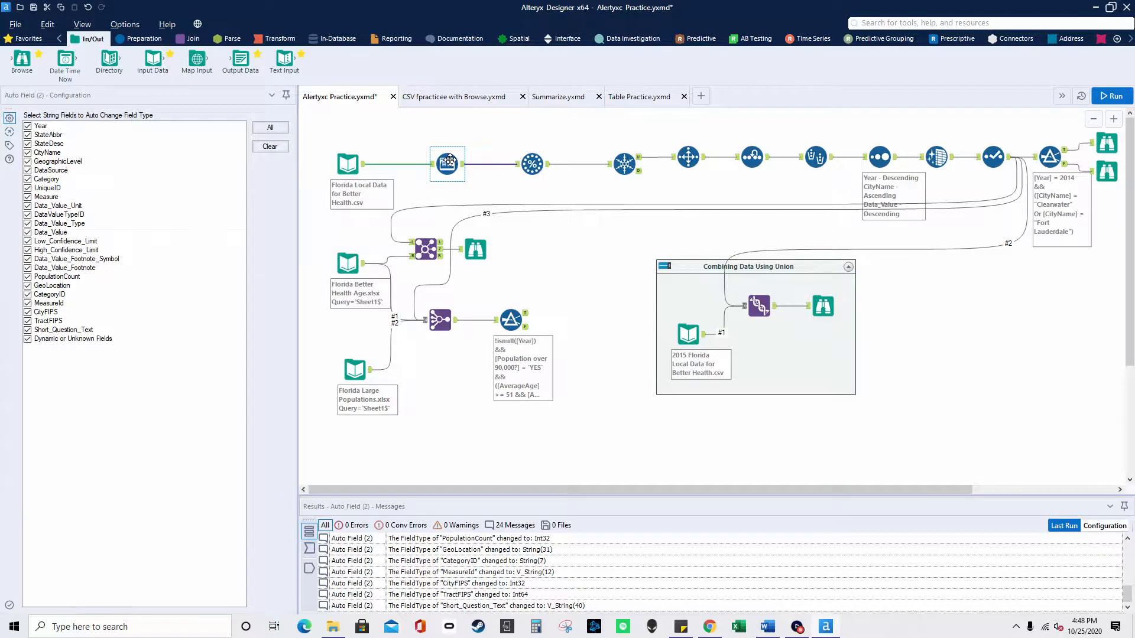
left_click(531, 166)
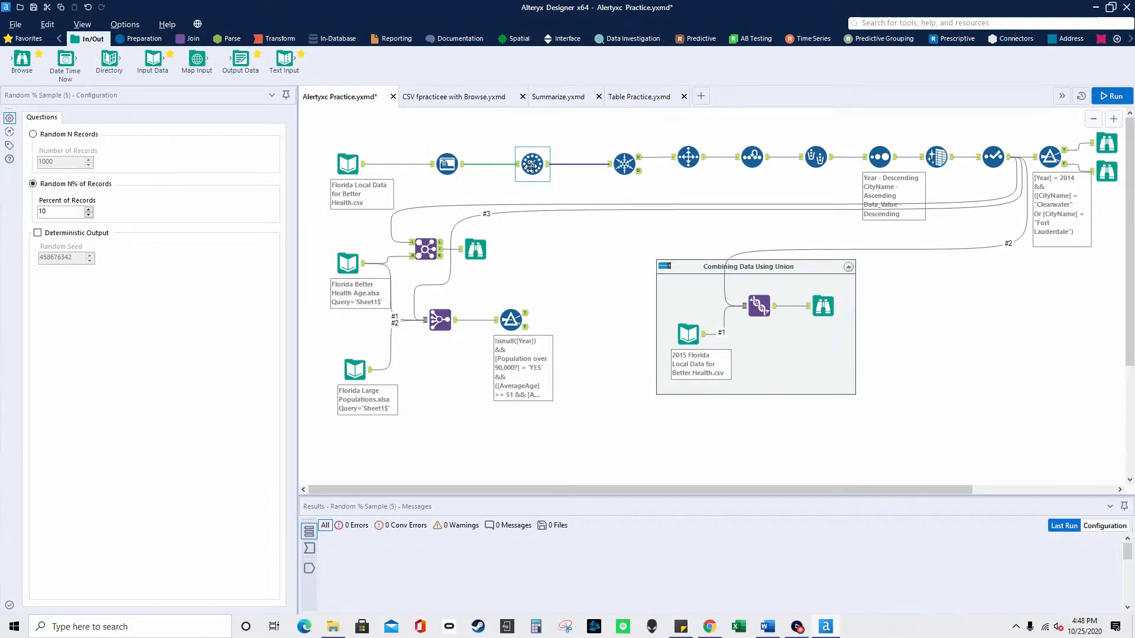
left_click(160, 41)
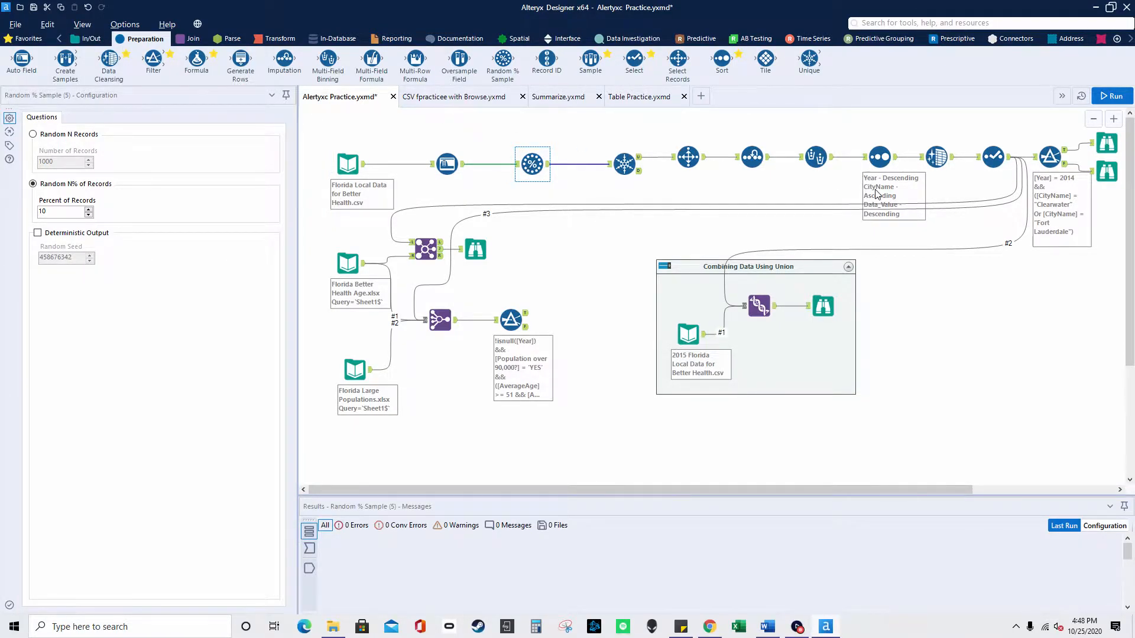
Step: Inspect the main workflow's Unique tool configuration, and open the Unique tool's example workflow, closing it after reading
left_click(626, 167)
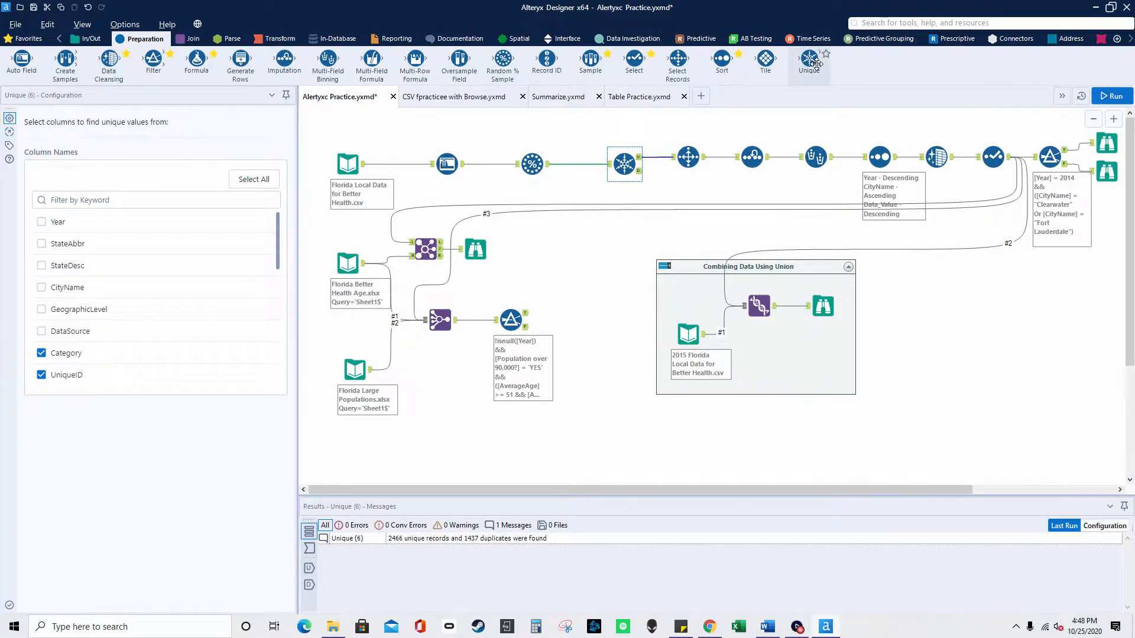
mouse_move(816, 63)
left_mouse_down()
mouse_move(697, 124)
mouse_move(811, 61)
left_mouse_up()
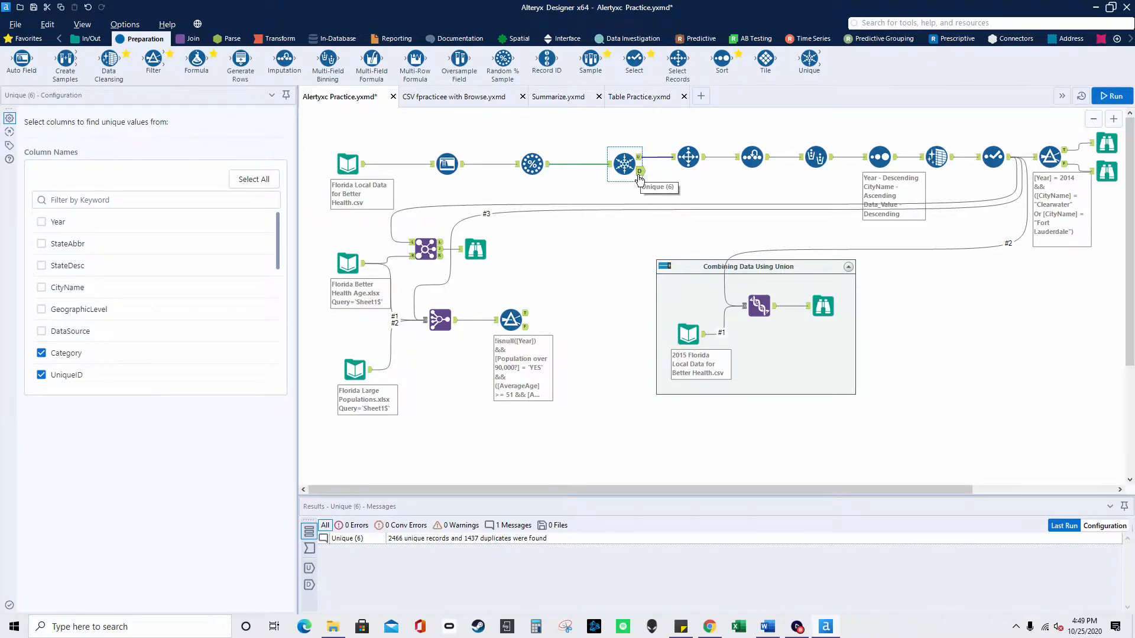
mouse_move(807, 67)
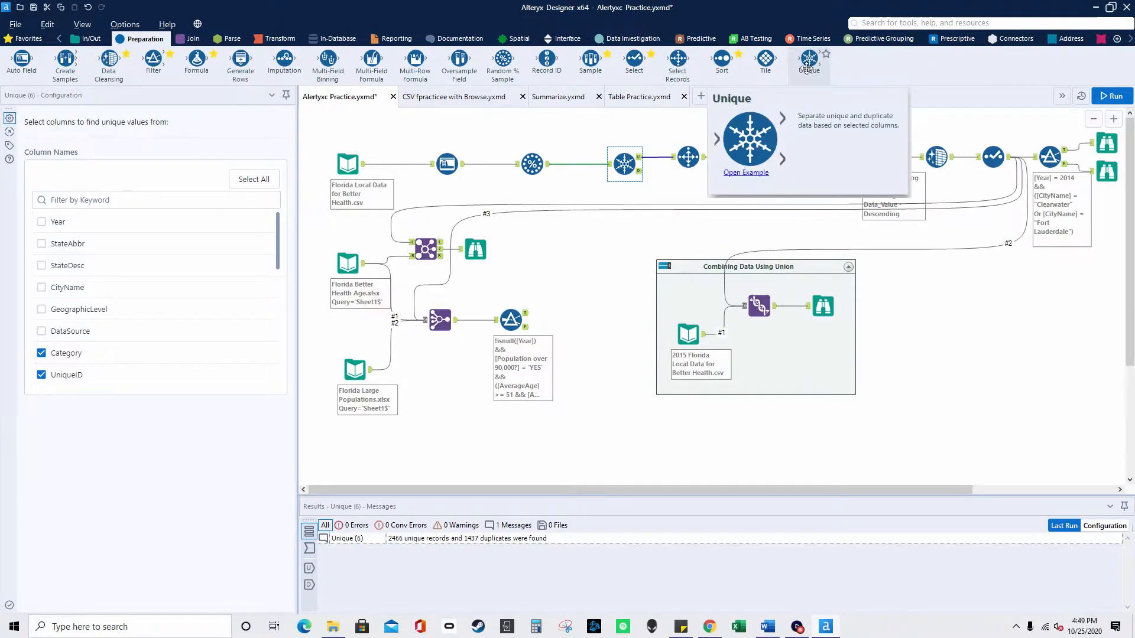
left_click(746, 174)
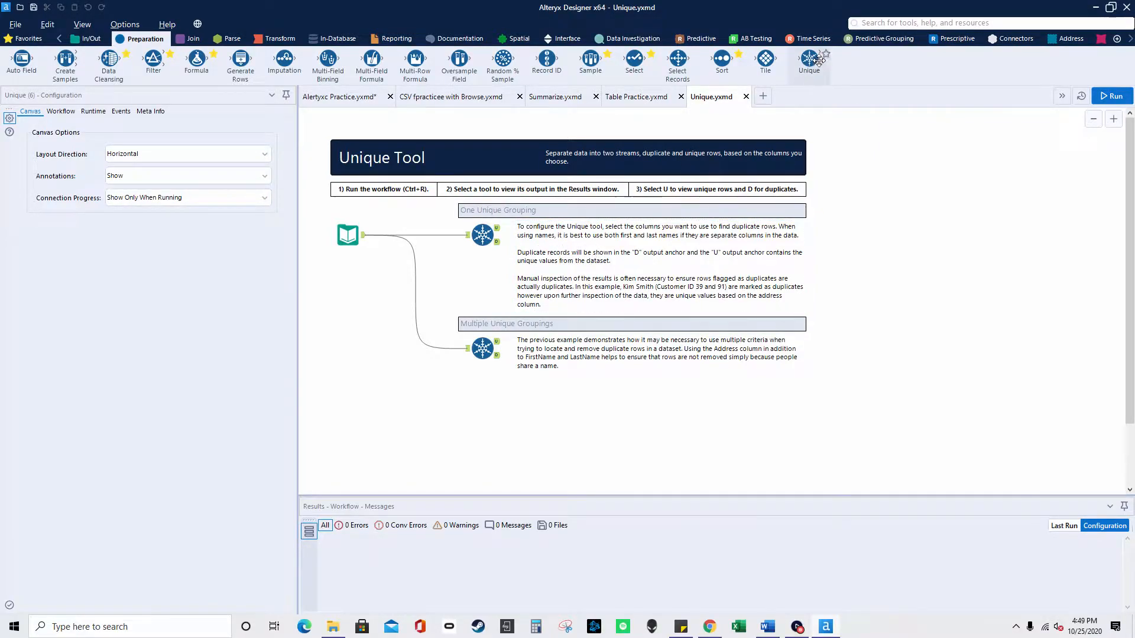
left_click(746, 97)
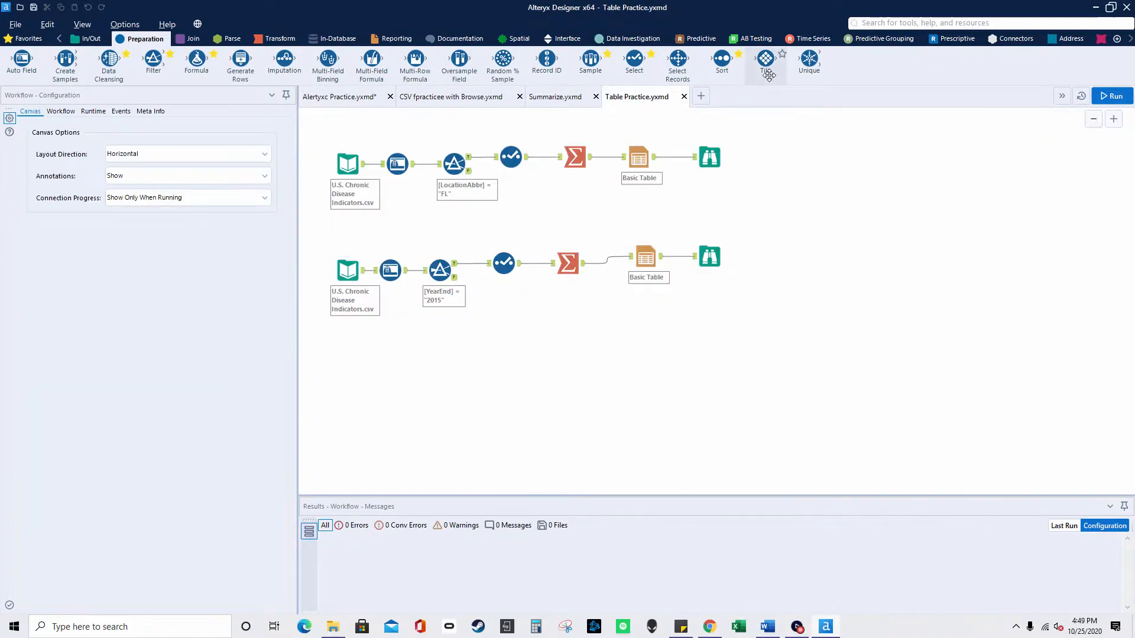
Step: Open the Tile tool's example workflow, read through its tiling methods, and close it
mouse_move(761, 73)
left_click(703, 181)
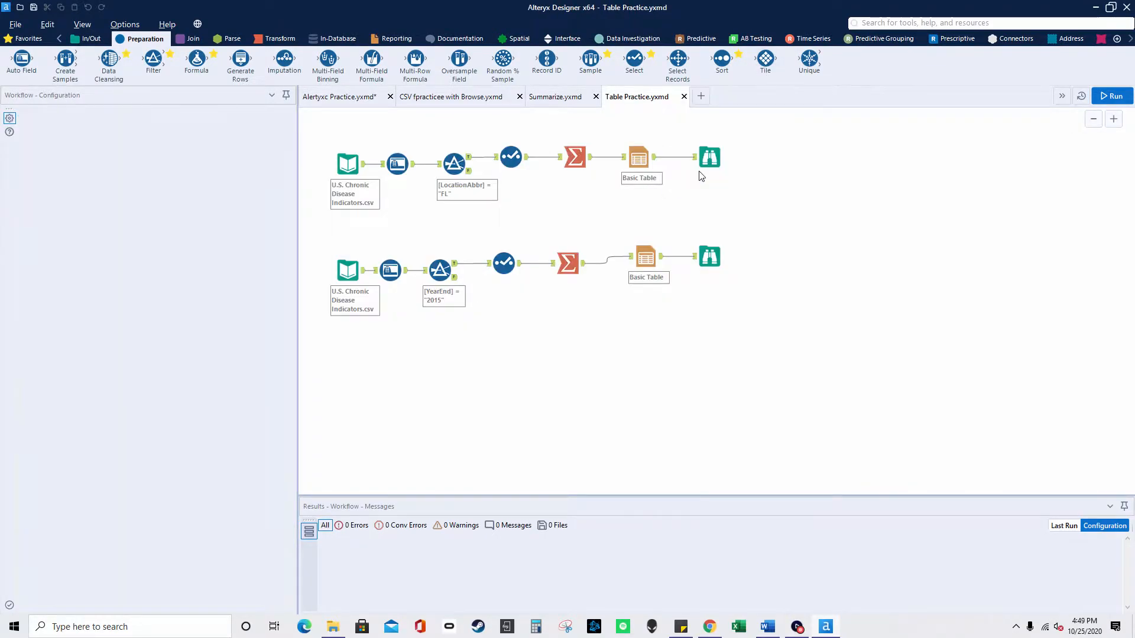
scroll(580, 352, "down", 5)
scroll(580, 352, "up", 5)
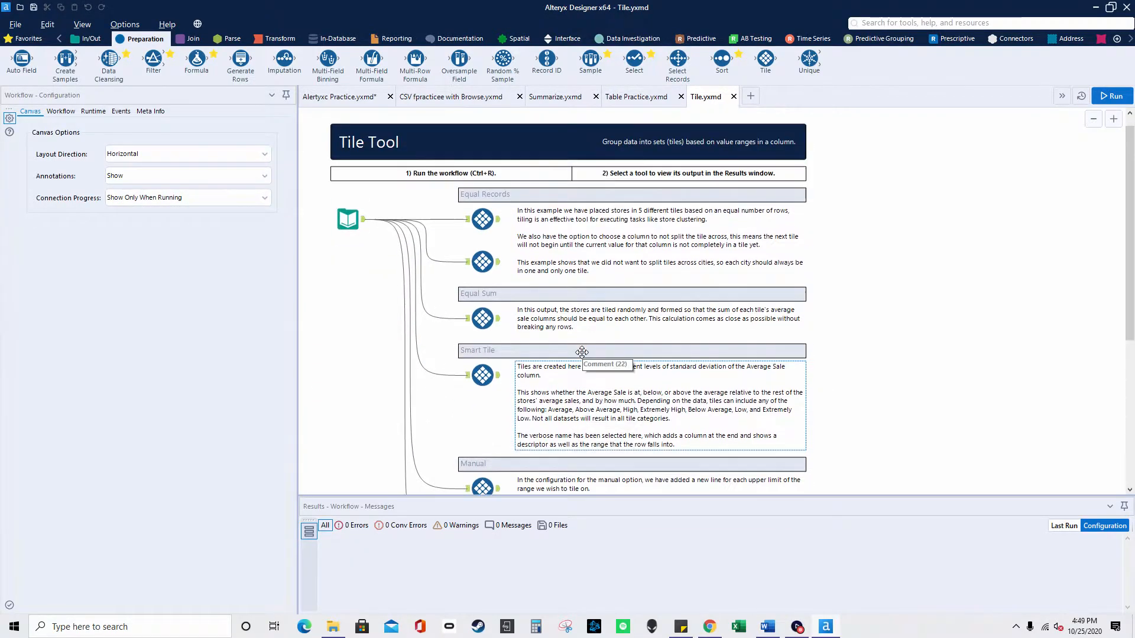
left_click(735, 97)
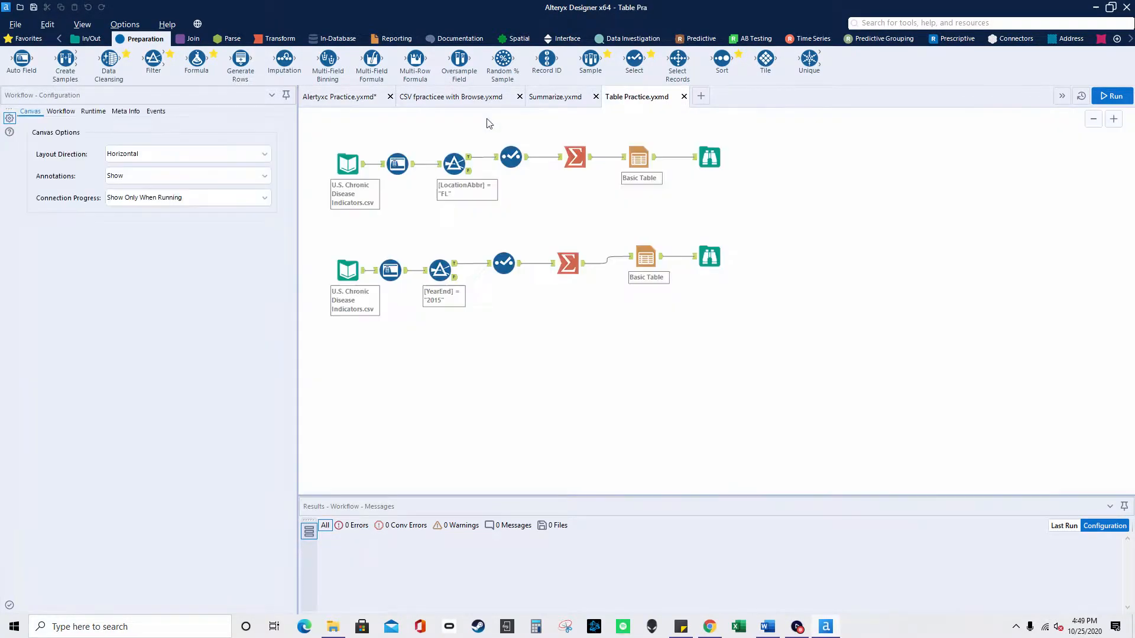
Step: Return to the Alertyxc Practice workflow and inspect the configurations of its Unique and Select Records tools
left_click(331, 98)
left_click(625, 164)
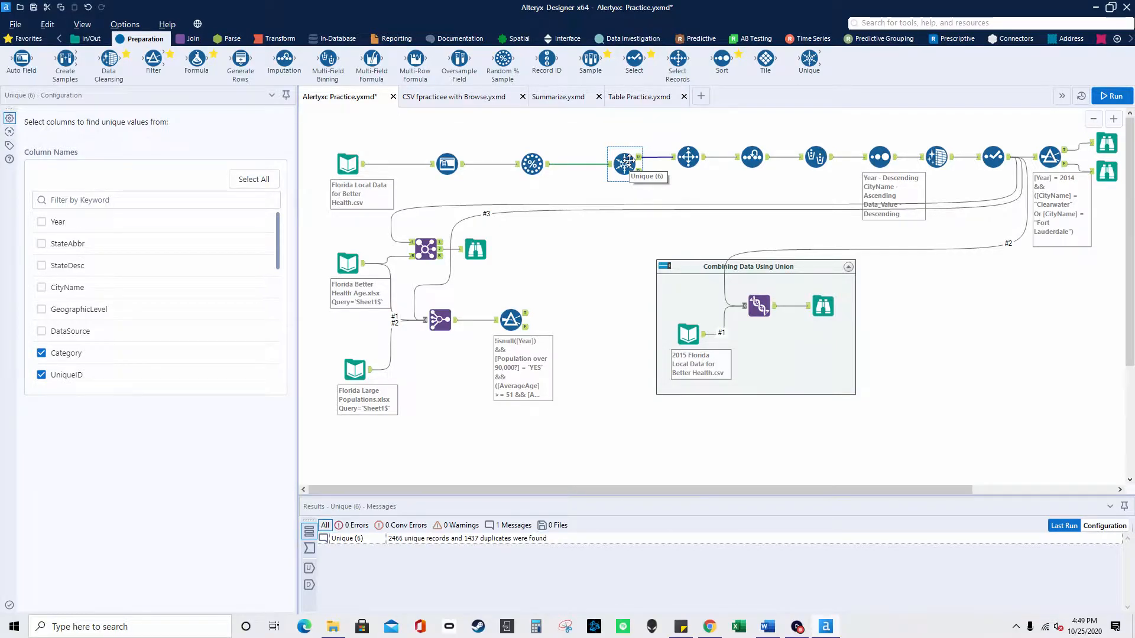
left_click(686, 156)
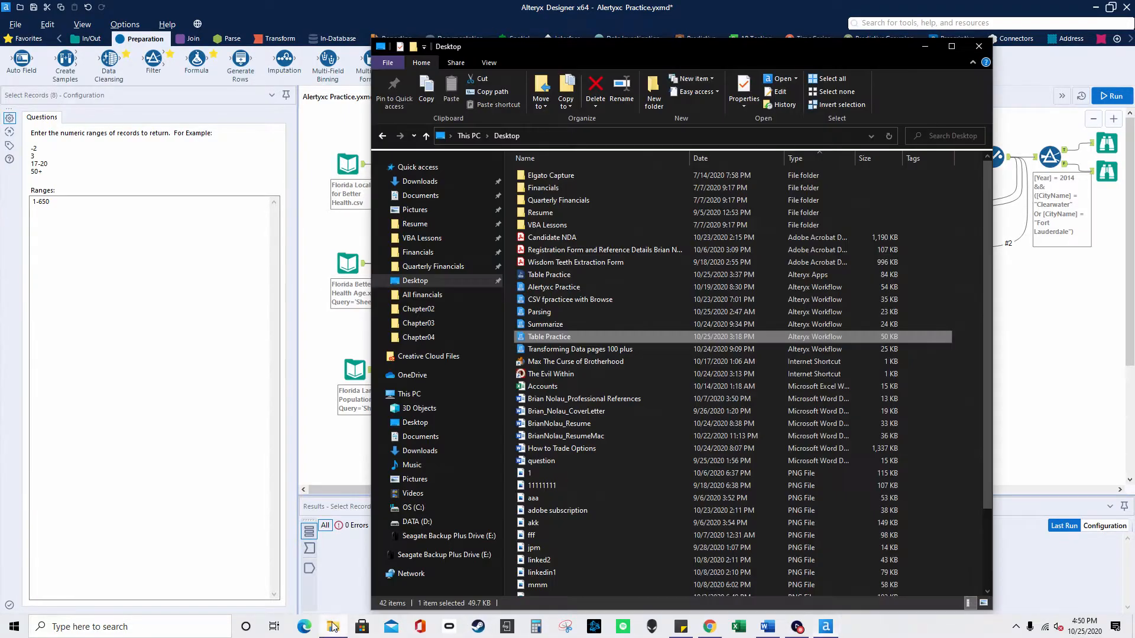
Step: Switch to File Explorer and open 2015 Florida Local Data for Better Health from VBA Lessons > Alteryx > Chapter03 in Excel
left_click(333, 626)
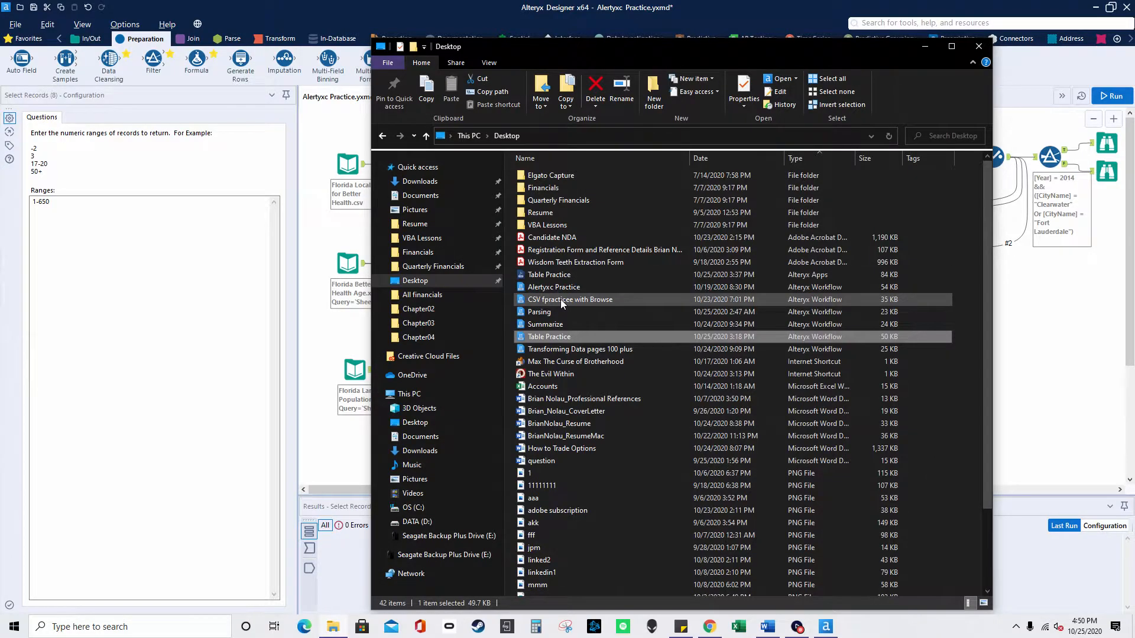
left_click(440, 237)
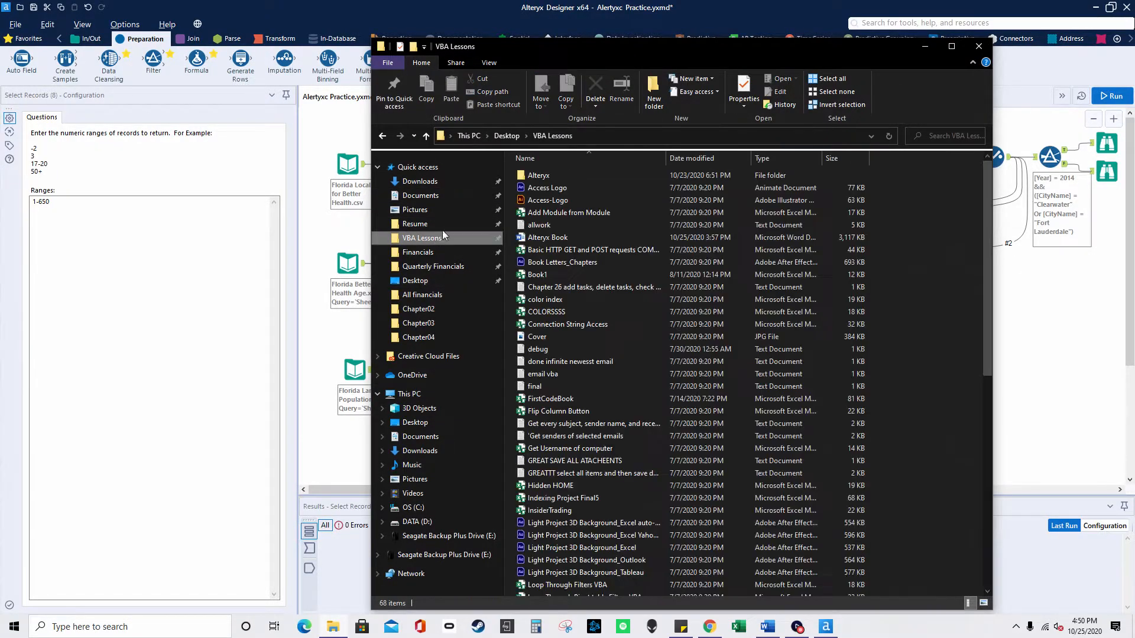
double_click(578, 175)
double_click(578, 187)
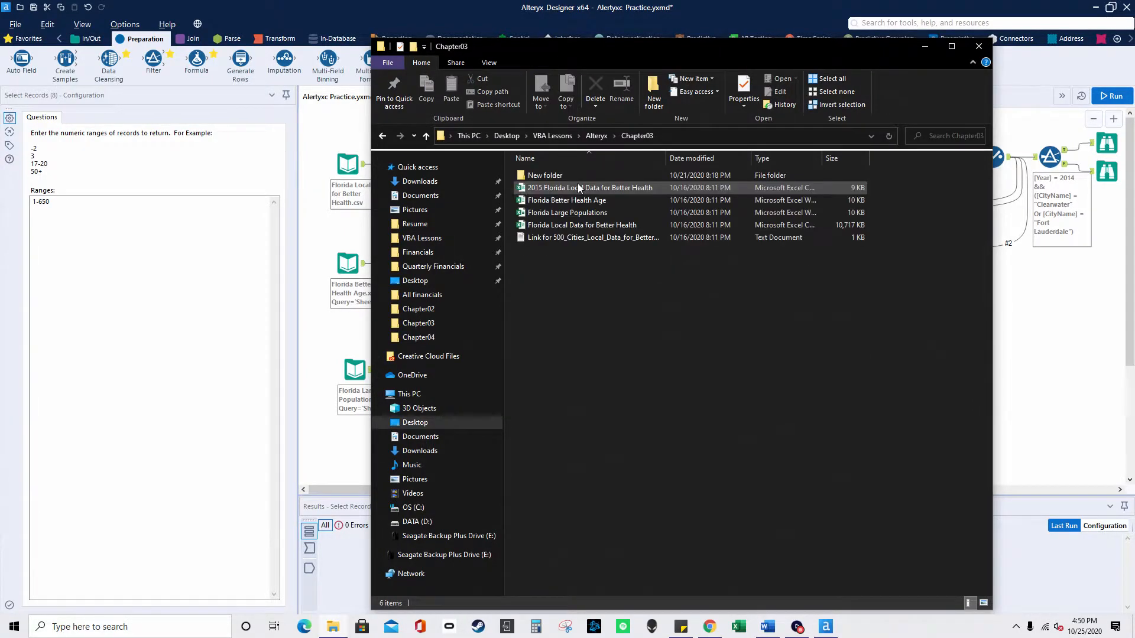
double_click(578, 188)
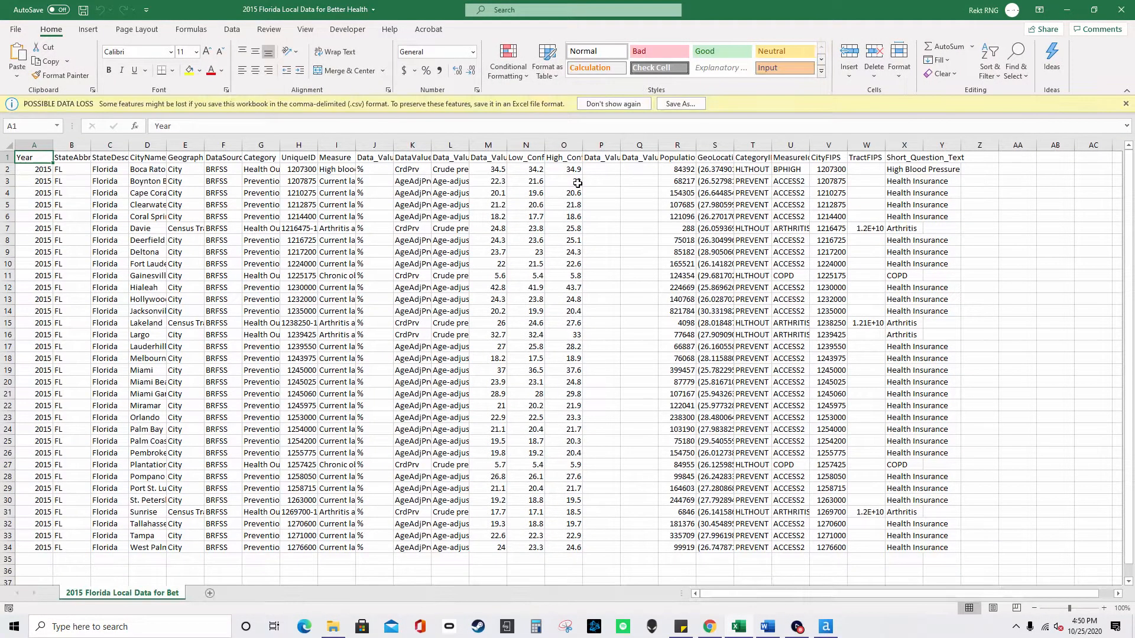
scroll(377, 372, "down", 1)
scroll(377, 371, "up", 1)
Step: Close the 2015 file and open Florida Local Data for Better Health from the Chapter03 folder in Excel
left_click(343, 631)
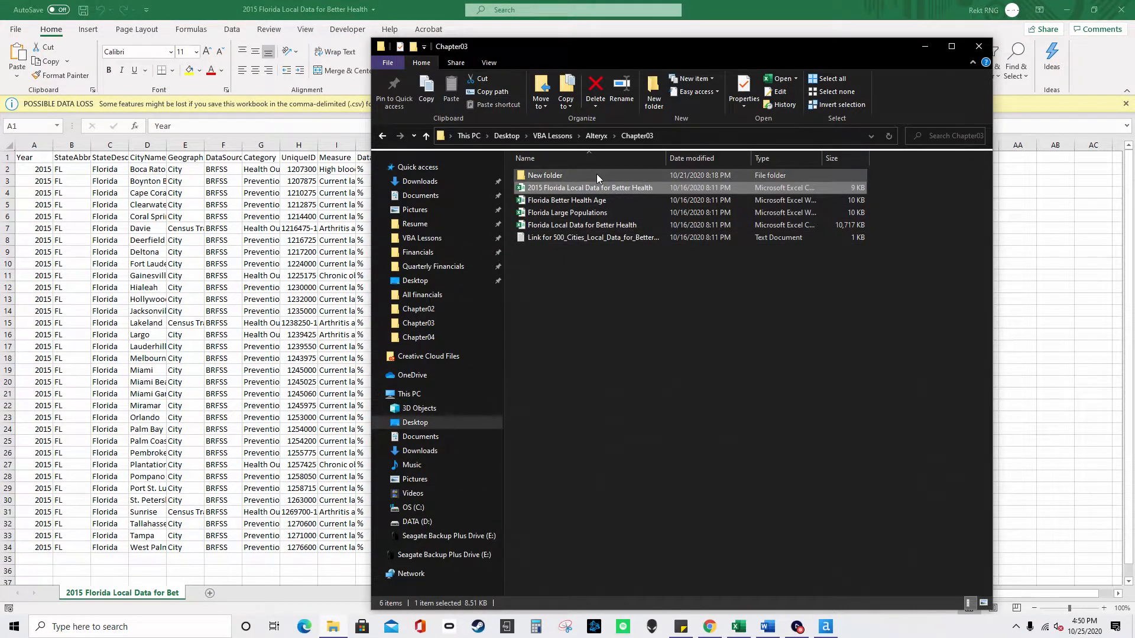
double_click(623, 225)
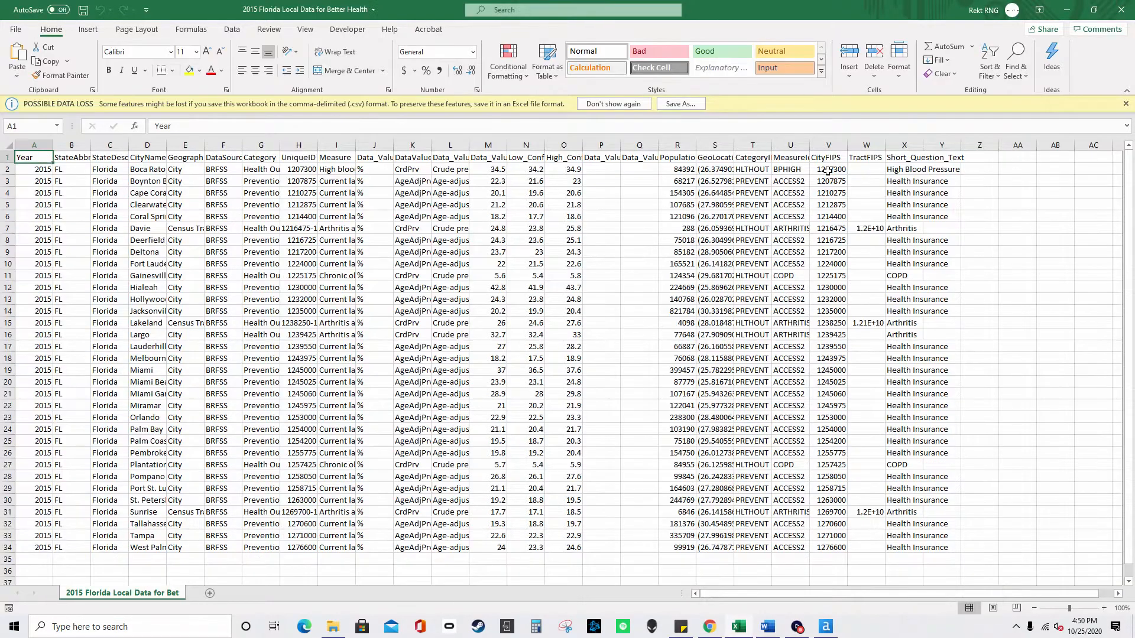
left_click(1121, 10)
double_click(587, 224)
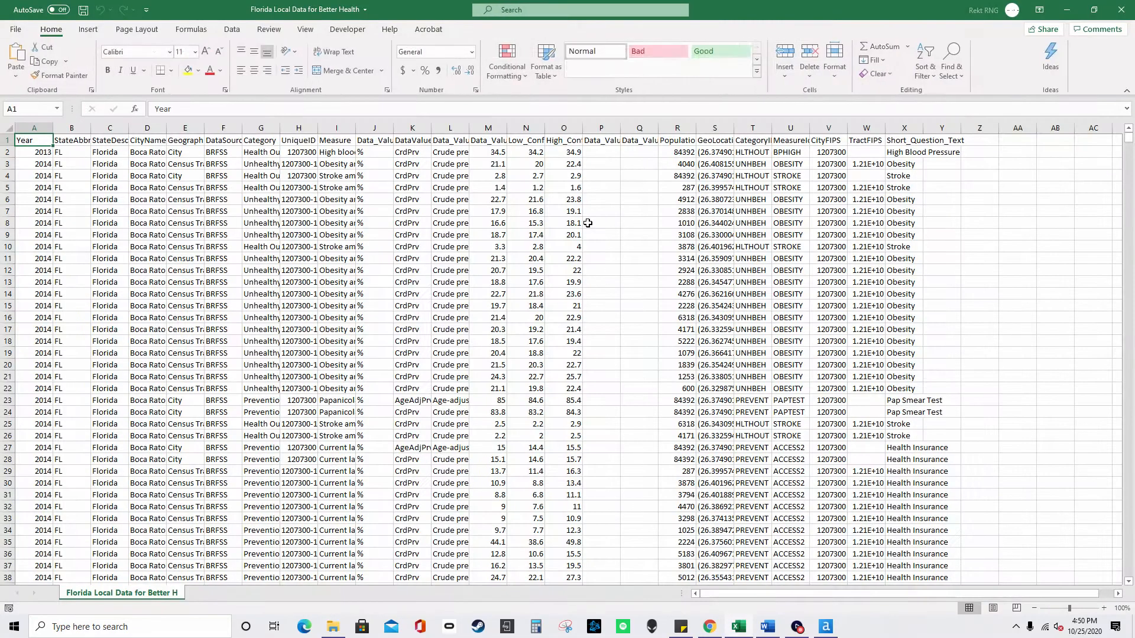
Step: Check the last record row of the Florida Local Data file, and minimize Excel and File Explorer to return to Alteryx Designer
left_click(153, 419)
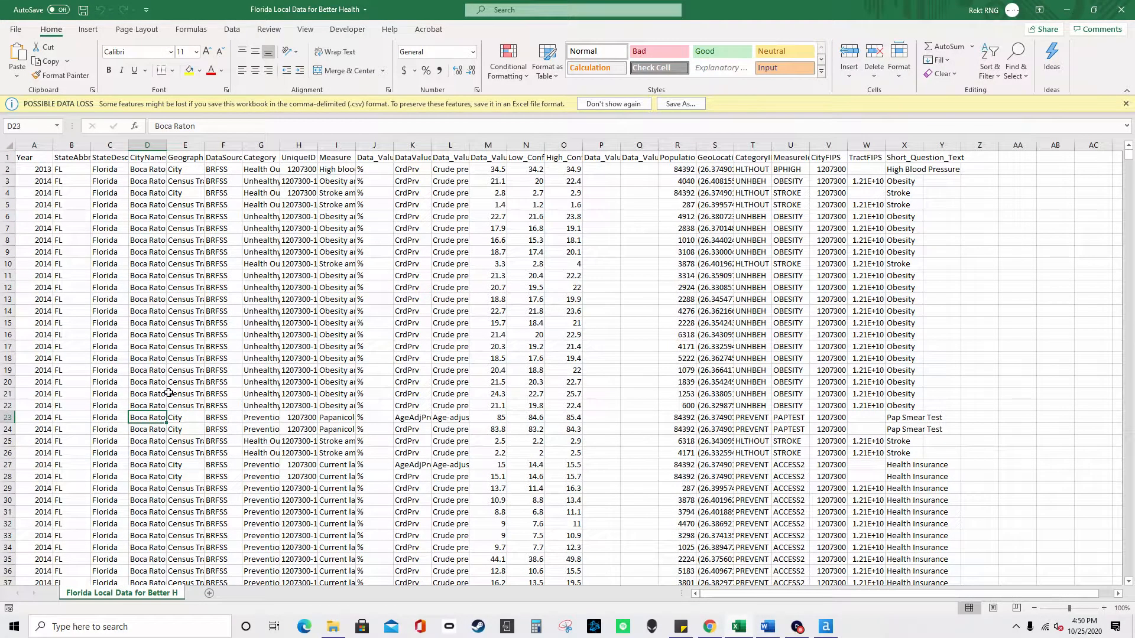
key("ctrl+Left")
key("ctrl+Down")
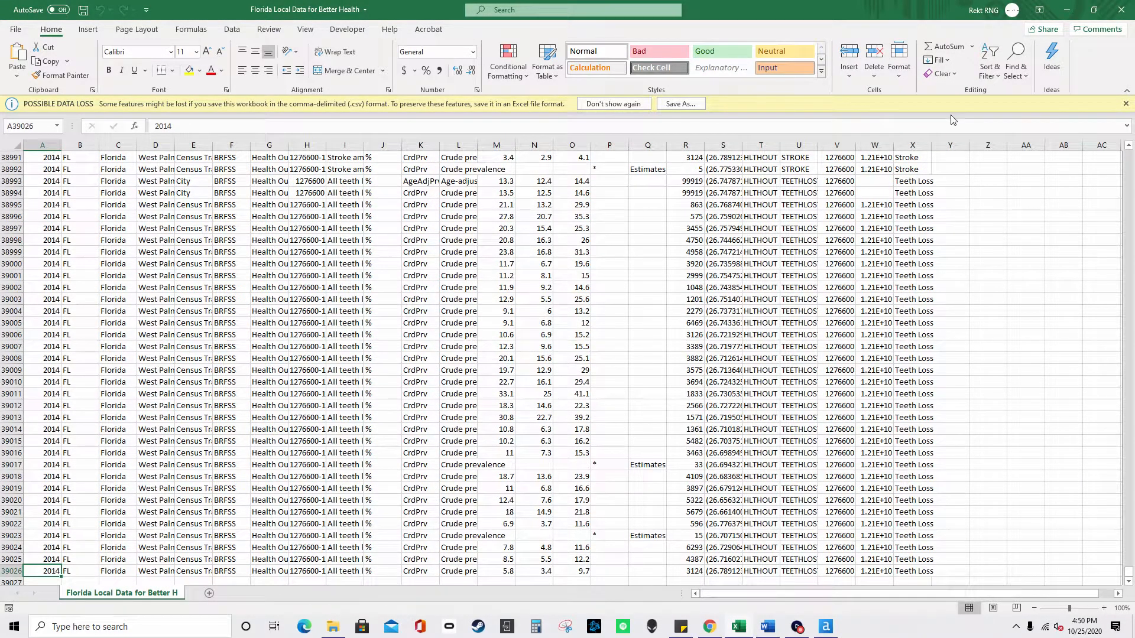
left_click(1025, 430)
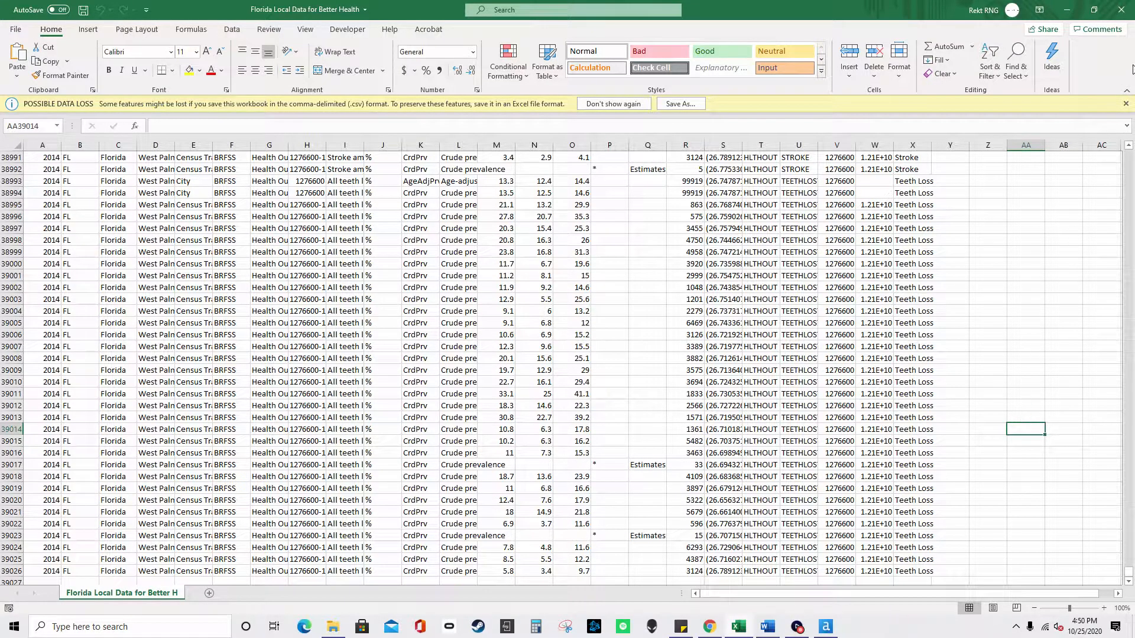
left_click(1067, 9)
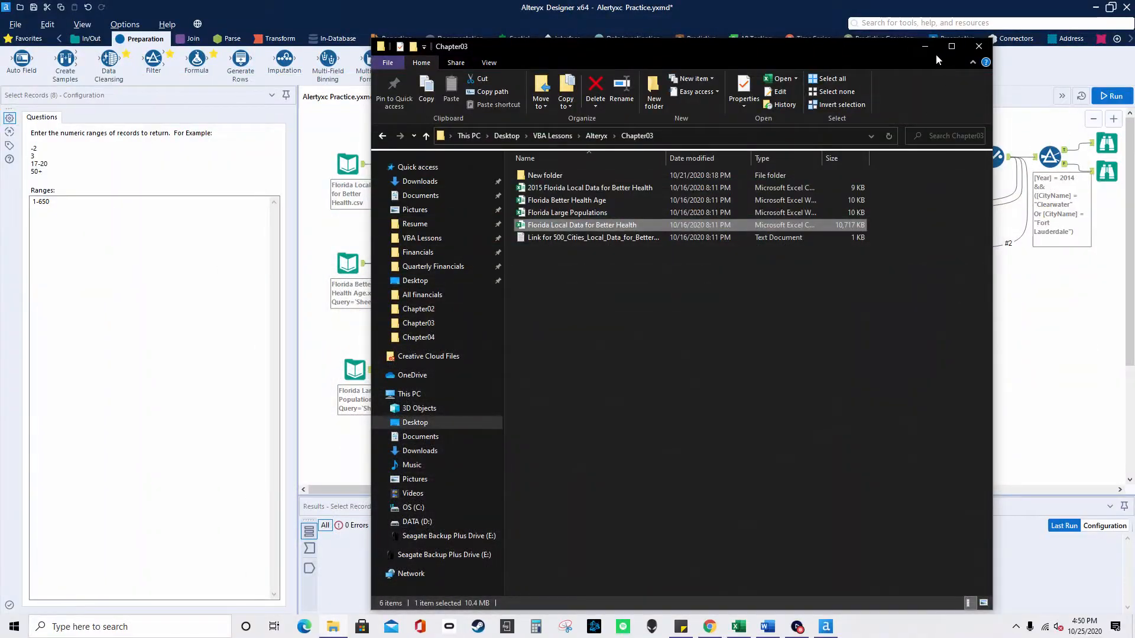
left_click(925, 46)
Step: Inspect the main workflow's tool configurations in order, from the Select Records range and Imputation through Sort, Data Cleansing and Select
left_click_drag(53, 202, 30, 196)
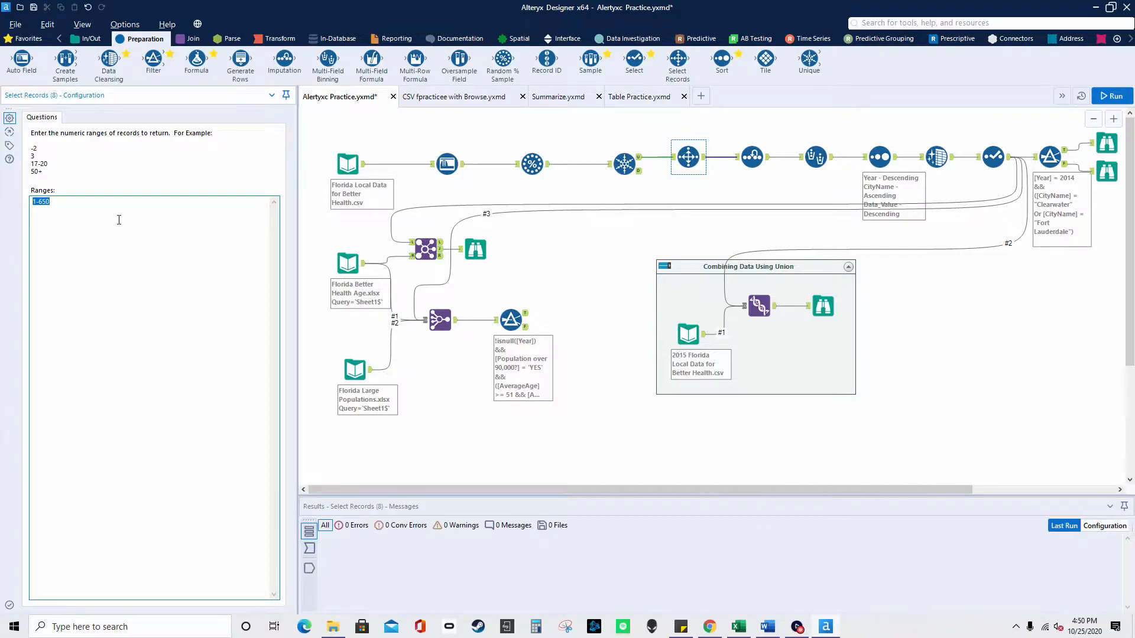
left_click(751, 160)
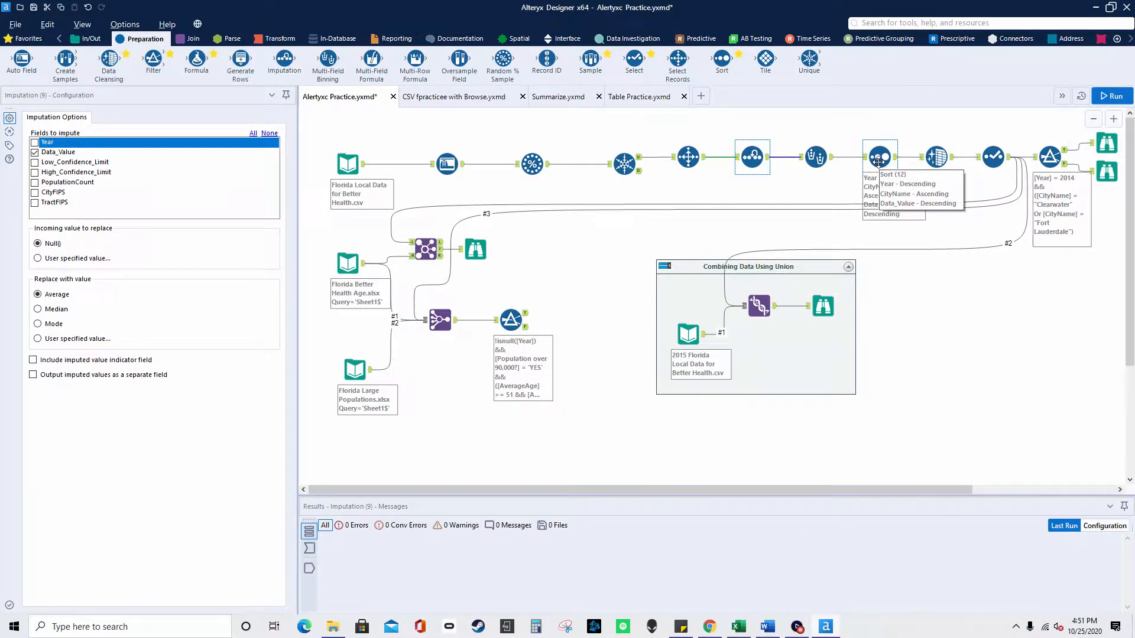
left_click(815, 158)
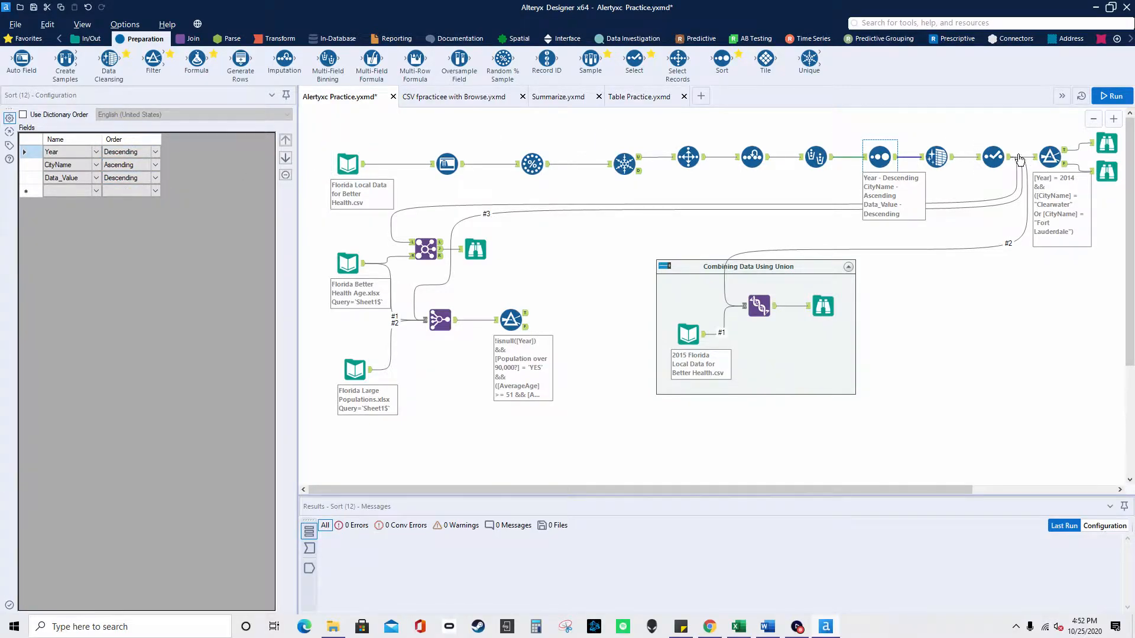
left_click(939, 156)
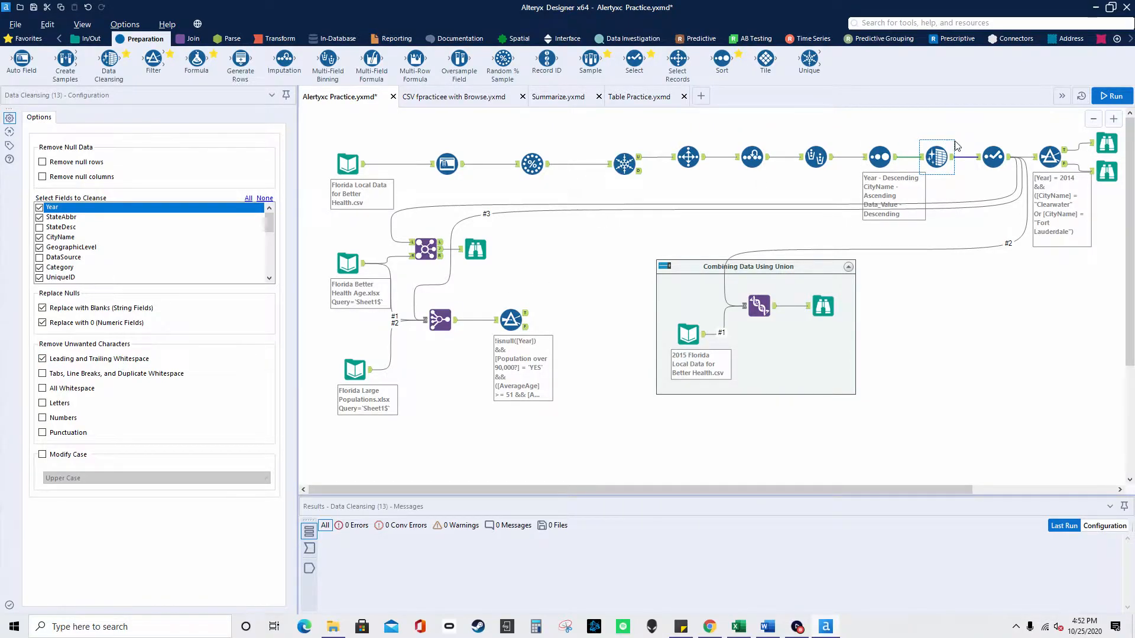
left_click(993, 155)
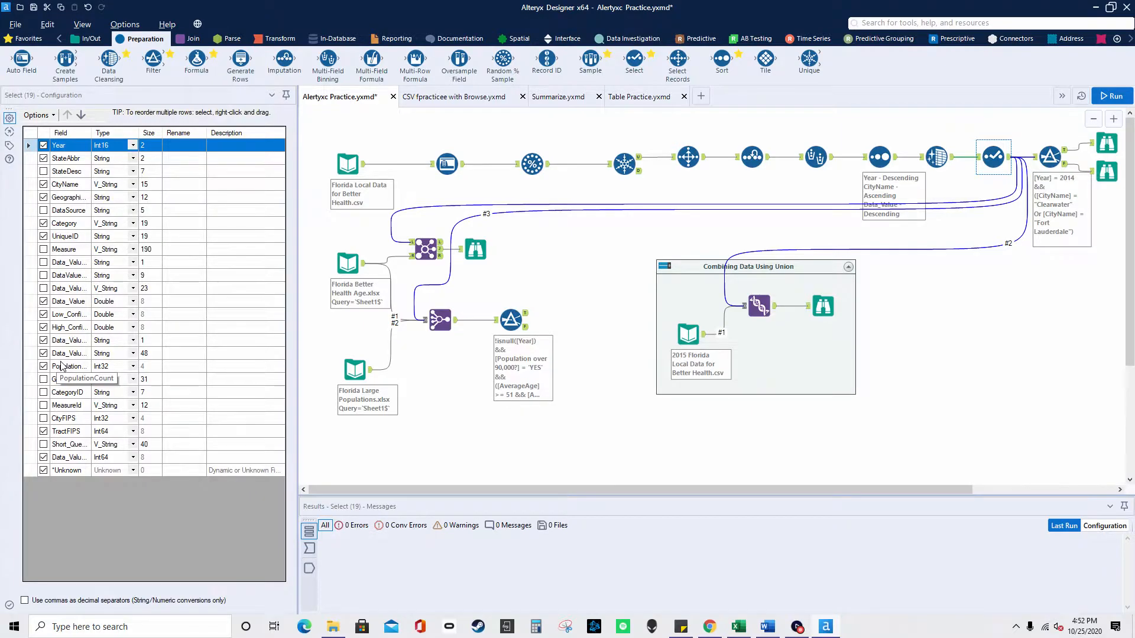
Step: Examine the main workflow's Filter expression, highlighting its Year condition and its Clearwater and Fort Lauderdale city conditions
left_click(1051, 153)
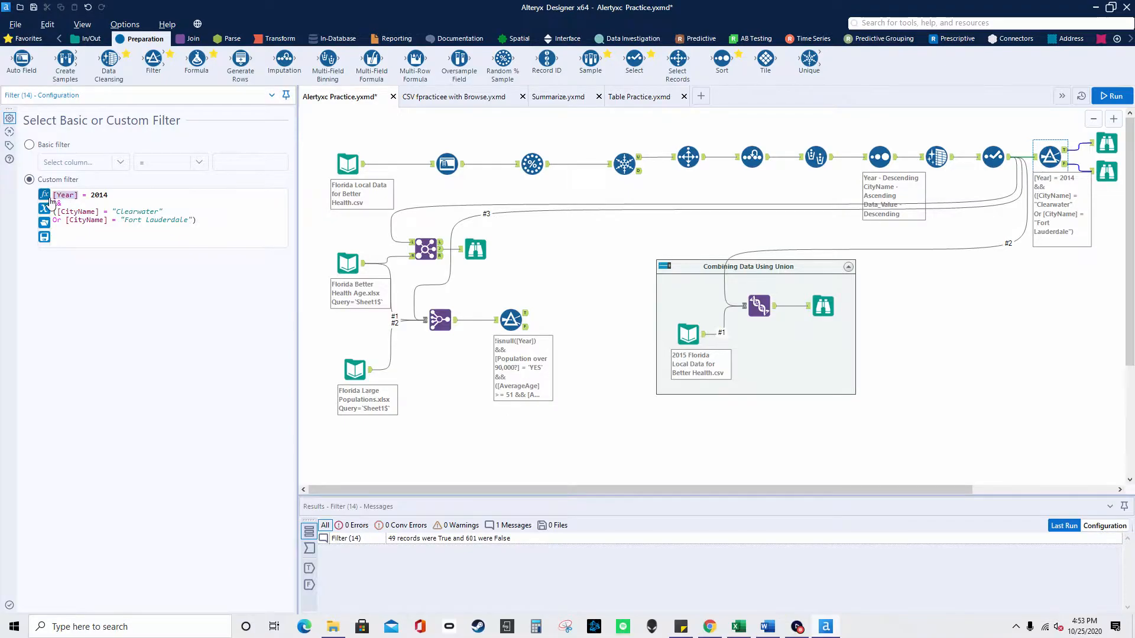
left_click_drag(78, 196, 53, 211)
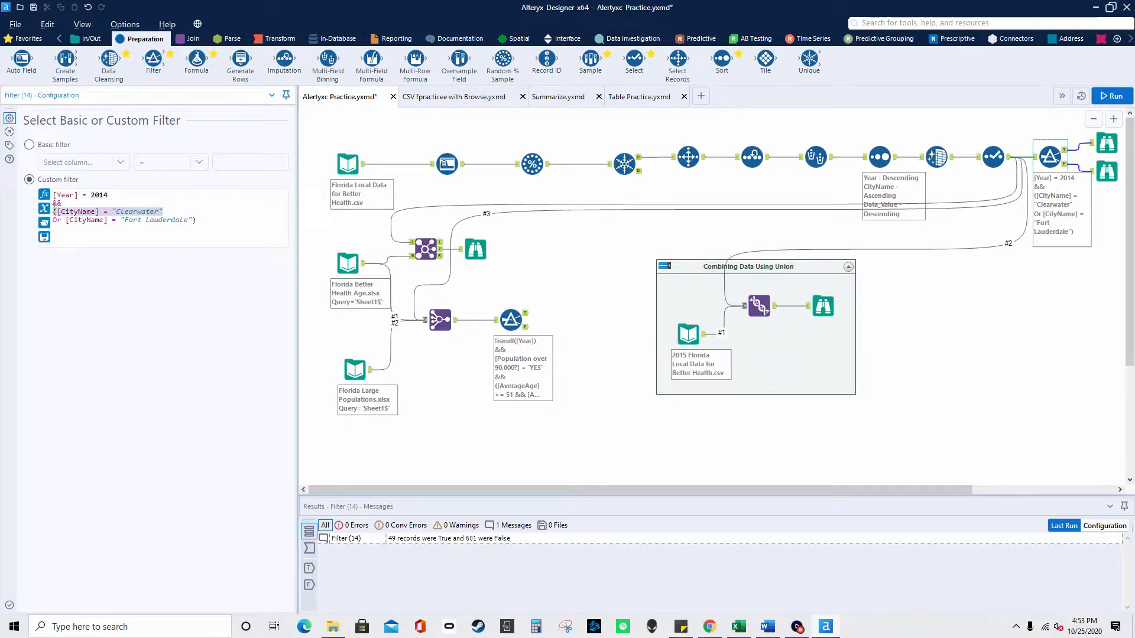
left_click(159, 211)
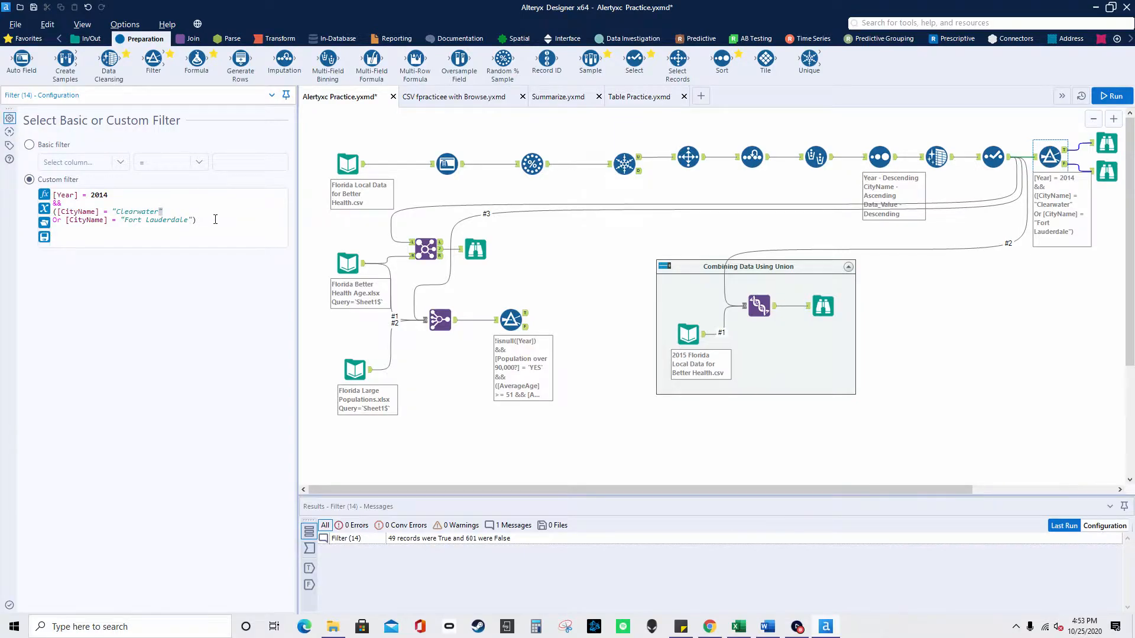
left_click_drag(197, 220, 106, 220)
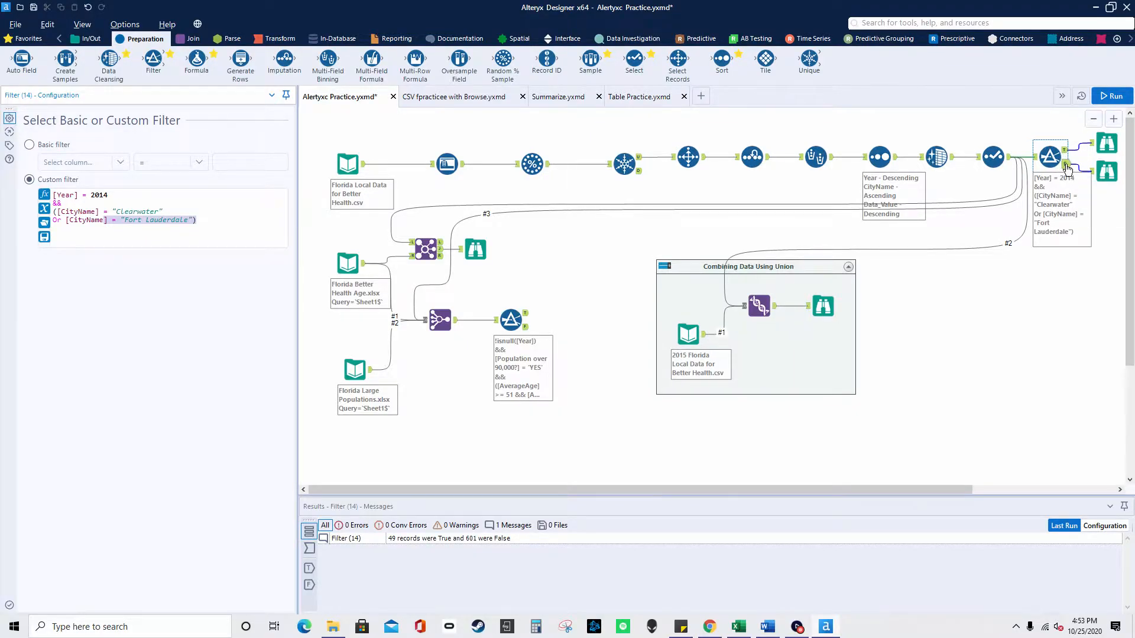
Step: Run the workflow, show the Browse tool on the Filter's True output, and enlarge the results area
left_click(1108, 153)
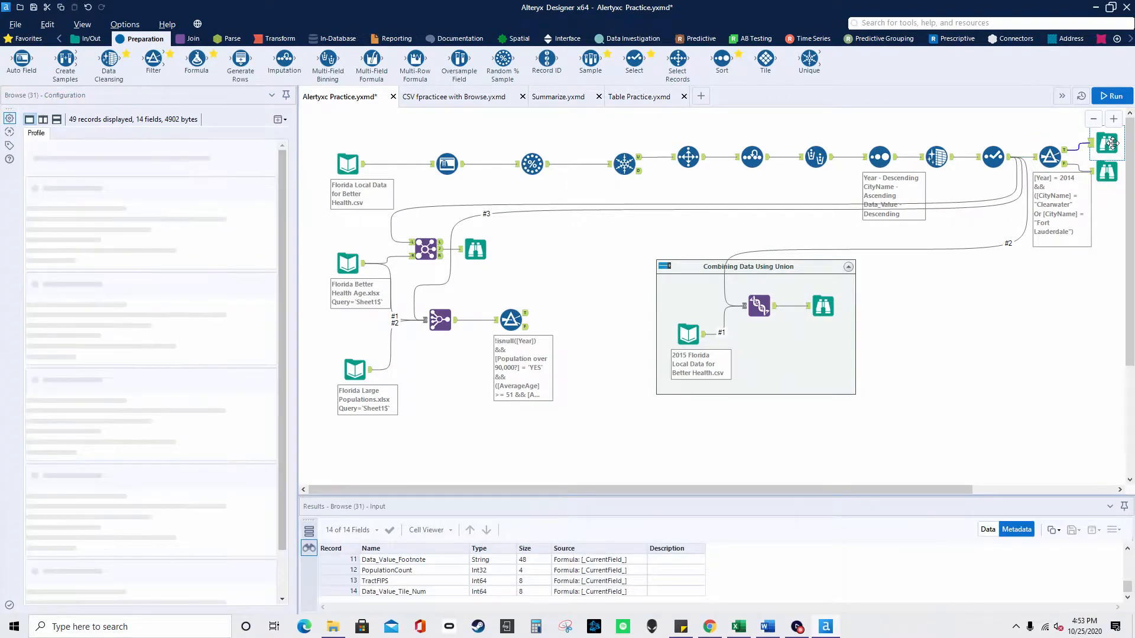
left_click(1112, 96)
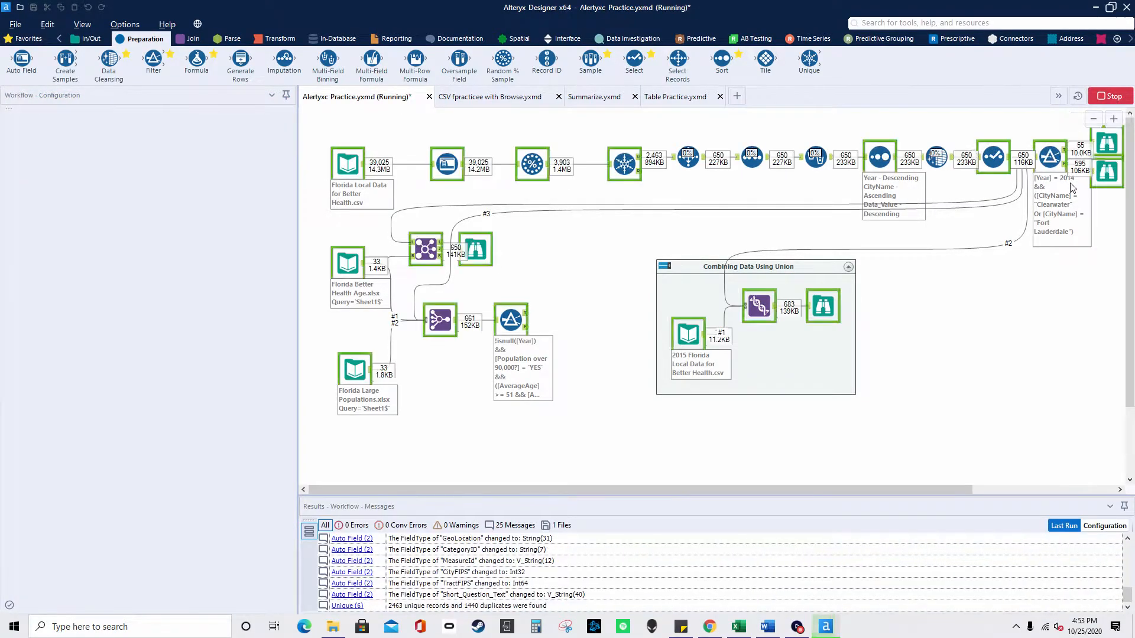
left_click(657, 359)
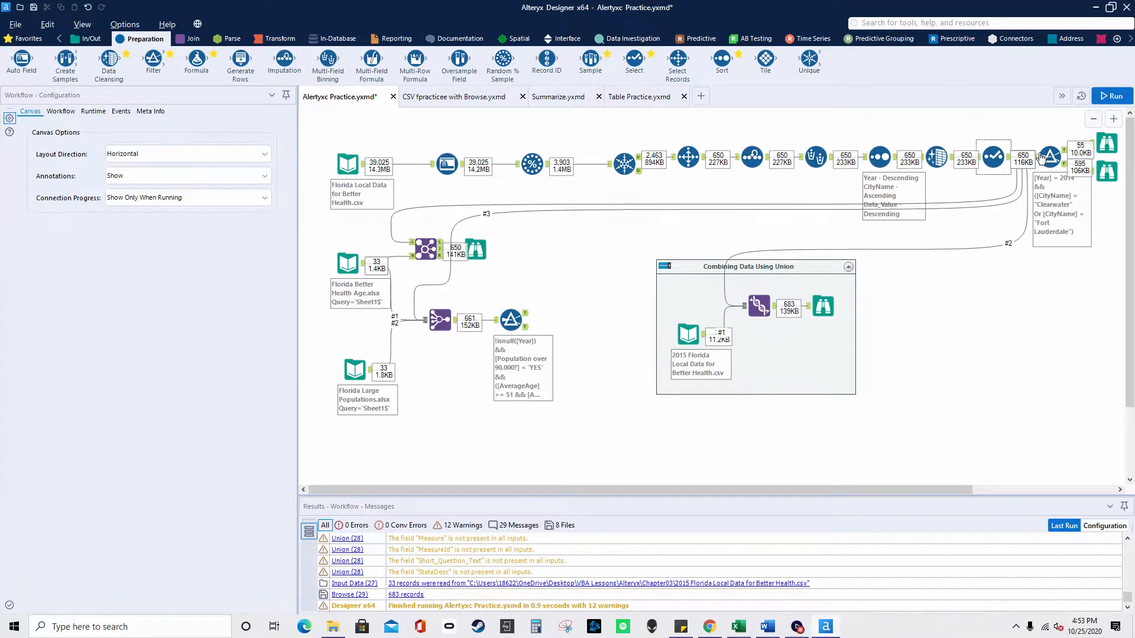
left_click(1109, 143)
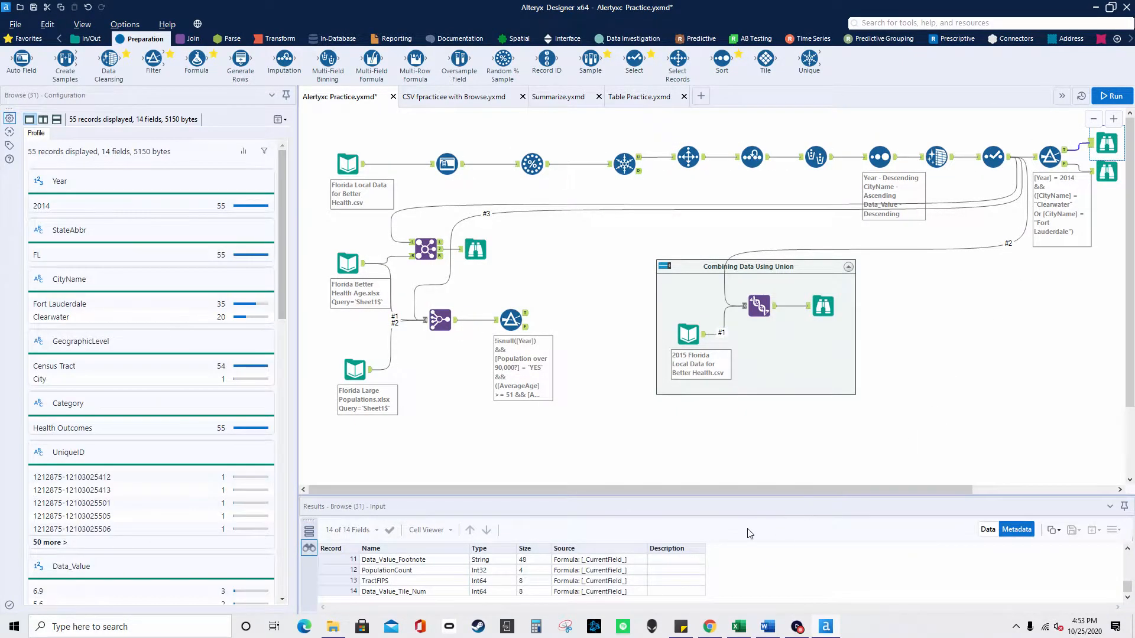
left_click_drag(715, 495, 709, 395)
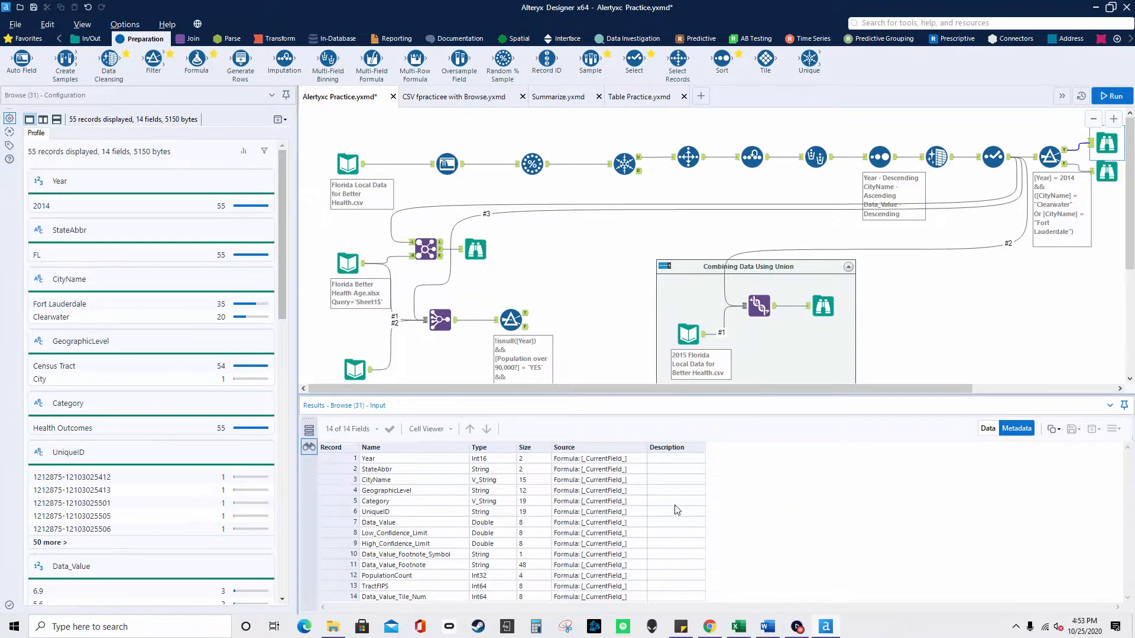
Step: Show the data records of the Filter's True output and review the rows from first to last
left_click(982, 429)
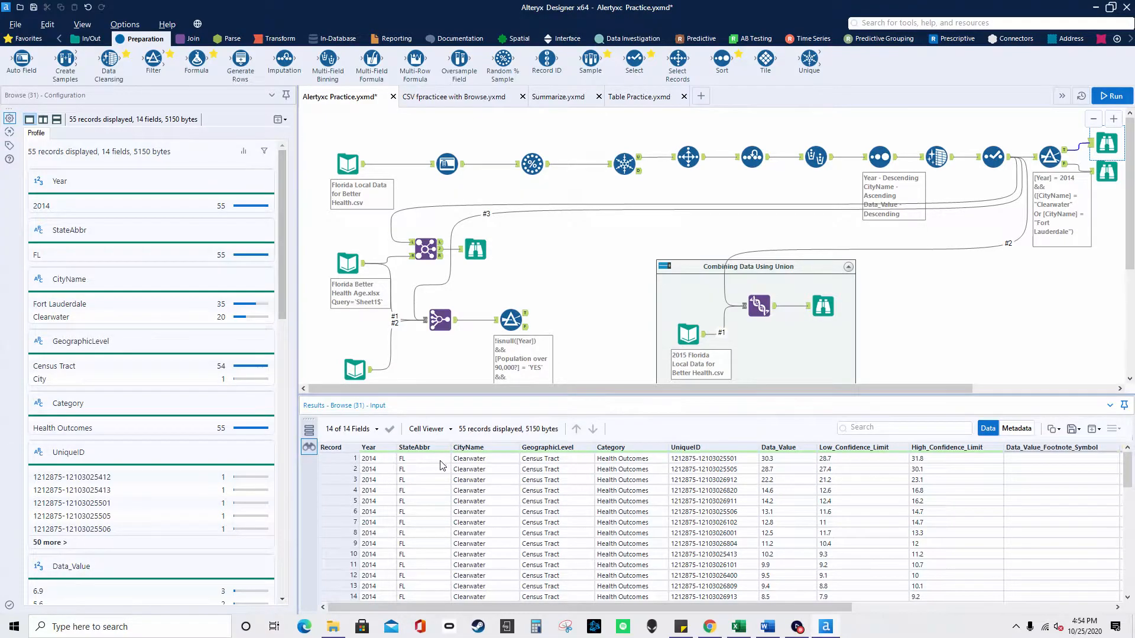
scroll(509, 459, "down", 14)
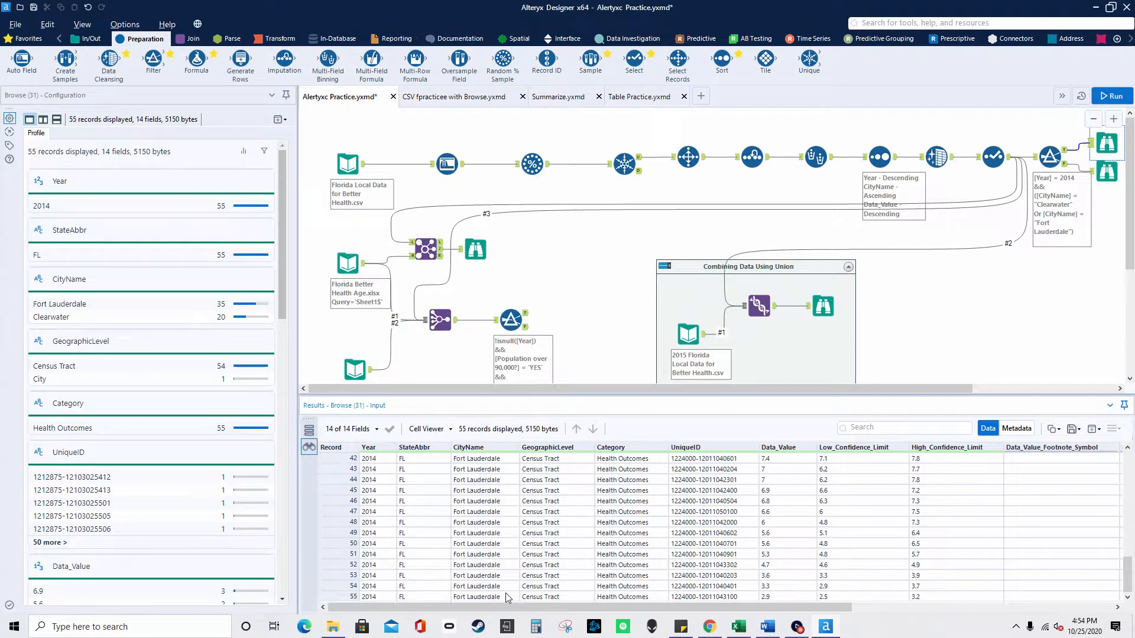
scroll(379, 554, "up", 12)
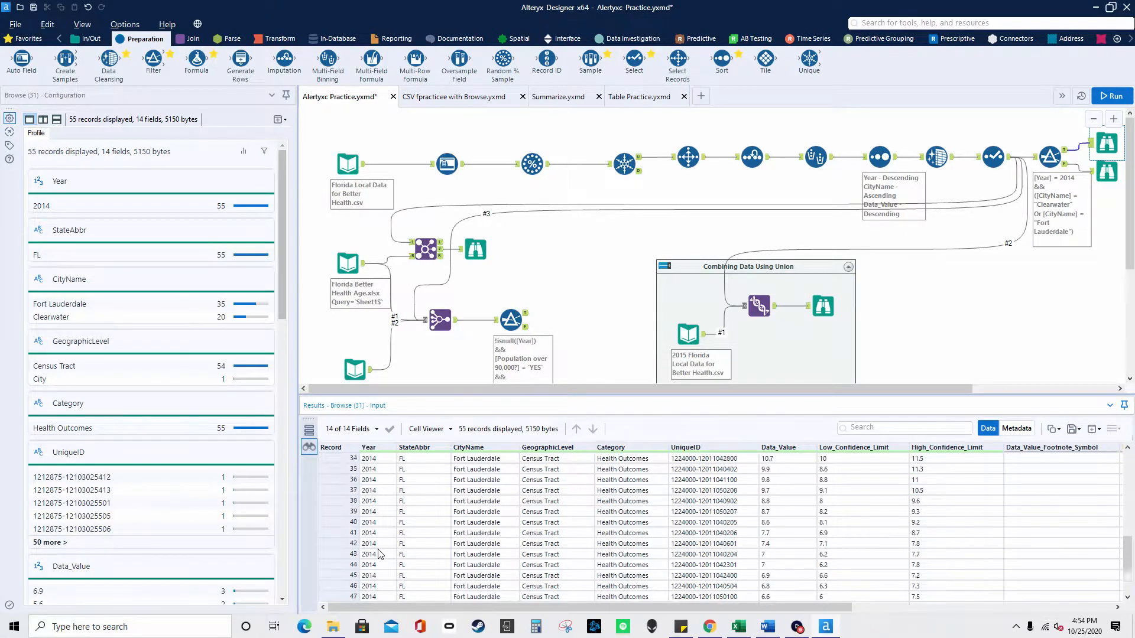
scroll(379, 554, "up", 2)
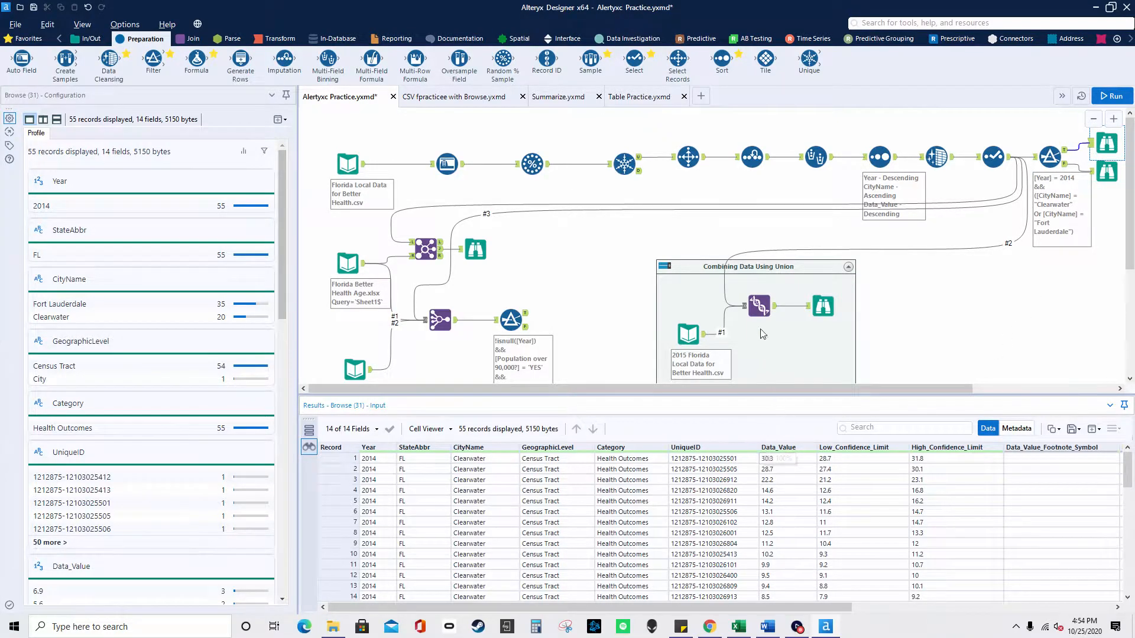
Step: Check the main workflow's Select Records range, rerun the workflow and display the Filter's True output records
left_click(687, 158)
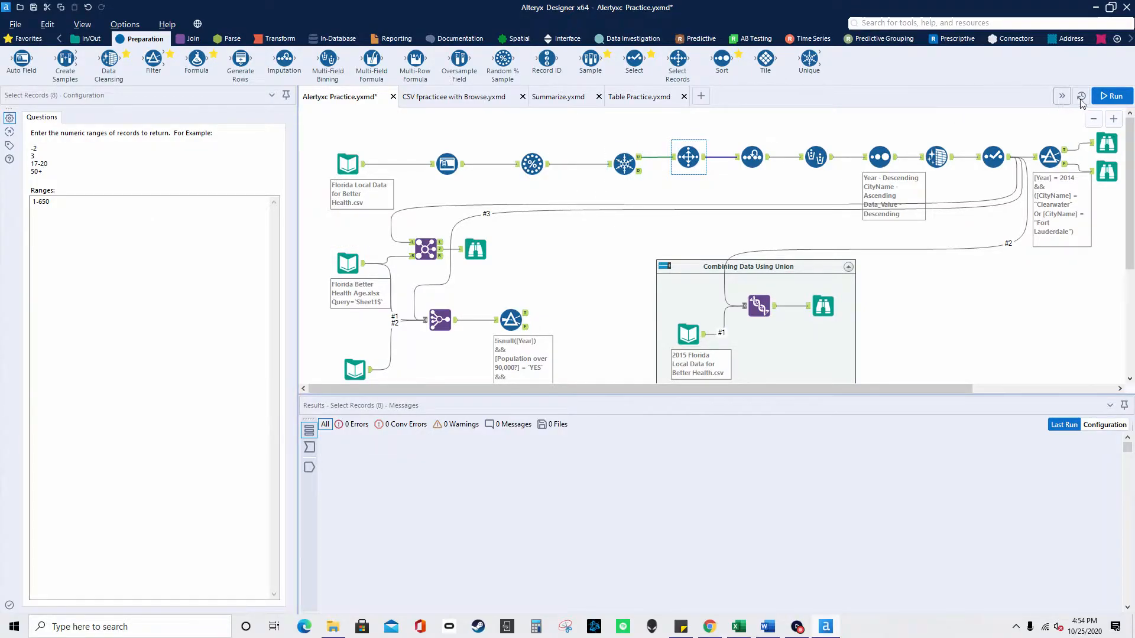
left_click(1108, 144)
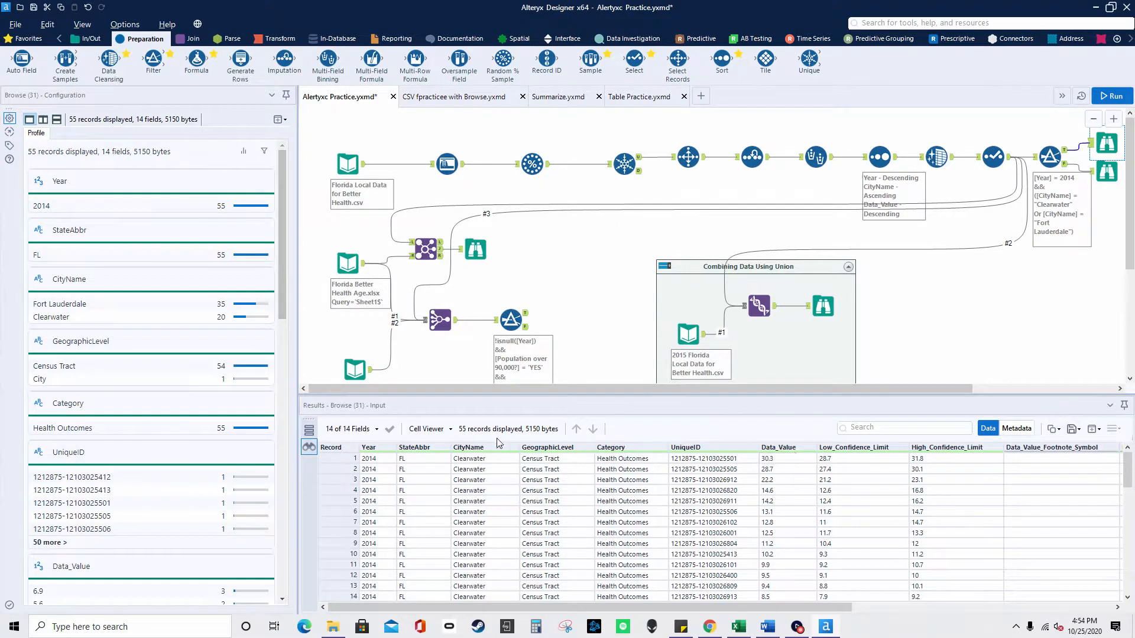
left_click(1108, 96)
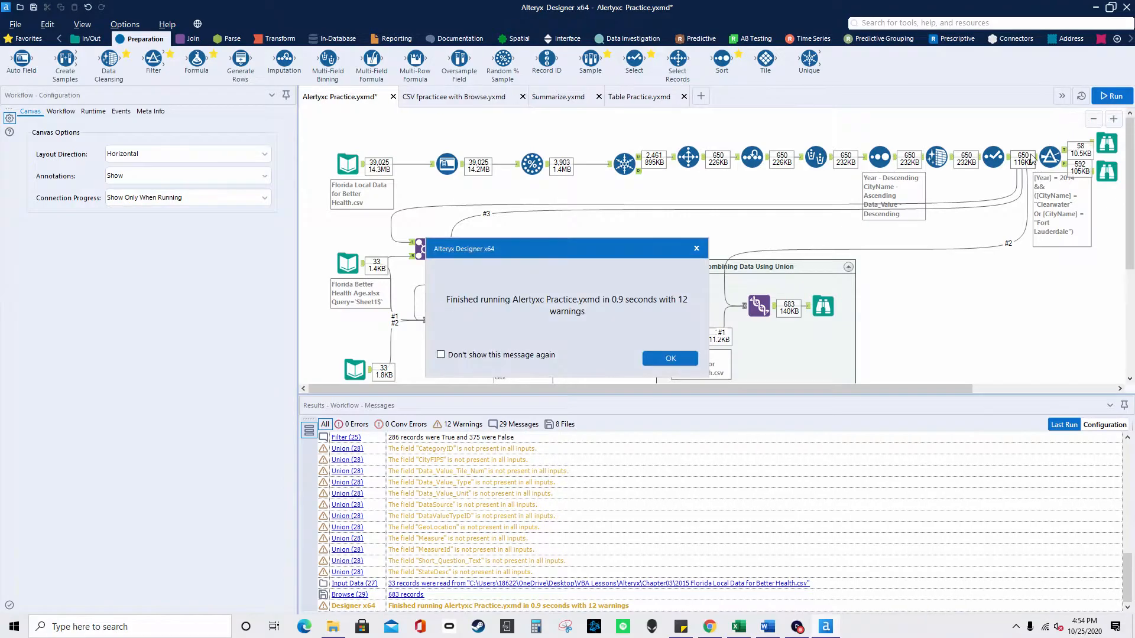
left_click(669, 359)
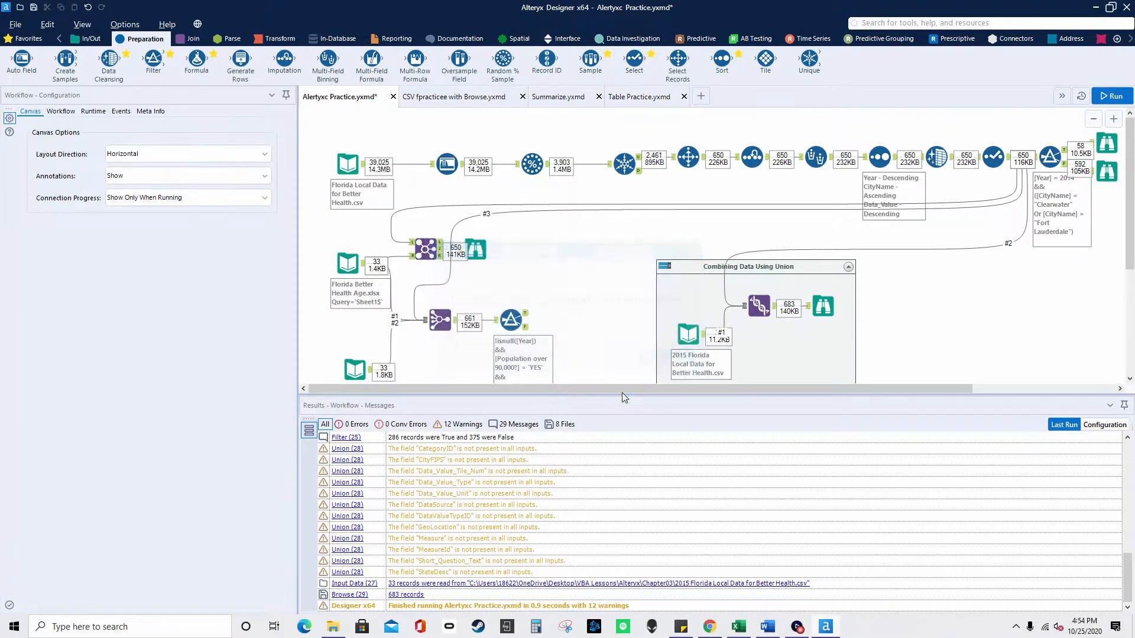
left_click(1105, 144)
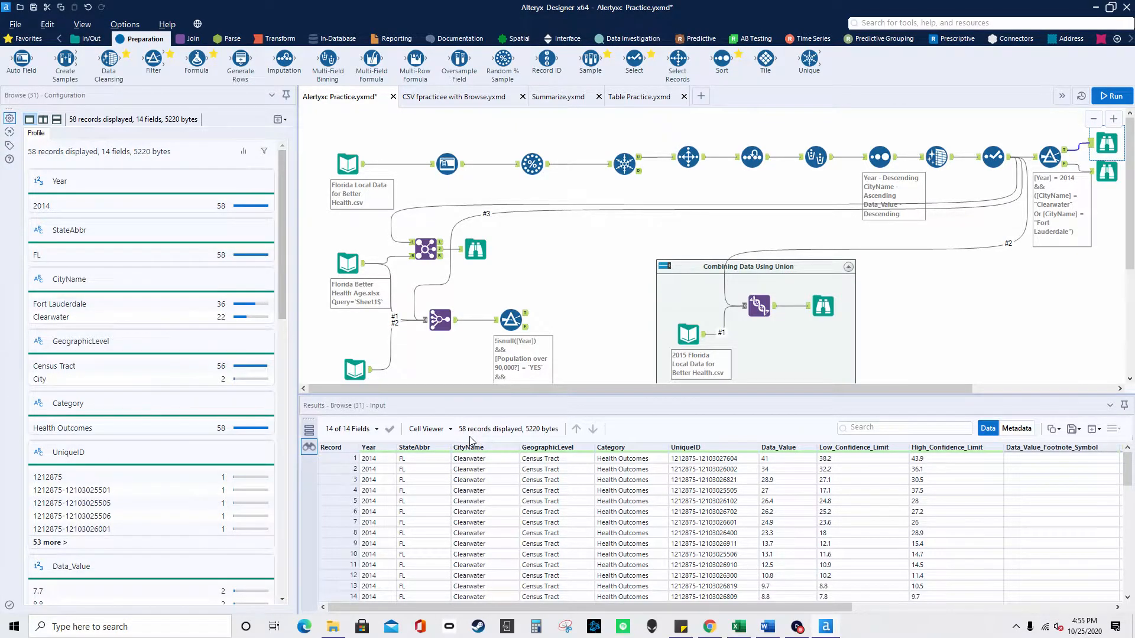
Step: Point out the Random % Sample tool, dismiss the calendar reminder, and compare the Select Records range with the Filter's True and False outputs
left_click(532, 164)
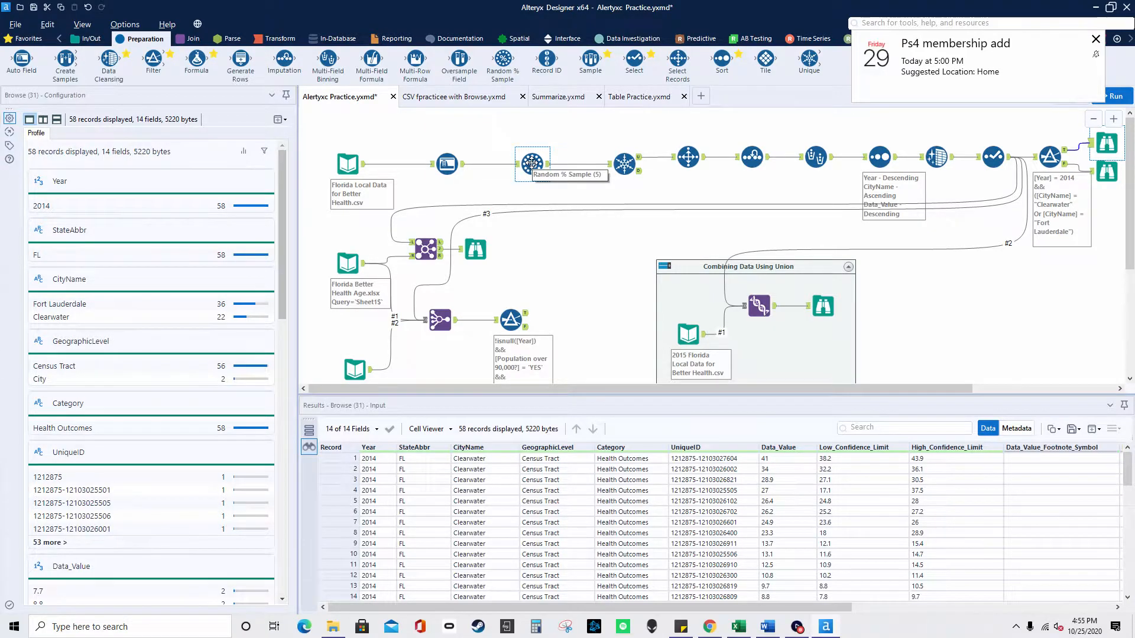
left_click(1098, 42)
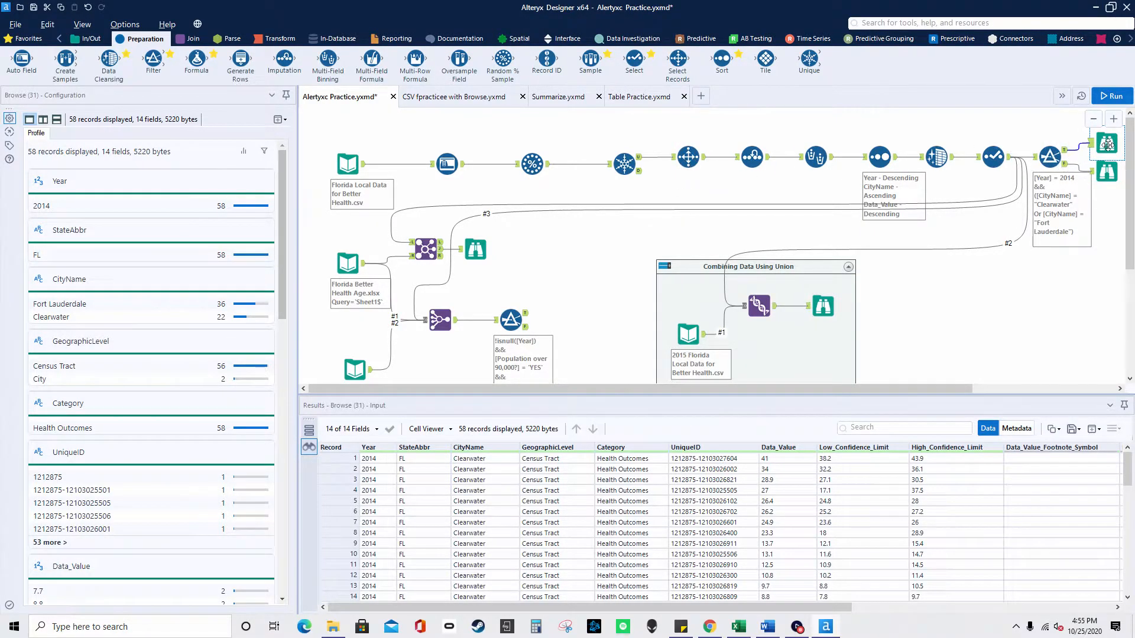
left_click(693, 171)
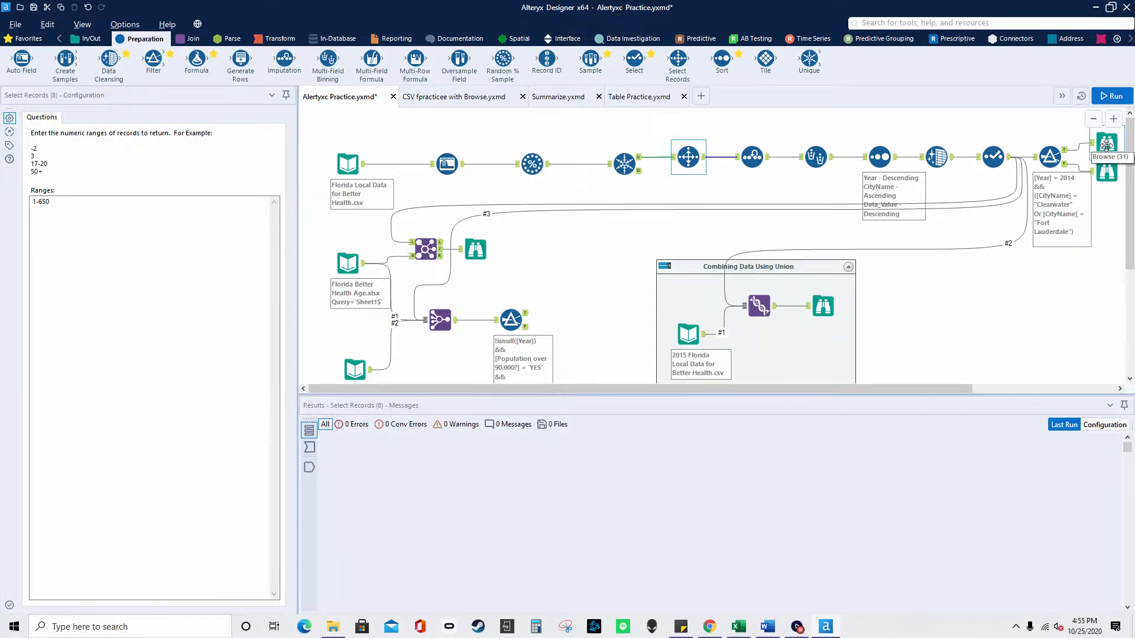
left_click(1105, 144)
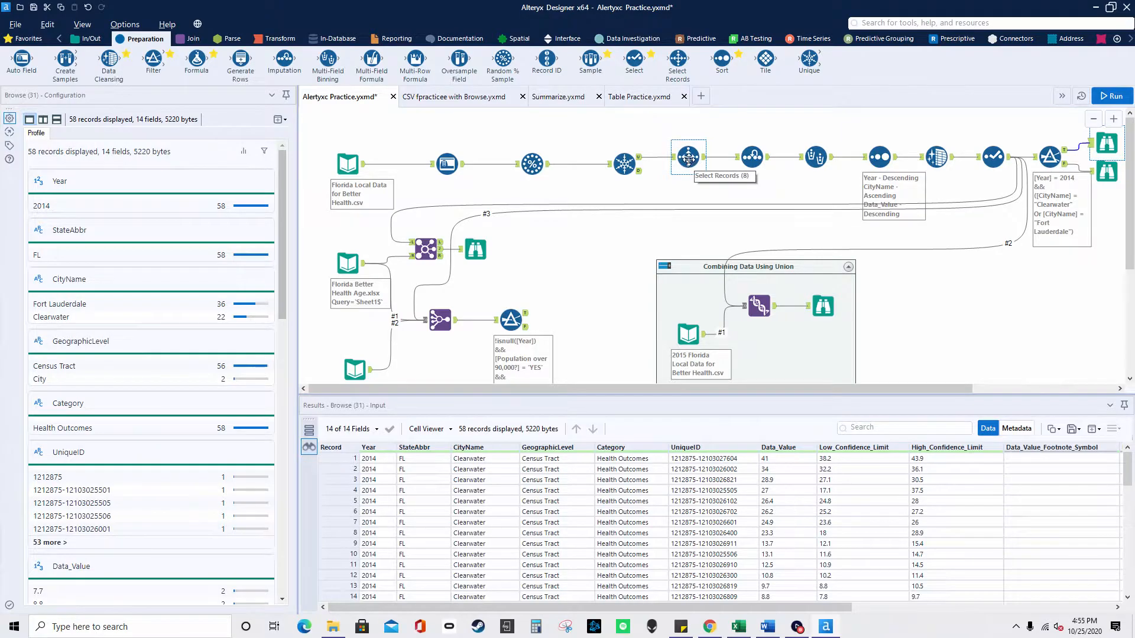
left_click(689, 158)
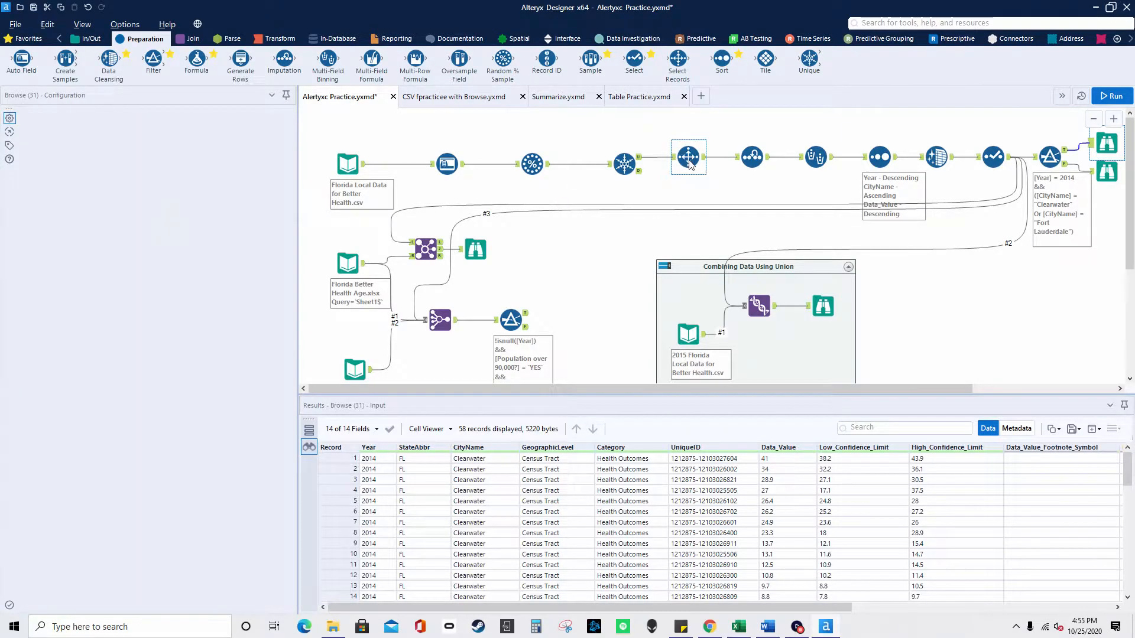
left_click(1106, 144)
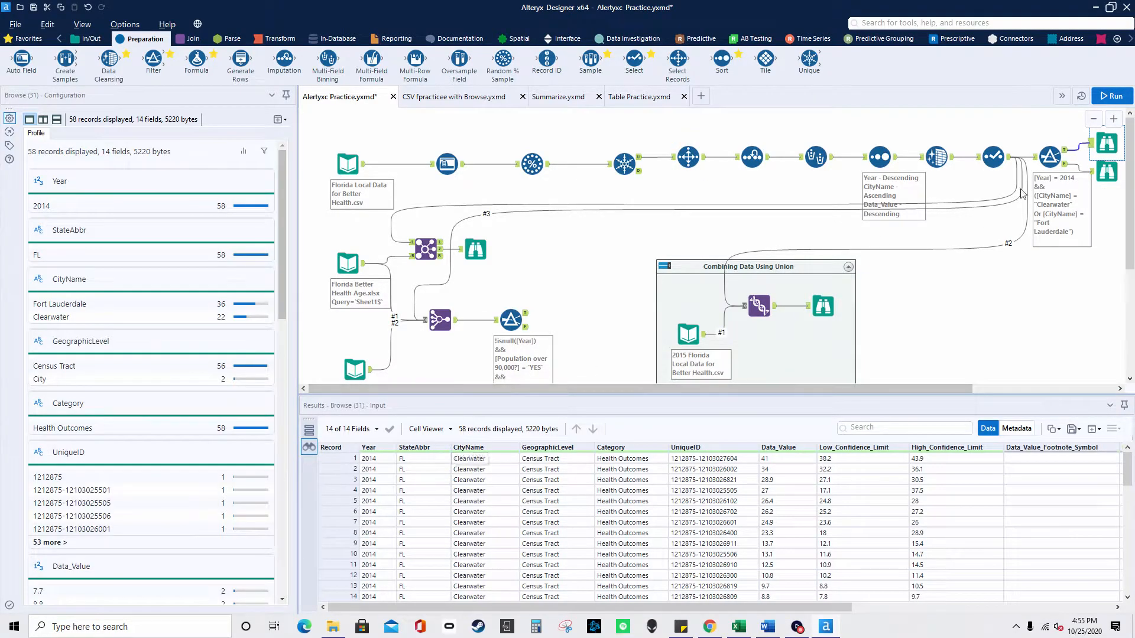
left_click(1106, 172)
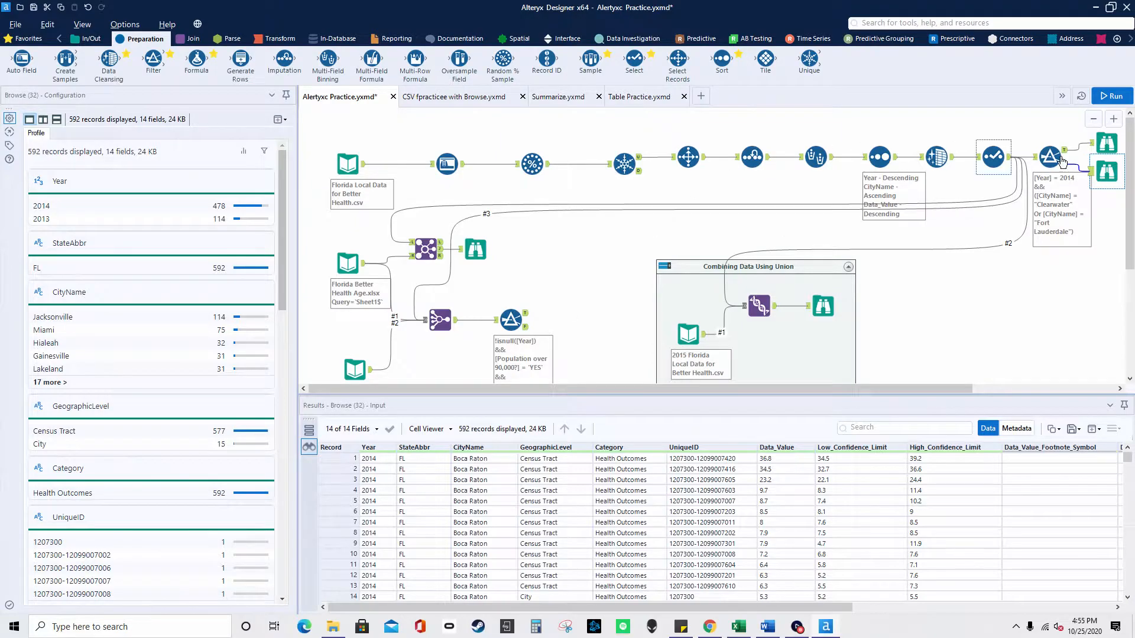
Step: Run the workflow again and compare the records in the Browse tools on the Filter's False and True outputs
left_click(1115, 97)
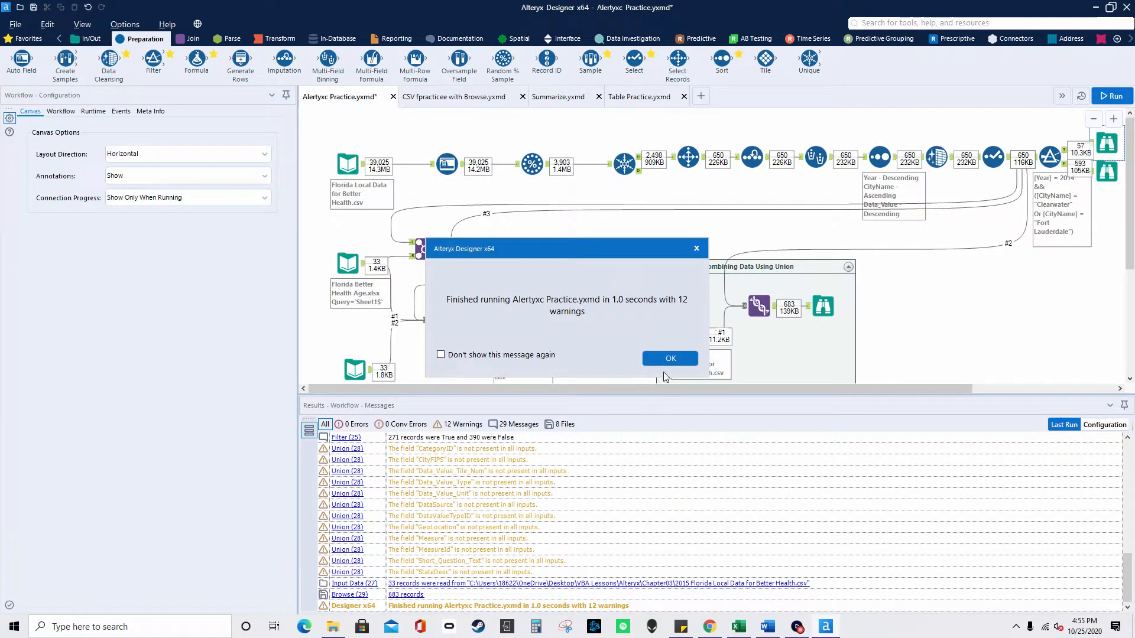
key("Return")
left_click(1111, 147)
left_click(1110, 173)
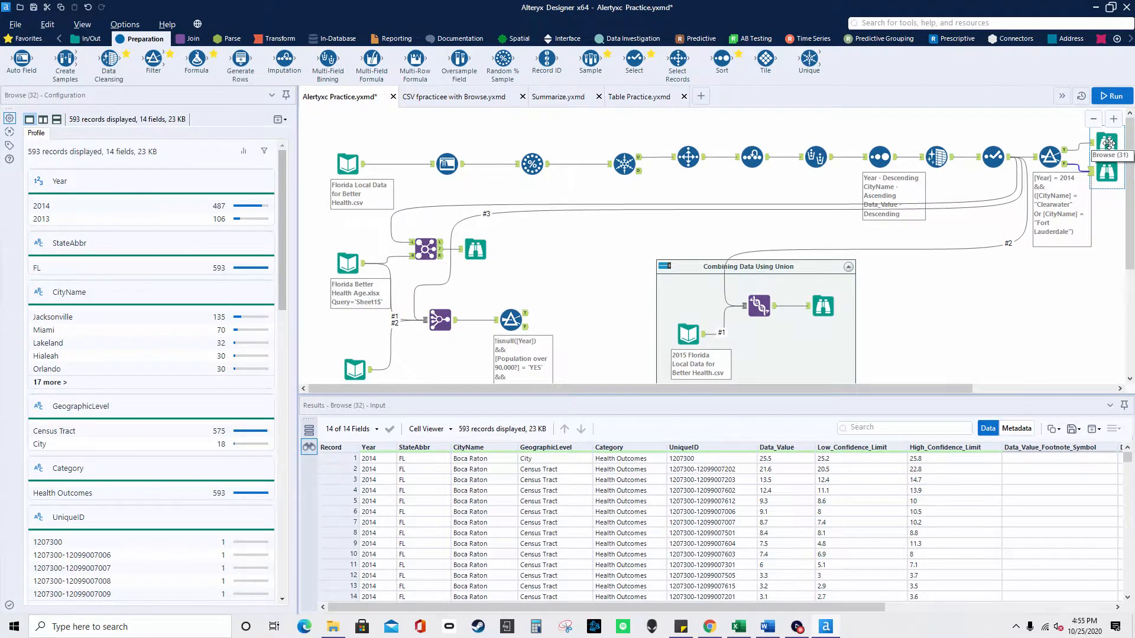
left_click(1109, 144)
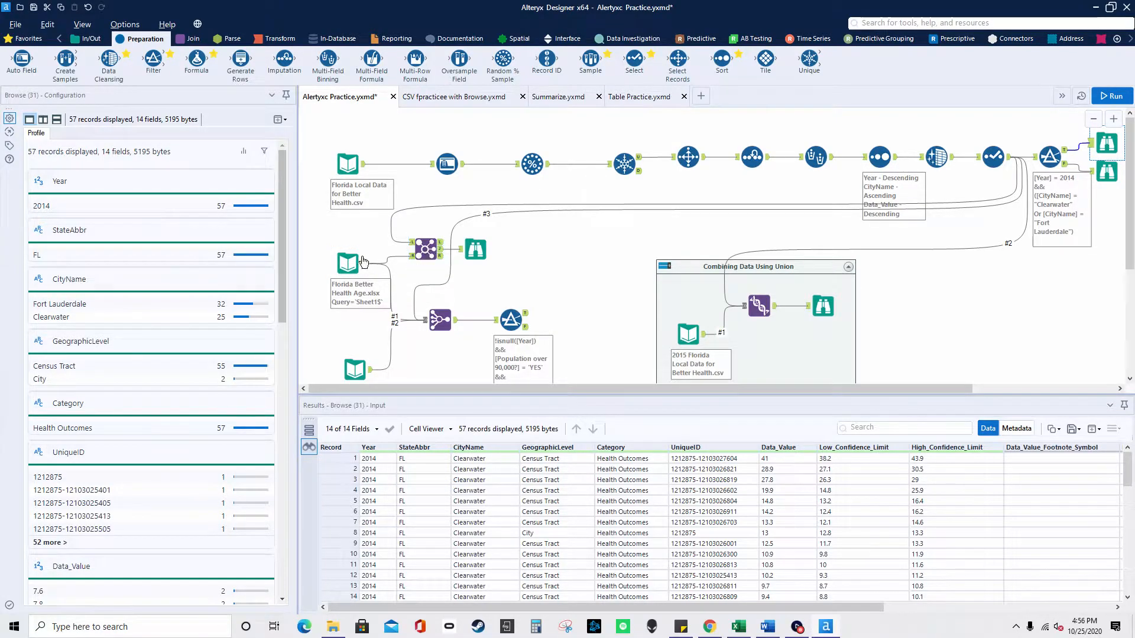
Step: Inspect the Florida Better Health Age input and the Join tool's configuration, and open the Browse on the joined output
left_click(345, 261)
left_click(425, 249)
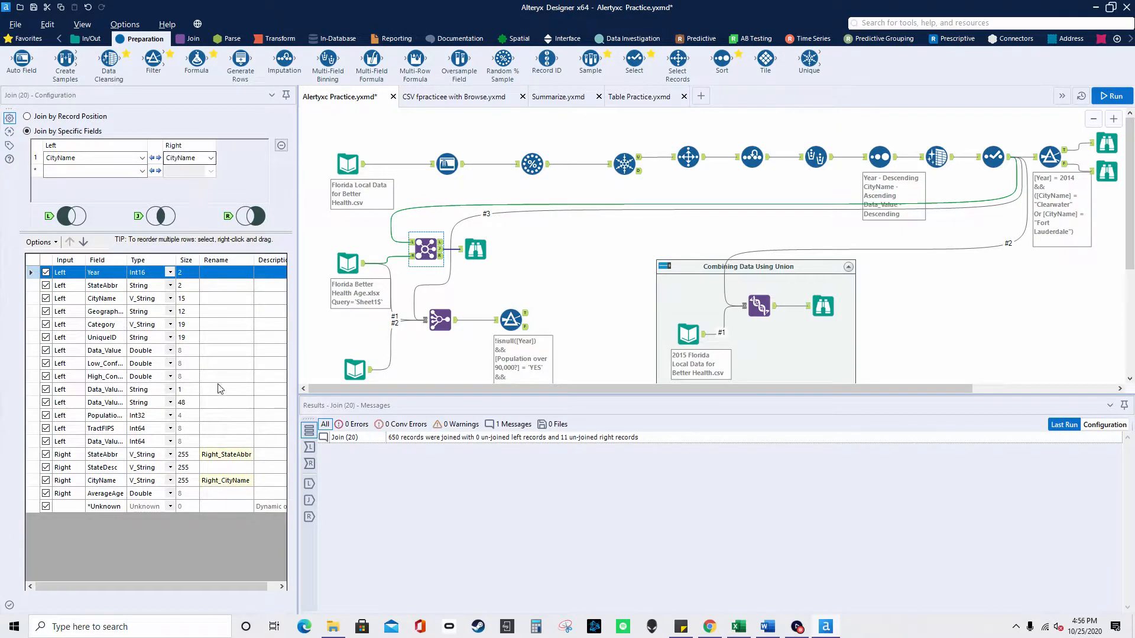
left_click(476, 250)
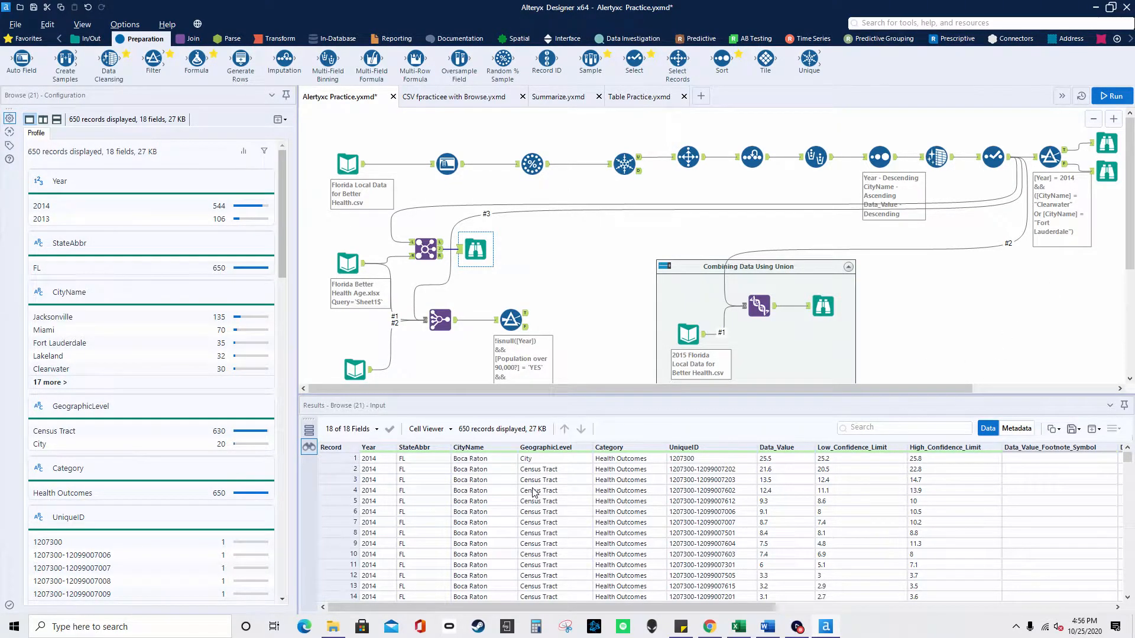
Step: Review the CityName values across the joined records, marking the last Boca Raton row
scroll(533, 492, "down", 8)
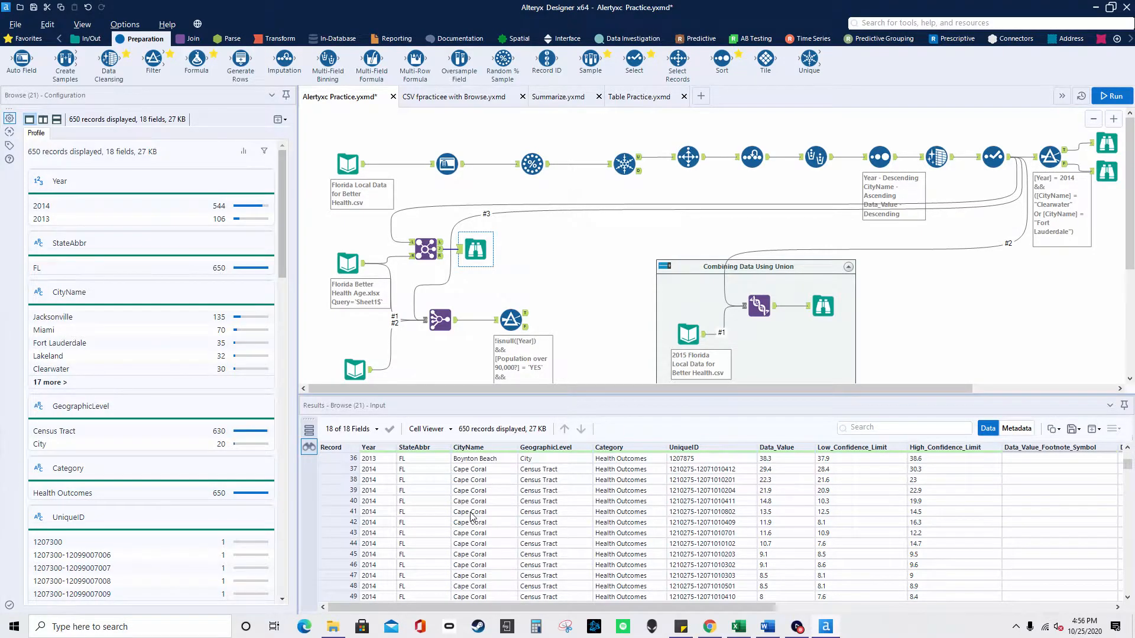
scroll(471, 516, "up", 6)
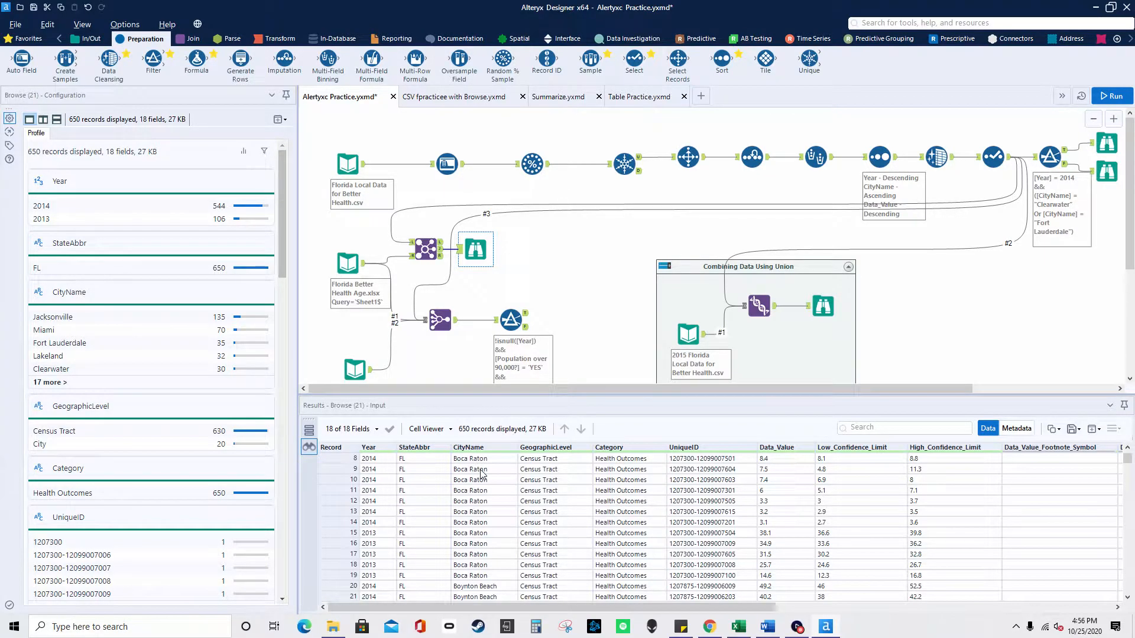
scroll(481, 474, "up", 3)
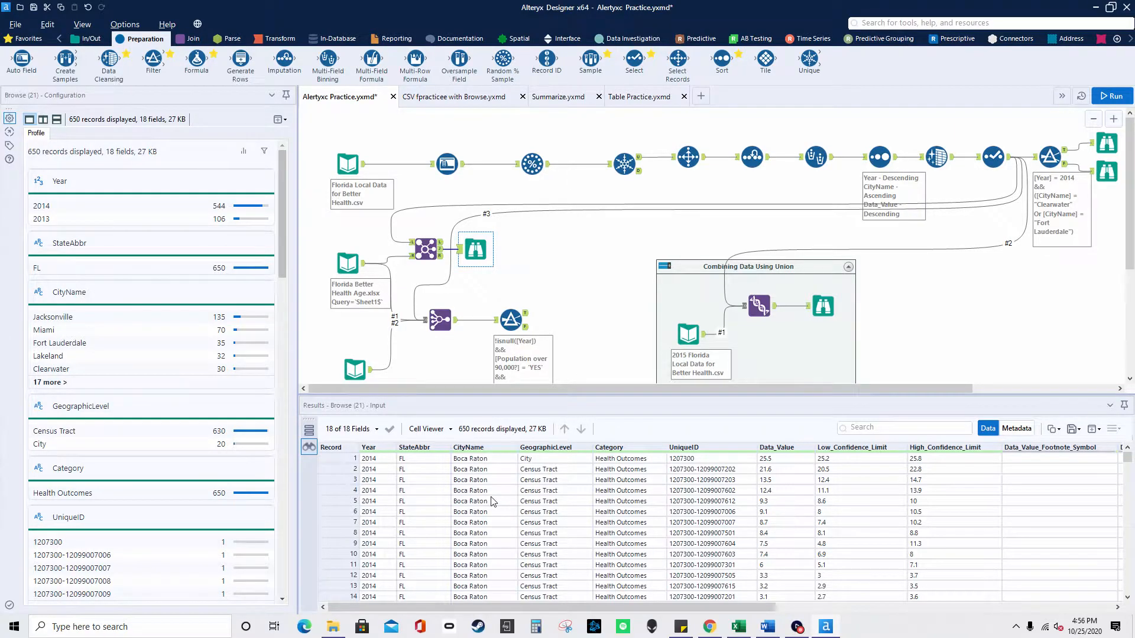
scroll(491, 502, "down", 3)
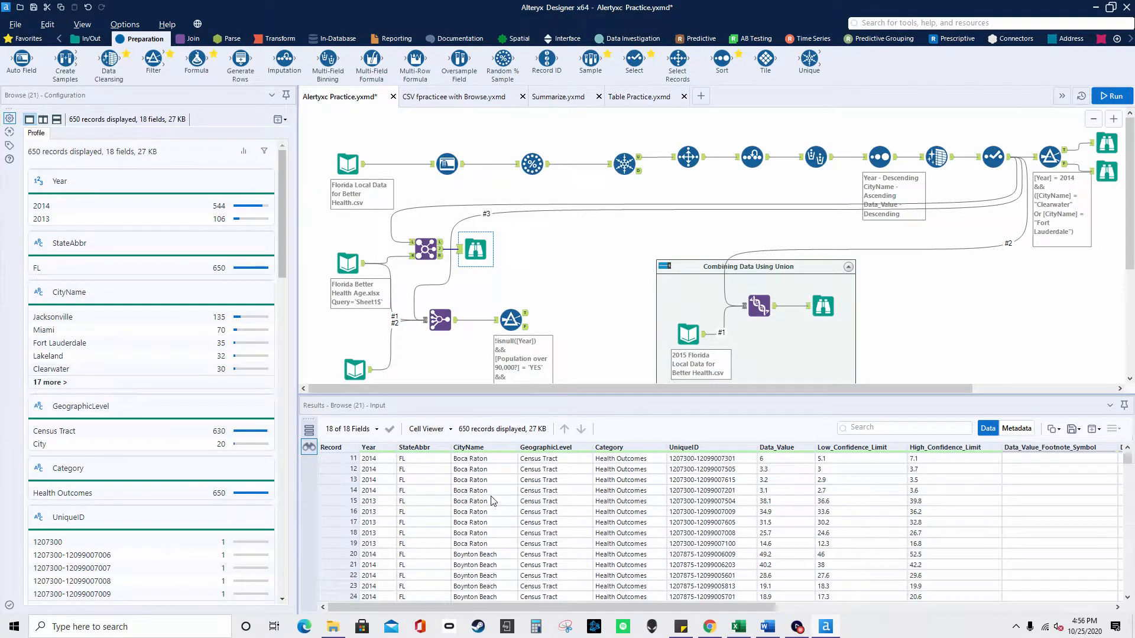
left_click(487, 547)
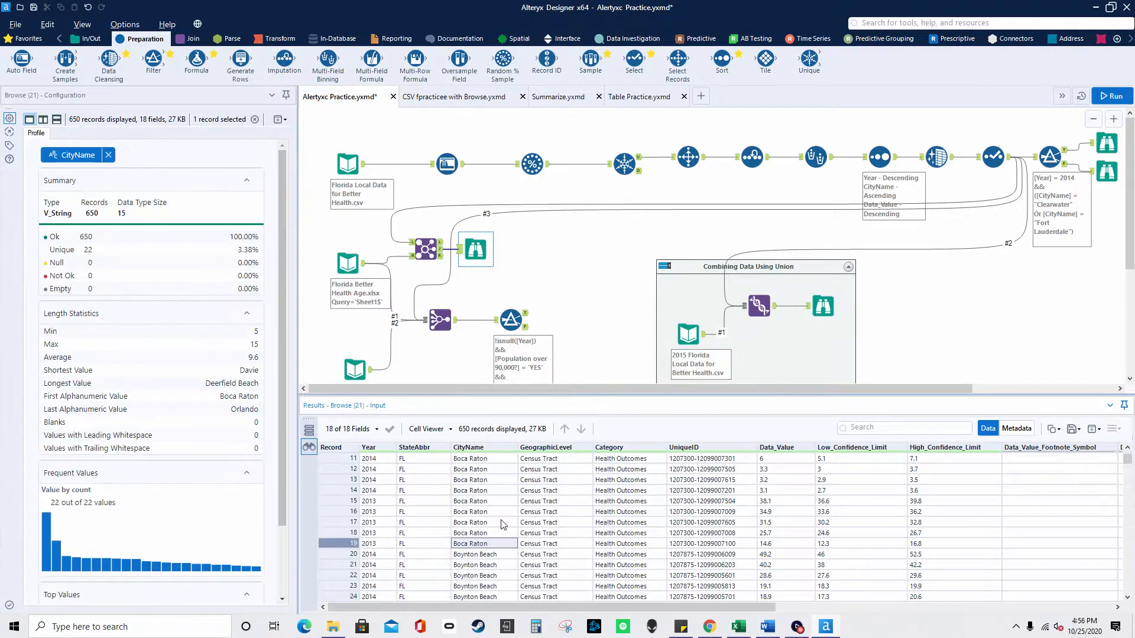
scroll(480, 502, "up", 3)
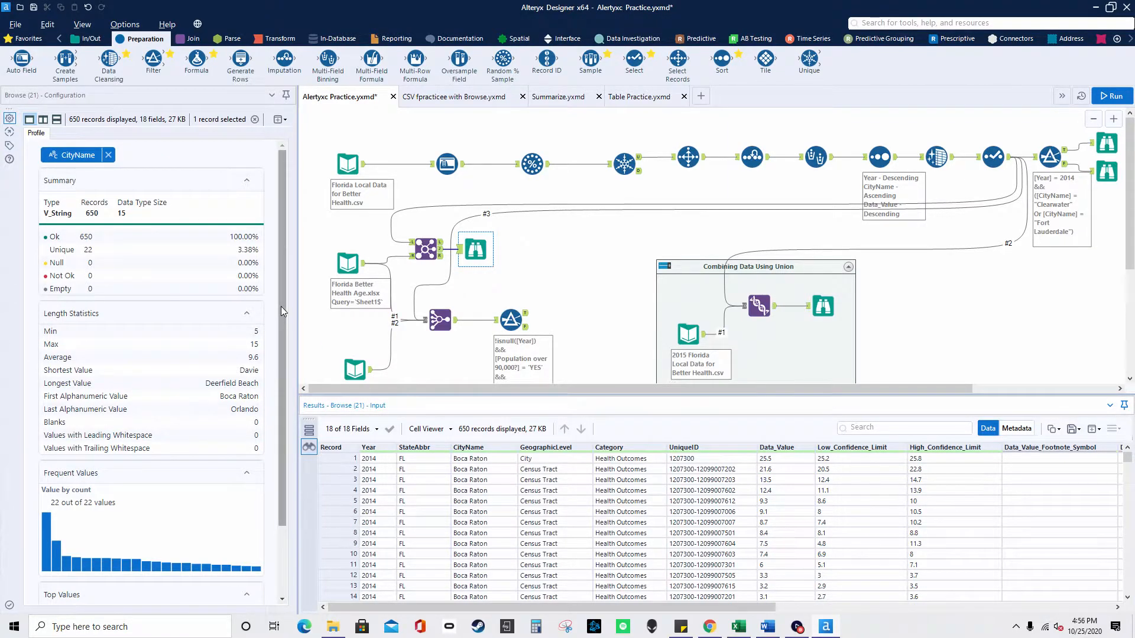
Step: Examine the CityName column profile of the joined data, including its top values, full list of distinct values and null count
left_click(478, 449)
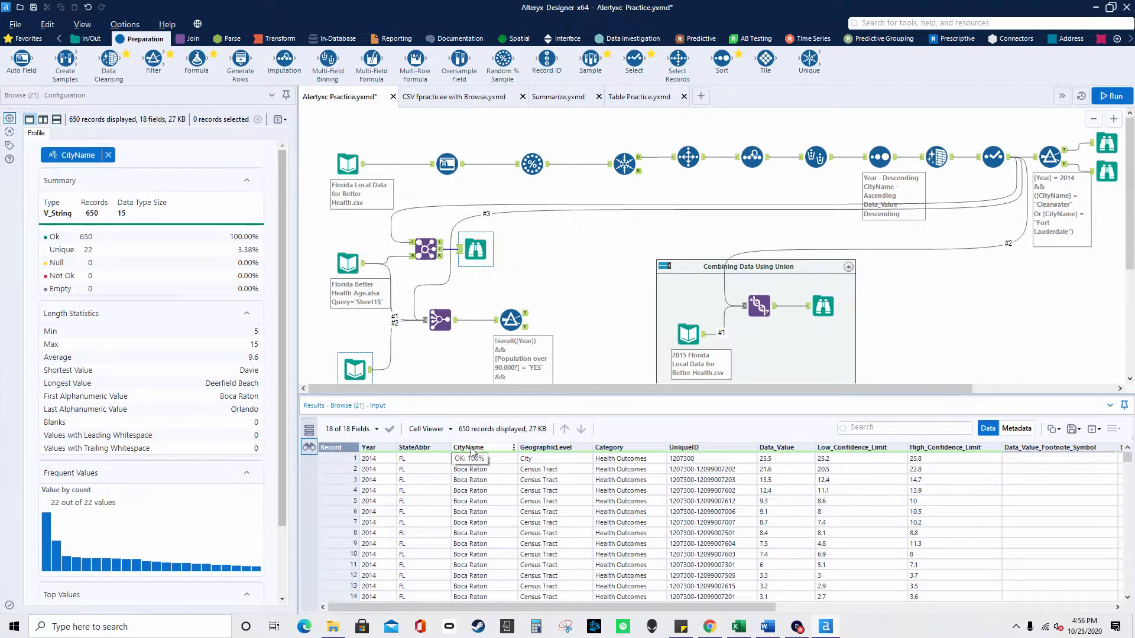
scroll(260, 372, "down", 3)
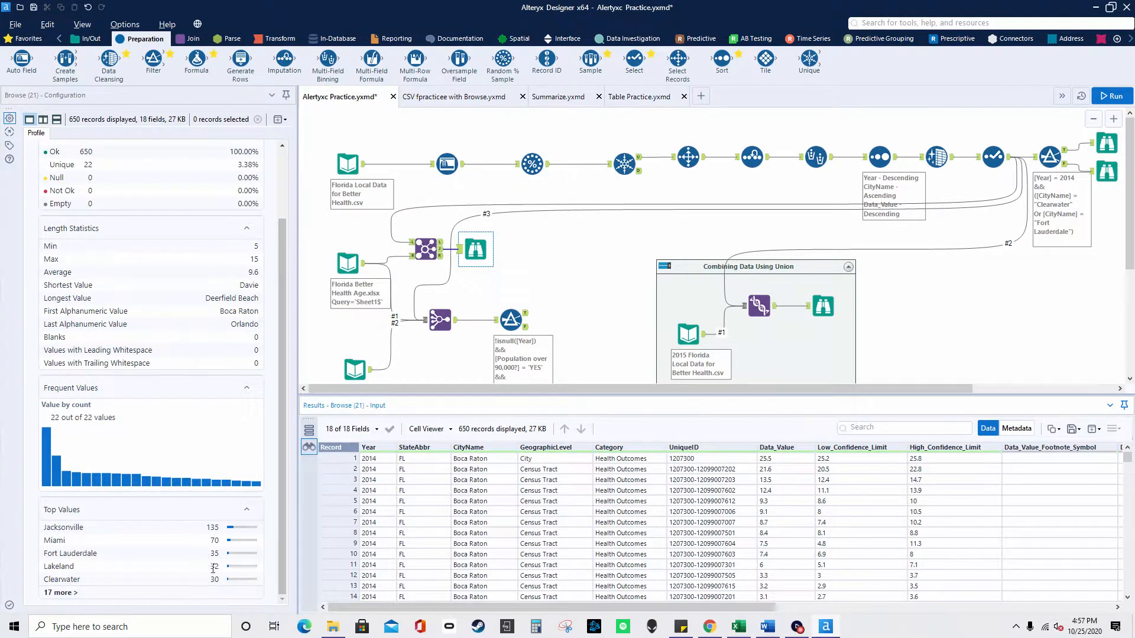
scroll(178, 266, "up", 3)
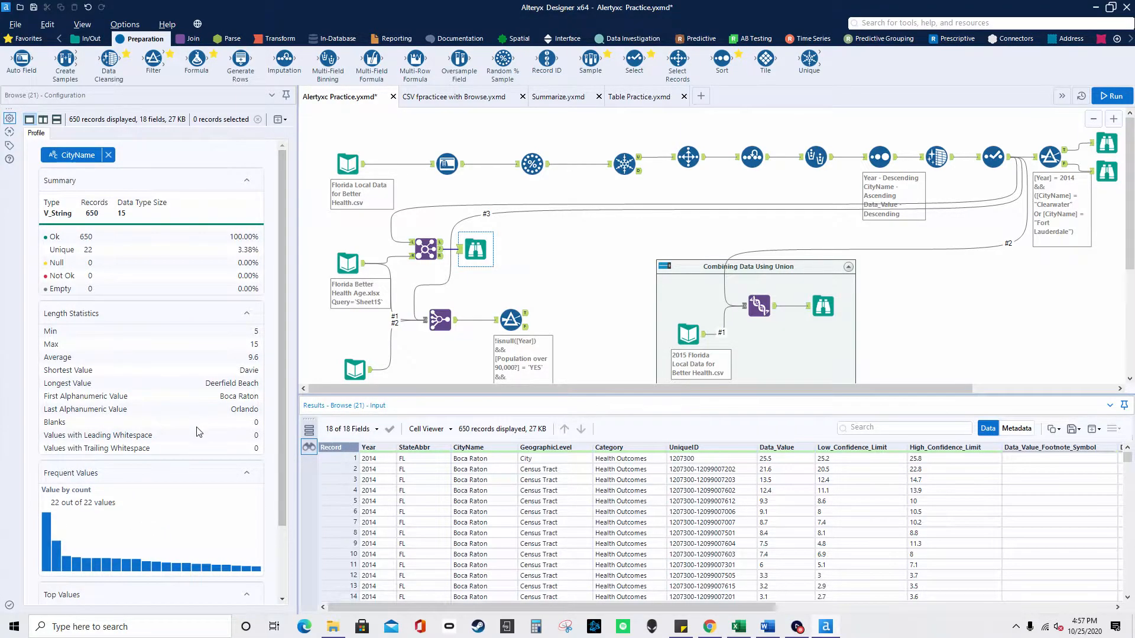
scroll(173, 508, "down", 3)
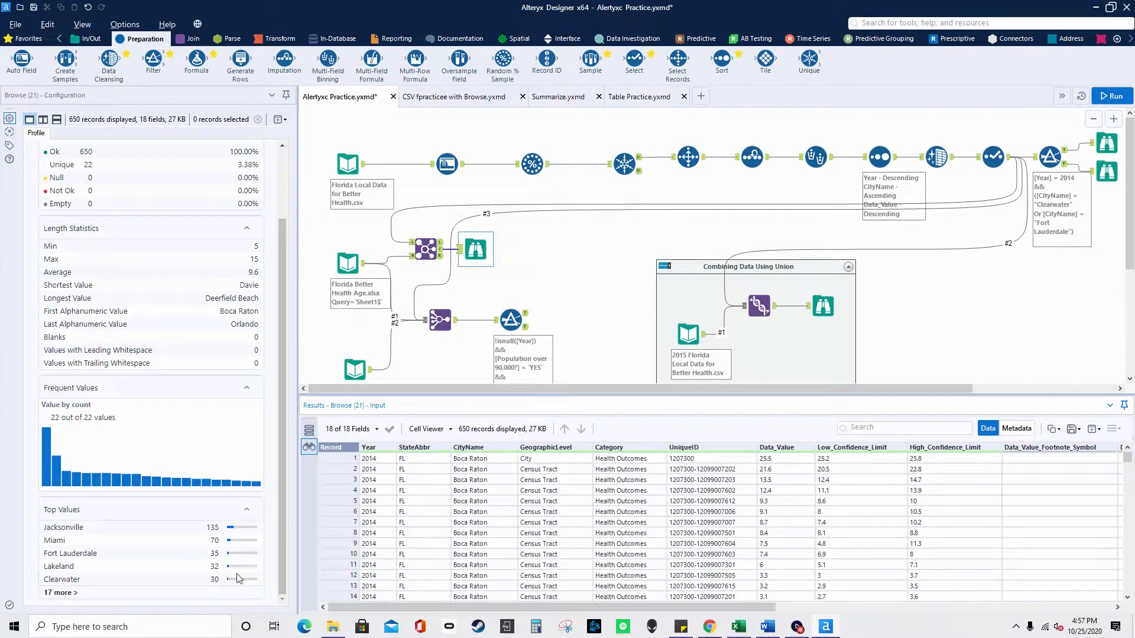
left_click(59, 593)
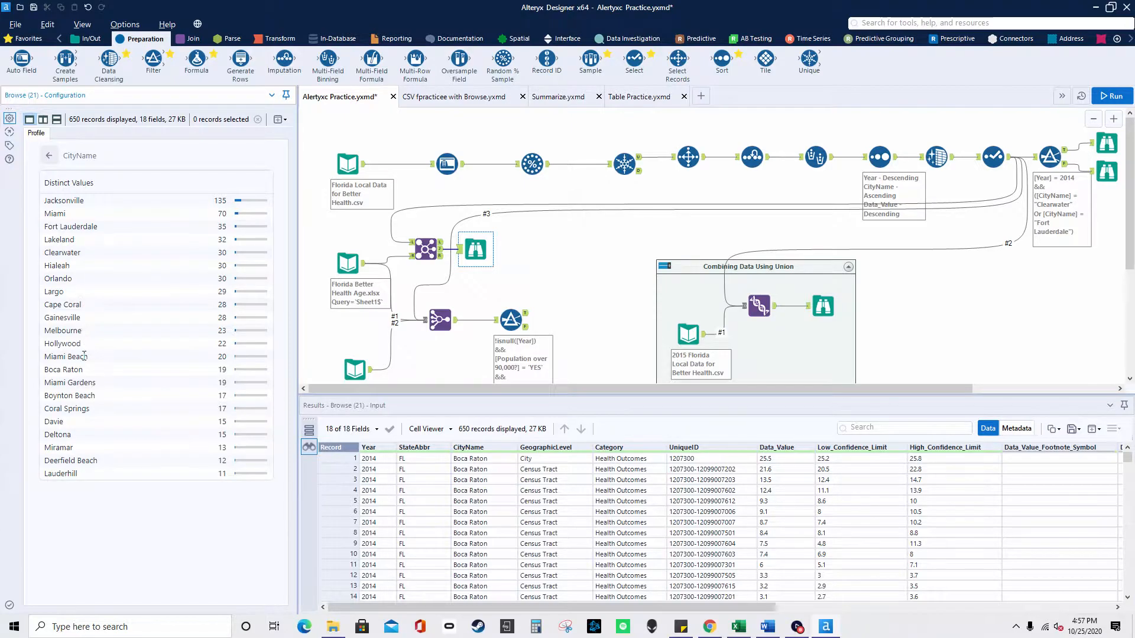
mouse_move(235, 370)
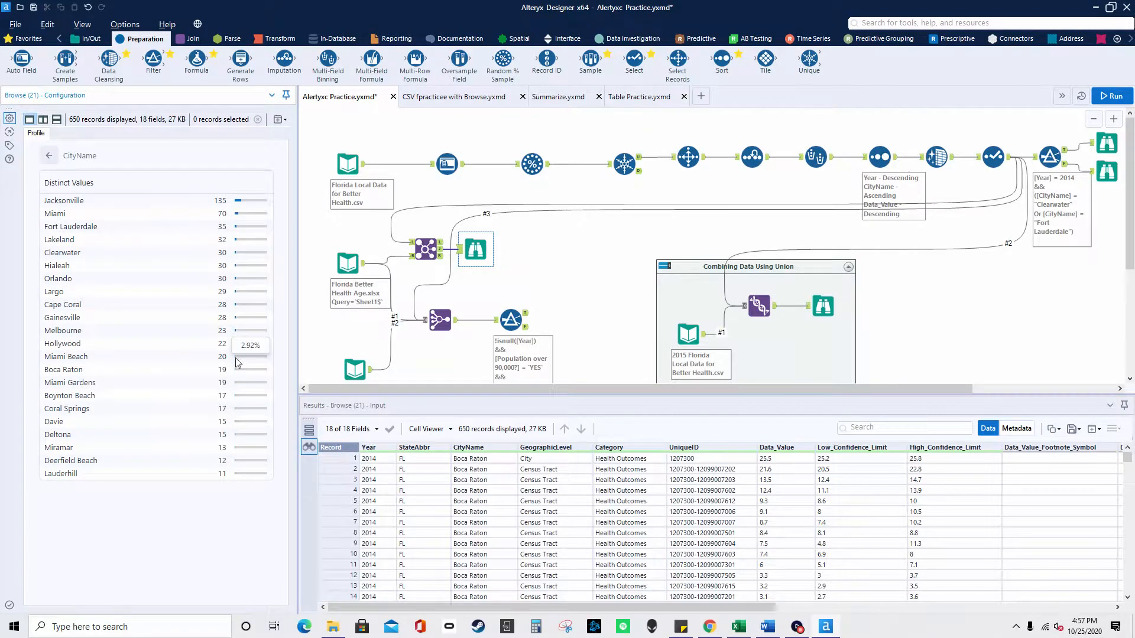
left_click(49, 155)
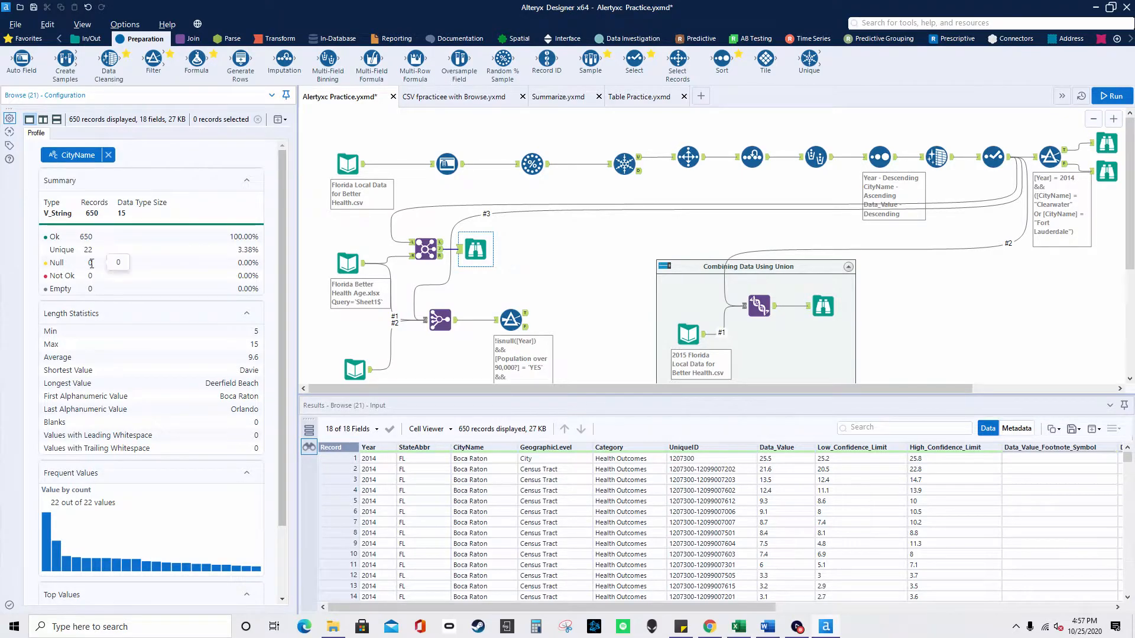
left_click_drag(92, 263, 87, 269)
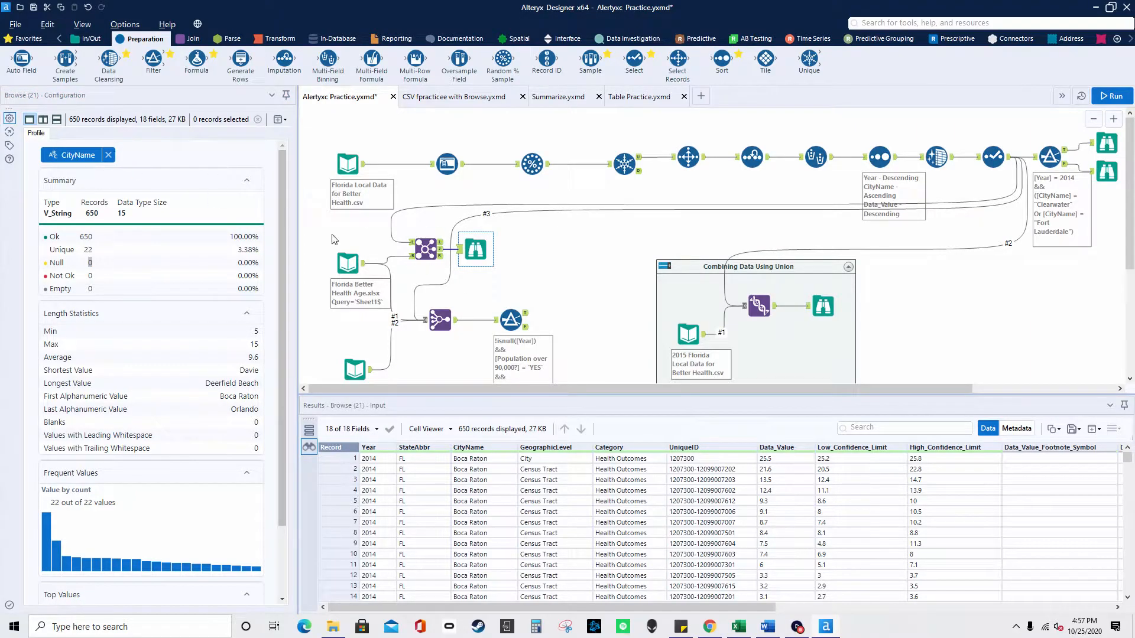
Step: Inspect the Join Multiple tool's configuration, its input files and the custom Filter applied to its output
left_click(441, 320)
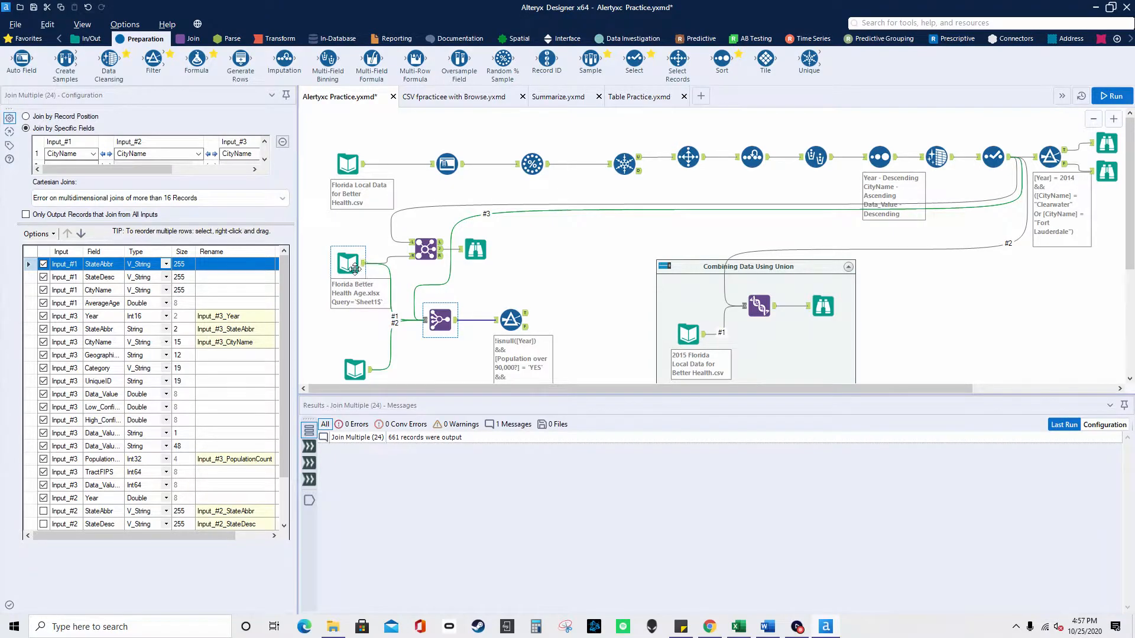
left_click(355, 370)
left_click(352, 165)
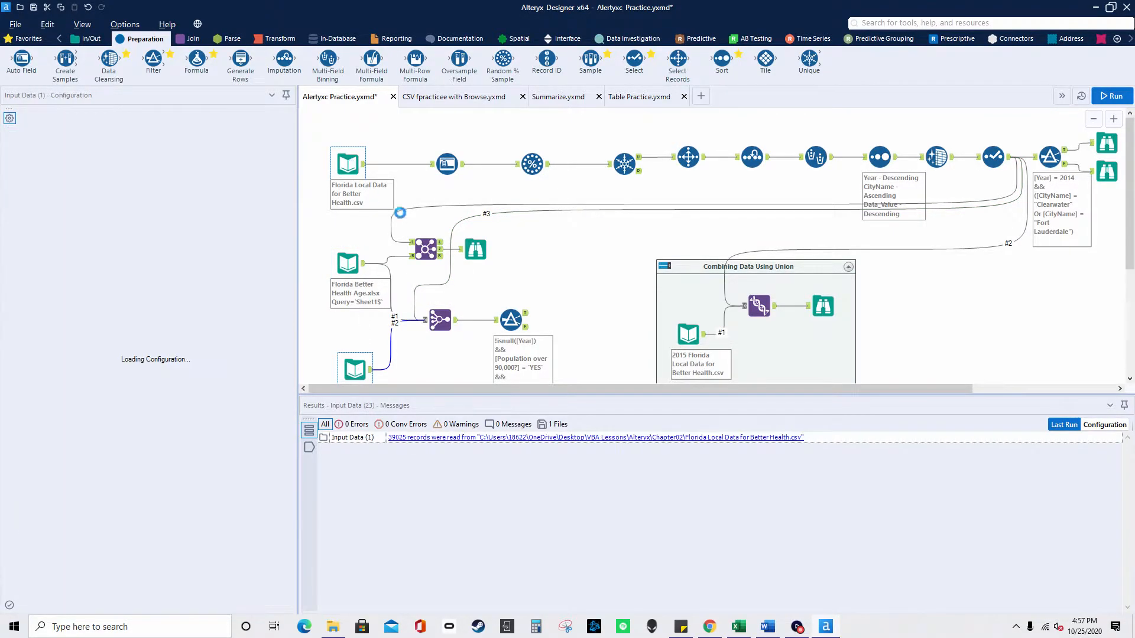
left_click(508, 321)
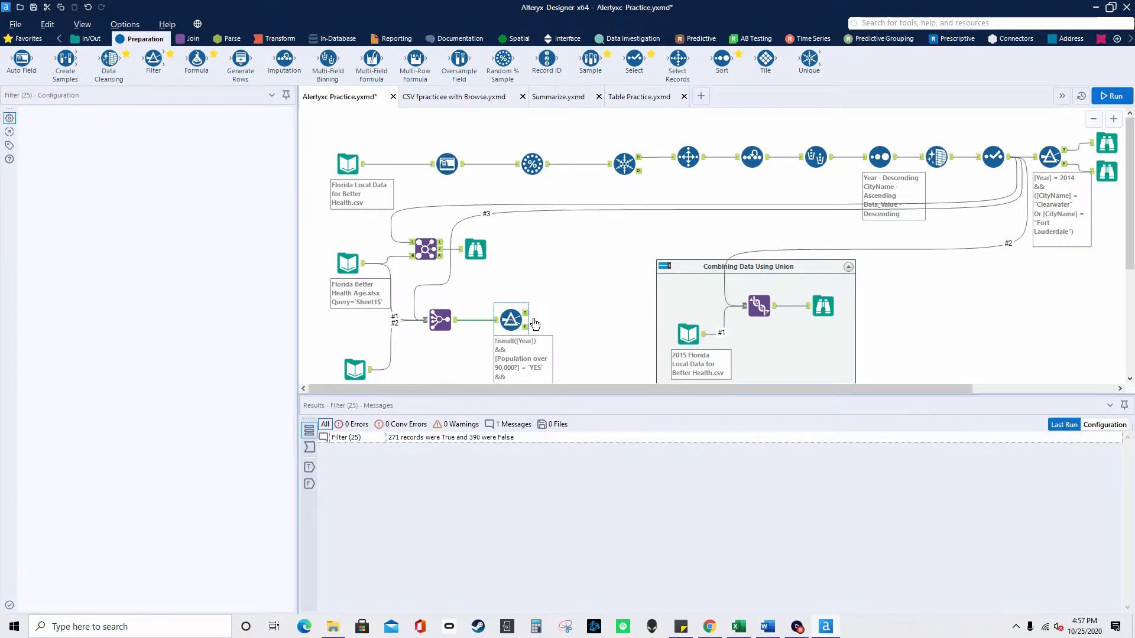
scroll(573, 332, "down", 2)
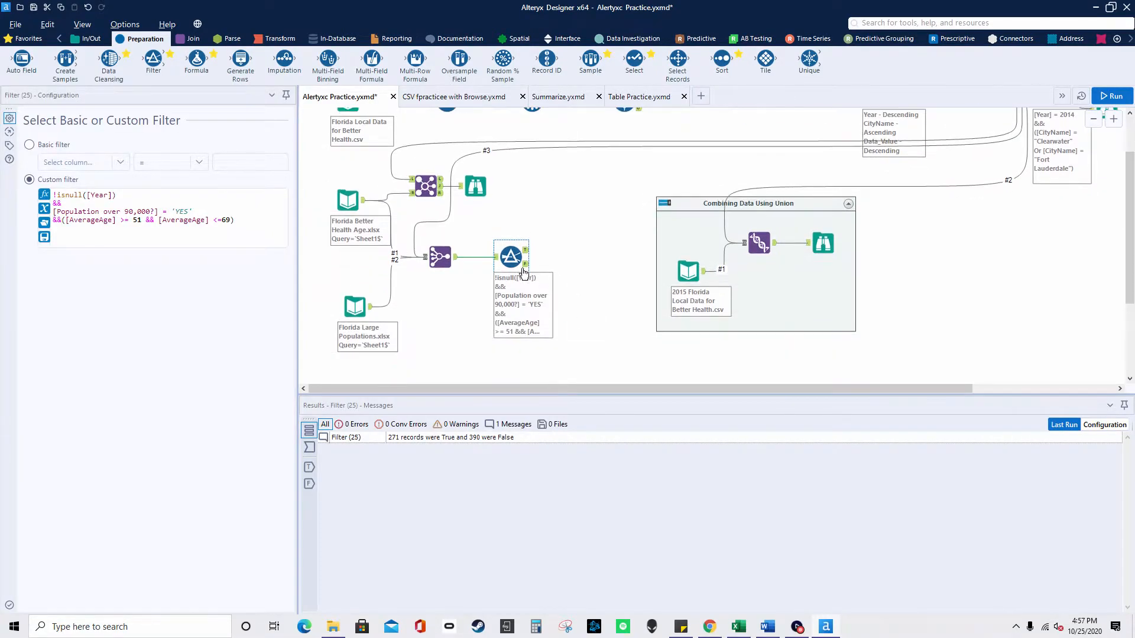
Step: Add a Browse tool to each of the True and False outputs of the Filter after Join Multiple
left_click(85, 38)
left_click_drag(21, 59, 567, 250)
left_click_drag(16, 63, 589, 286)
left_click_drag(569, 248, 604, 228)
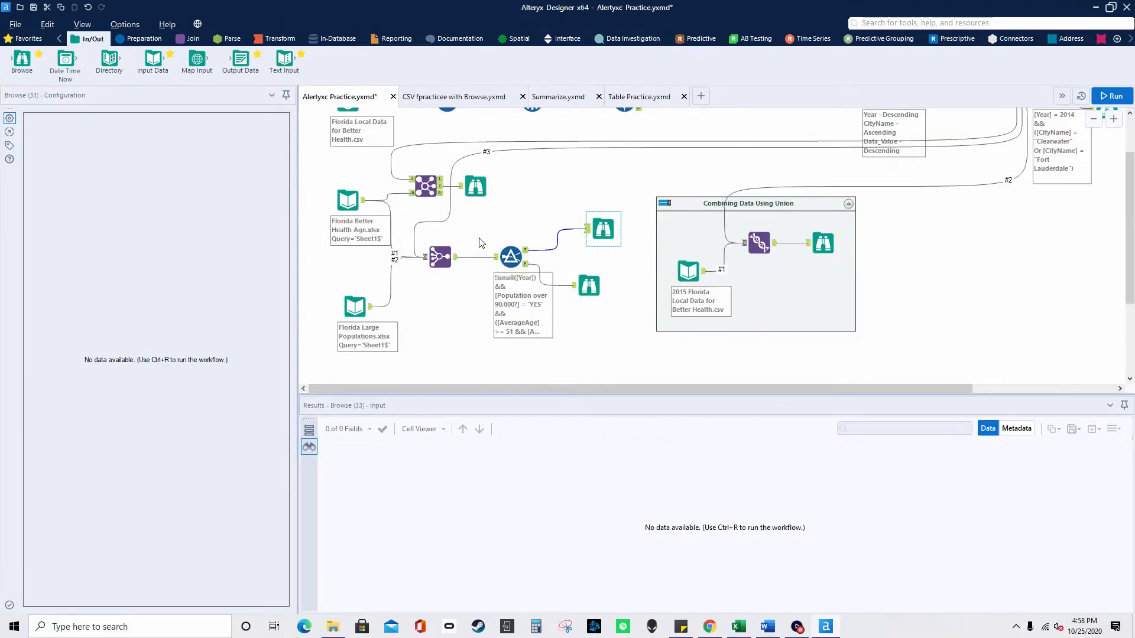
Step: Review the Filter's custom expression, marking the 'YES' population condition and the AverageAge range
left_click(522, 308)
left_click(512, 257)
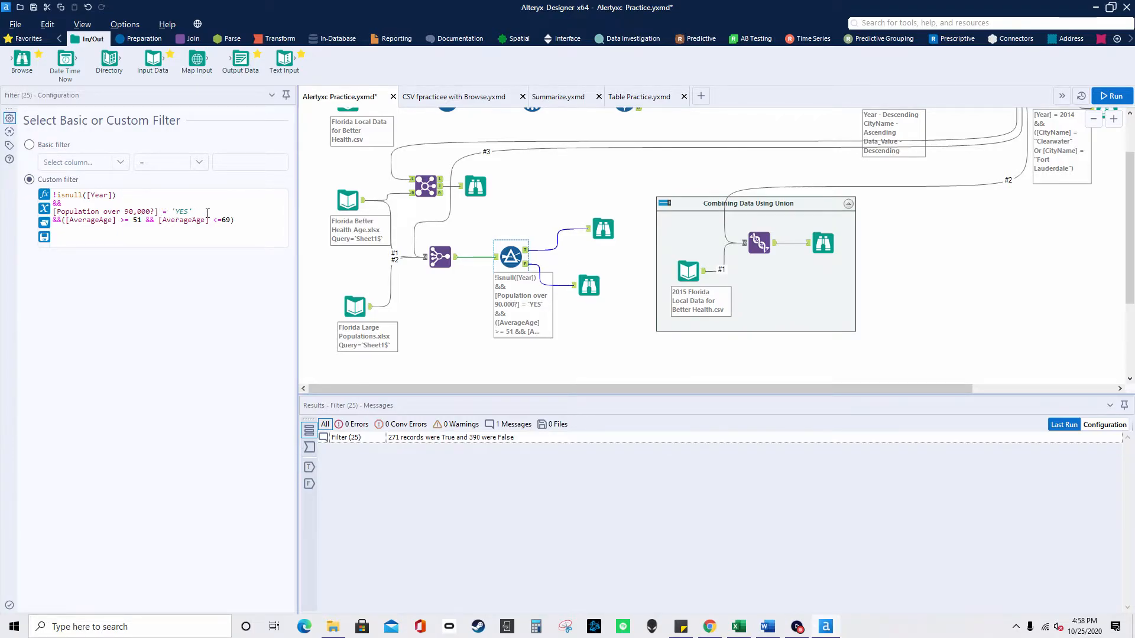
left_click_drag(208, 212, 171, 211)
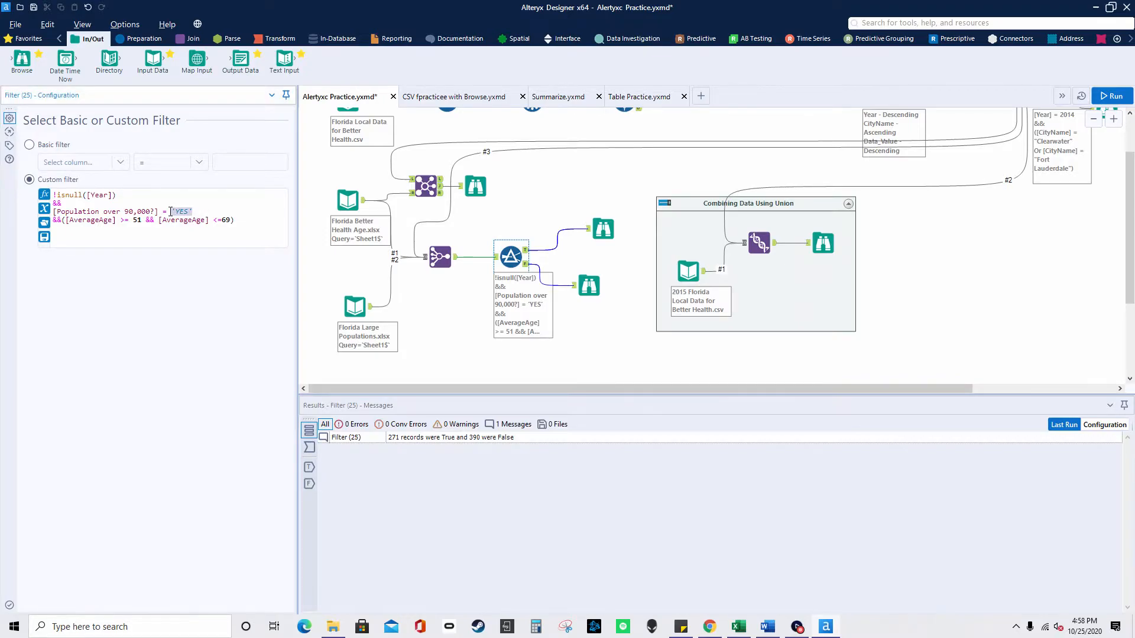
left_click(160, 221)
left_click_drag(119, 221, 159, 222)
left_click(159, 223)
Step: Run the workflow and review the records in the Browse on the second Filter's True output
left_click(603, 229)
key("ctrl+r")
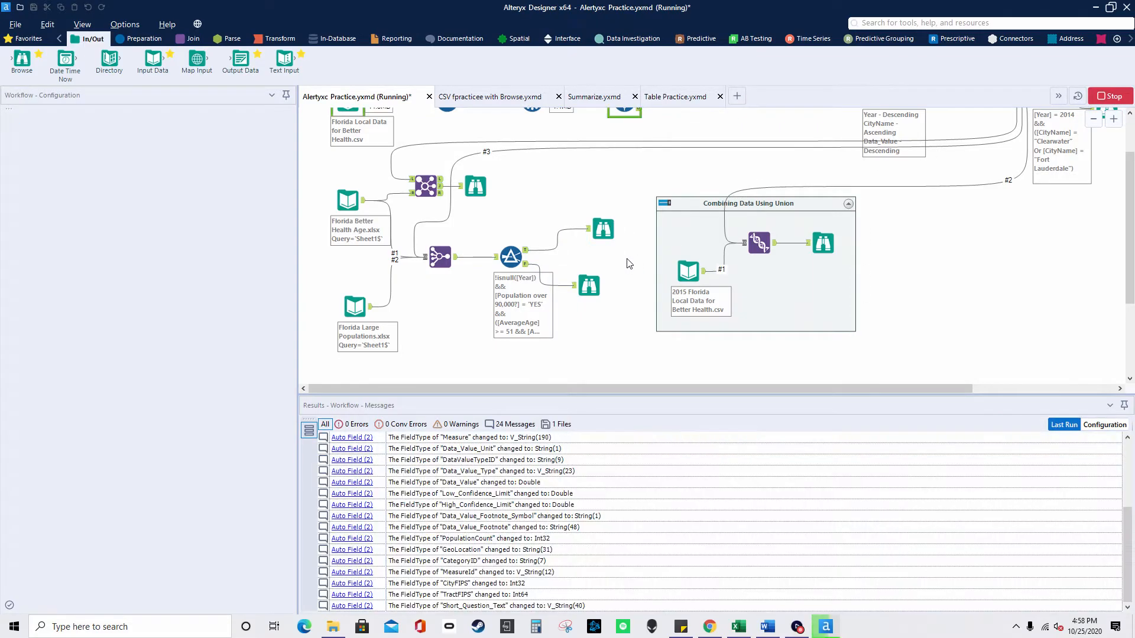
left_click(677, 355)
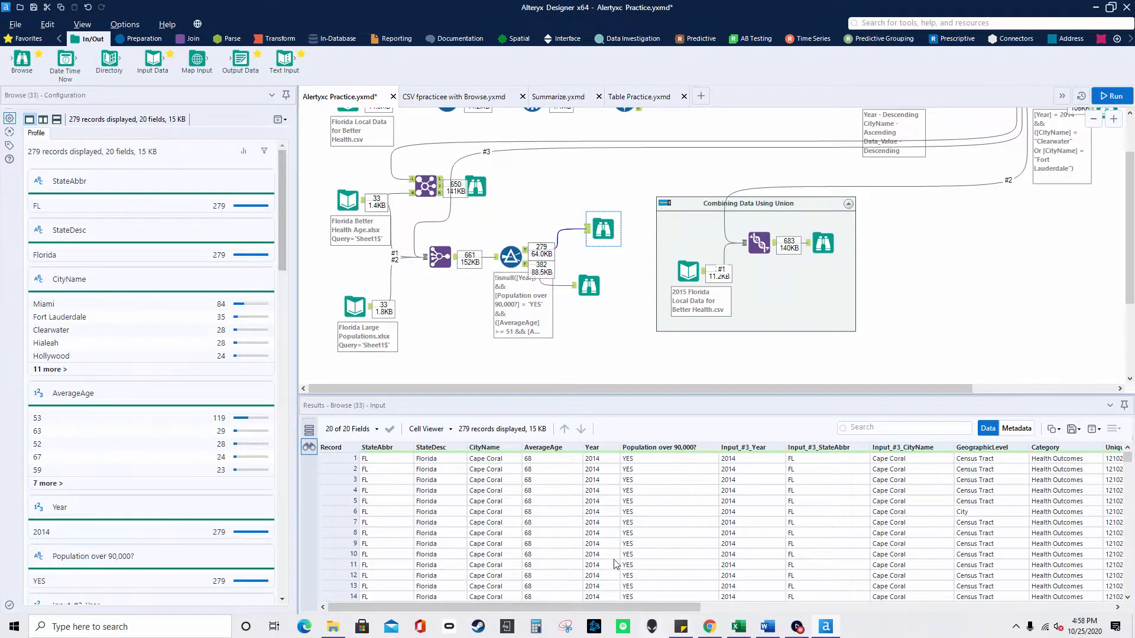
scroll(562, 479, "down", 20)
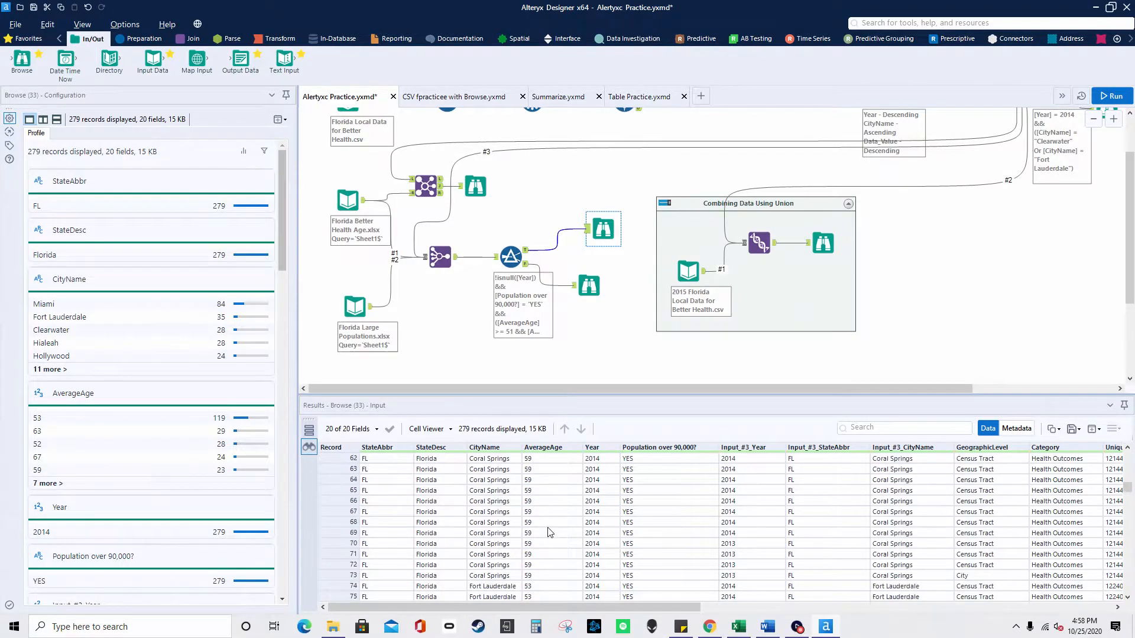
scroll(548, 544, "down", 20)
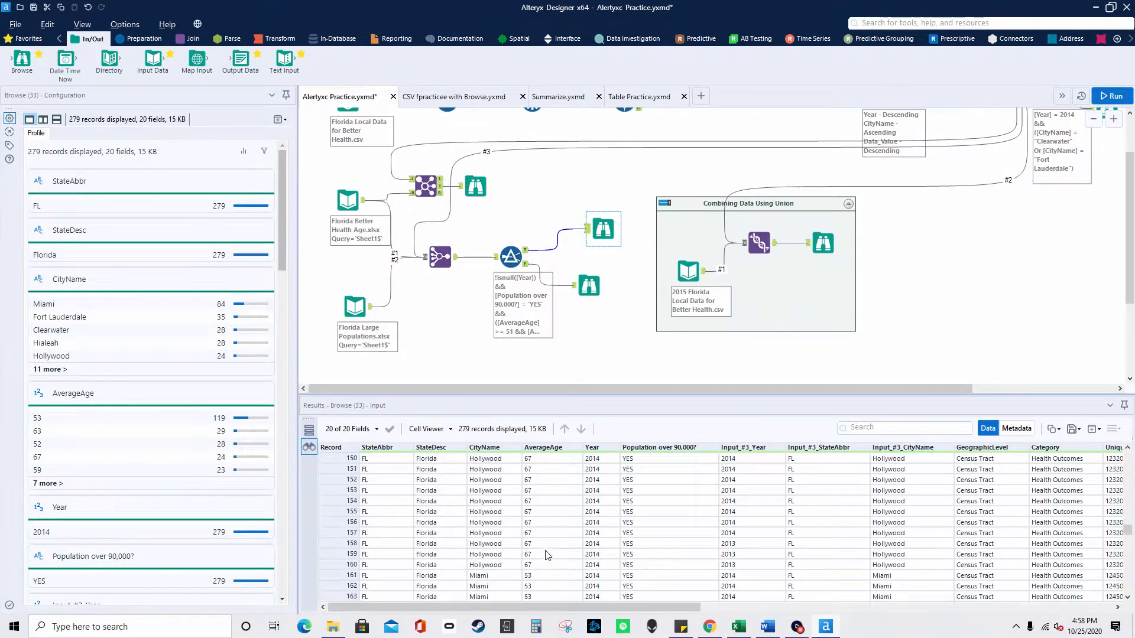
left_click_drag(1125, 546, 1126, 455)
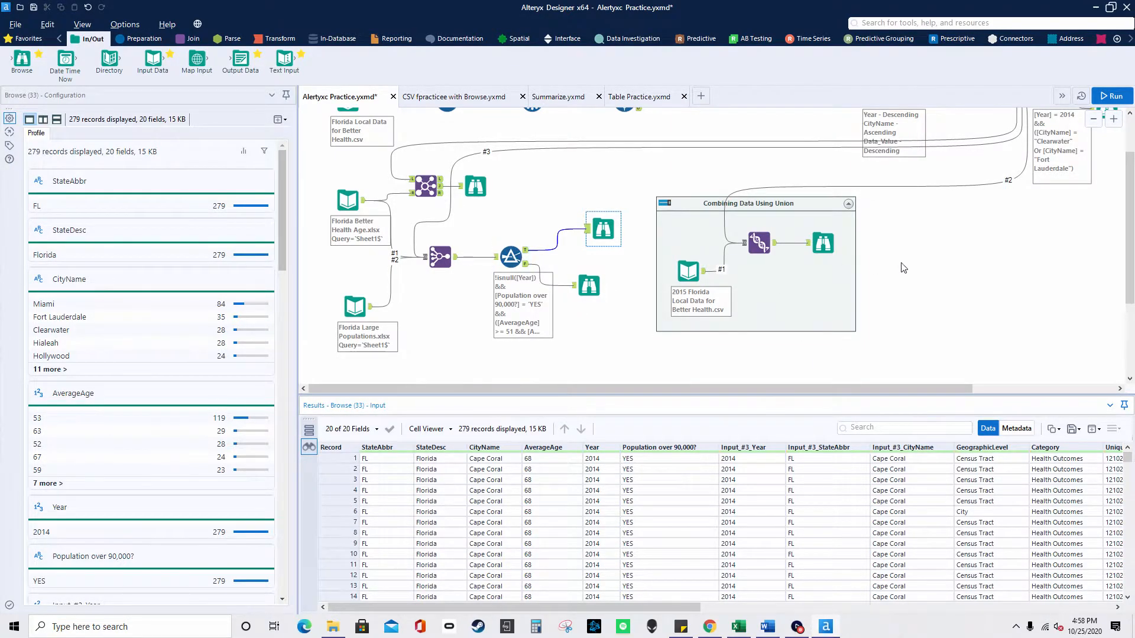
scroll(946, 265, "up", 2)
scroll(610, 313, "down", 1)
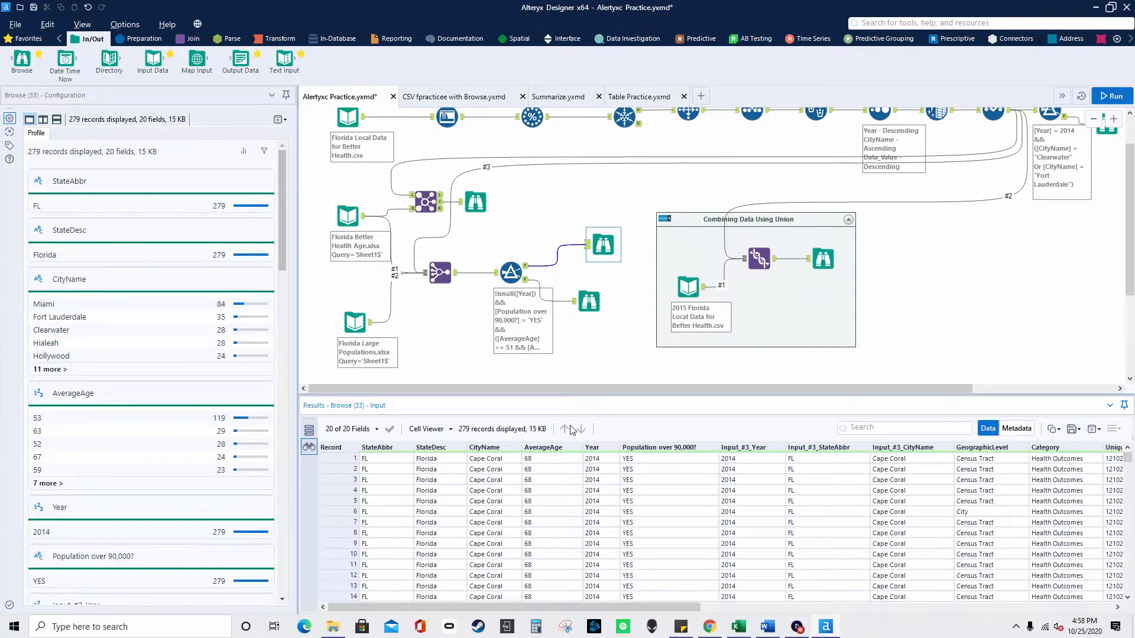
Step: Open the Browse on the Filter's False output and add 279 and 382 in Calculator to total both outputs' records
left_click(589, 301)
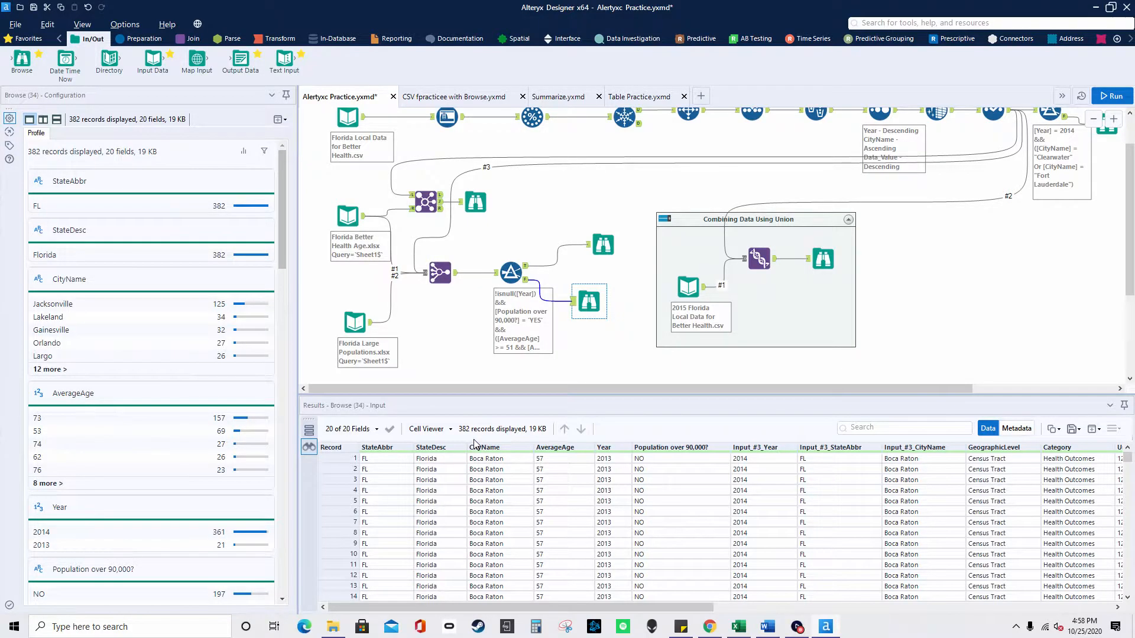
left_click(535, 627)
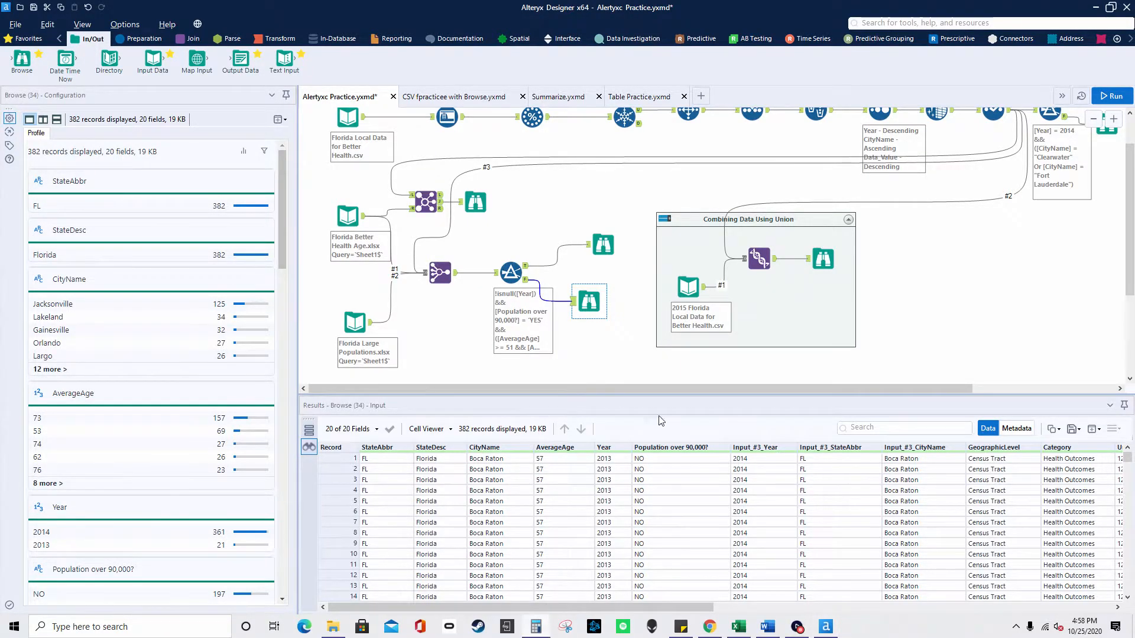
type("279+382")
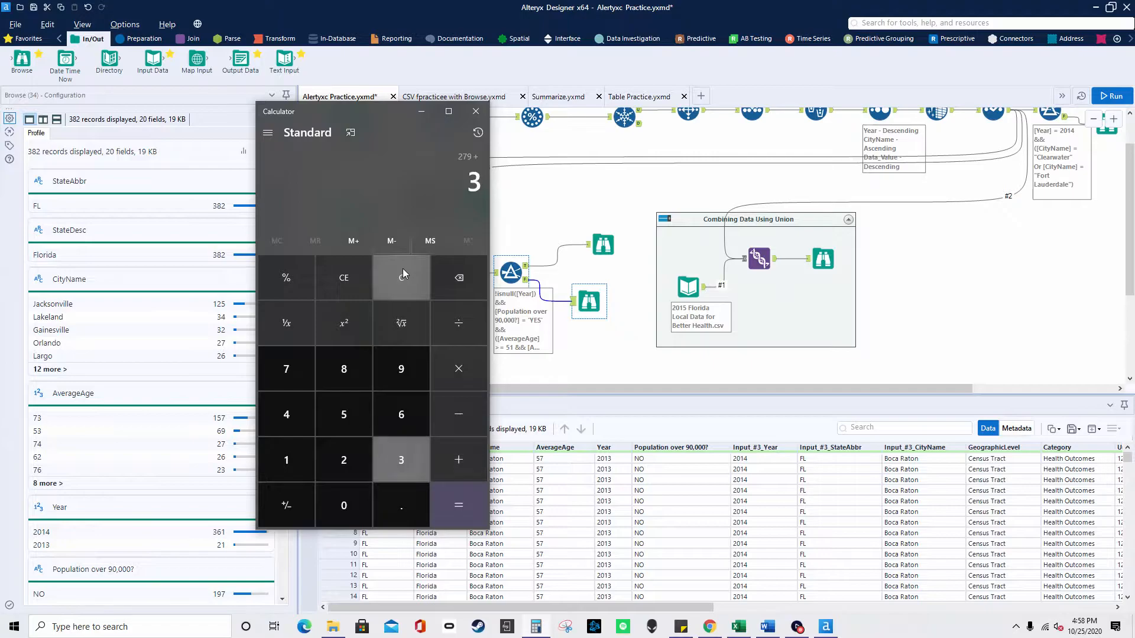
key("Return")
left_click(422, 111)
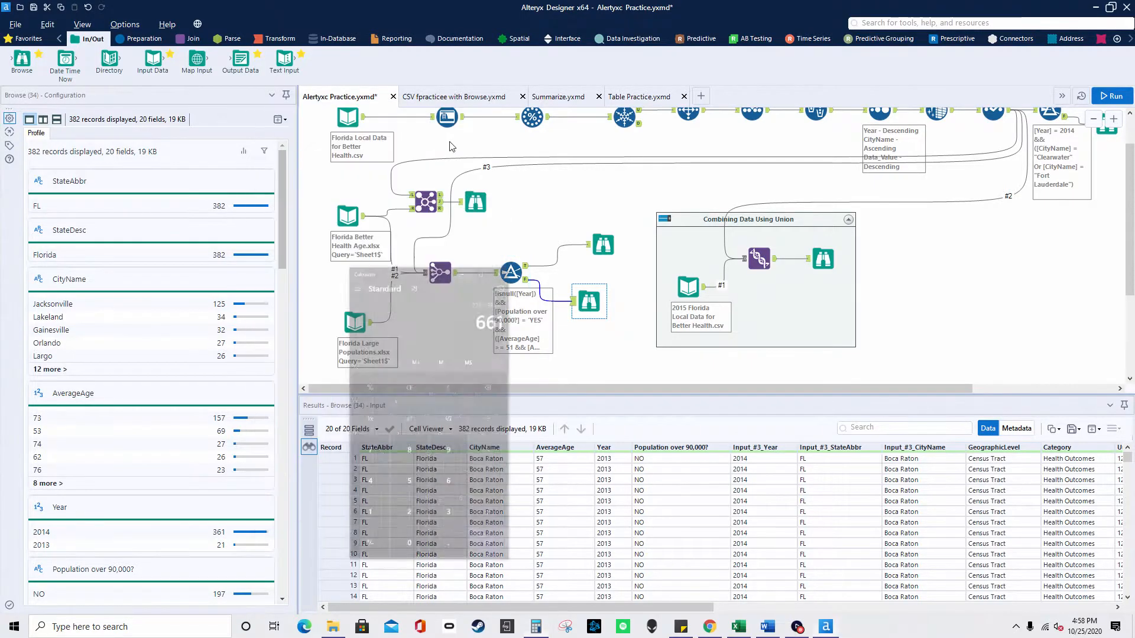
scroll(585, 289, "up", 2)
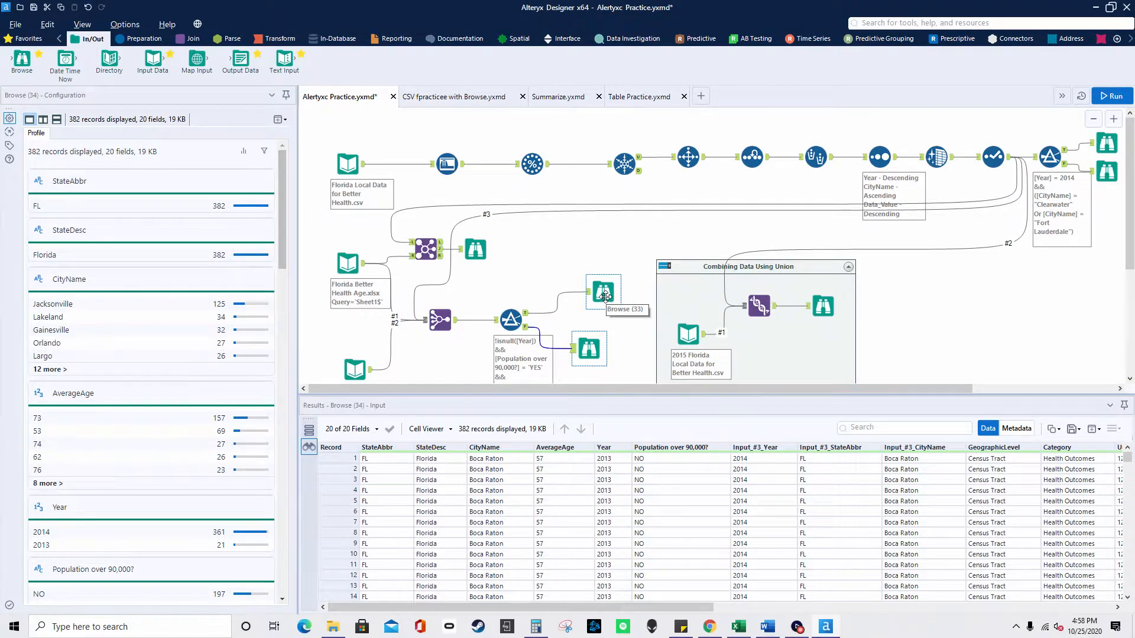
left_click(535, 628)
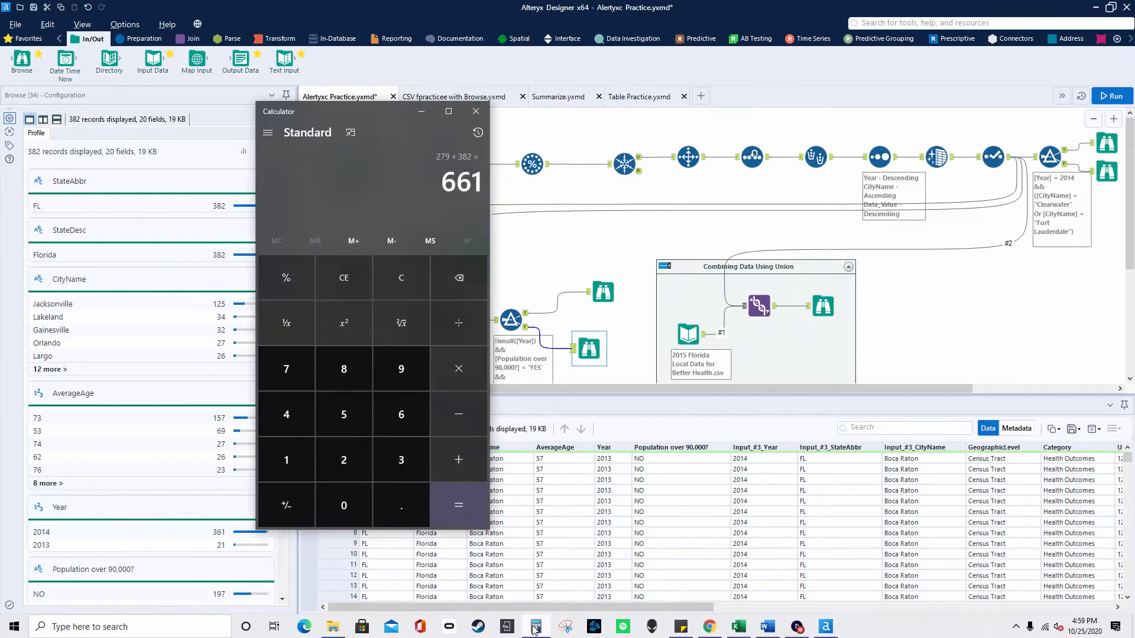
left_click(535, 628)
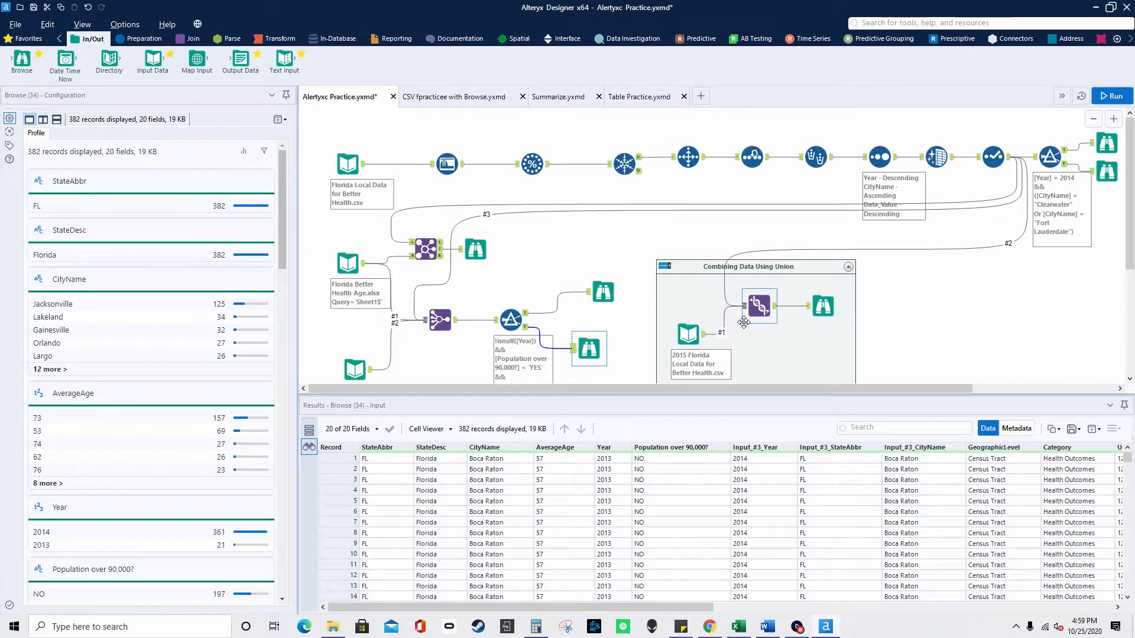
Step: Run the workflow again and examine the 2015 Florida input, the Union tool's configuration and warnings, and its Browse output
left_click(688, 334)
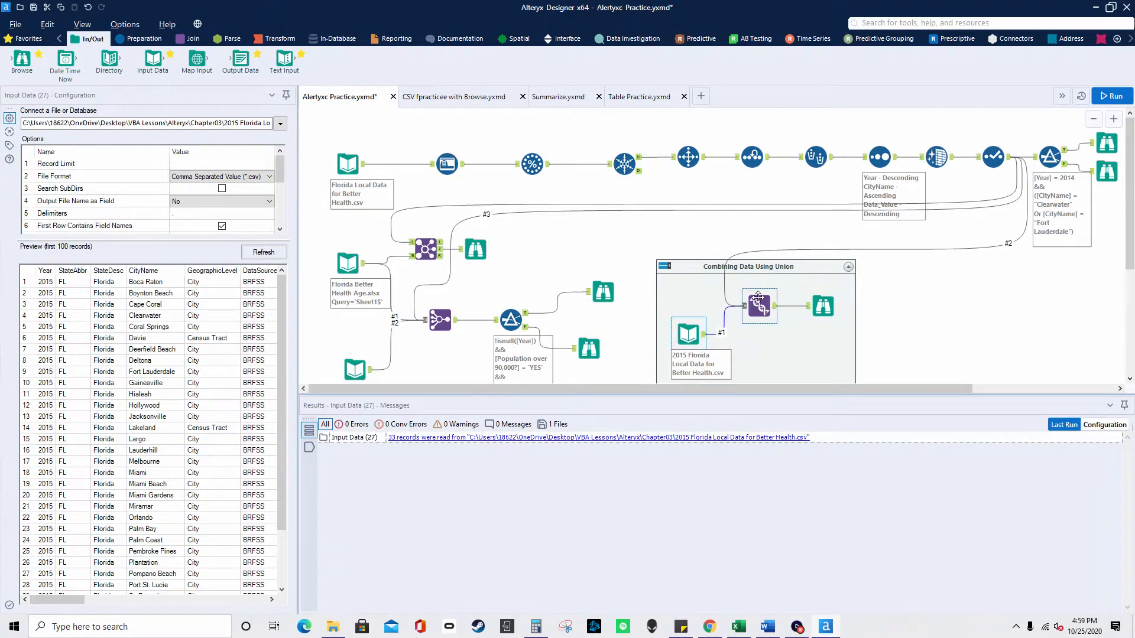
left_click(823, 306)
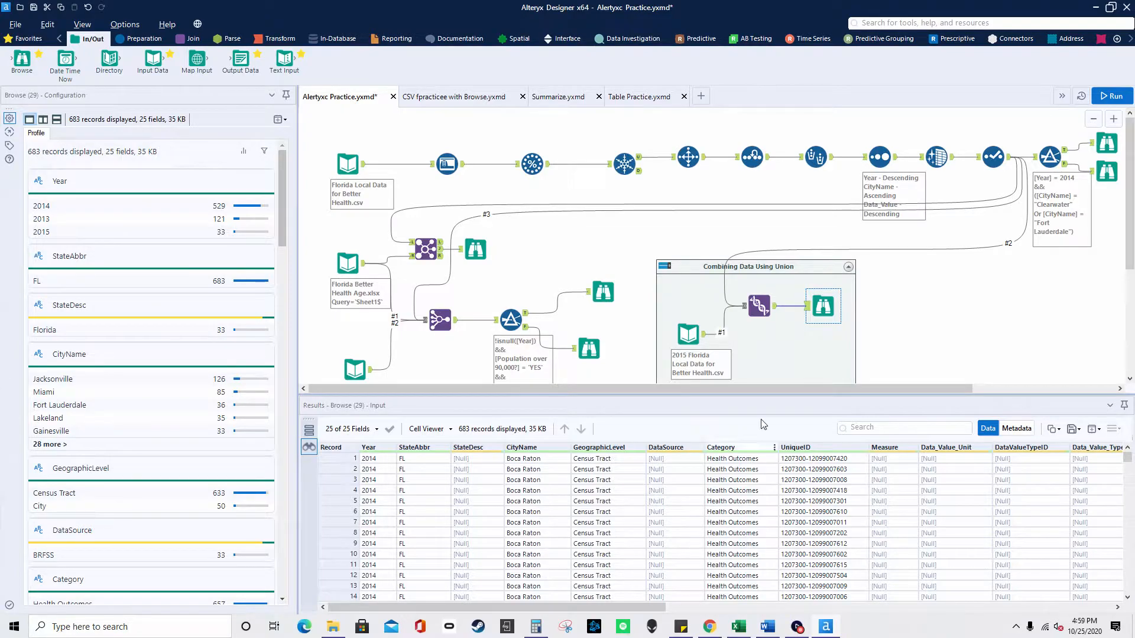
left_click(1120, 99)
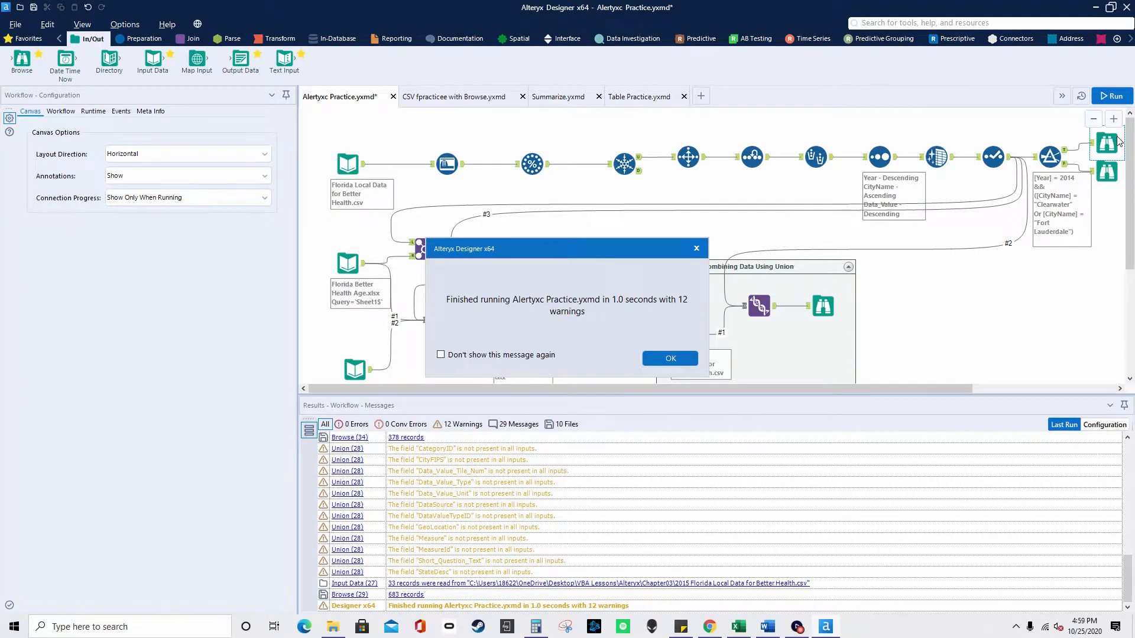
left_click(685, 359)
left_click(753, 307)
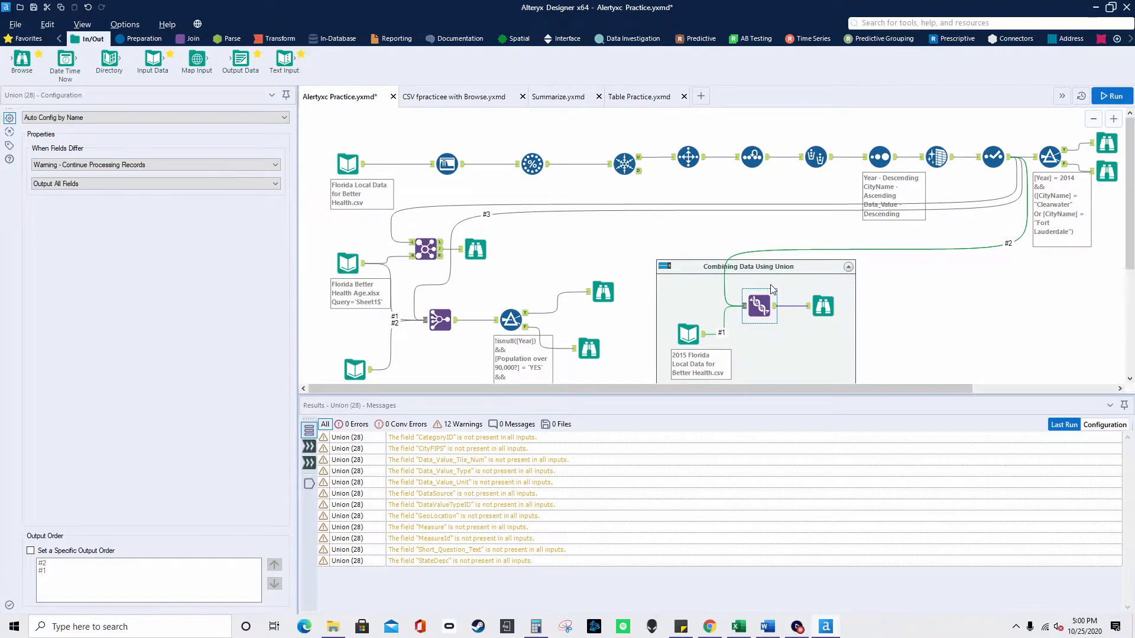
left_click(824, 305)
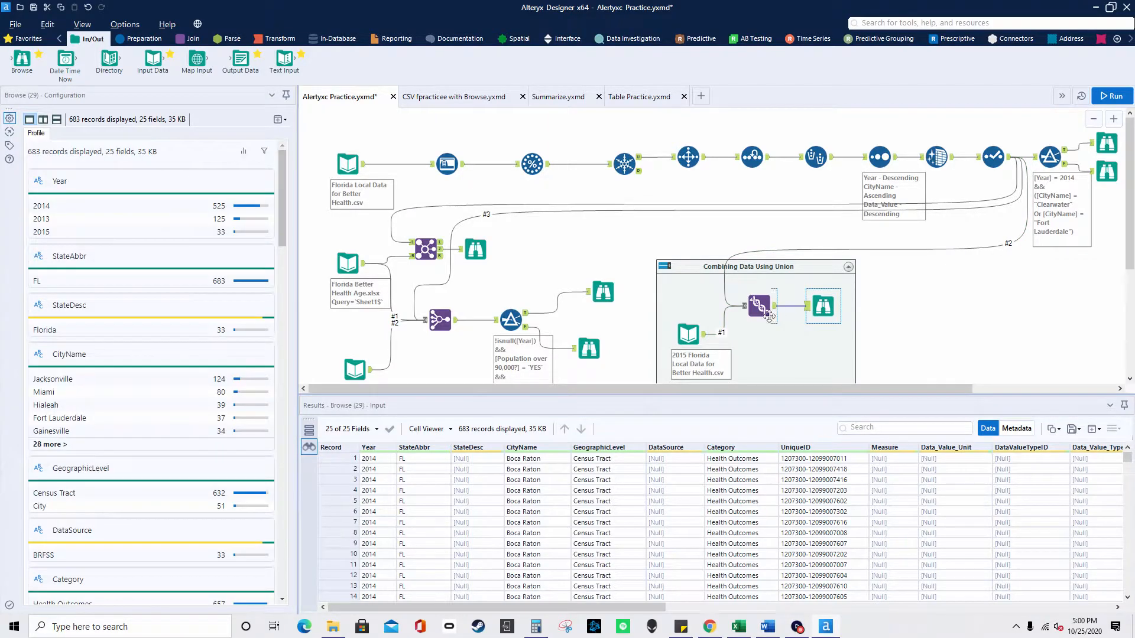
Step: Switch to the CSV fpracticee with Browse workflow and inspect its Input Data, Auto Field and Formula tools
left_click(437, 100)
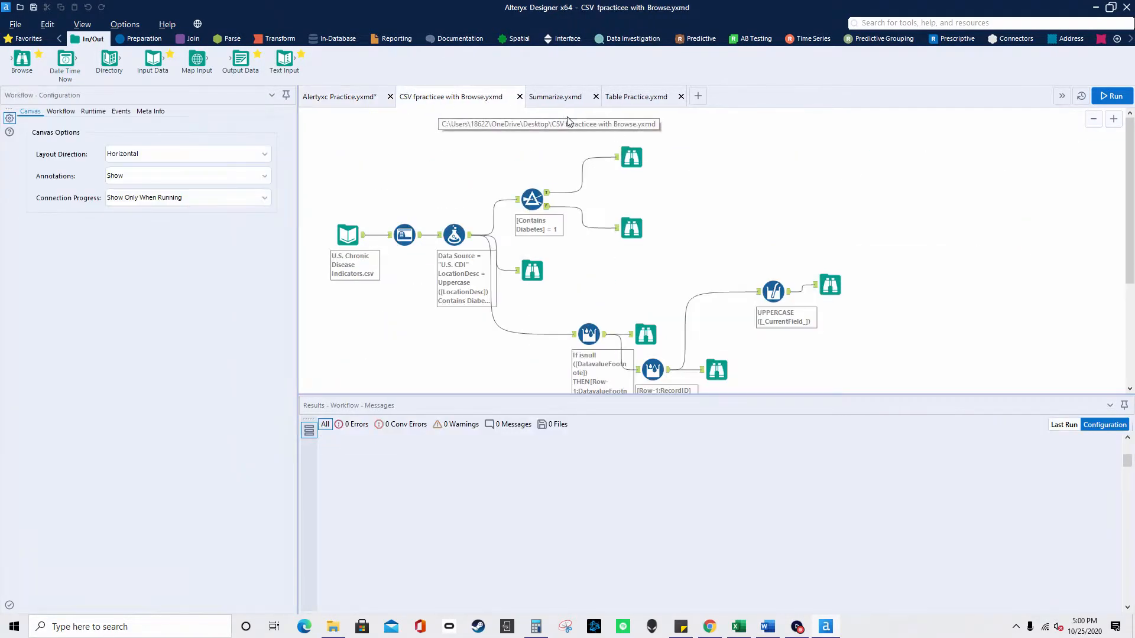
left_click(350, 97)
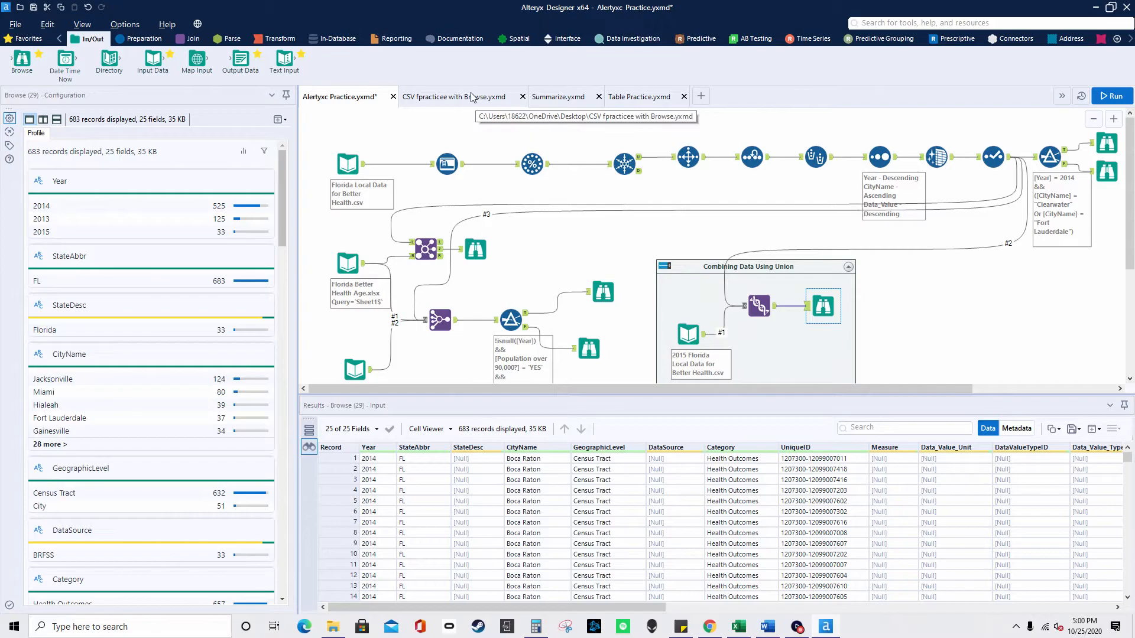
left_click(429, 101)
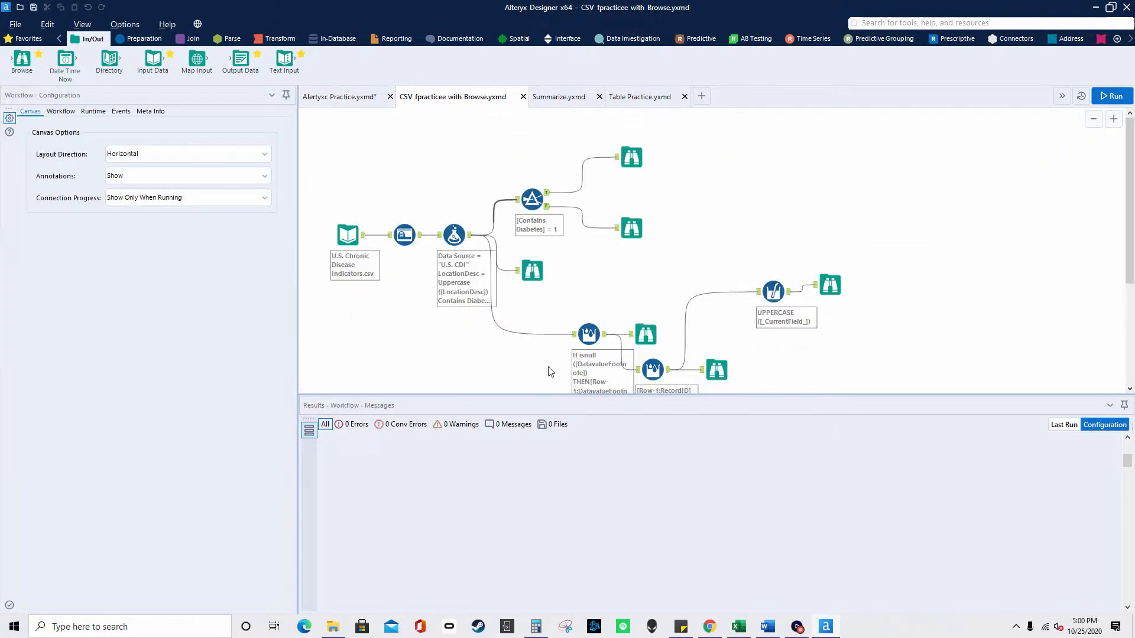
scroll(443, 263, "down", 1)
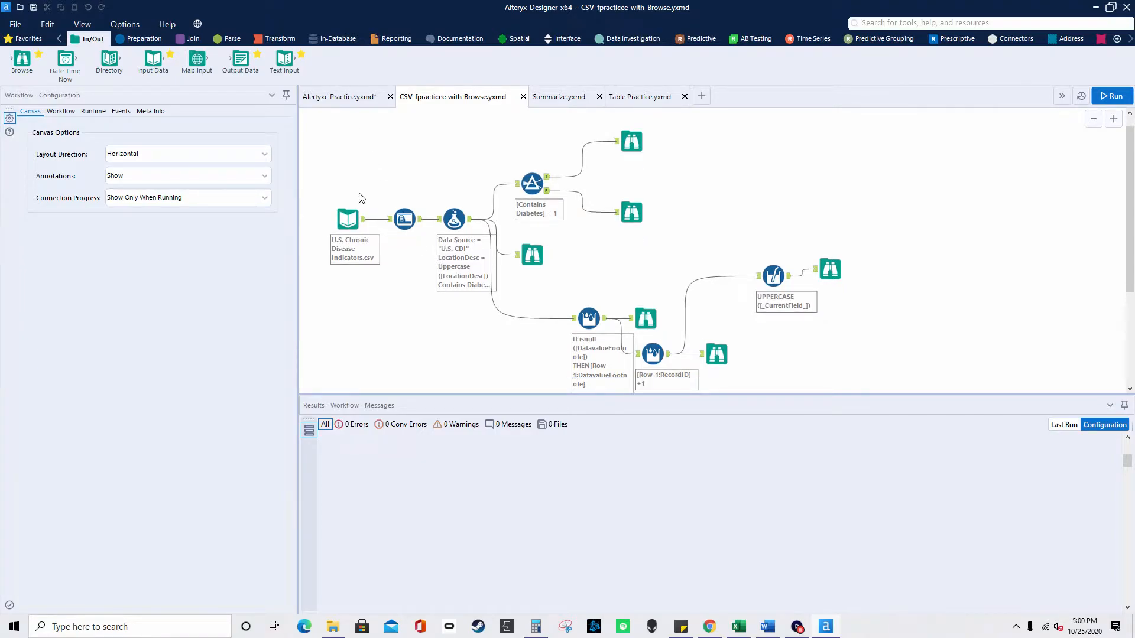
left_click(354, 221)
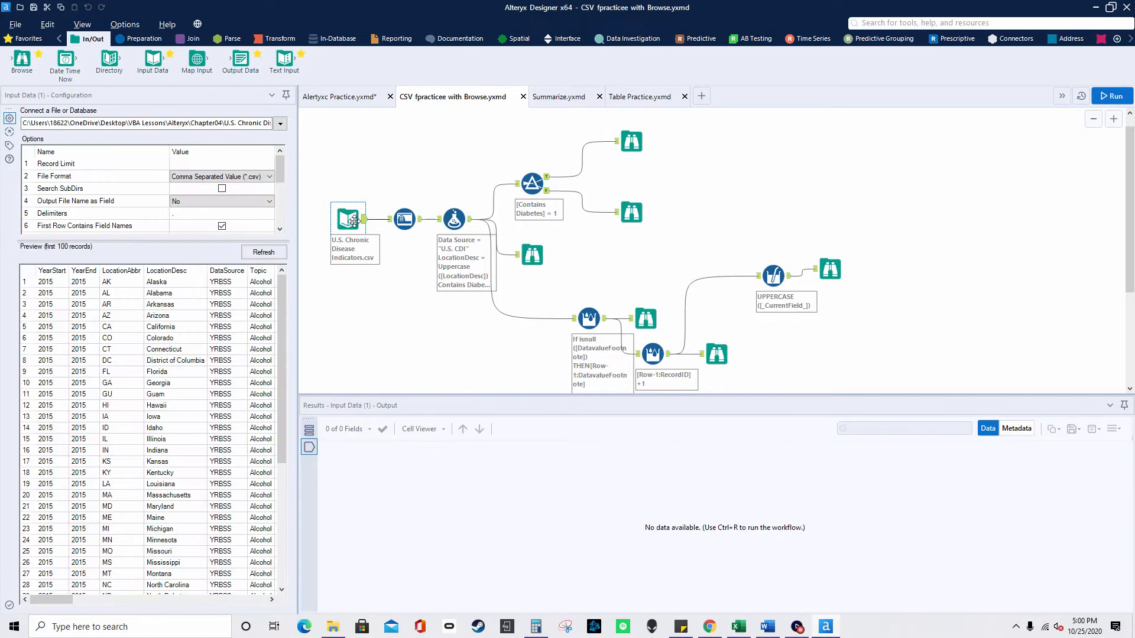
left_click(405, 220)
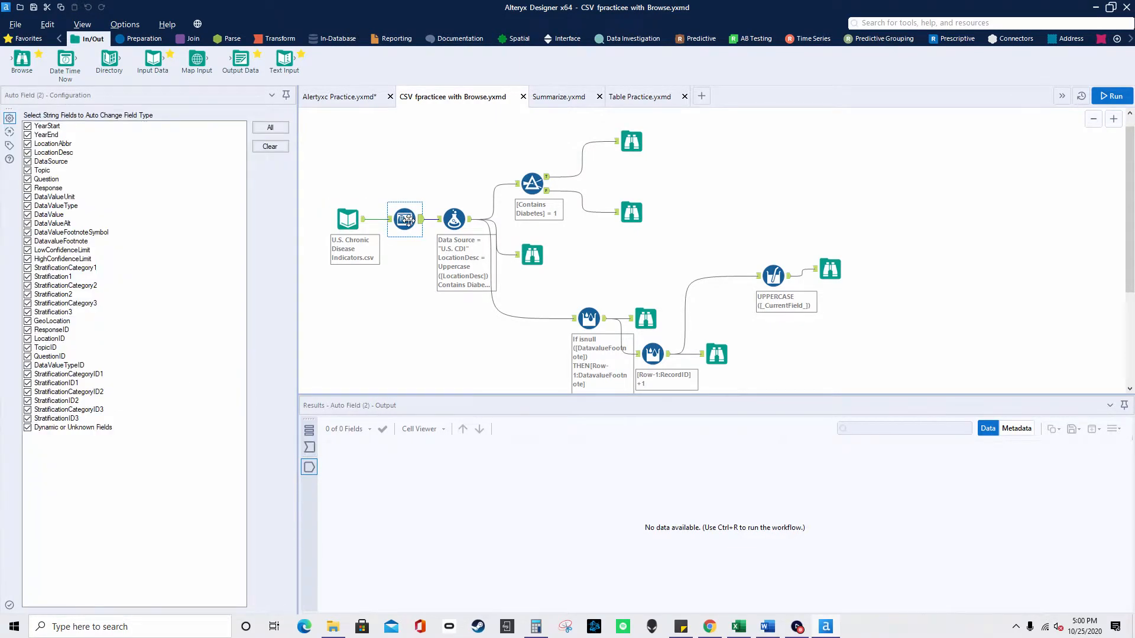
left_click(455, 224)
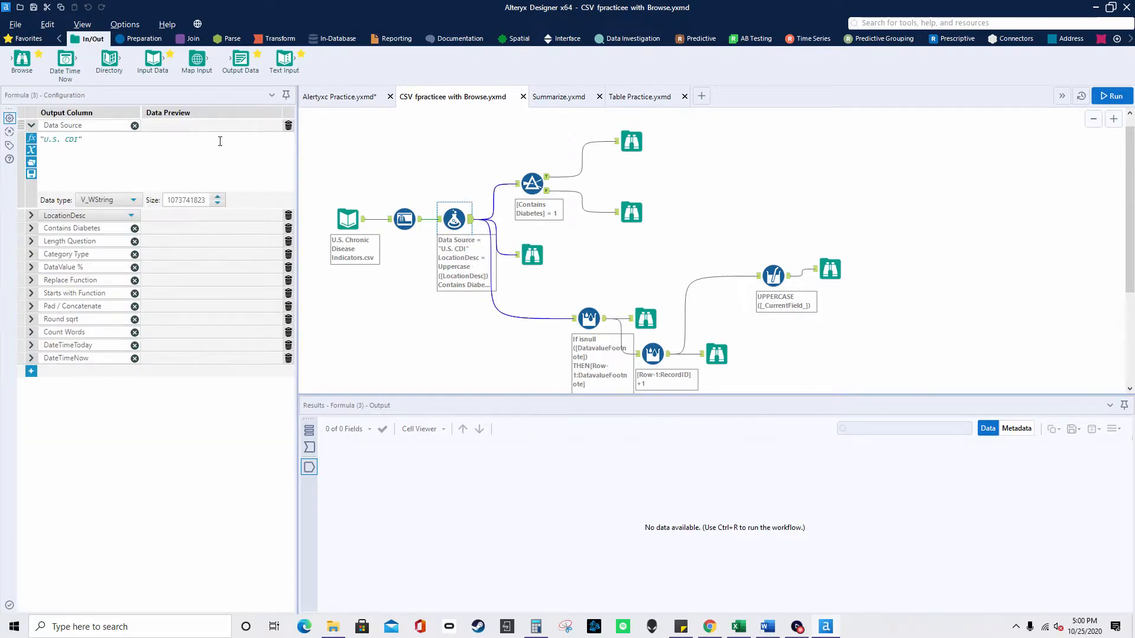
Step: Place a new Formula tool on an empty area of the canvas and add an output column called "name the column" without an expression
left_click(146, 39)
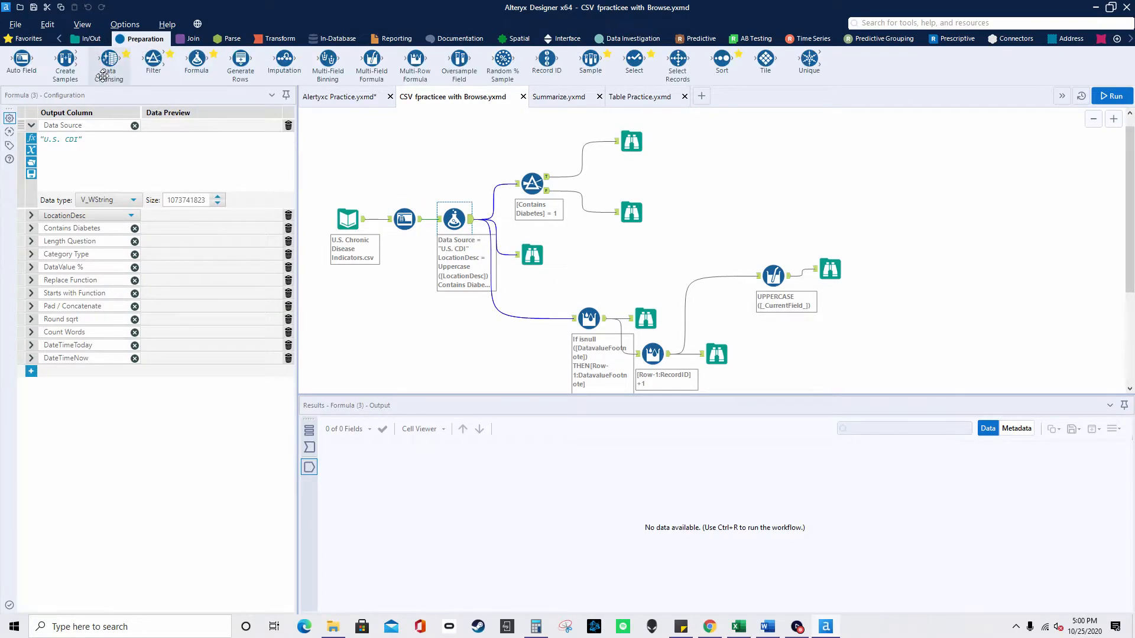
left_click_drag(196, 59, 830, 177)
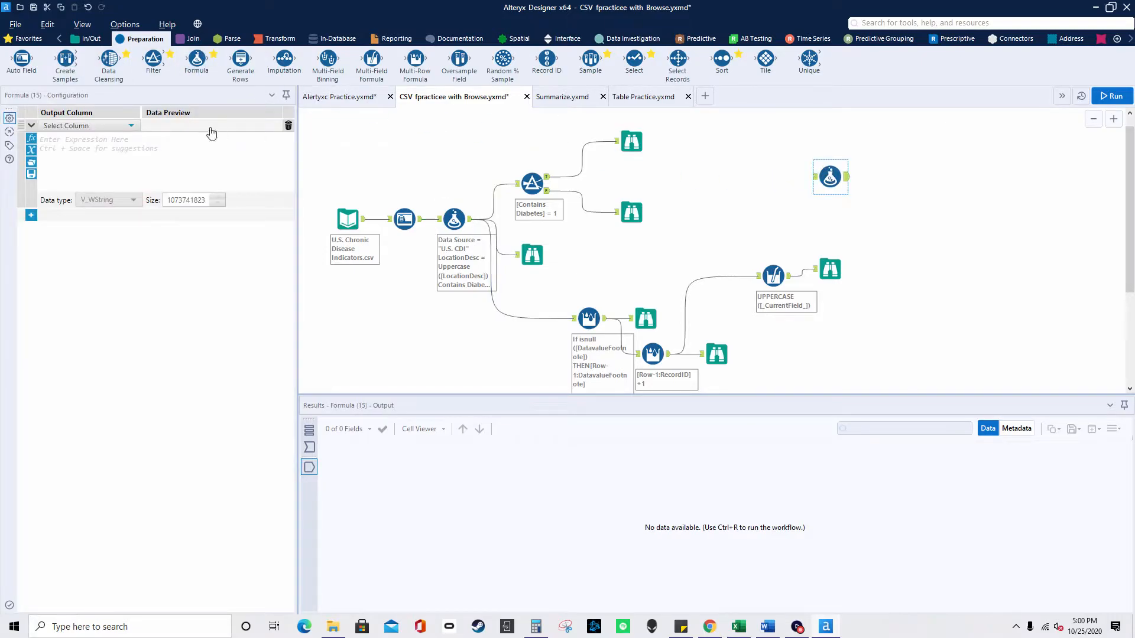
left_click(105, 126)
left_click(91, 137)
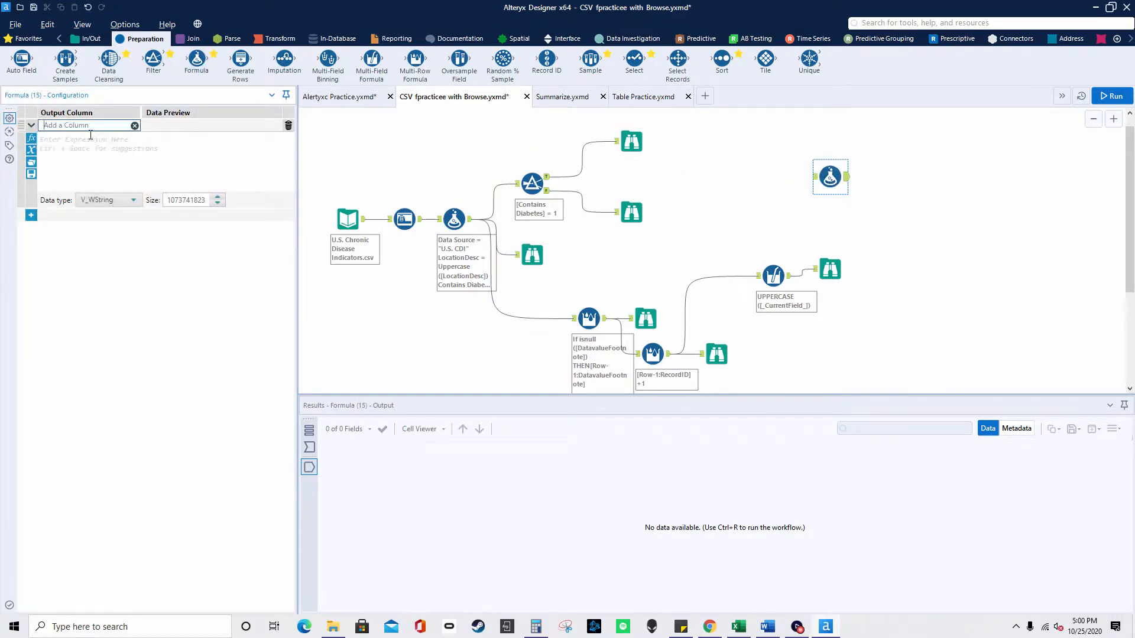
type("n")
left_click(119, 134)
type("bhibhi")
key("BackSpace")
key("BackSpace")
key("BackSpace")
key("BackSpace")
key("BackSpace")
key("BackSpace")
Step: Add a second output column named njinjnji to the new Formula tool, plus an empty third expression
left_click(31, 215)
left_click(83, 218)
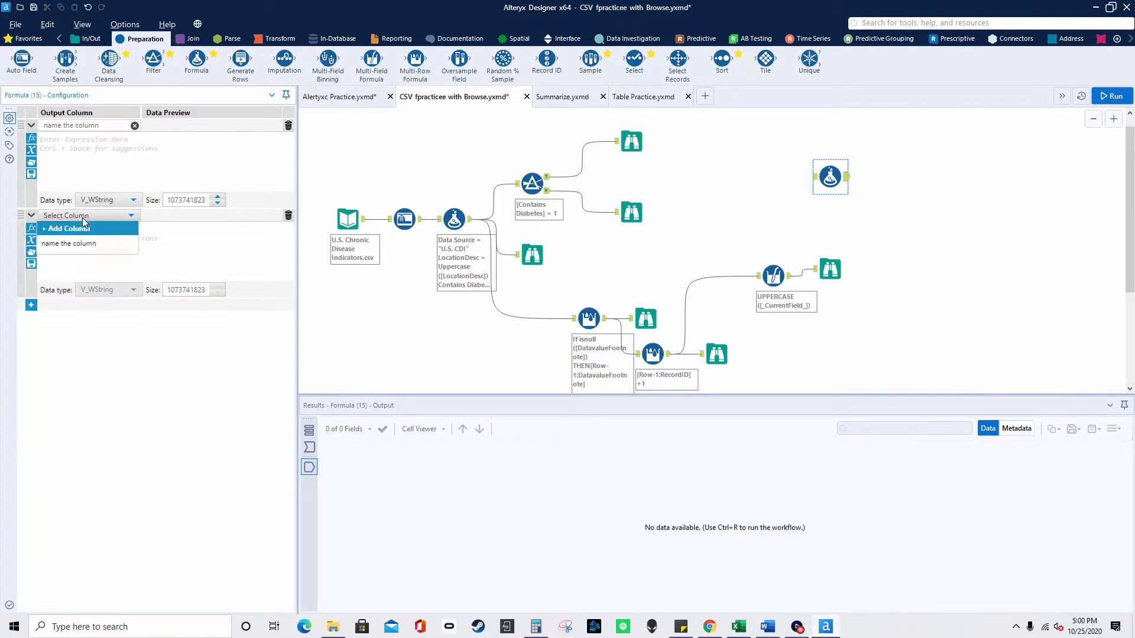
left_click(69, 229)
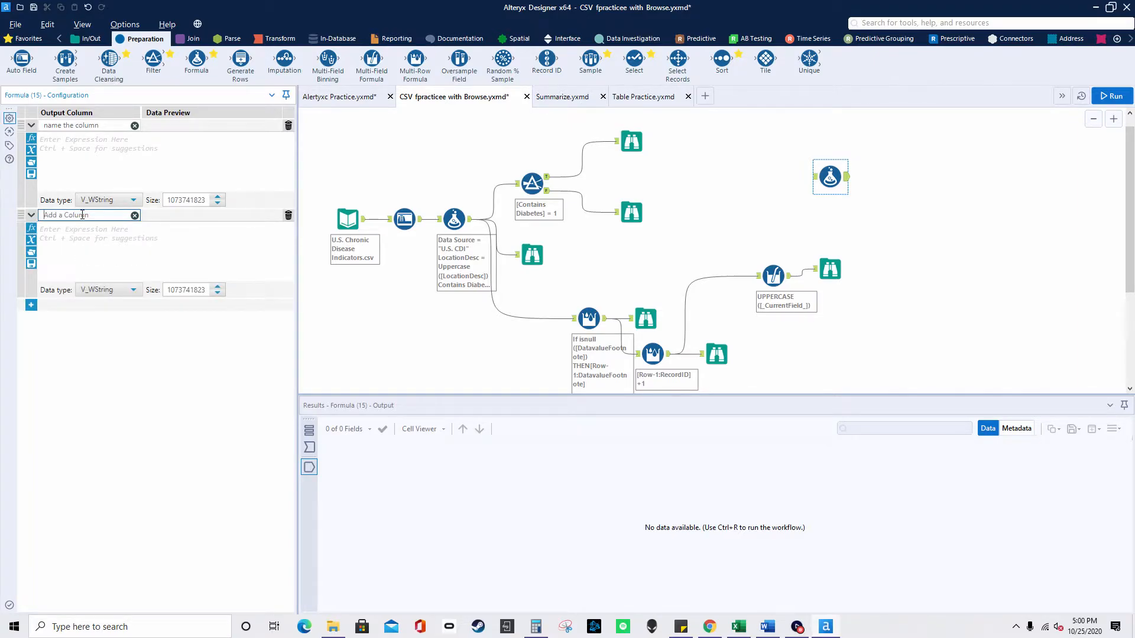
type("njinjnji")
left_click(31, 305)
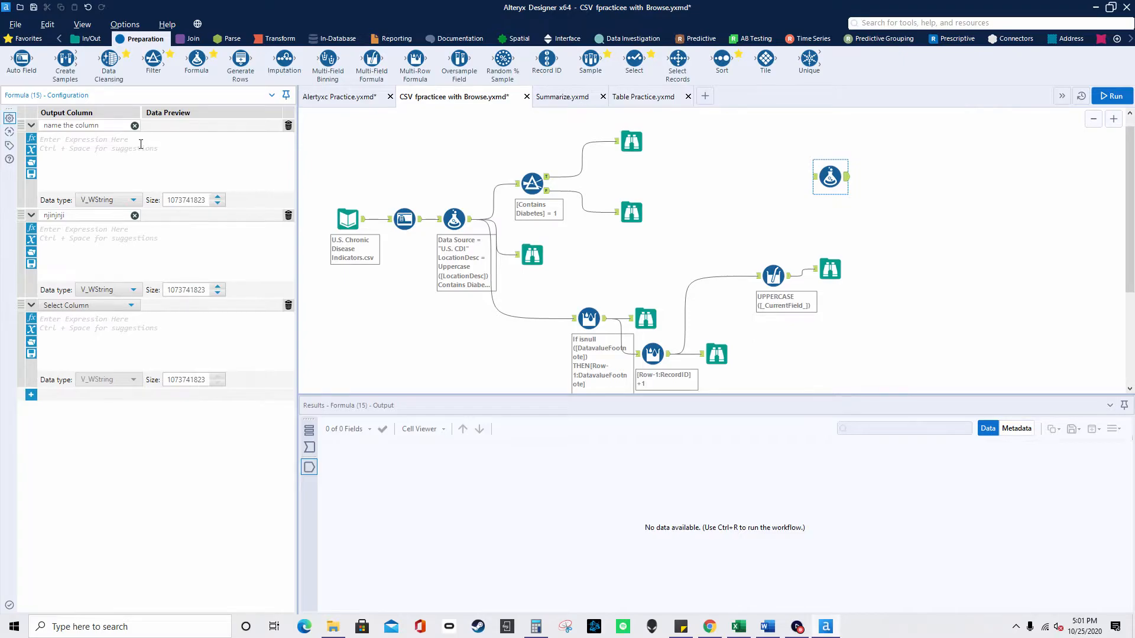
Step: Delete the third expression and the njinjnji column, and remove the trial Formula tool from the canvas
left_click(31, 126)
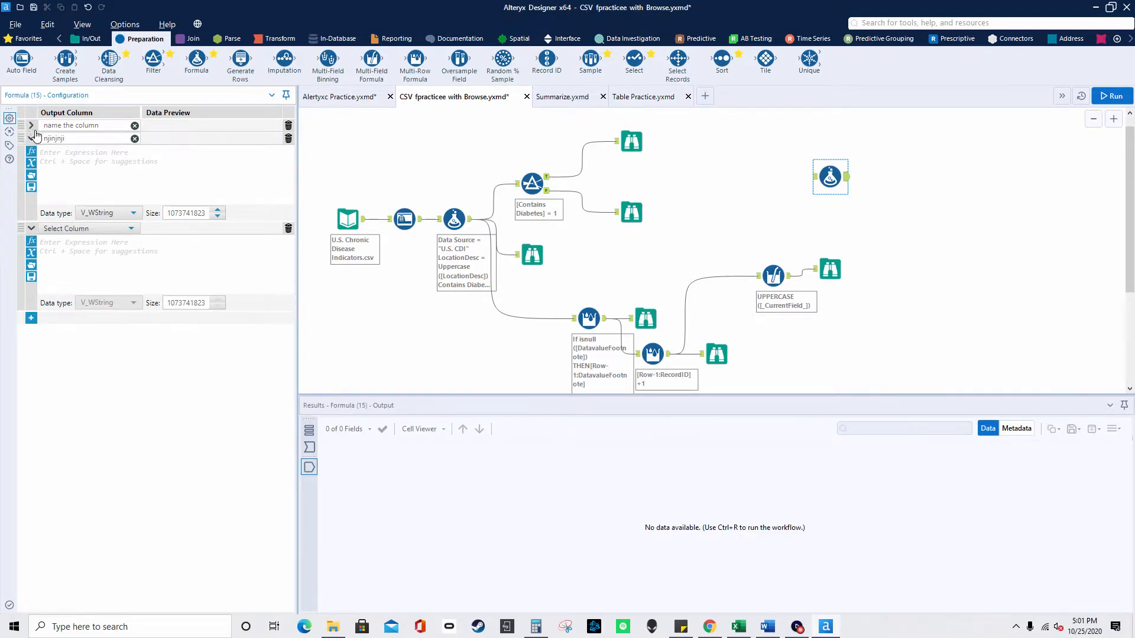
left_click(31, 138)
left_click(32, 152)
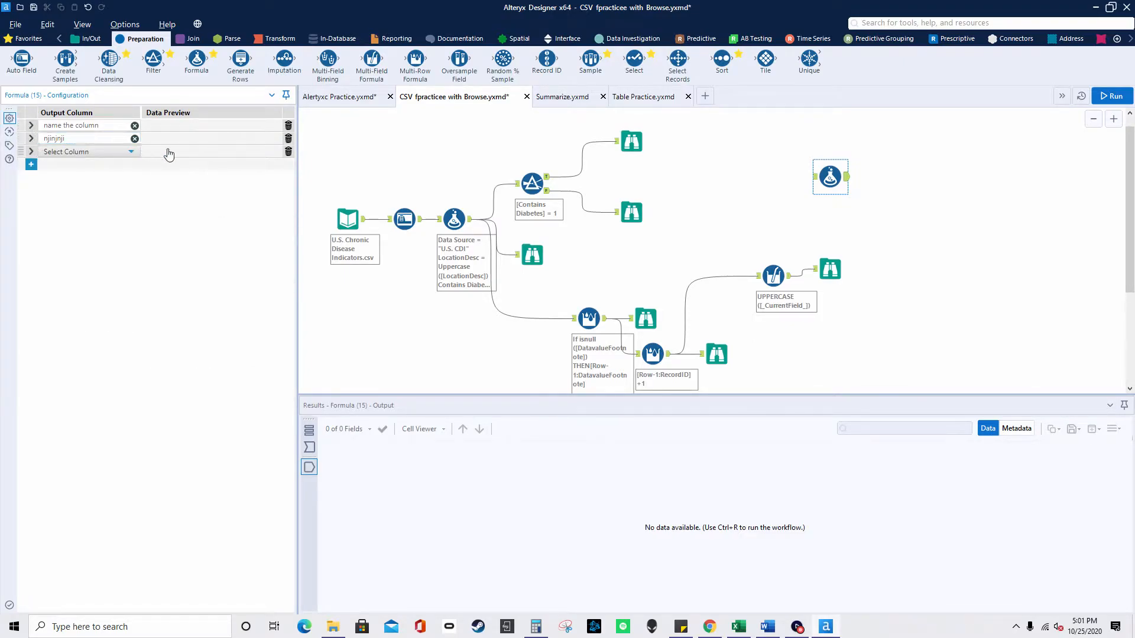
left_click(288, 151)
left_click(289, 138)
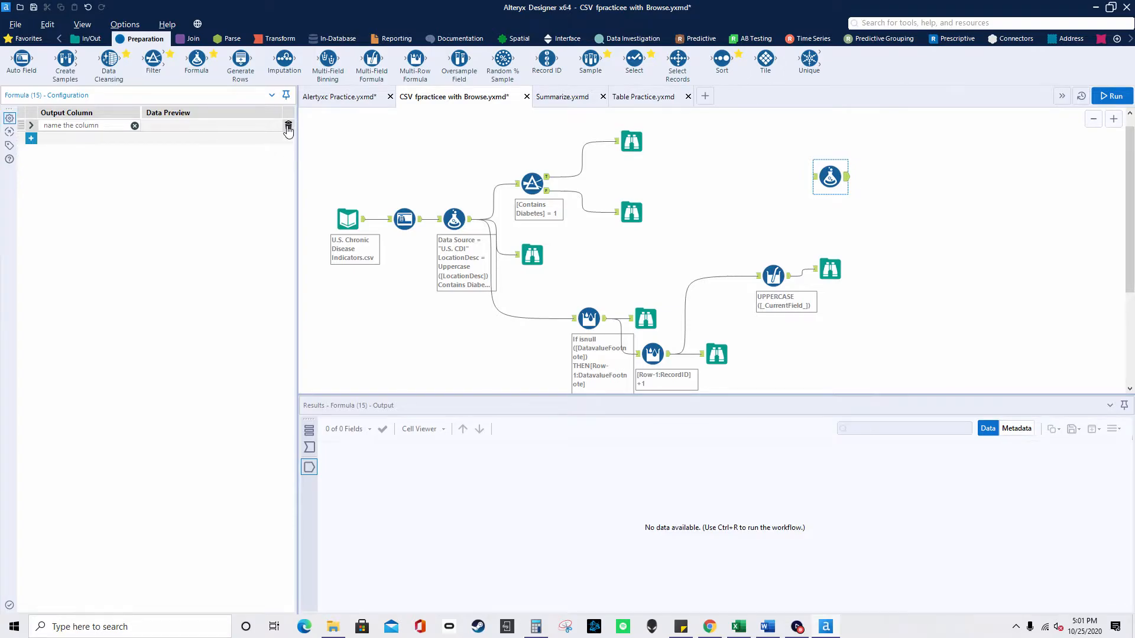
left_click(828, 177)
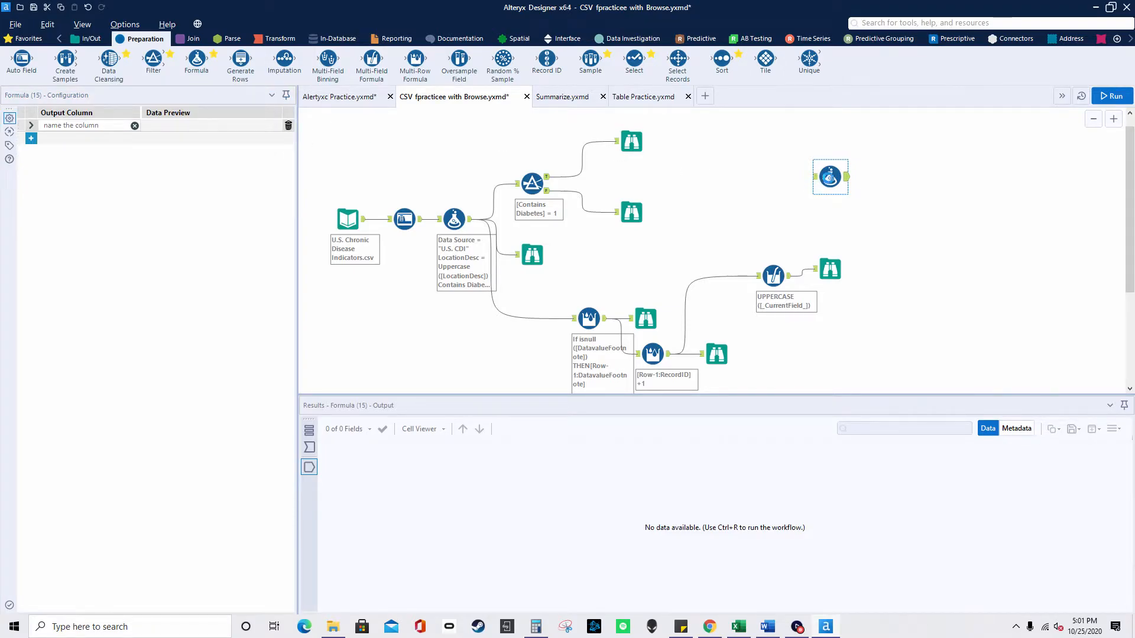
key("Delete")
Step: Run the CSV practice workflow and open the Browse attached directly to the Formula tool's output
left_click(461, 216)
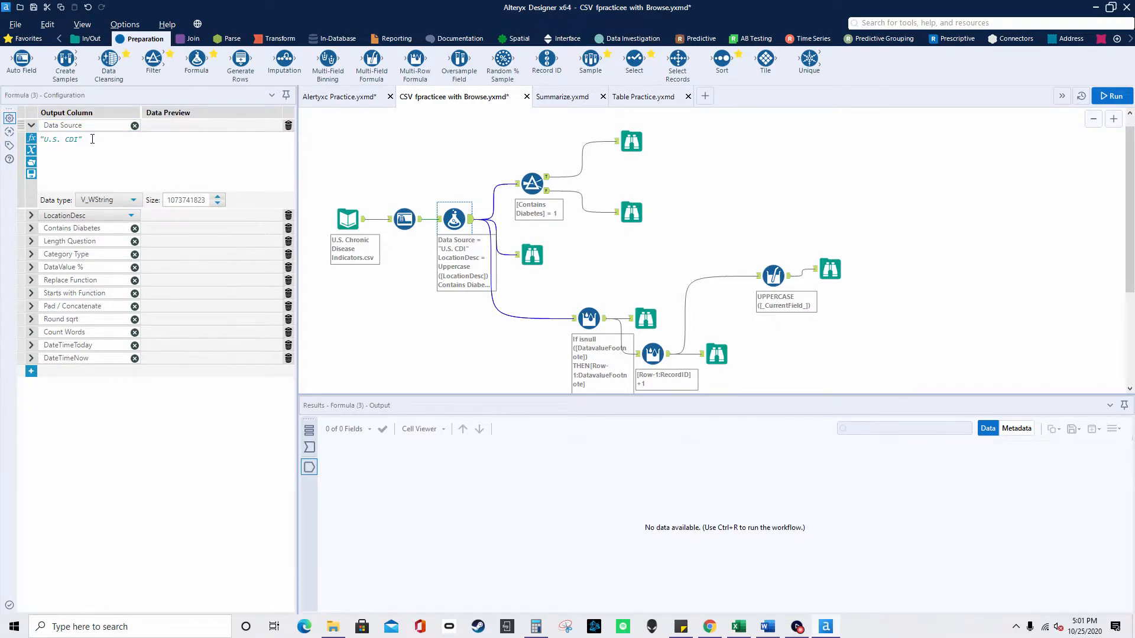
left_click(532, 255)
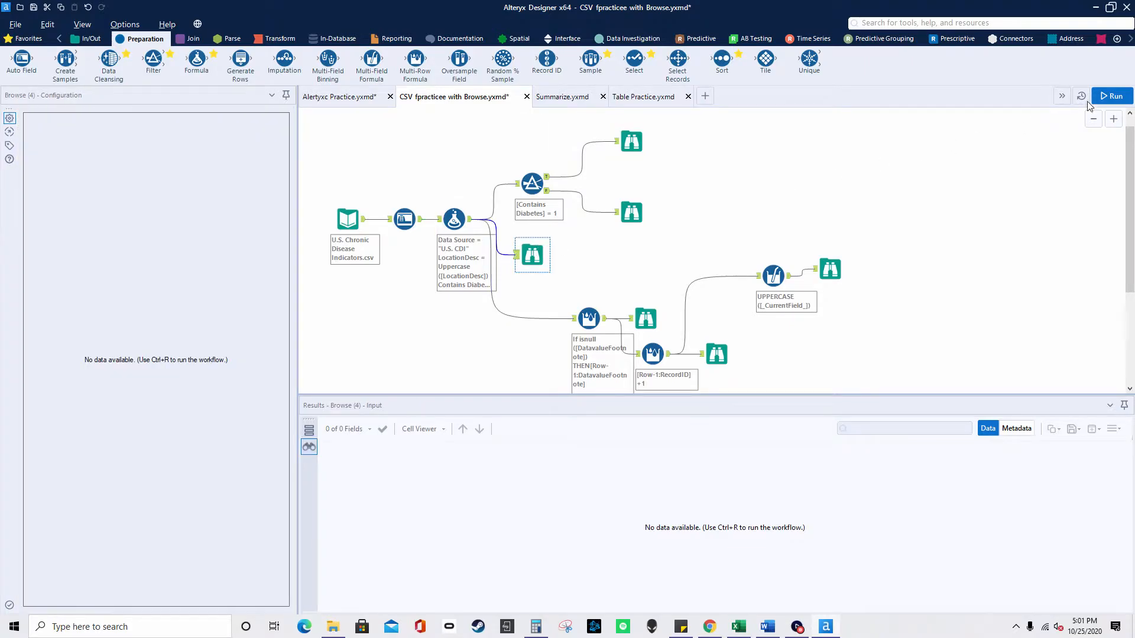
left_click(1110, 96)
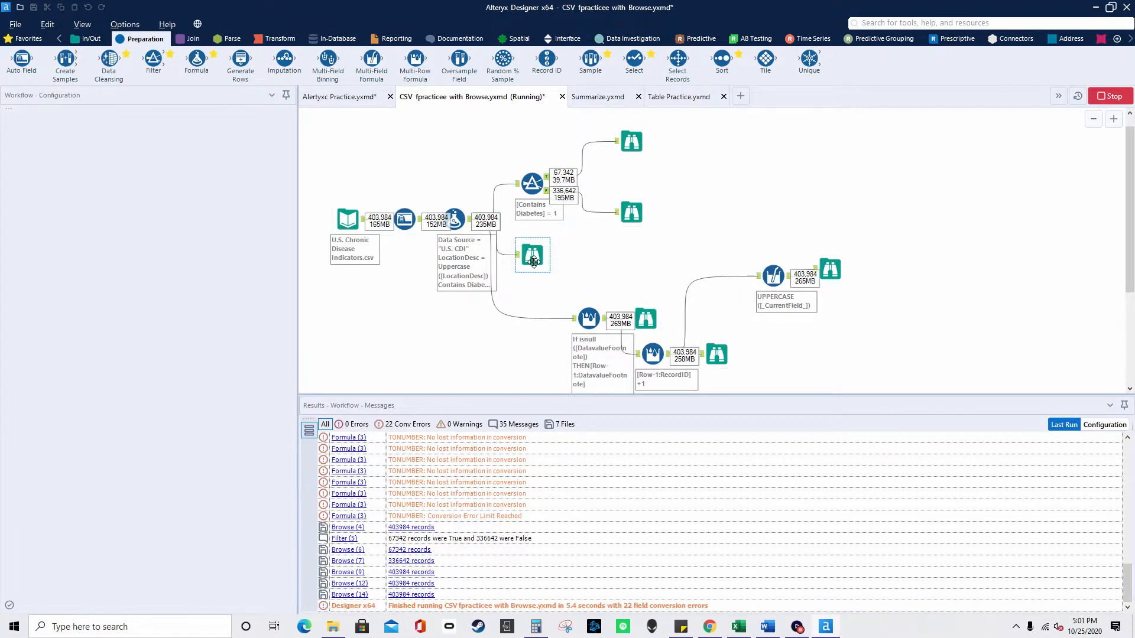
left_click(670, 359)
left_click(532, 255)
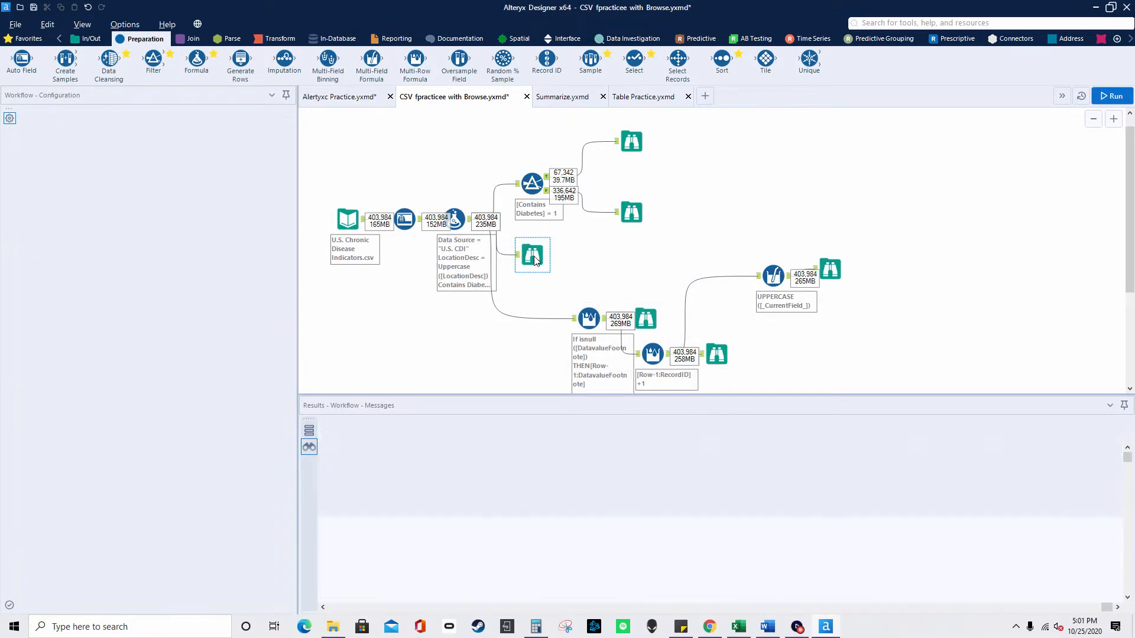
Step: Examine the Data Source column added by the Formula tool, checking its profile and its values down the Browse records
left_click_drag(490, 611, 1101, 609)
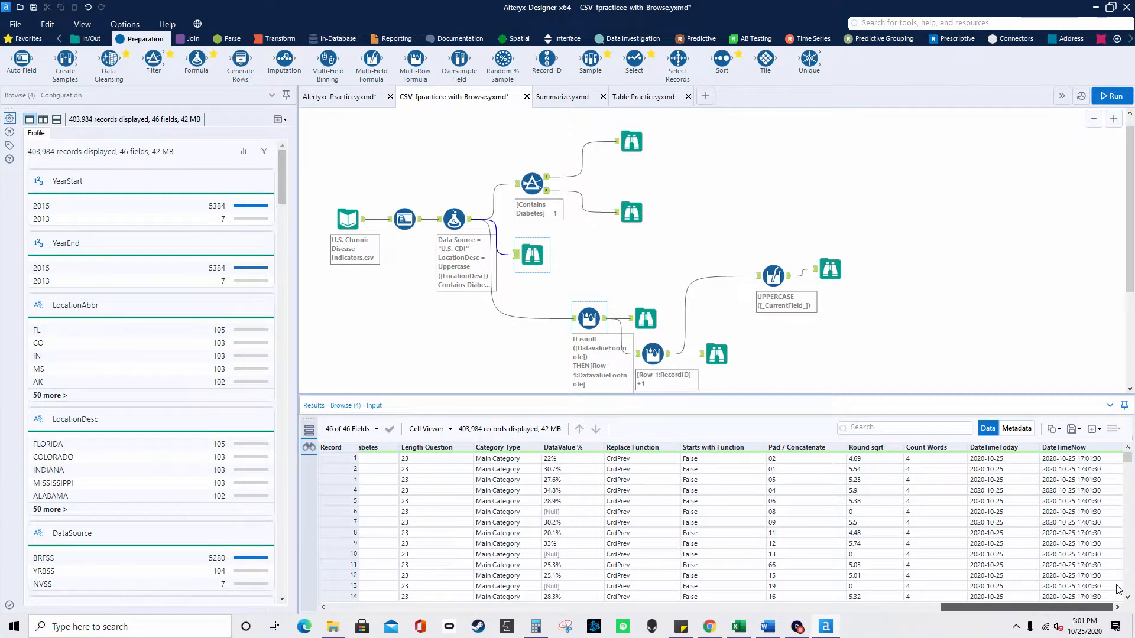
left_click_drag(1064, 608, 1005, 607)
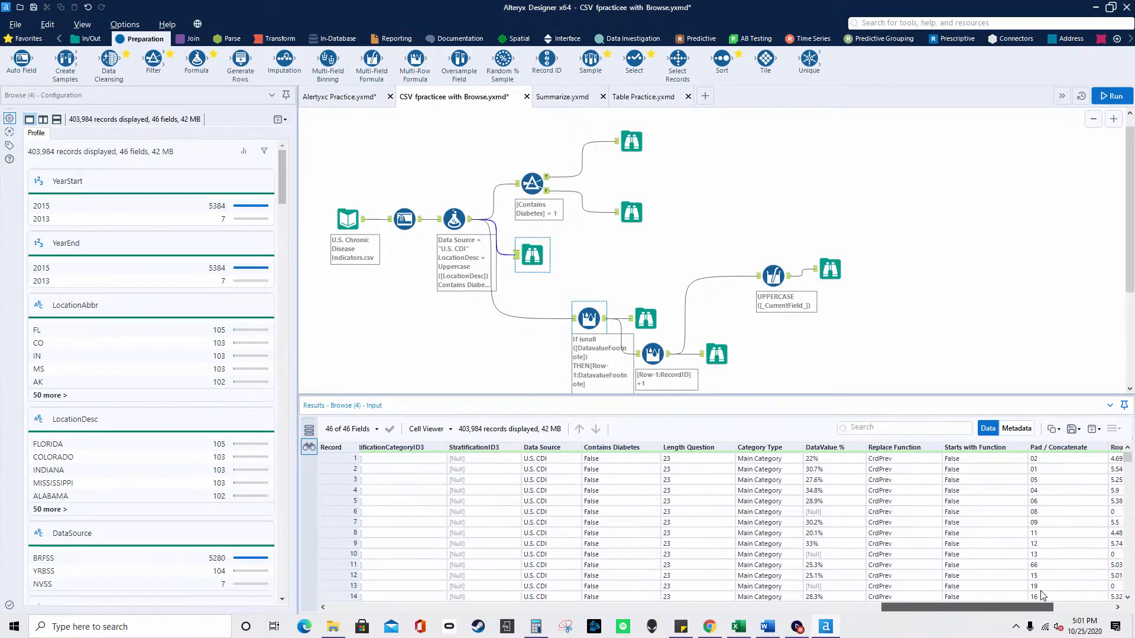
left_click(544, 451)
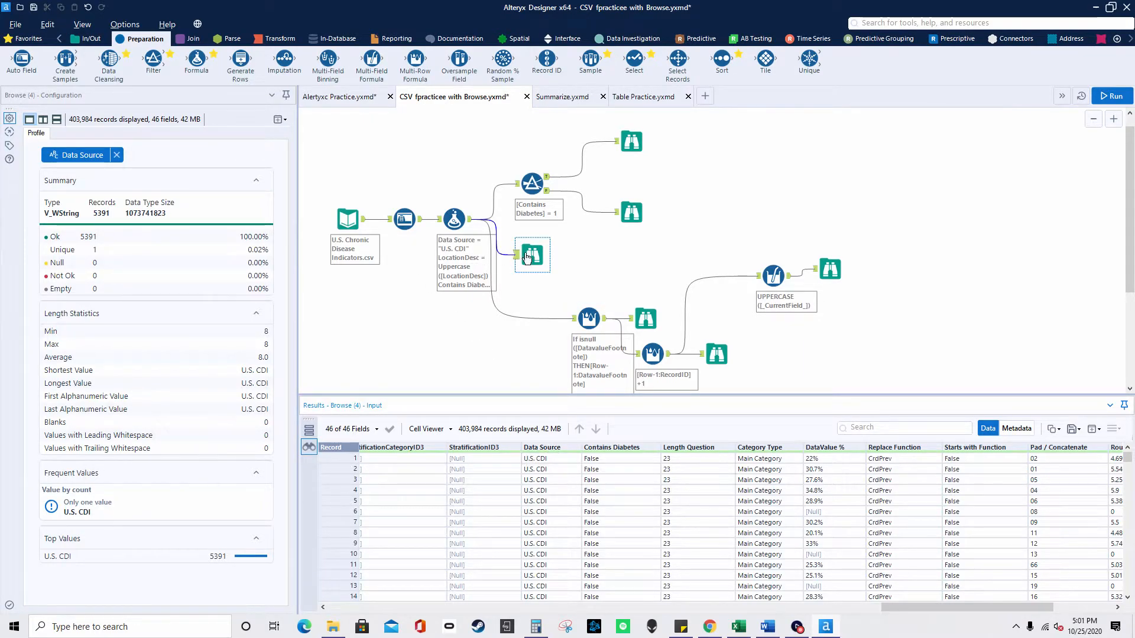
scroll(544, 549, "down", 15)
scroll(544, 549, "down", 12)
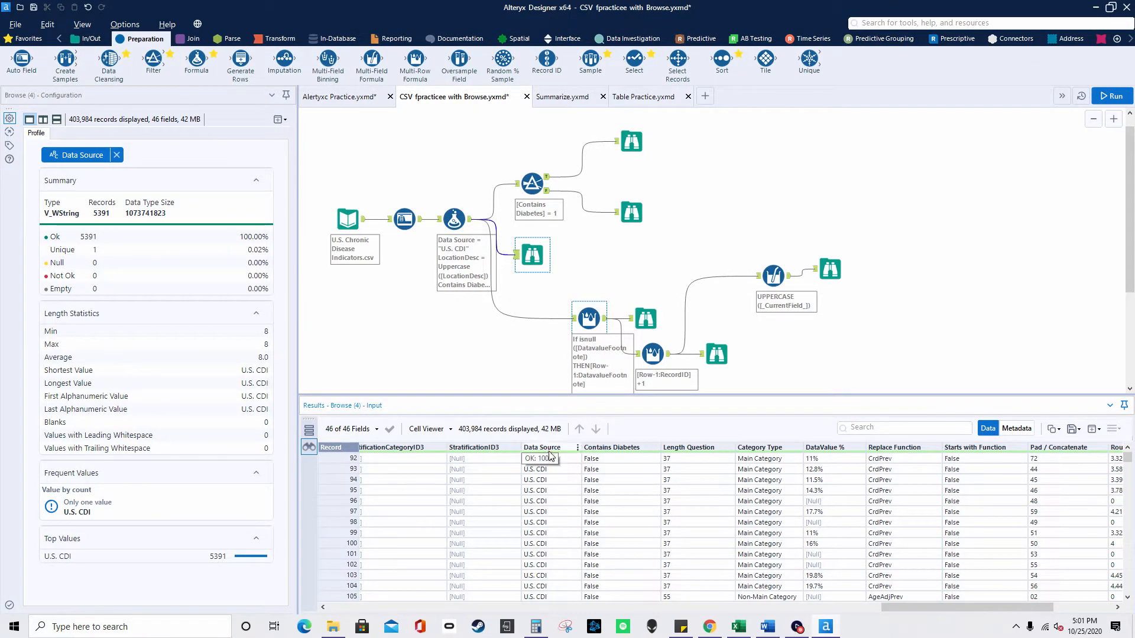
scroll(561, 472, "down", 3)
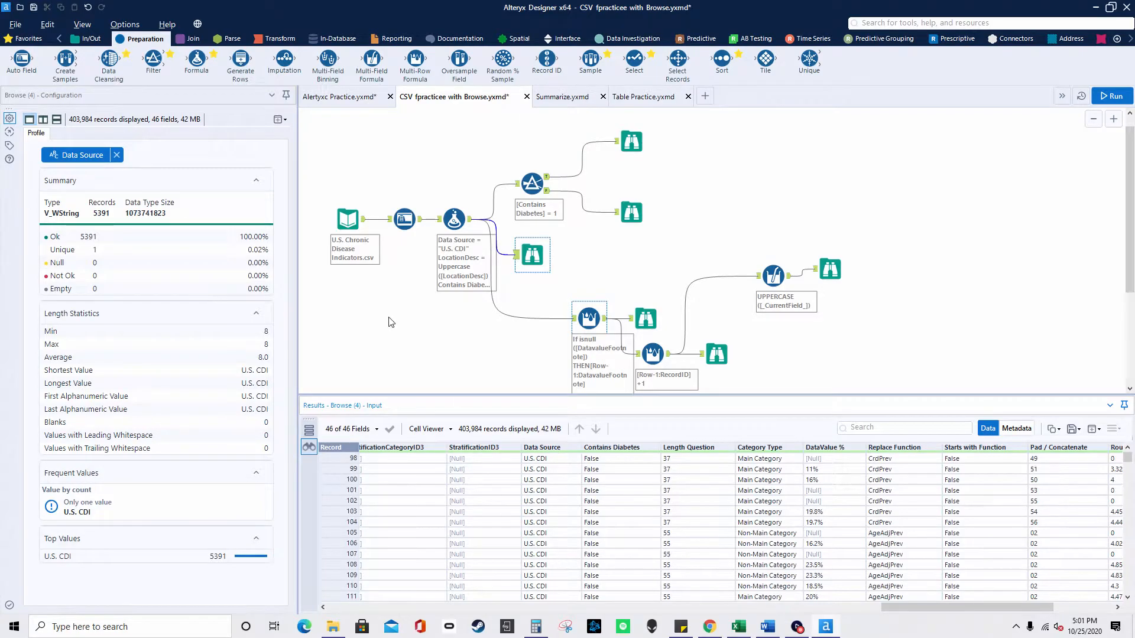
Step: Inspect the Formula tool's LocationDesc expression and compare it with the LocationDesc values in the Browse output
left_click(454, 219)
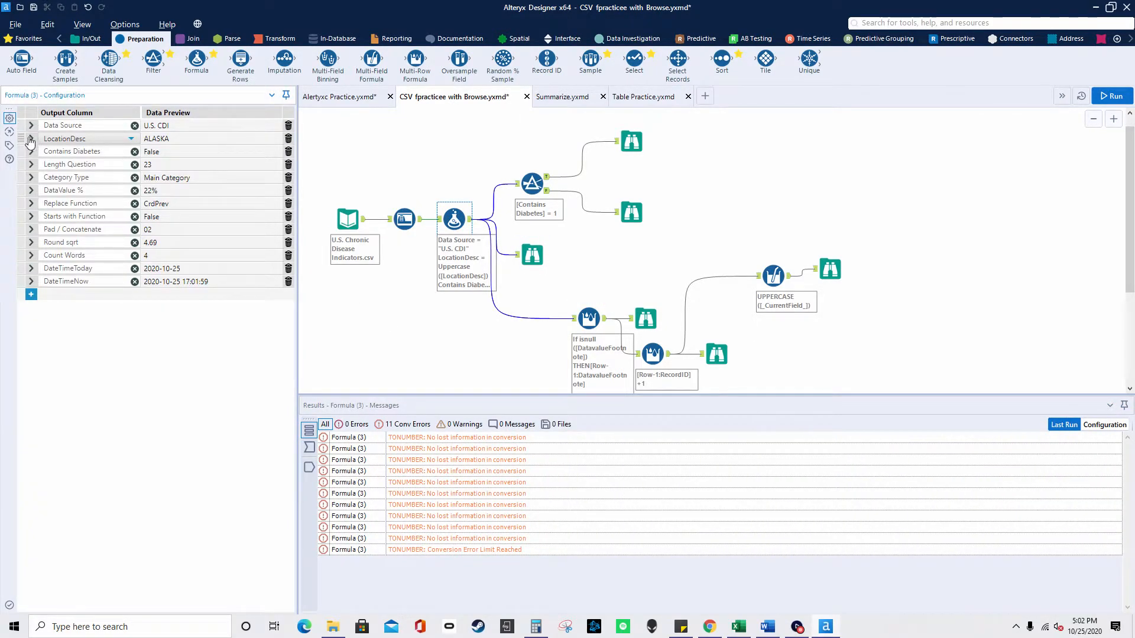
left_click(32, 139)
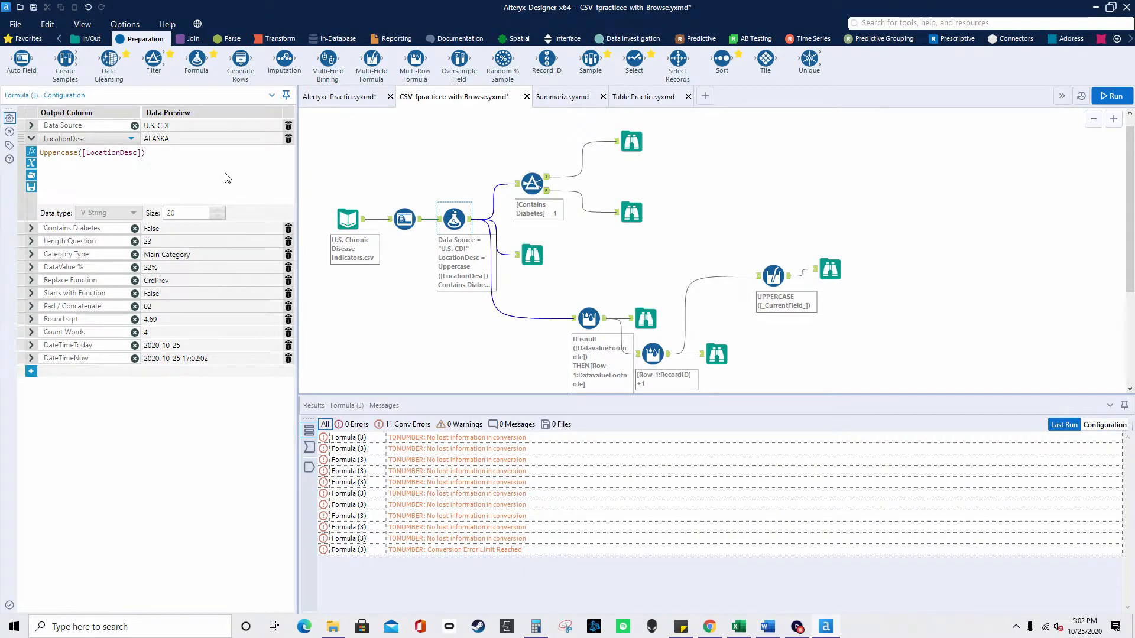
left_click(533, 255)
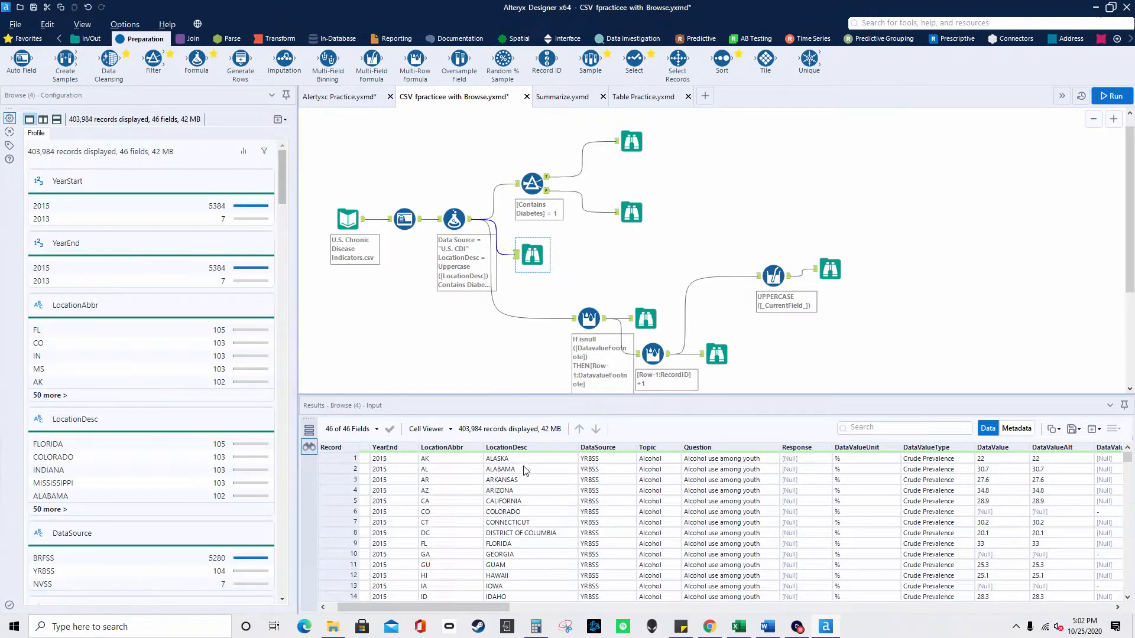
Step: Inspect the Formula tool's Contains Diabetes expression and its data type, checking them against the Browse output
left_click(457, 230)
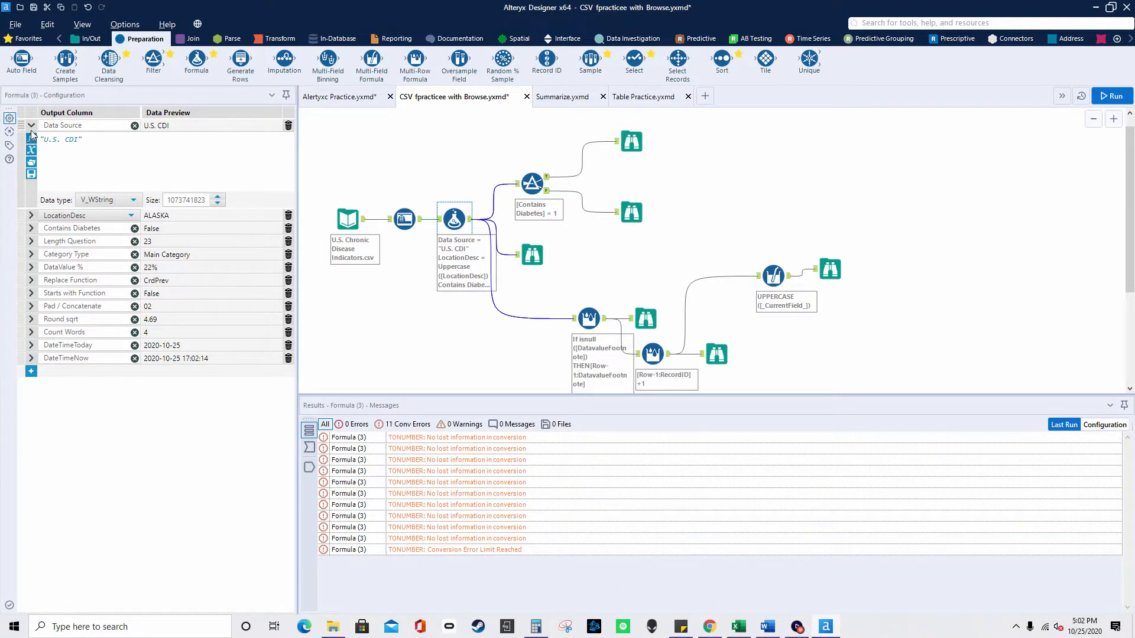
left_click(31, 125)
left_click(31, 151)
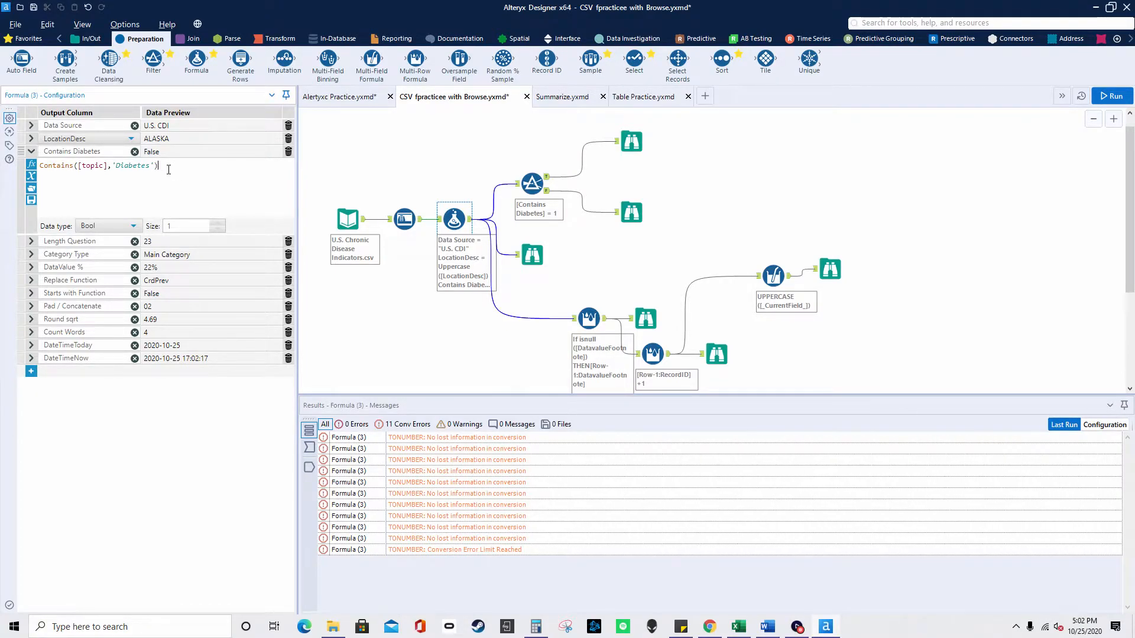
left_click(540, 253)
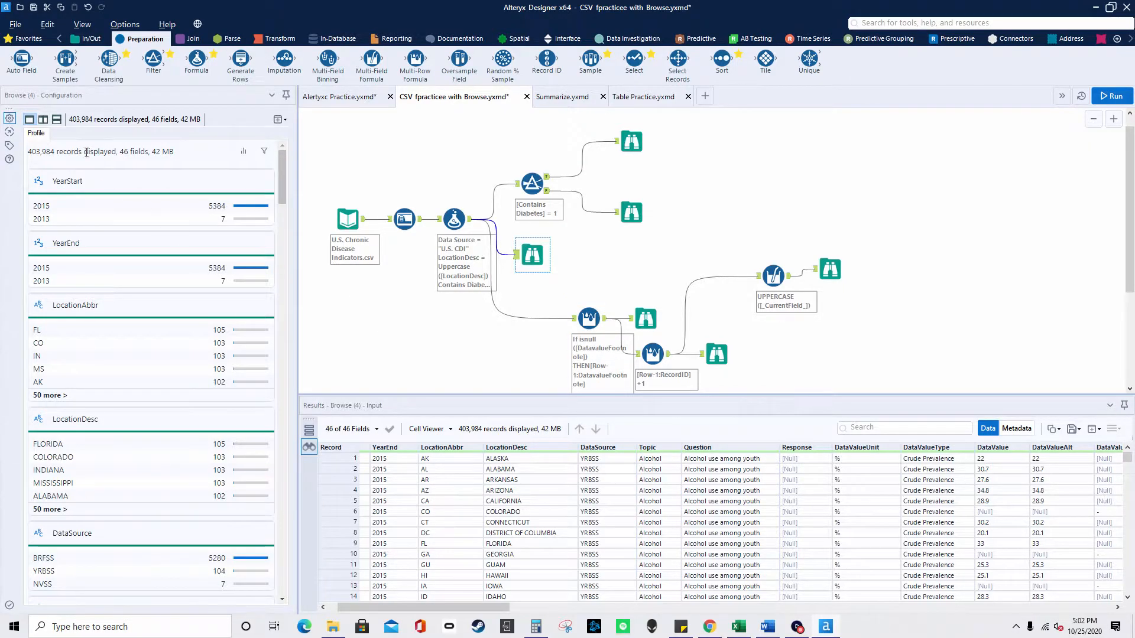
left_click(455, 217)
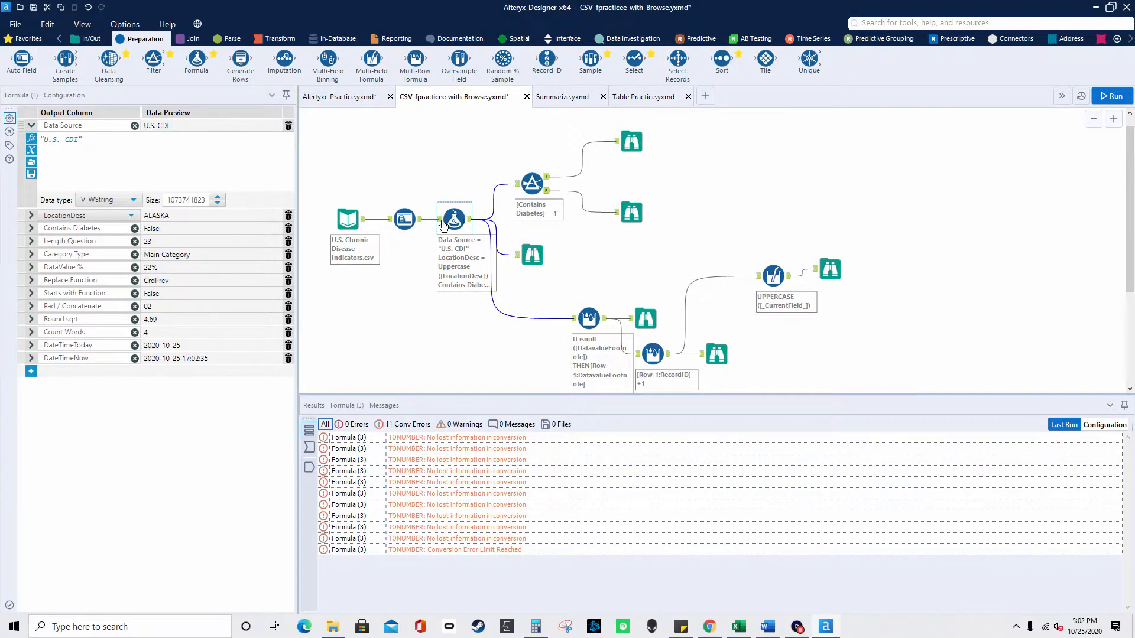
left_click(71, 231)
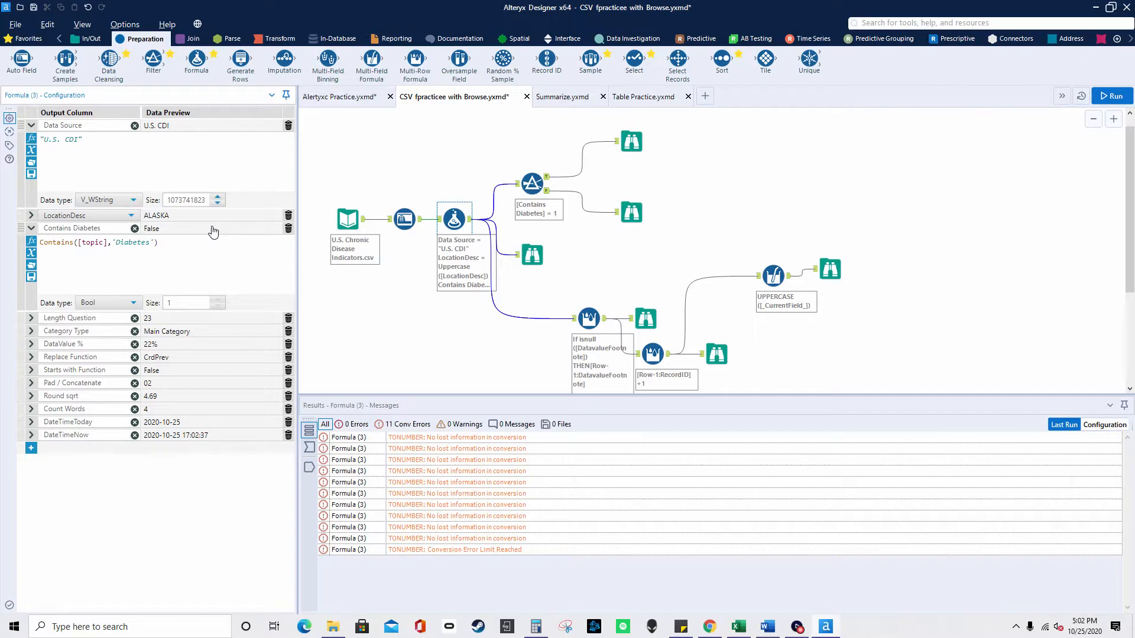
left_click(532, 254)
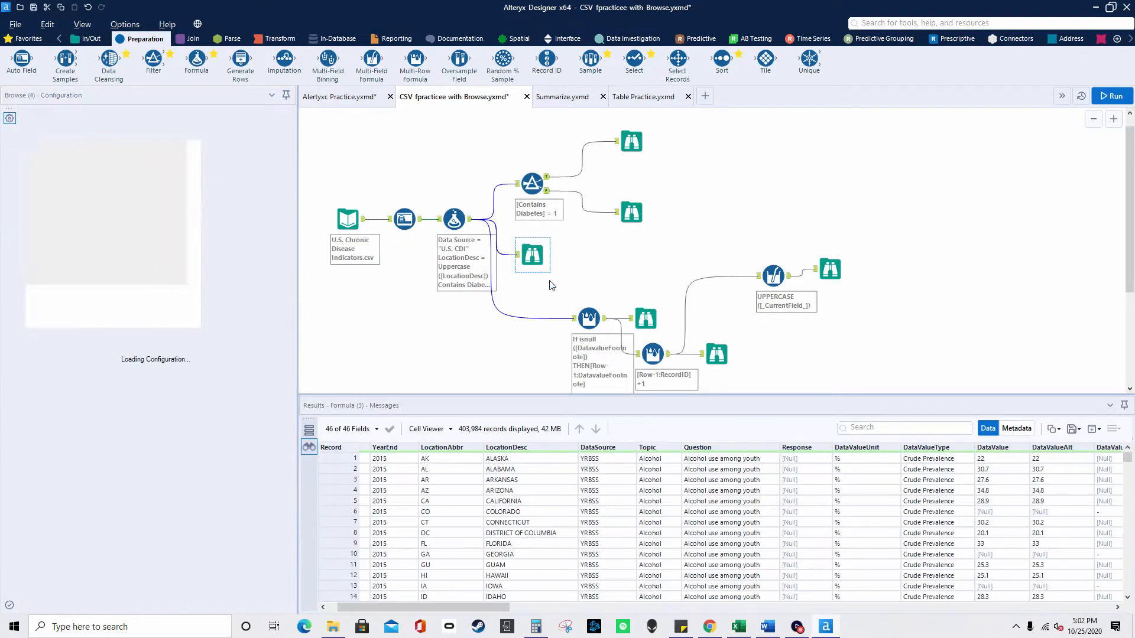
mouse_move(1127, 458)
left_mouse_down()
mouse_move(1129, 468)
mouse_move(1128, 458)
left_mouse_up()
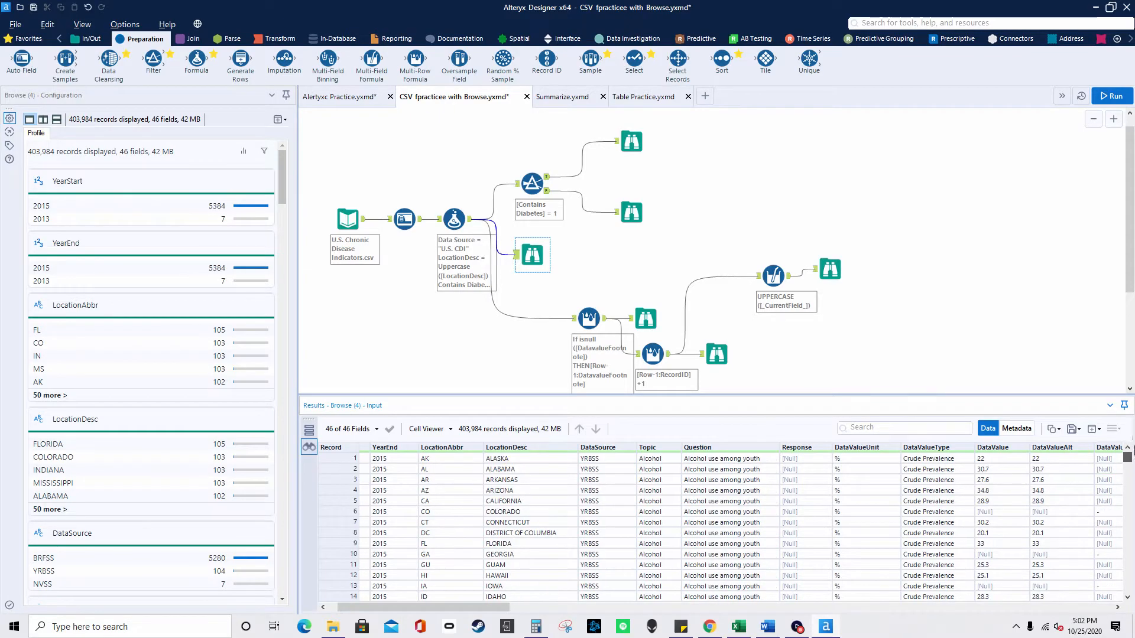
left_click(454, 220)
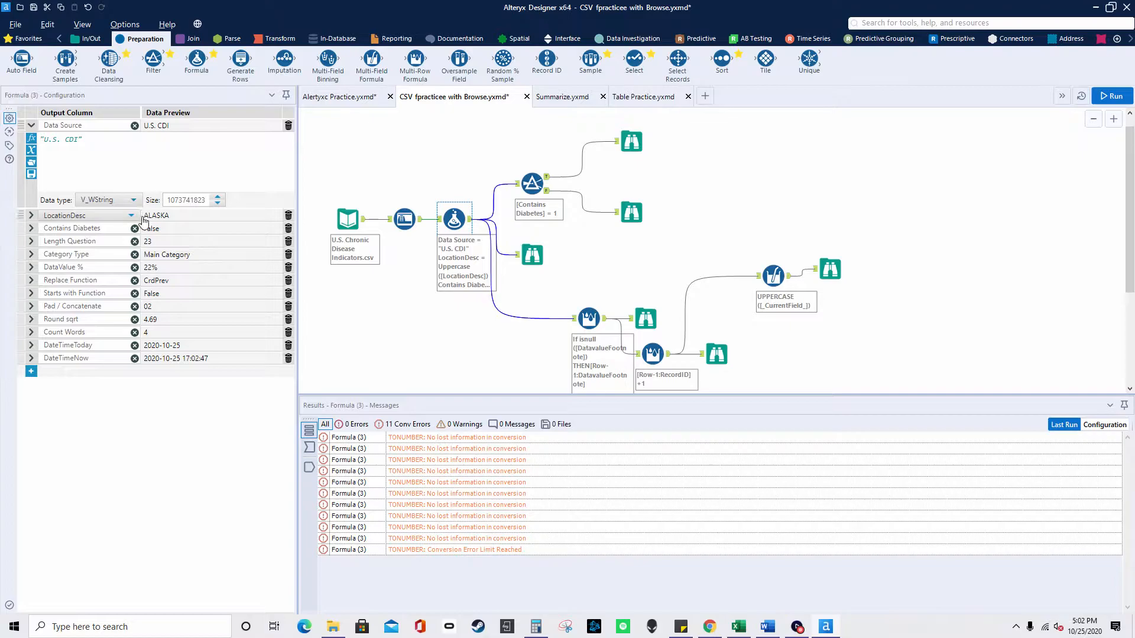
left_click(58, 233)
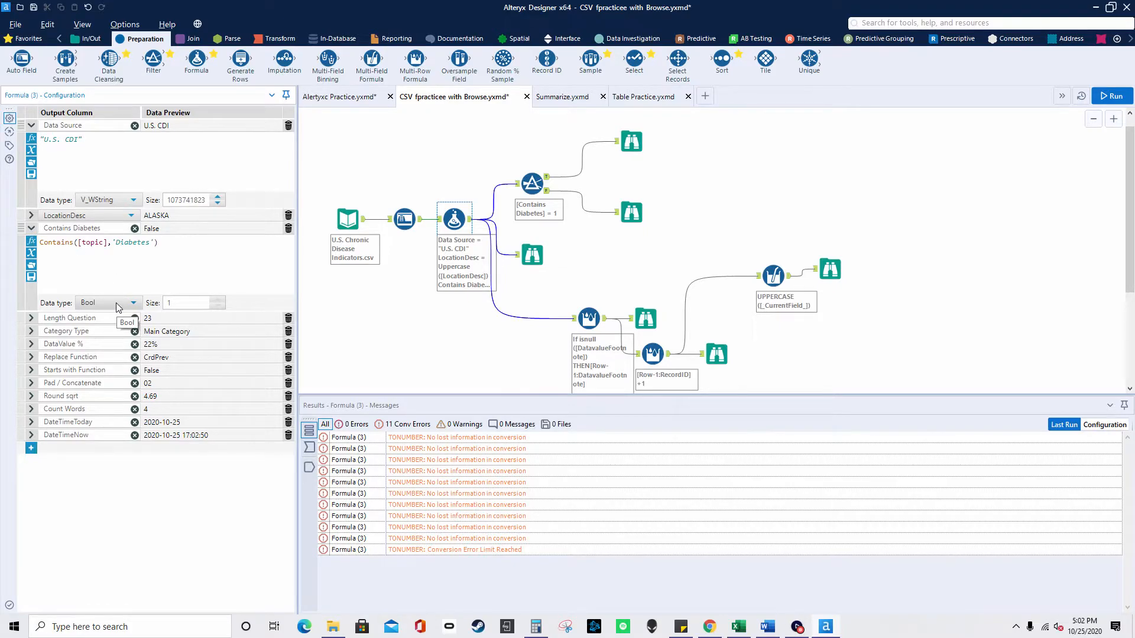
Step: Examine the Contains Diabetes column and its profile in the Browse output, and compare it with the Topic column
left_click(532, 255)
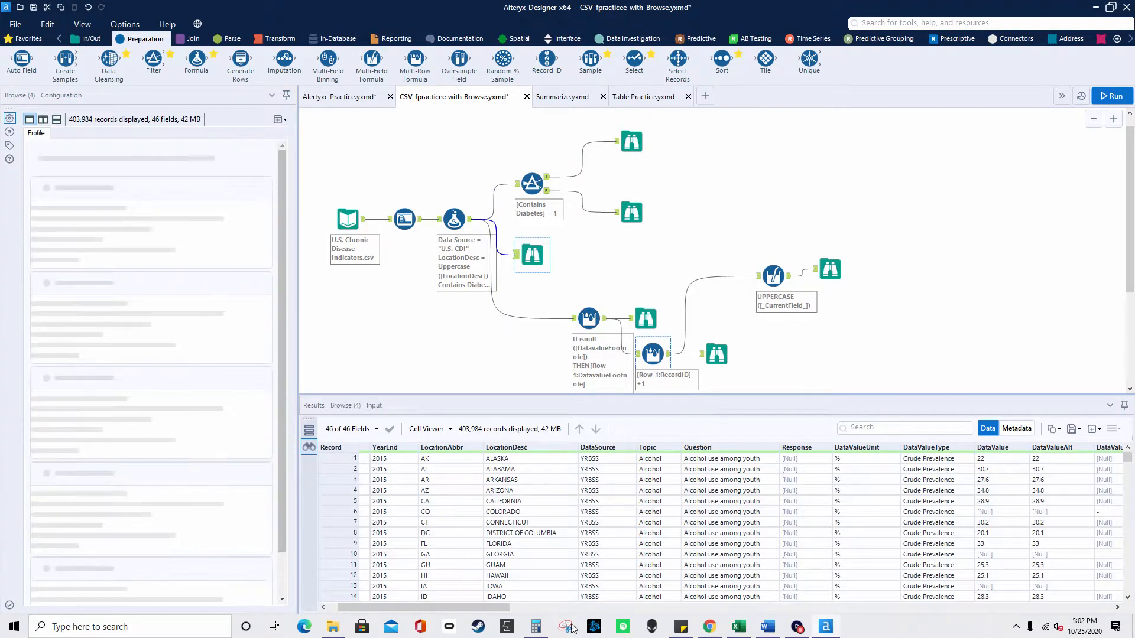
left_click_drag(499, 607, 1104, 597)
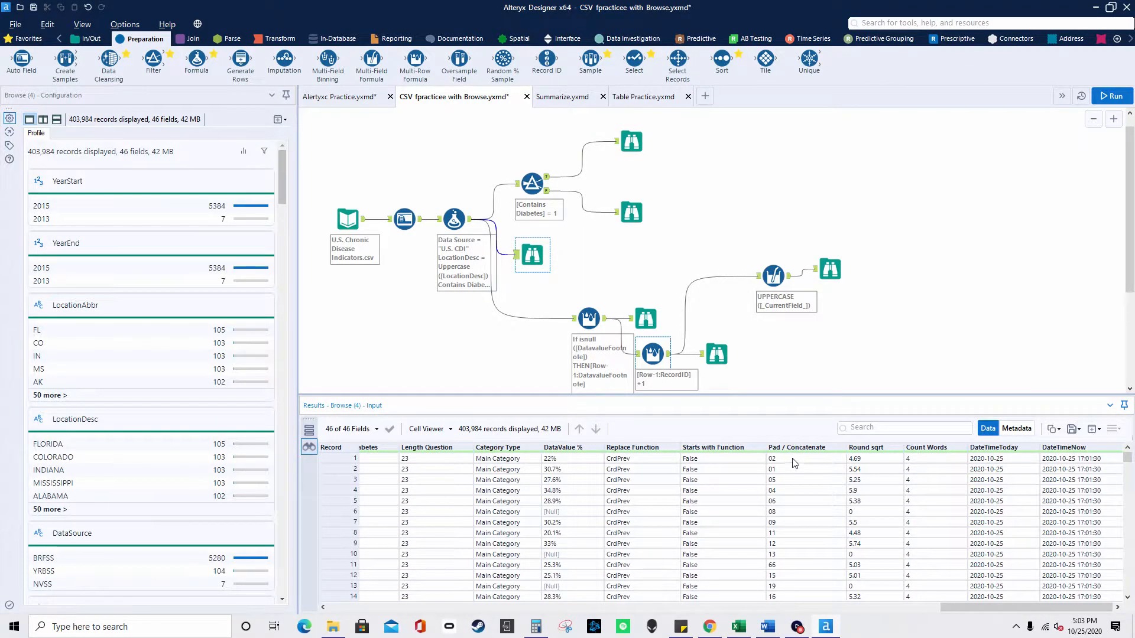
left_click_drag(998, 605, 948, 604)
left_click(559, 458)
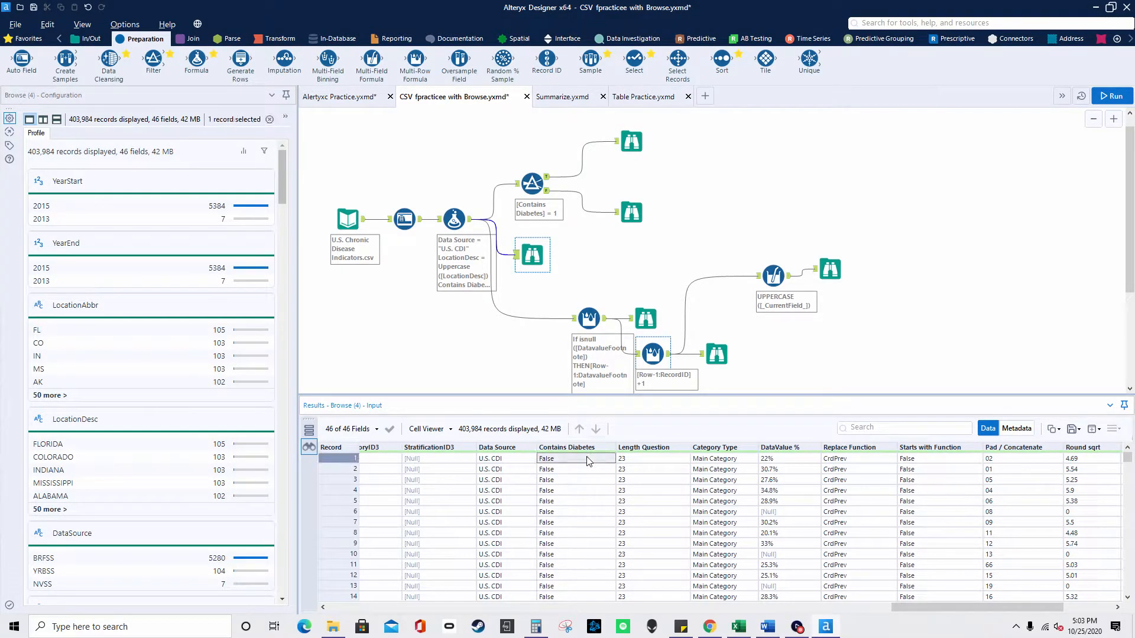
left_click_drag(920, 607, 368, 589)
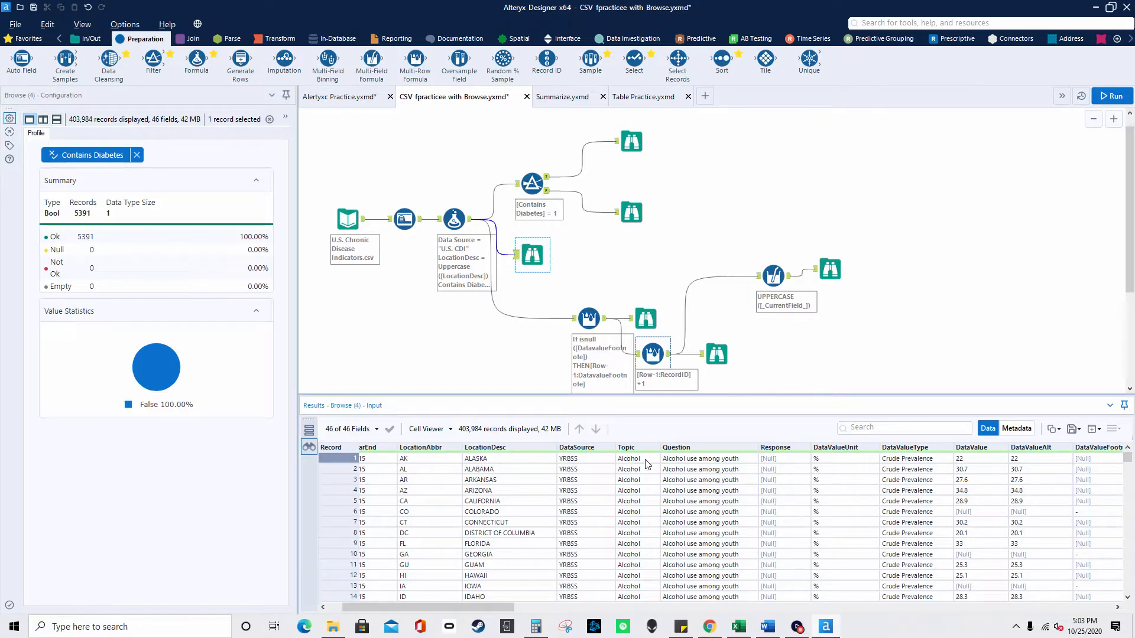
Step: Find records with the Diabetes topic in the Browse output and check their Contains Diabetes values
scroll(645, 509, "down", 20)
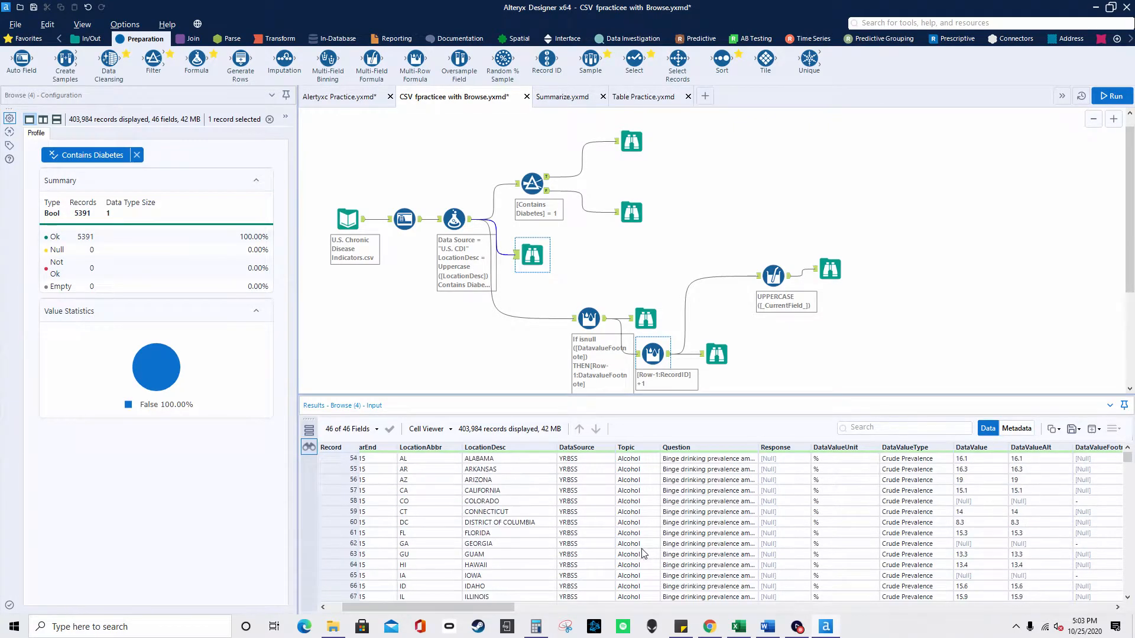
scroll(644, 556, "down", 20)
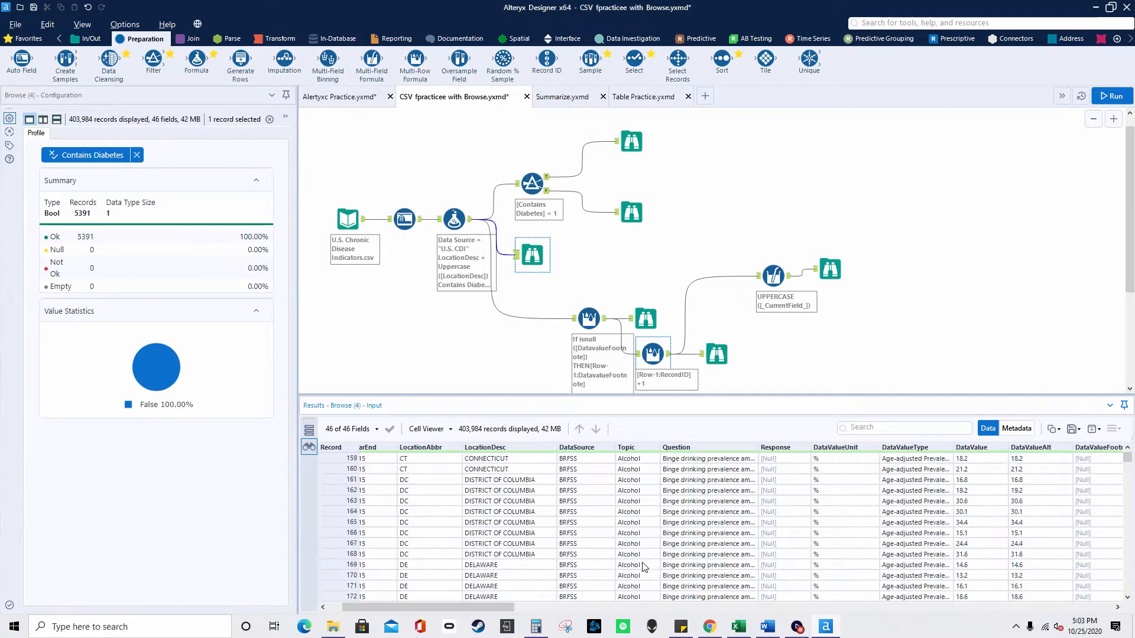
scroll(644, 567, "down", 3)
left_click_drag(1127, 458, 1130, 469)
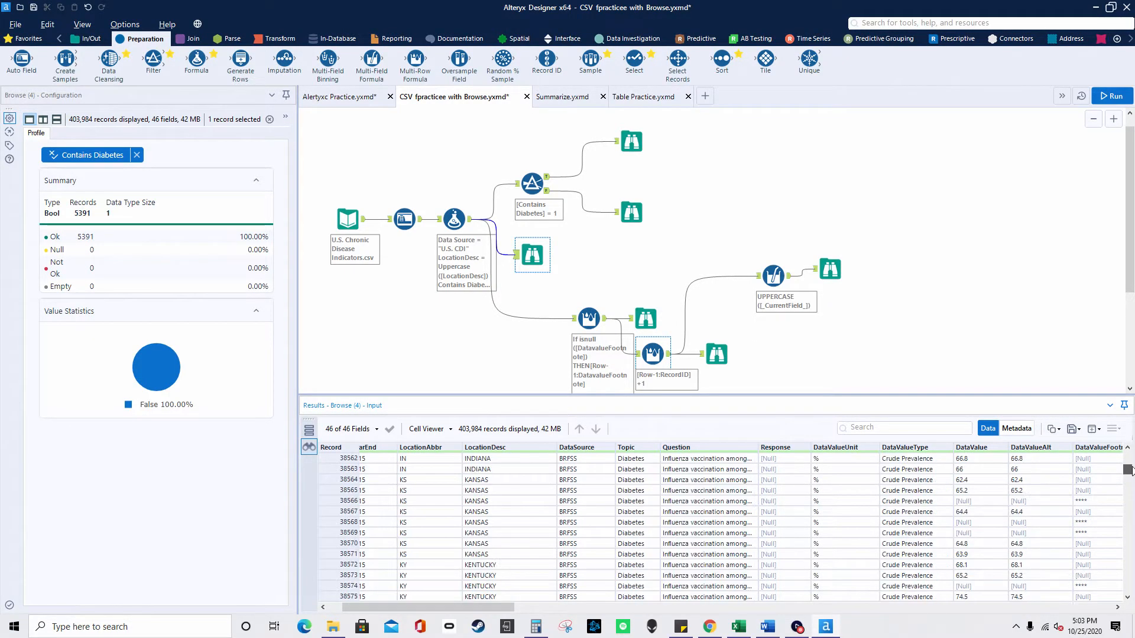
left_click(636, 533)
left_click_drag(491, 610, 989, 594)
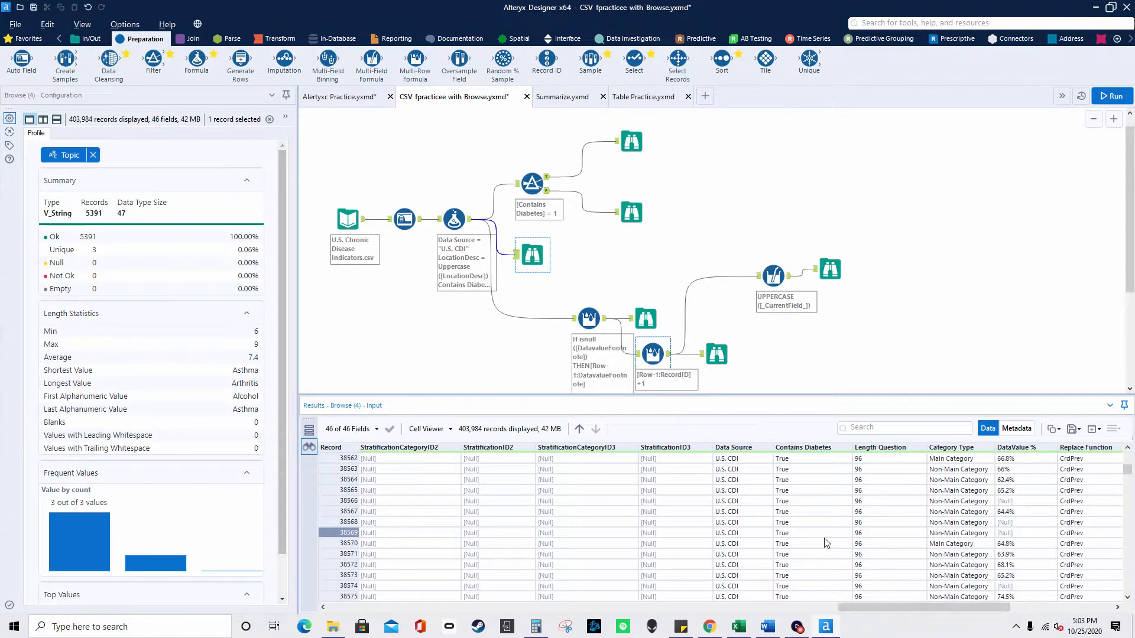
Step: Inspect the Formula tool's Length Question expression, collapsing the Data Source and Contains Diabetes expressions
left_click(454, 219)
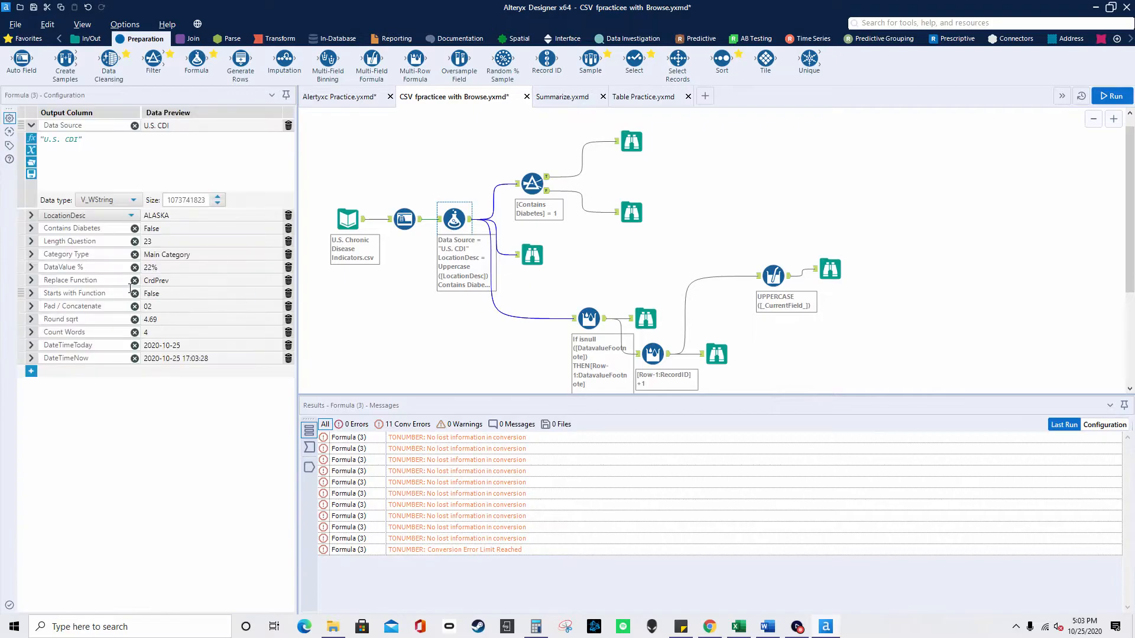
left_click(31, 125)
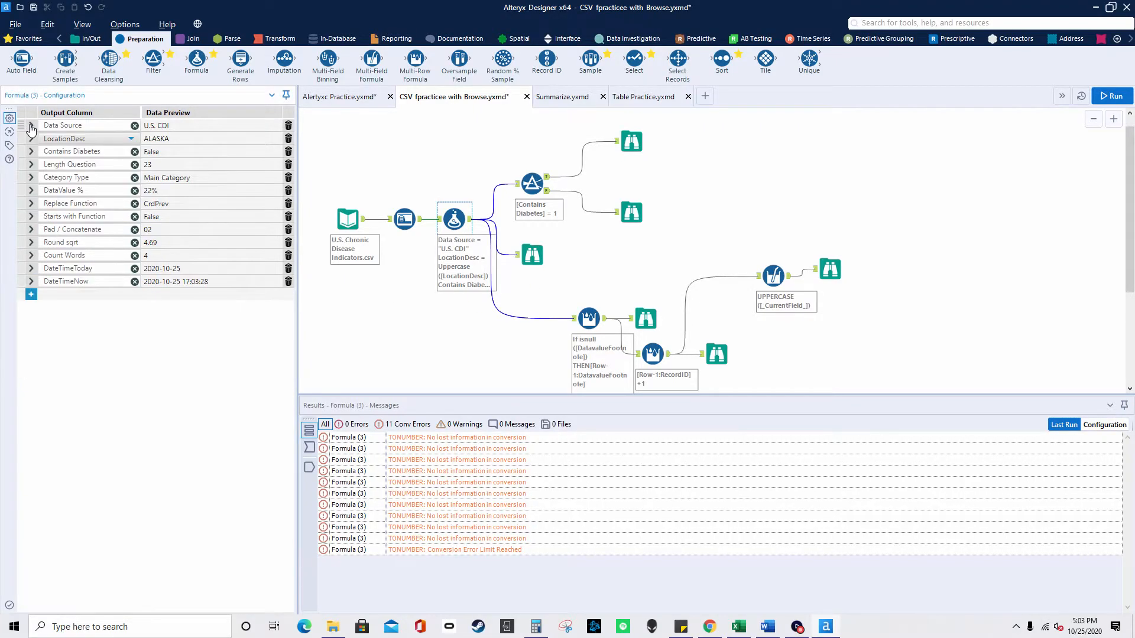
left_click(31, 165)
left_click(31, 151)
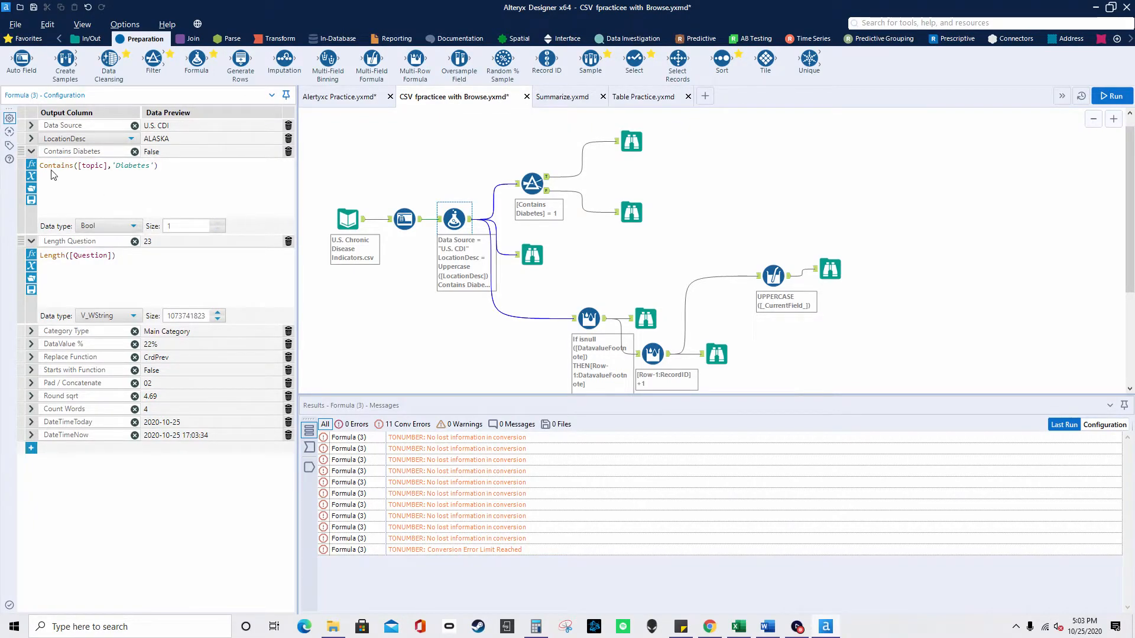
left_click(30, 151)
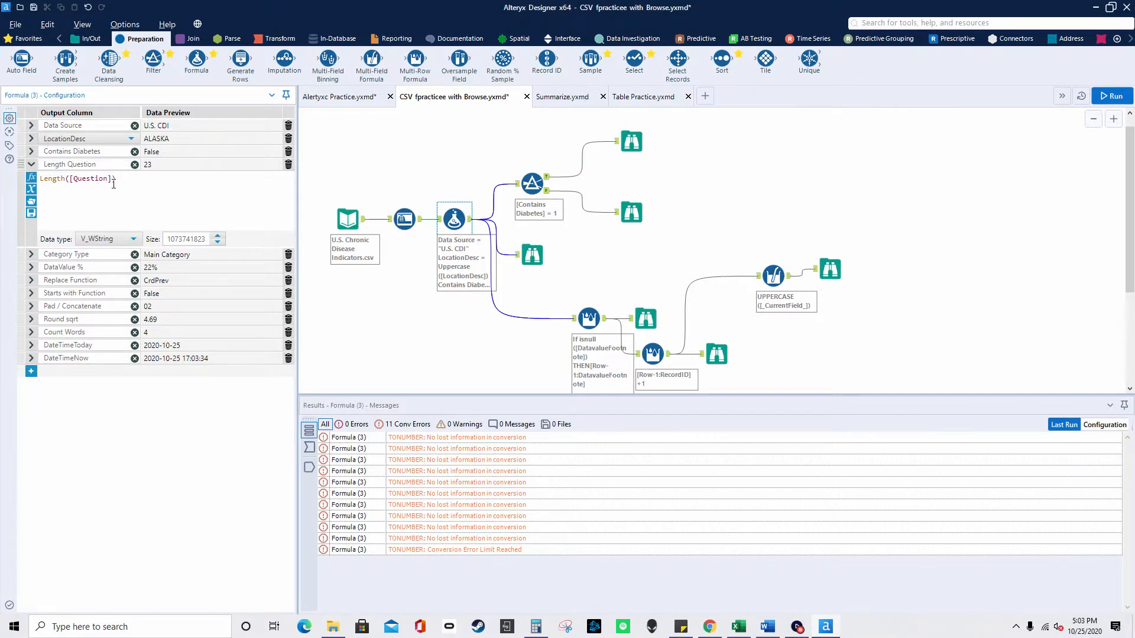
Step: Examine the Length Question column and its profile in the Browse output, and compare it with the Question column
left_click(532, 255)
left_click_drag(493, 609, 1062, 604)
scroll(673, 550, "down", 13)
left_click_drag(1128, 460, 1129, 463)
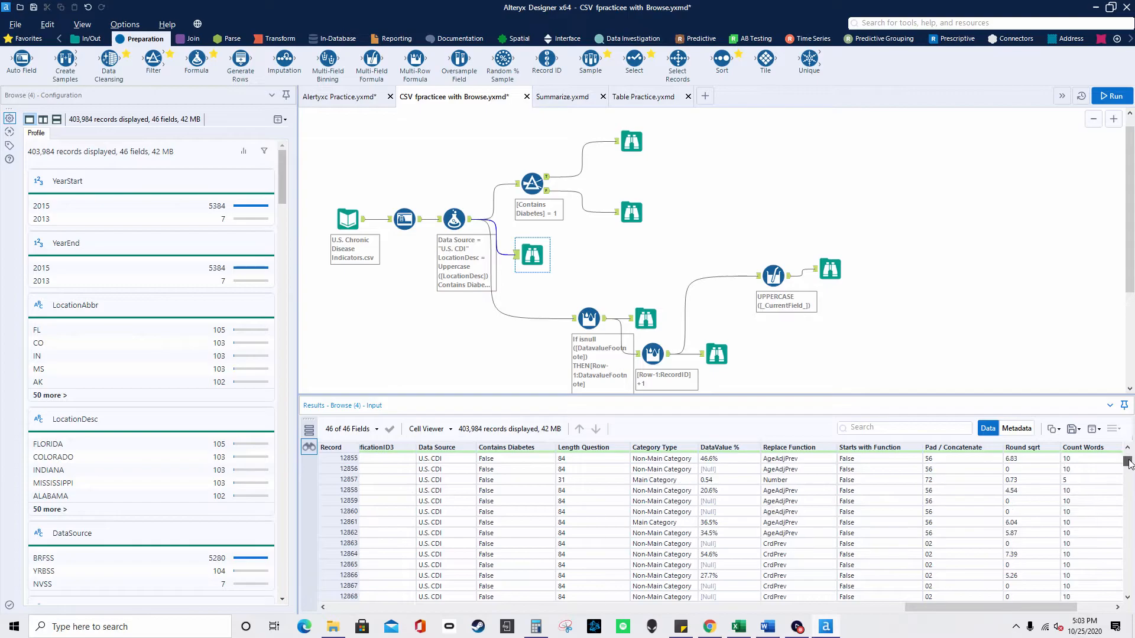
left_click(591, 511)
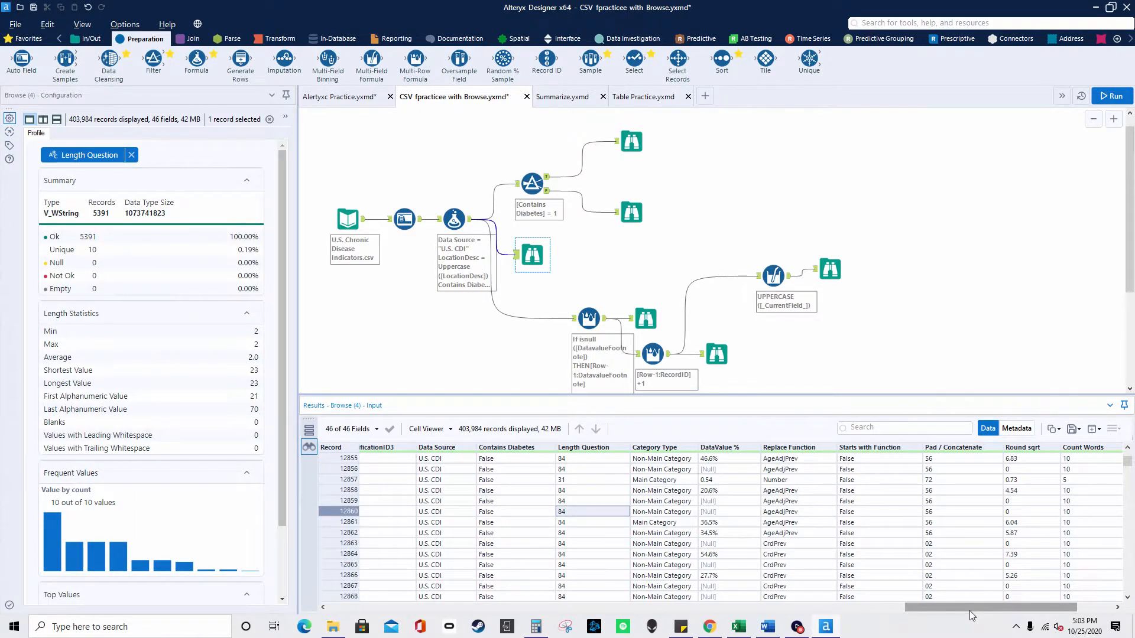
left_click_drag(970, 611, 378, 573)
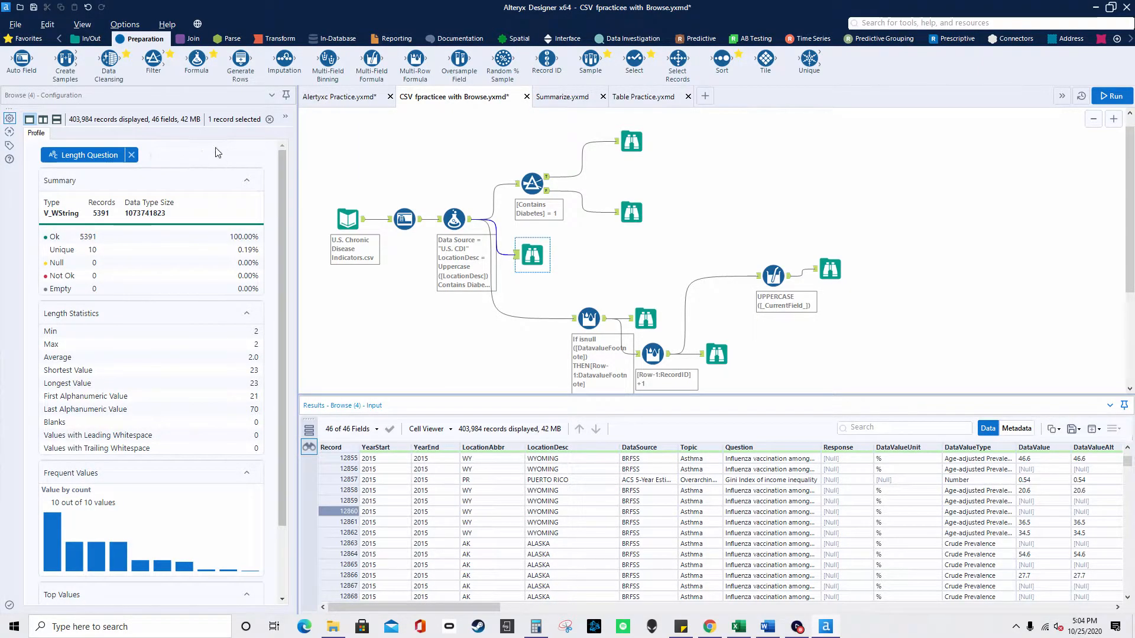
Step: Inspect the Formula tool's Category Type expression, highlighting the 'Overall' condition and the 'Main Category' and 'Non-Main Category' results
left_click(451, 223)
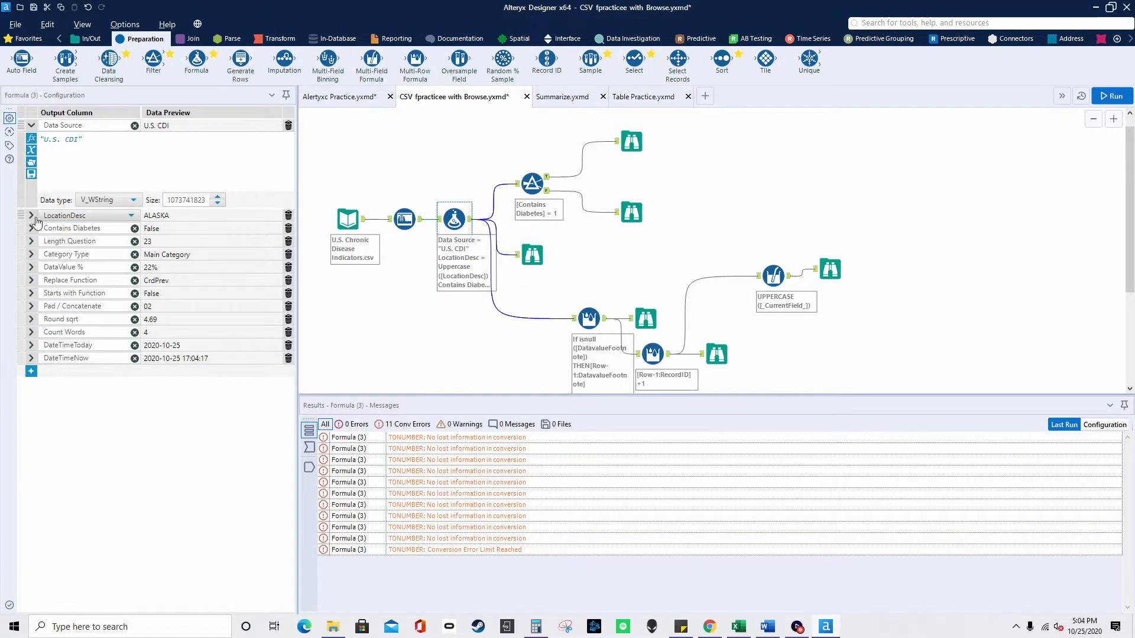
left_click(32, 126)
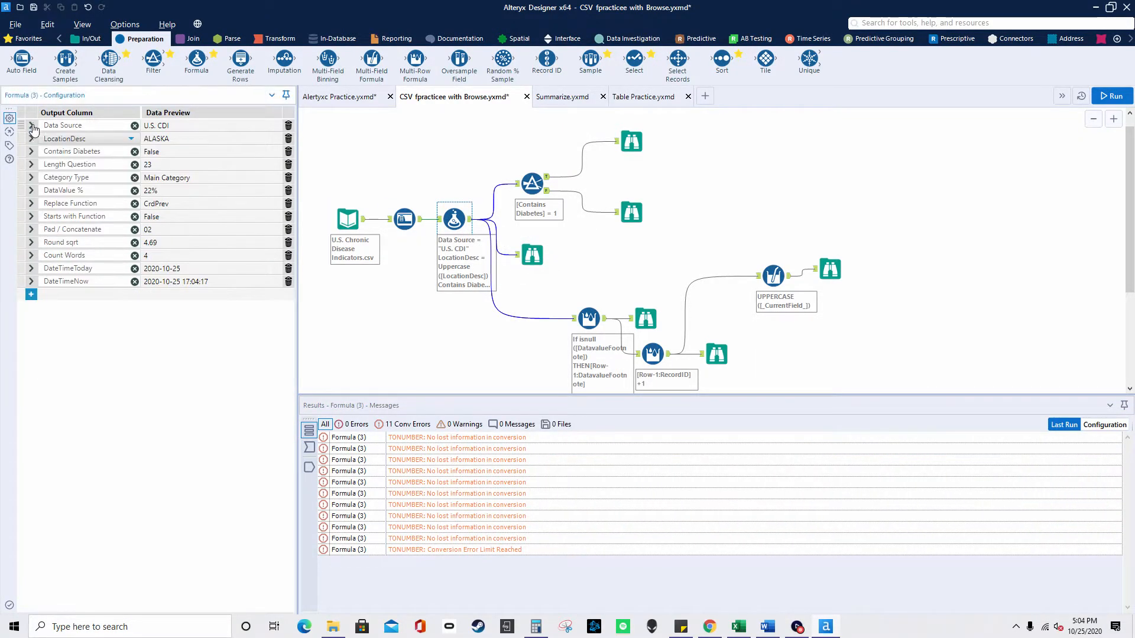
left_click(30, 178)
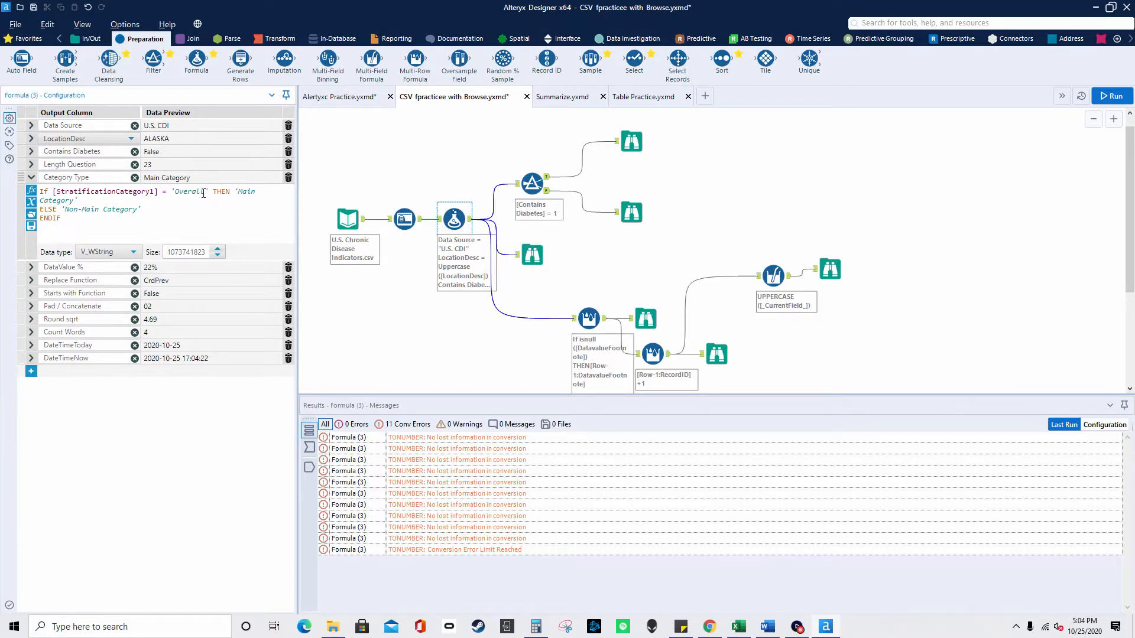
left_click_drag(205, 193, 175, 195)
left_click_drag(72, 201, 228, 195)
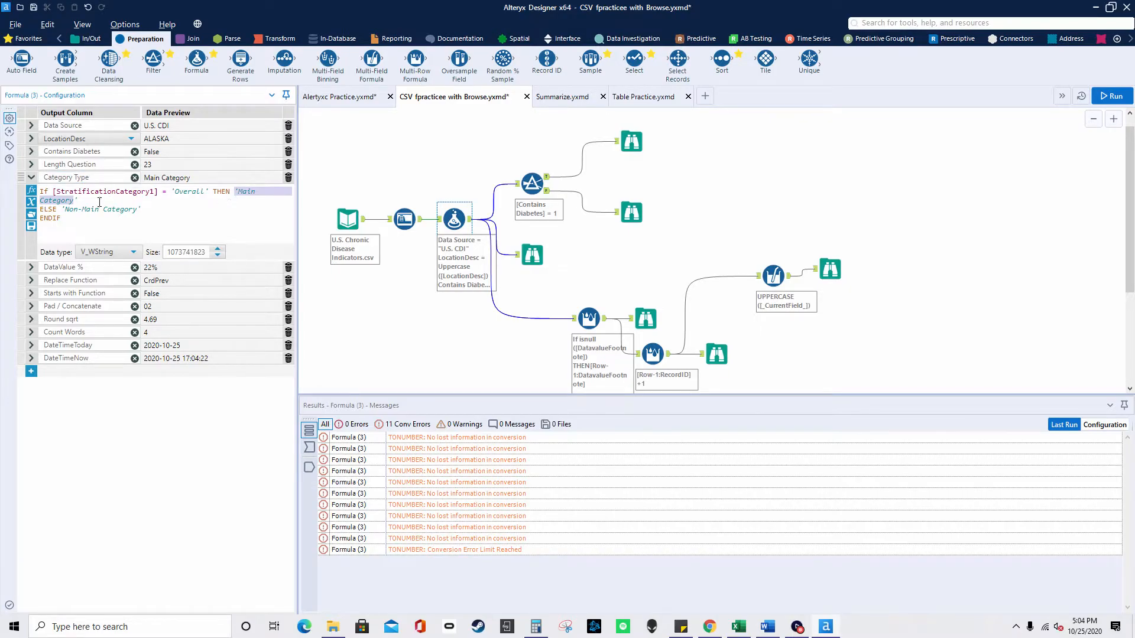
left_click_drag(66, 209, 136, 210)
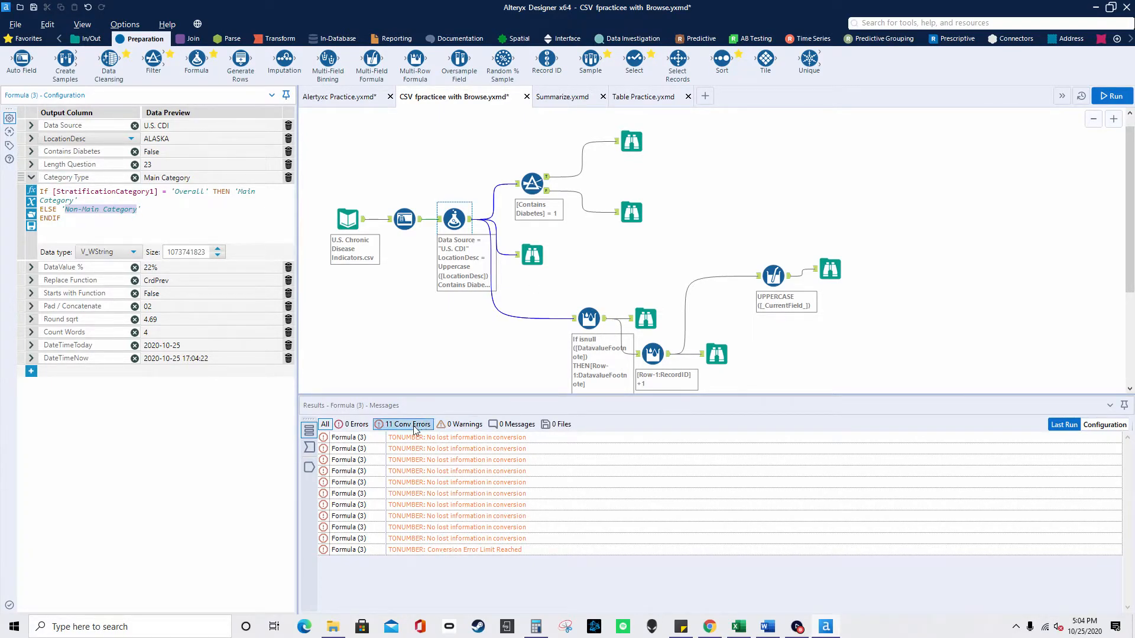
Step: Examine the Category Type column's profile and its values further down the Browse records
left_click(532, 260)
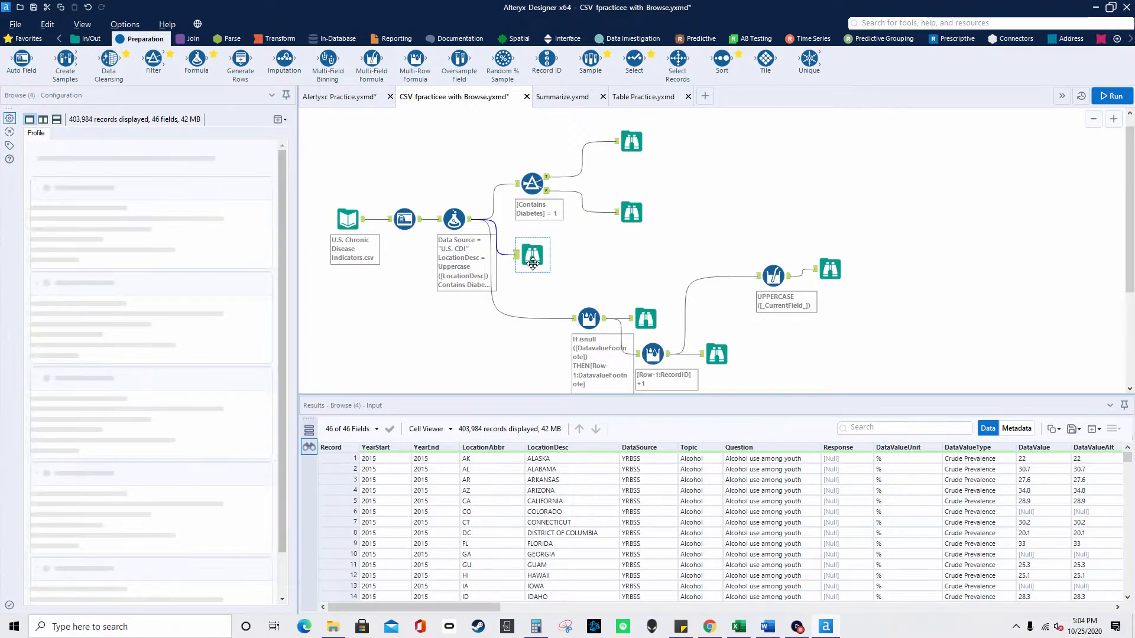
left_click_drag(496, 611, 1047, 597)
left_click(770, 461)
scroll(857, 517, "down", 10)
left_click_drag(1125, 456, 1126, 470)
left_click(786, 525)
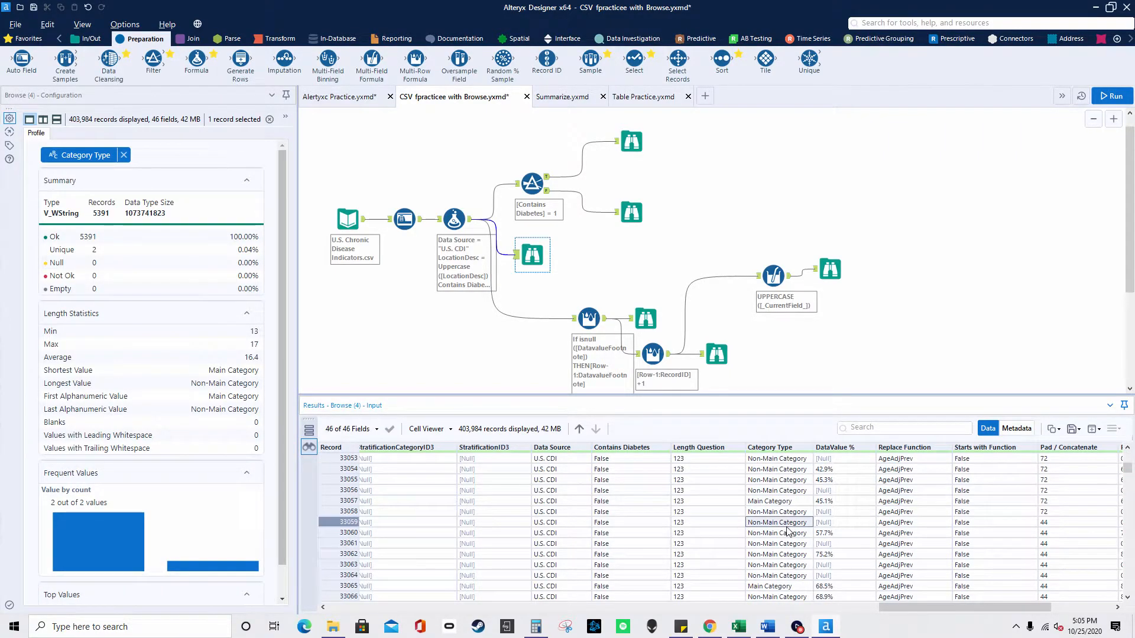
Step: Inspect the Formula tool's DataValue % expression, highlighting its non-null check and the part that appends the percent sign
left_click(454, 220)
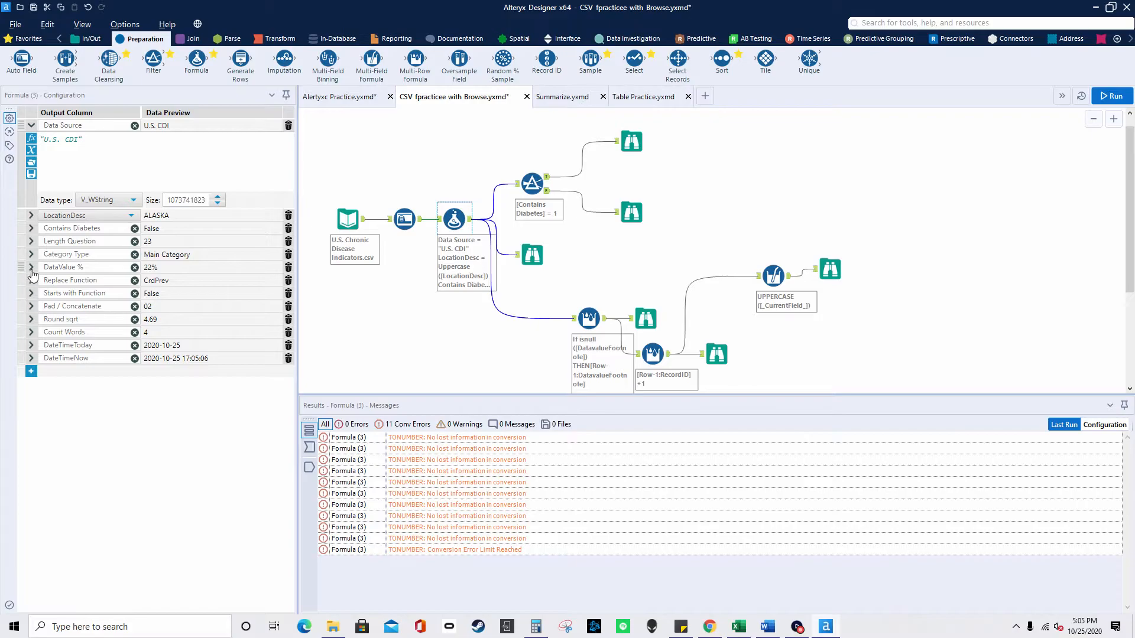
left_click(31, 269)
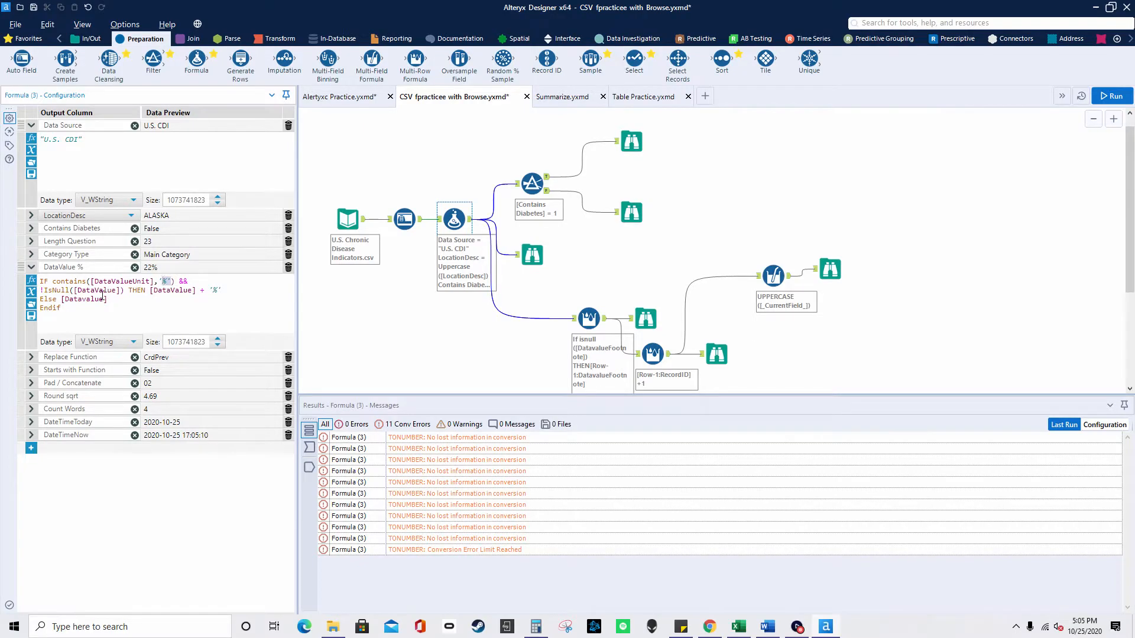
left_click_drag(72, 290, 199, 294)
left_click(225, 289)
Step: Compare the DataValue % column with DataValue and DataValueUnit in the Browse output, and recheck its expression in the Formula tool
left_click(531, 255)
left_click_drag(504, 608, 1110, 585)
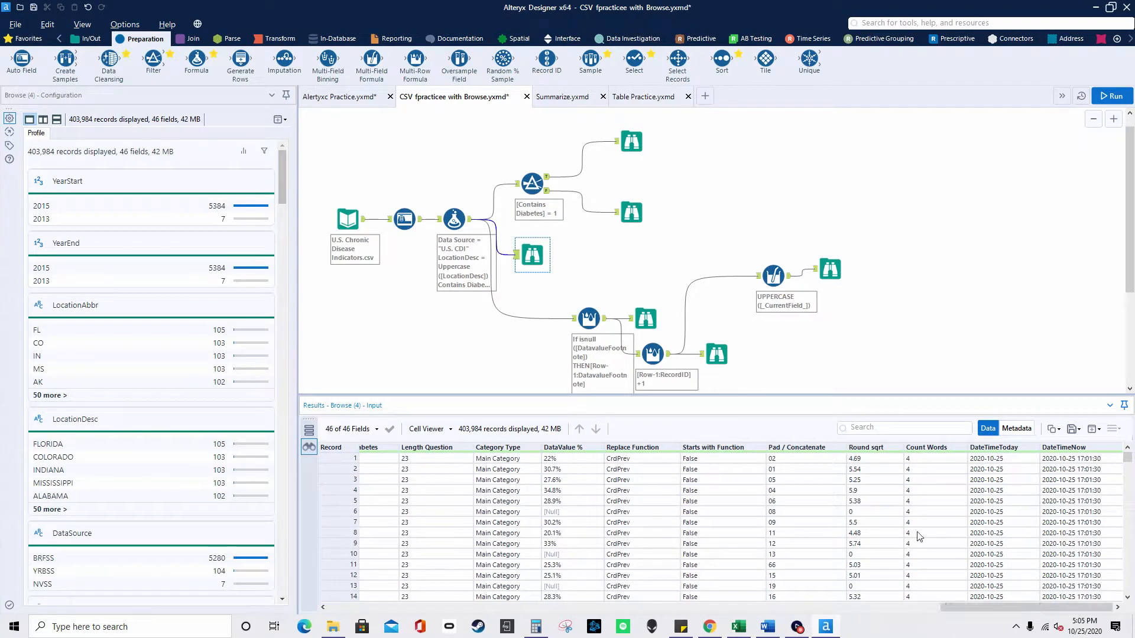
left_click_drag(1013, 610, 999, 614)
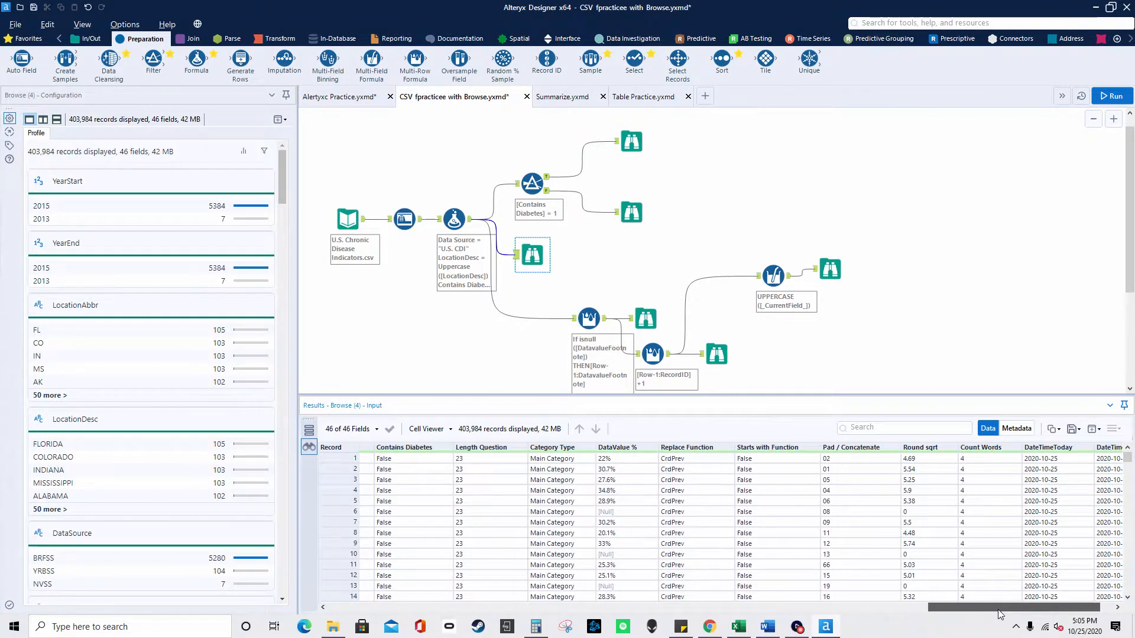
left_click(624, 459)
left_click_drag(993, 607, 500, 609)
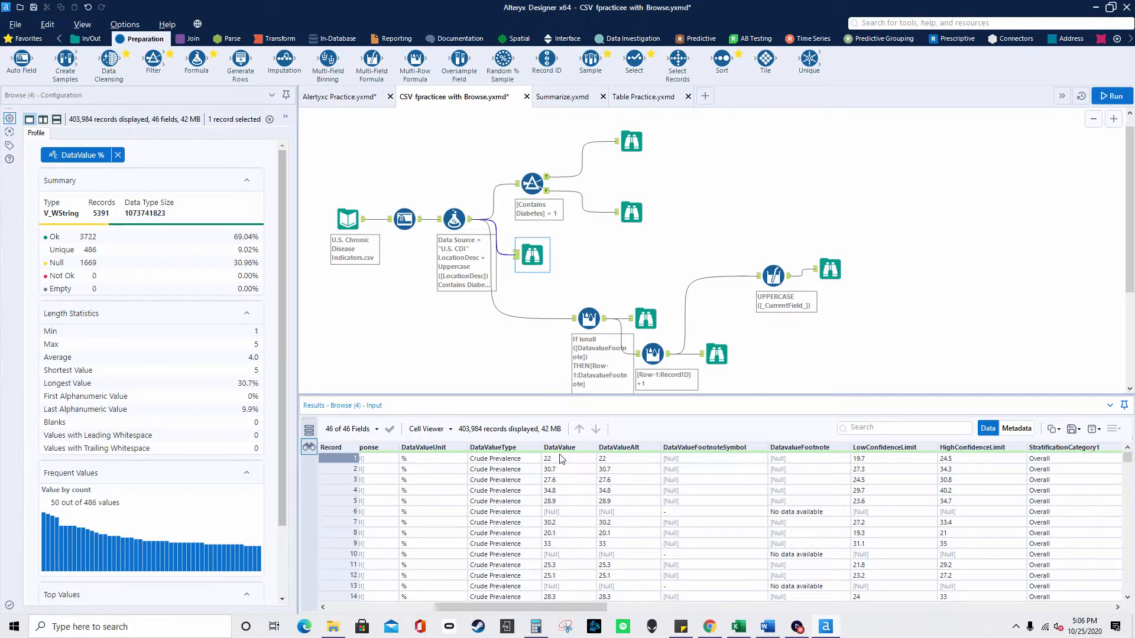
left_click(430, 459)
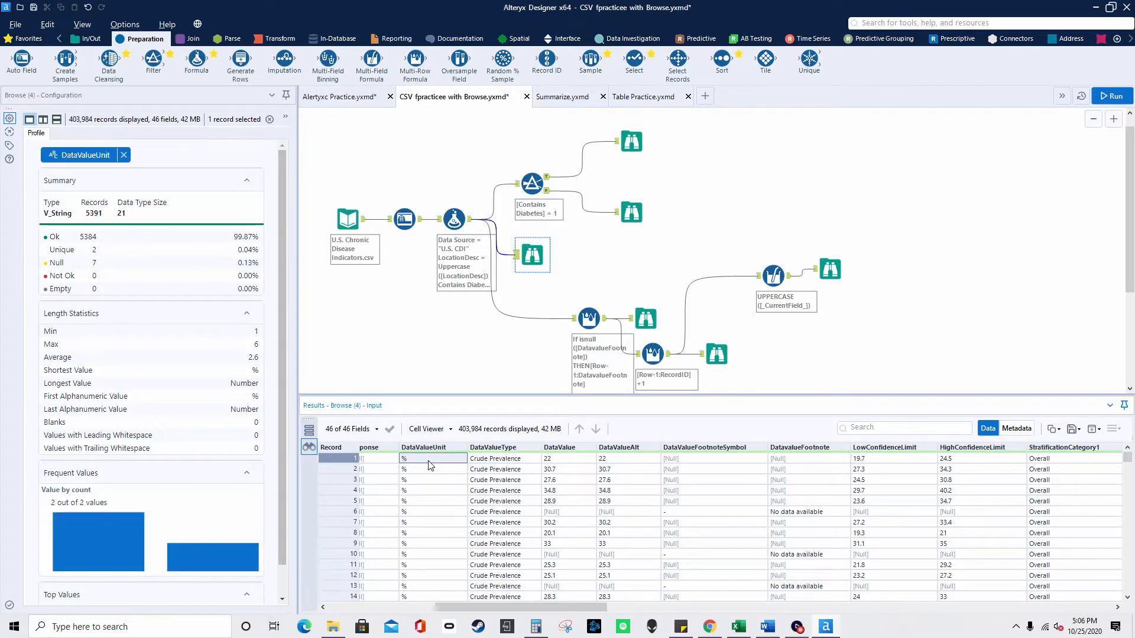
left_click_drag(594, 607, 1033, 596)
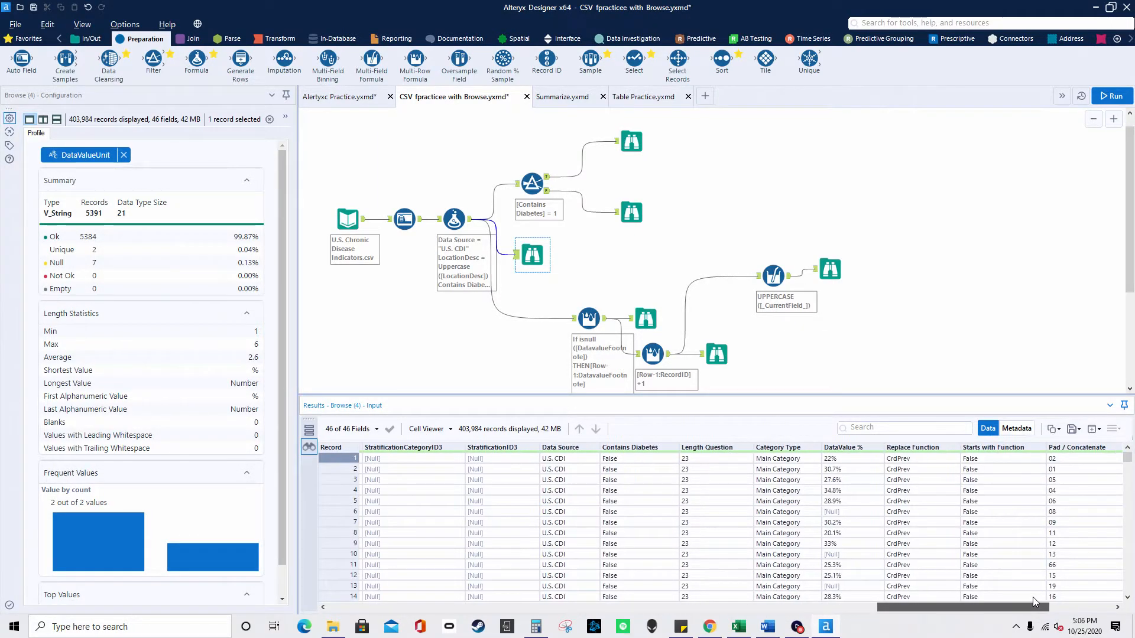
left_click(856, 461)
left_click(454, 219)
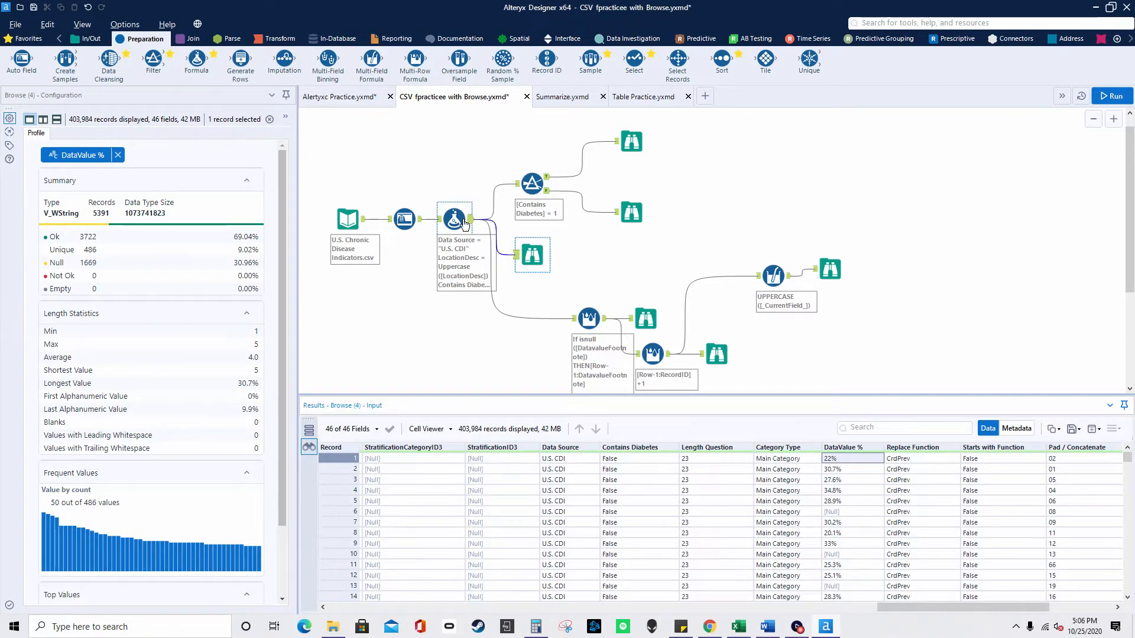
left_click(30, 267)
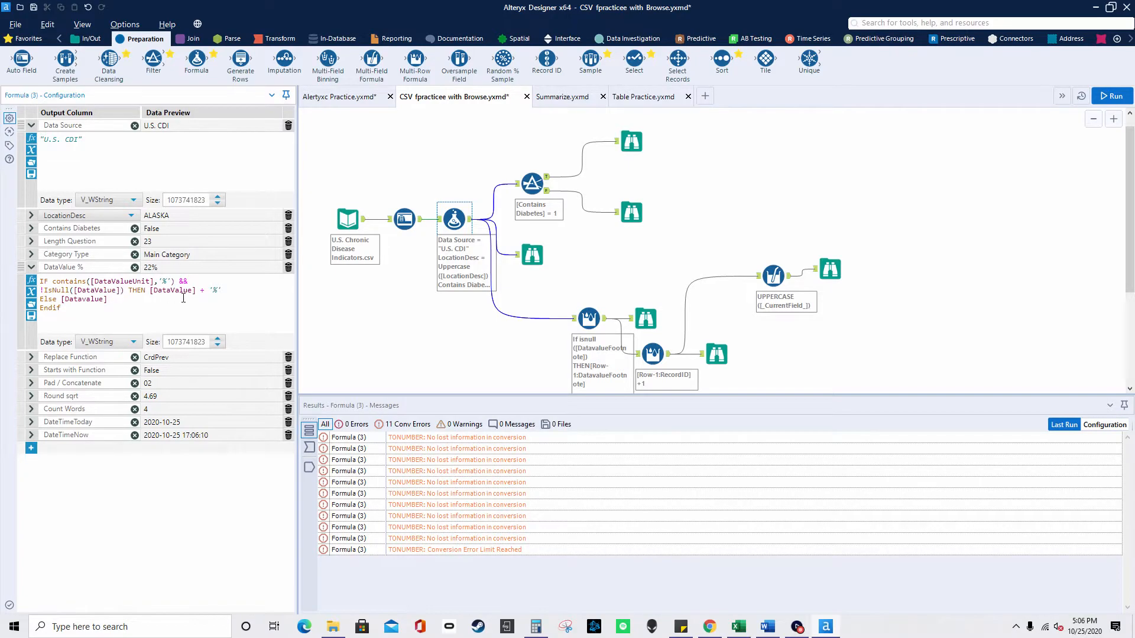
left_click(31, 268)
Step: Inspect the Formula tool's Replace Function expression on DataValueTypeID, highlighting the replacement text 'Number'
left_click(31, 280)
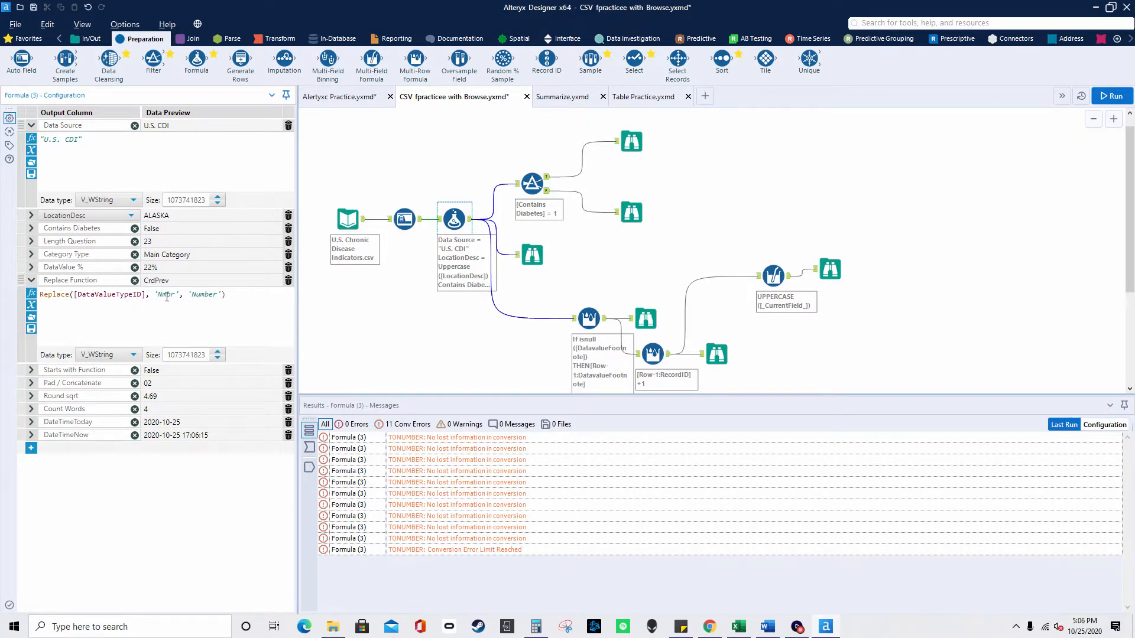
double_click(214, 295)
left_click(30, 280)
Step: Inspect the Formula tool's Starts with Function expression and check its column's profile and True values in the Browse output
left_click(31, 293)
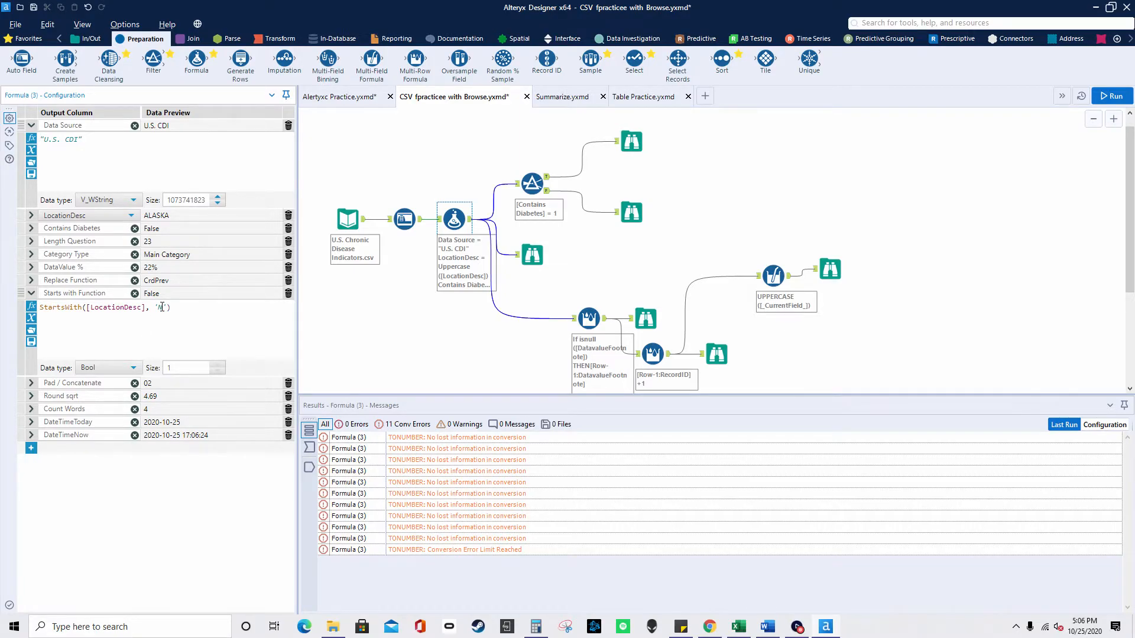
left_click_drag(166, 307, 156, 308)
left_click(531, 255)
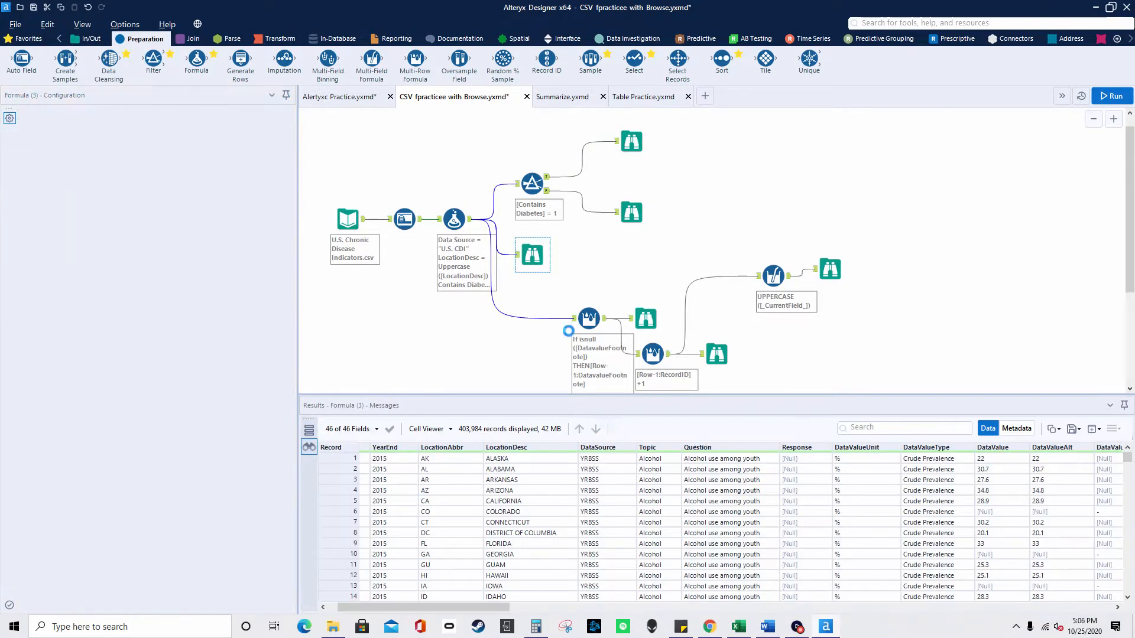
left_click_drag(585, 612, 1078, 602)
left_click(814, 463)
scroll(816, 514, "down", 8)
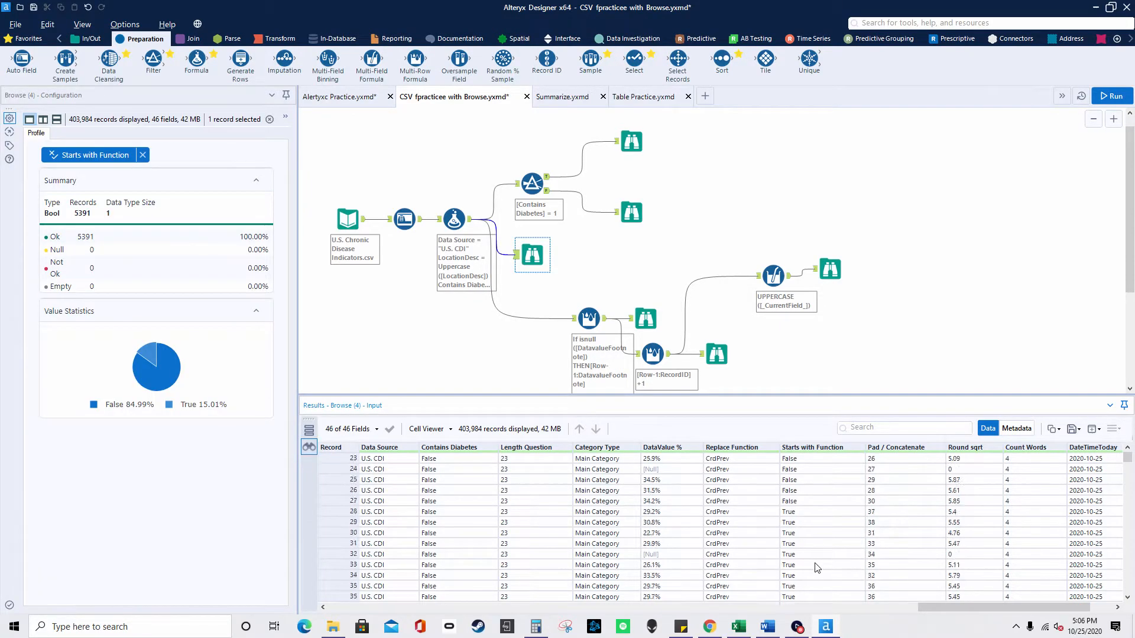
scroll(818, 566, "up", 1)
left_click(816, 543)
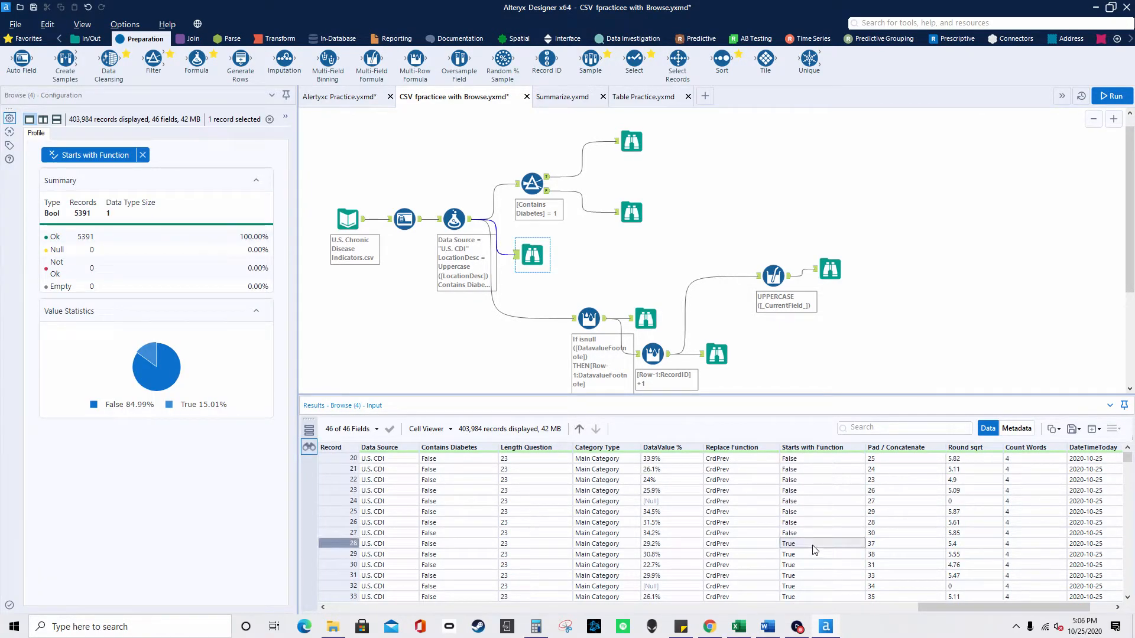
left_click_drag(945, 609, 943, 611)
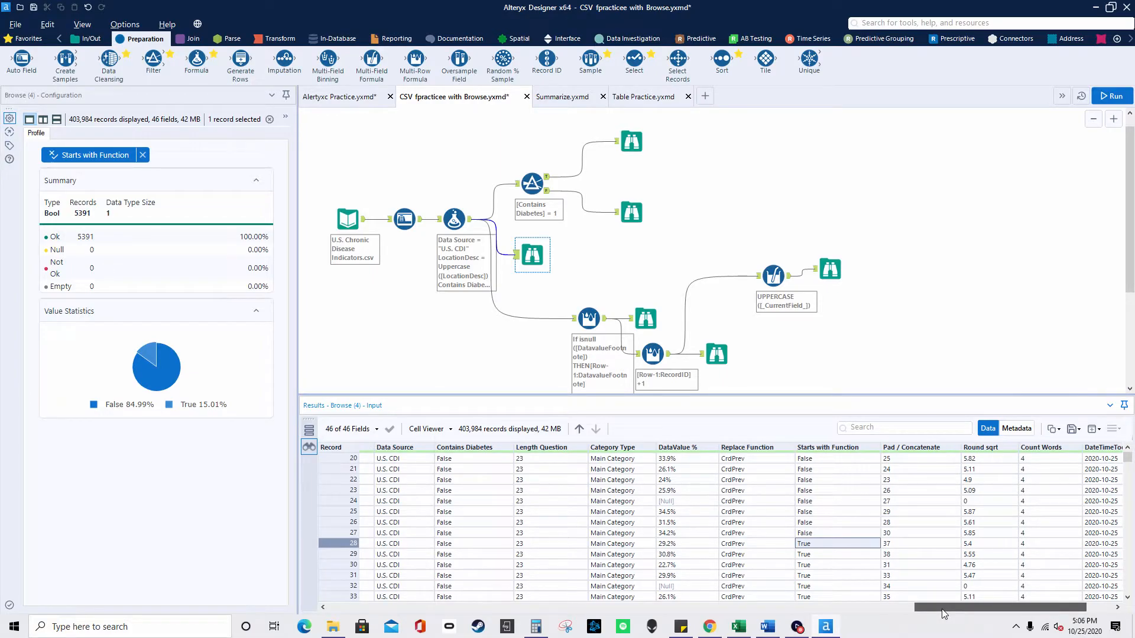
Step: Inspect the Formula tool's Pad / Concatenate expression, which pads LocationID to two characters with zeros
left_click(453, 220)
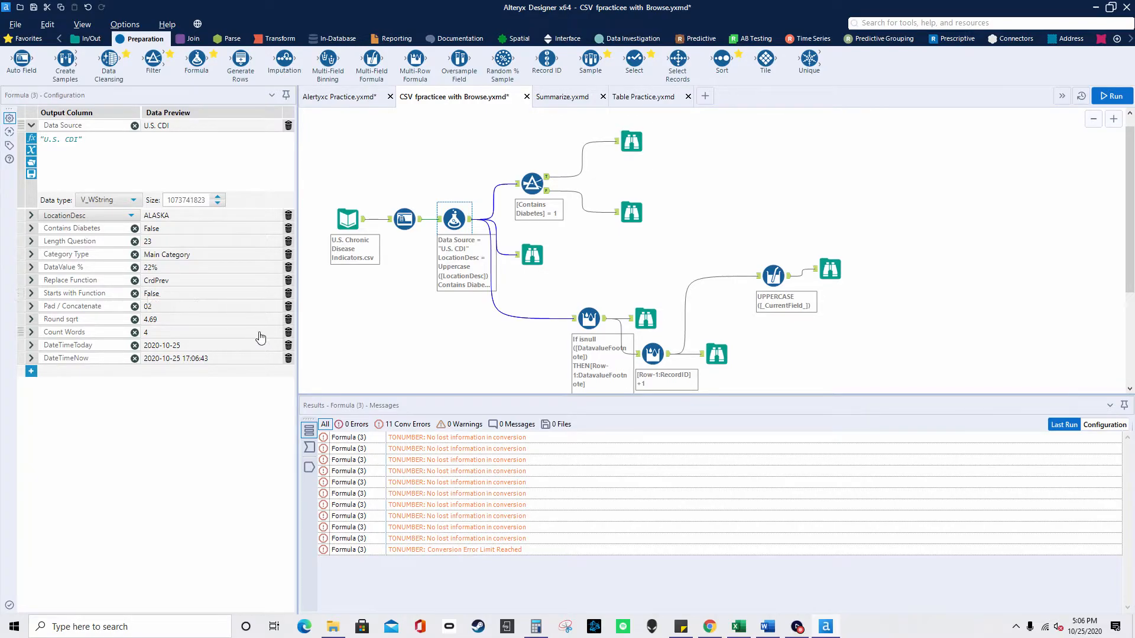
left_click(31, 306)
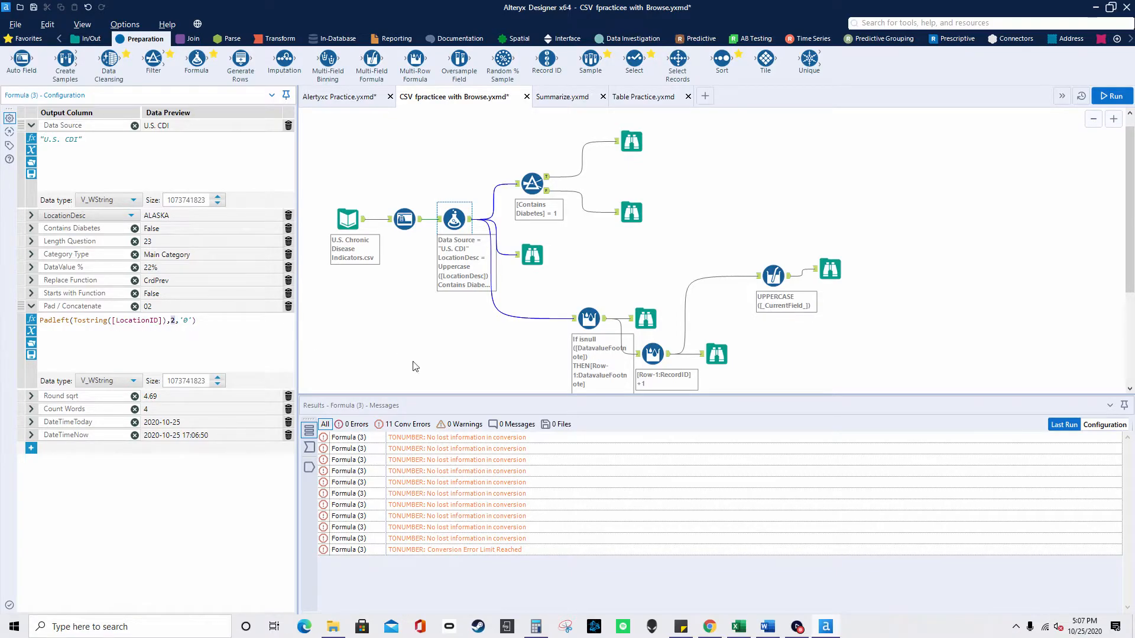
Step: Check the padded values and profile of the Pad / Concatenate column in the Formula tool's Browse output
left_click(532, 254)
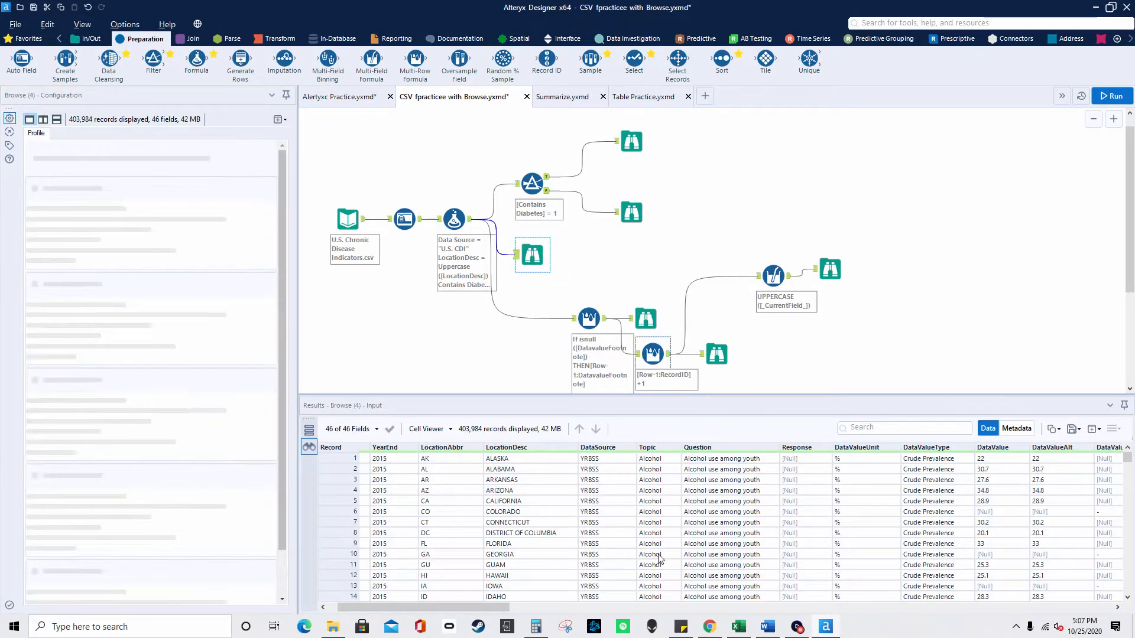
left_click_drag(488, 608, 1101, 596)
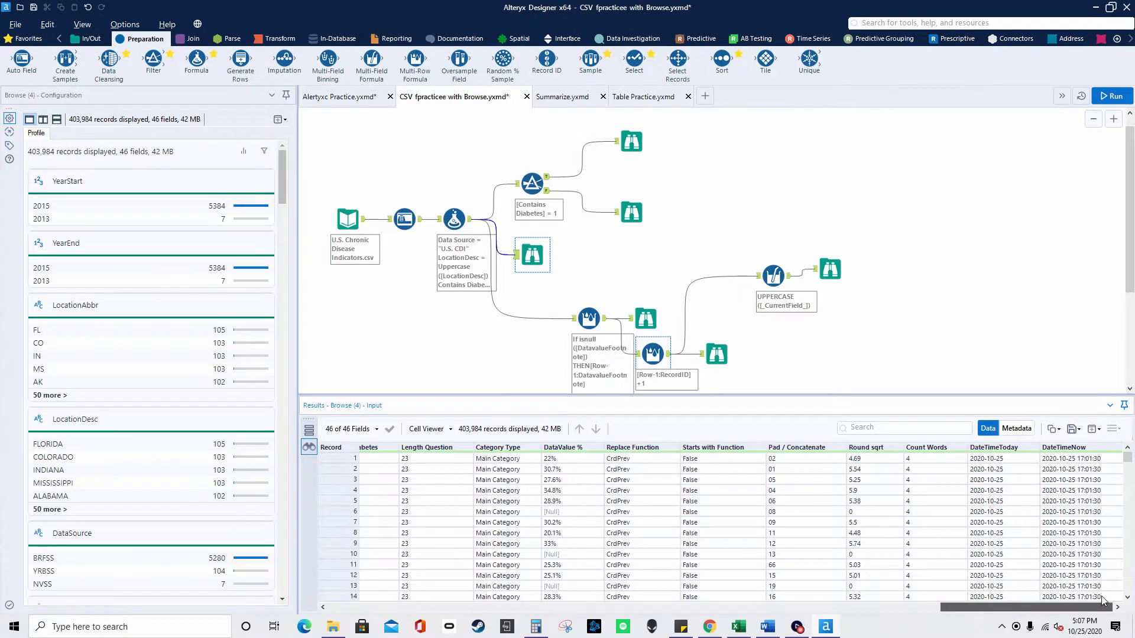
left_click(796, 461)
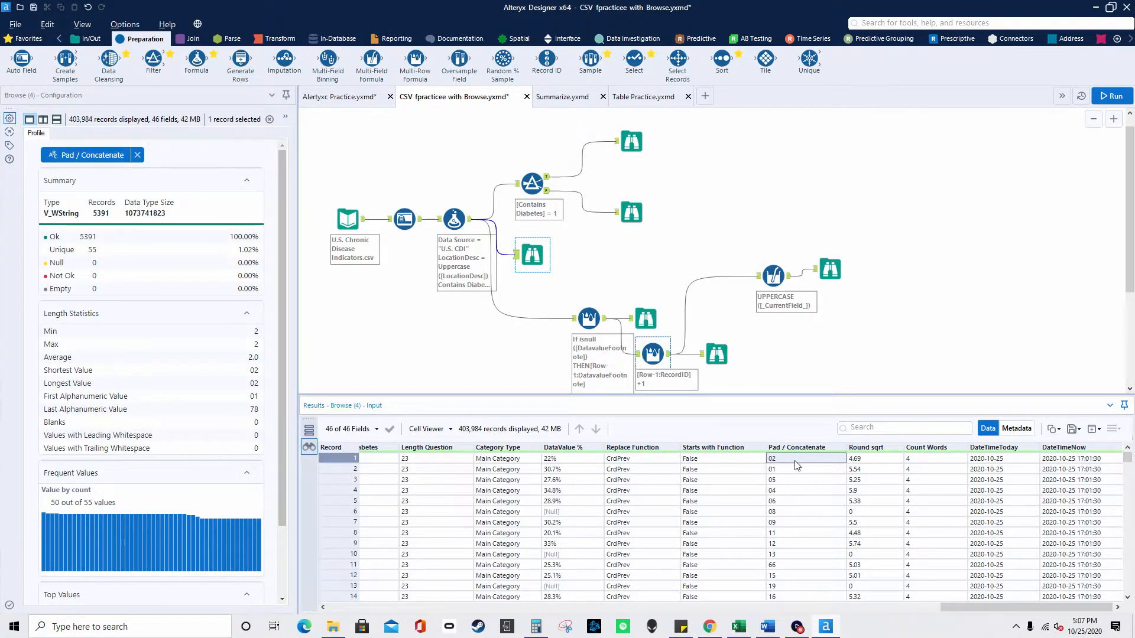
left_click(792, 471)
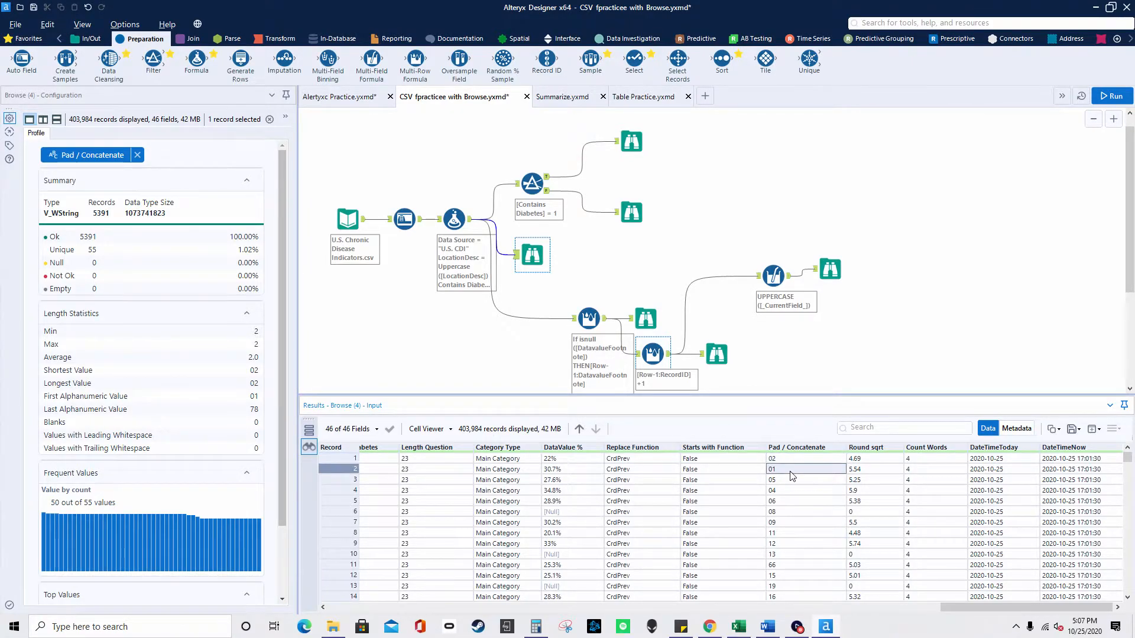
Step: Recheck the Pad / Concatenate expression in the Formula tool and inspect its source column LocationID in the Browse output
left_click(454, 219)
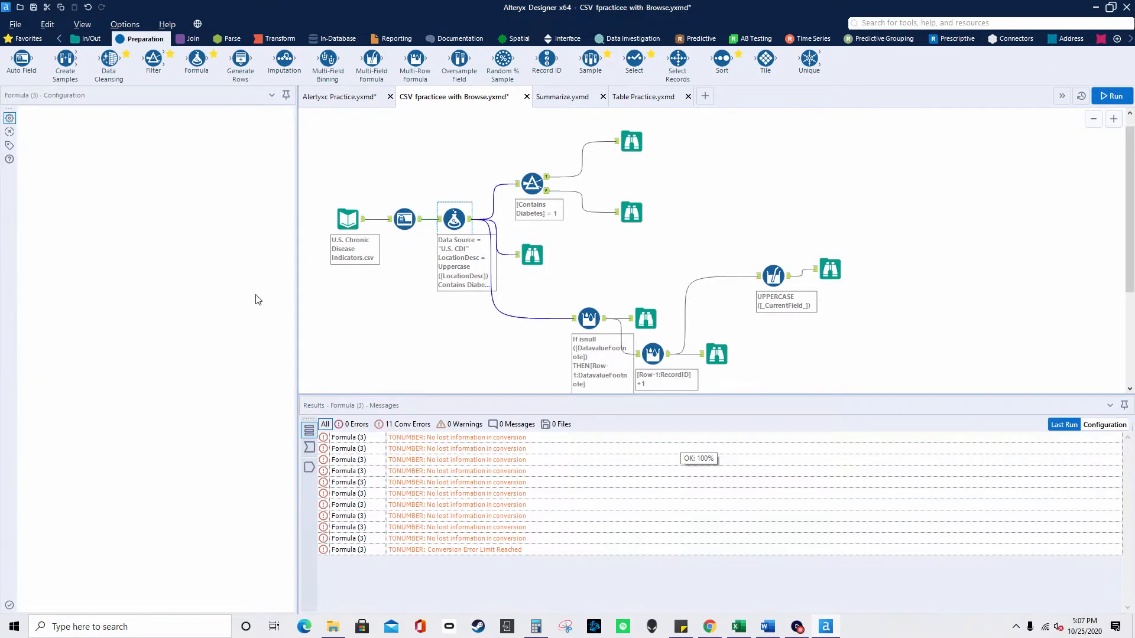
left_click(31, 306)
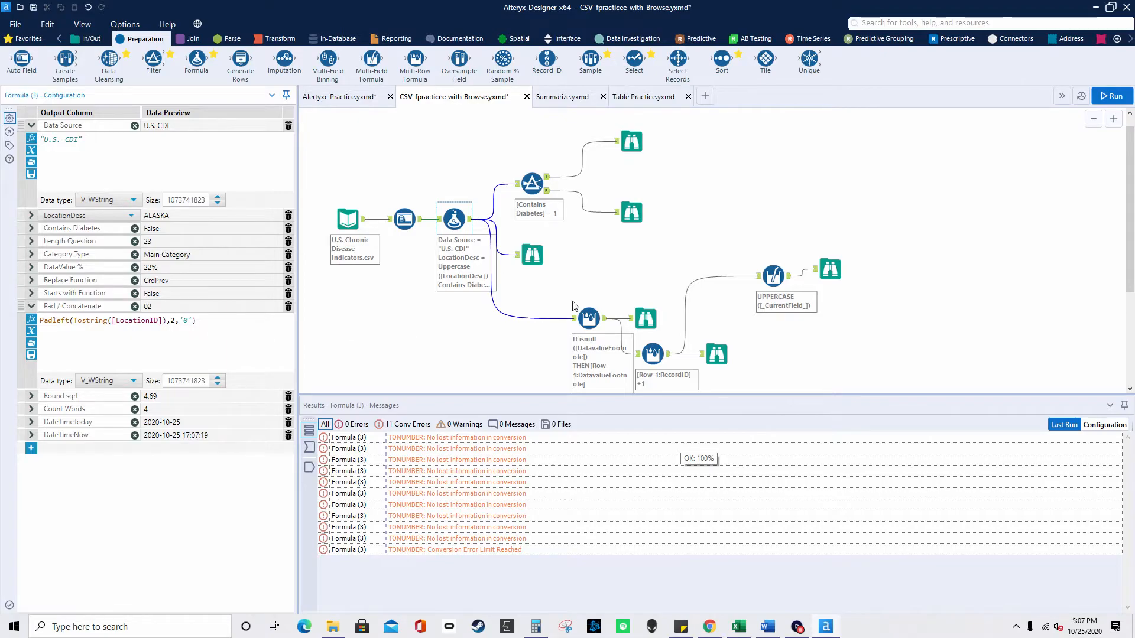
left_click(532, 255)
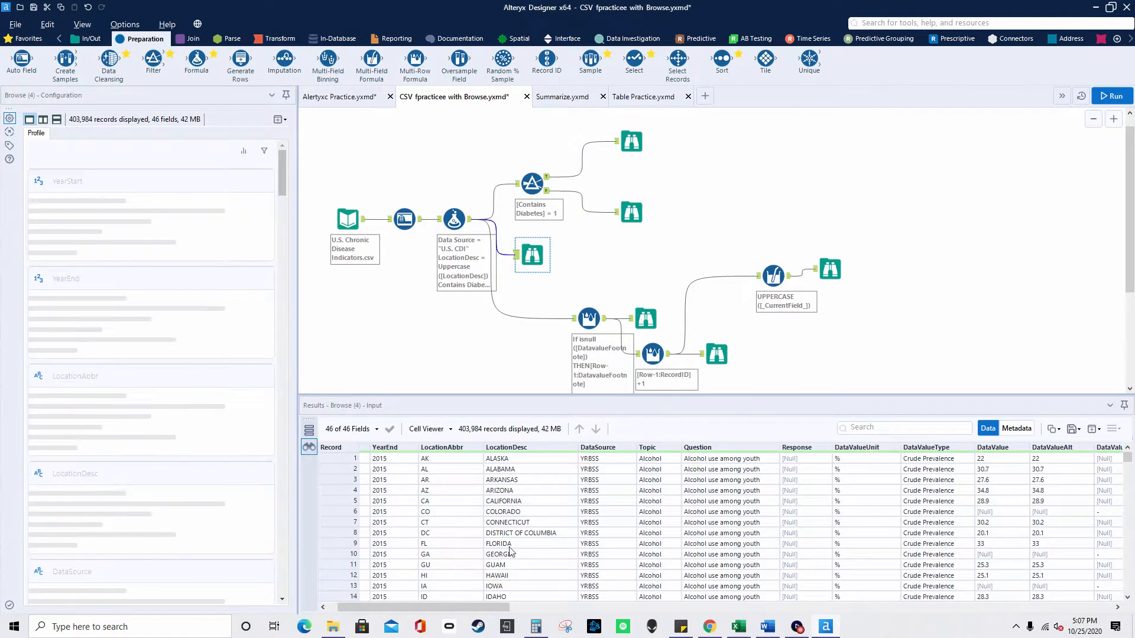
left_click_drag(461, 607, 746, 604)
left_click(955, 469)
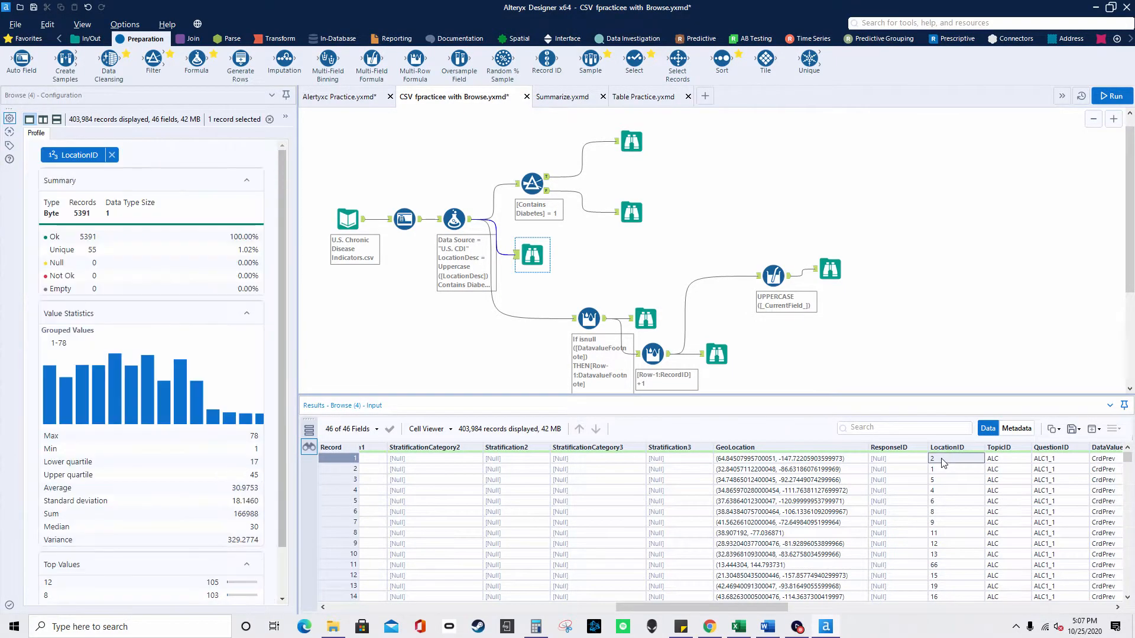
Step: Inspect the Formula tool's Round sqrt expression, highlighting the 0.01 rounding and the SQRT of DataValue converted to a number
left_click(458, 229)
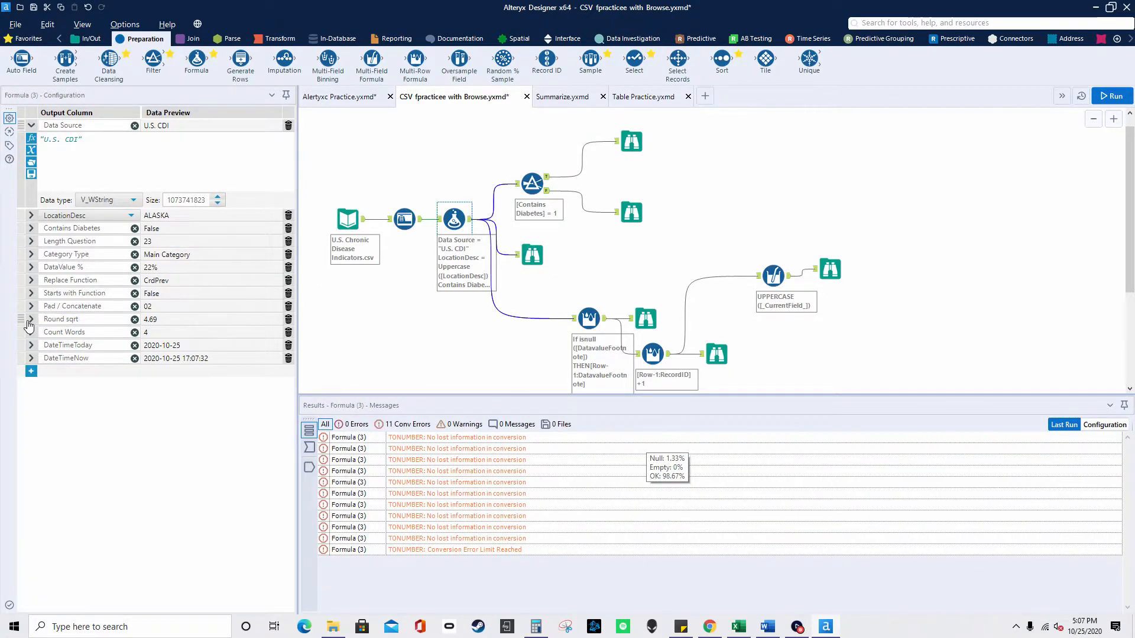
left_click(31, 319)
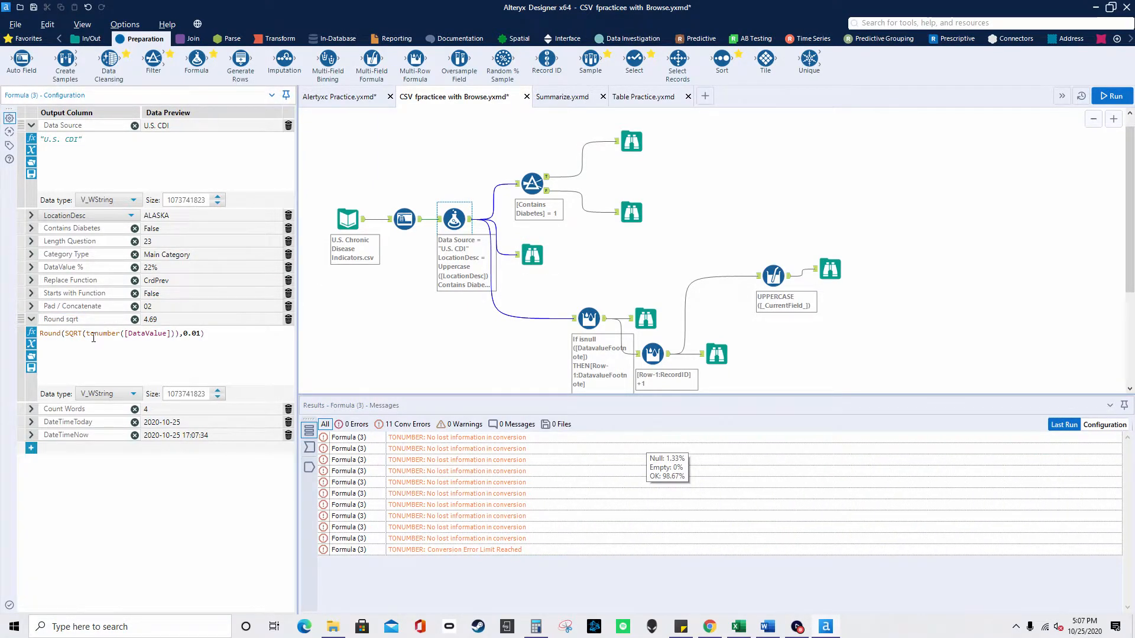
left_click_drag(202, 335, 185, 336)
left_click_drag(66, 335, 186, 338)
left_click(205, 335)
Step: Check the Round sqrt column's values and profile in the Formula tool's Browse output
left_click(532, 255)
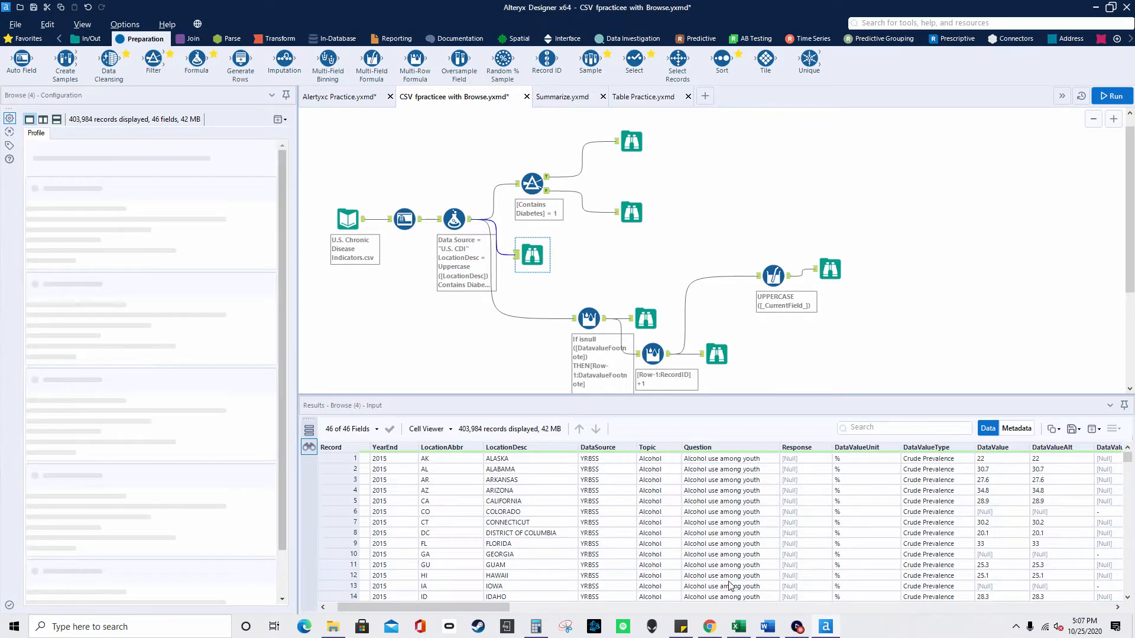
left_click_drag(501, 607, 1104, 613)
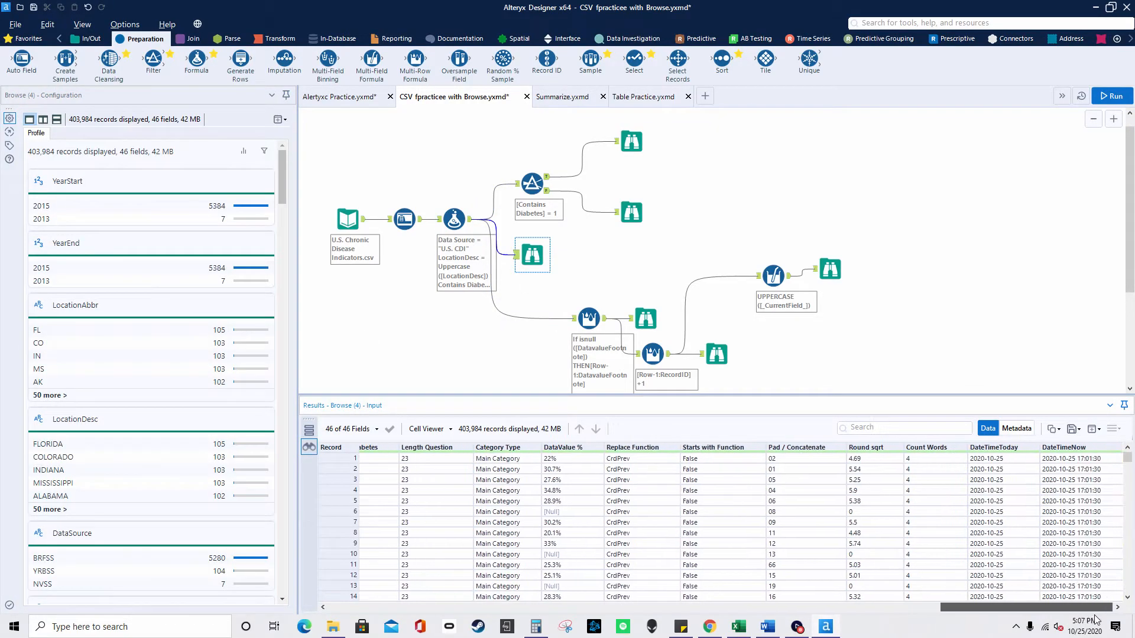
left_click(874, 459)
left_click(883, 501)
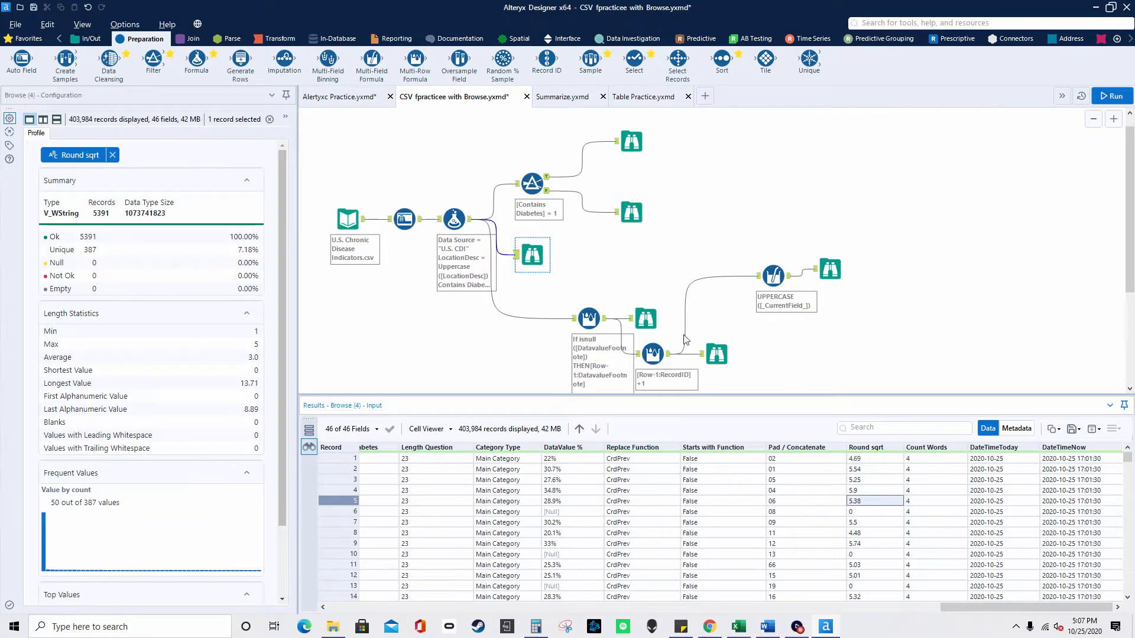
Step: Inspect the Formula tool's Count Words, DateTimeToday and DateTimeNow expressions one after another
left_click(455, 222)
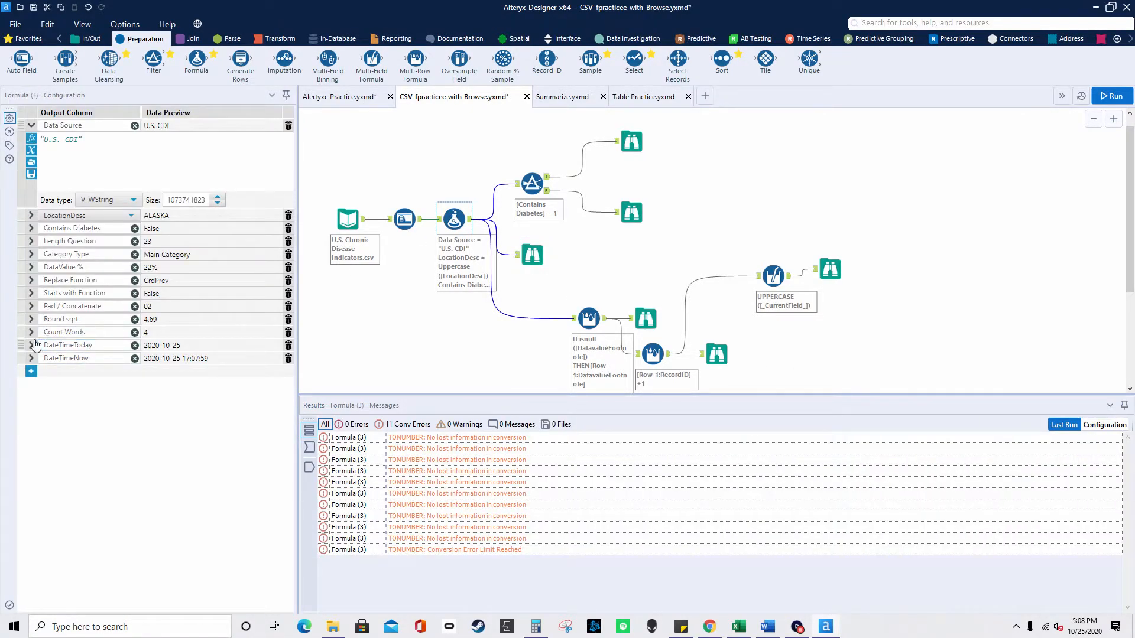
left_click(31, 334)
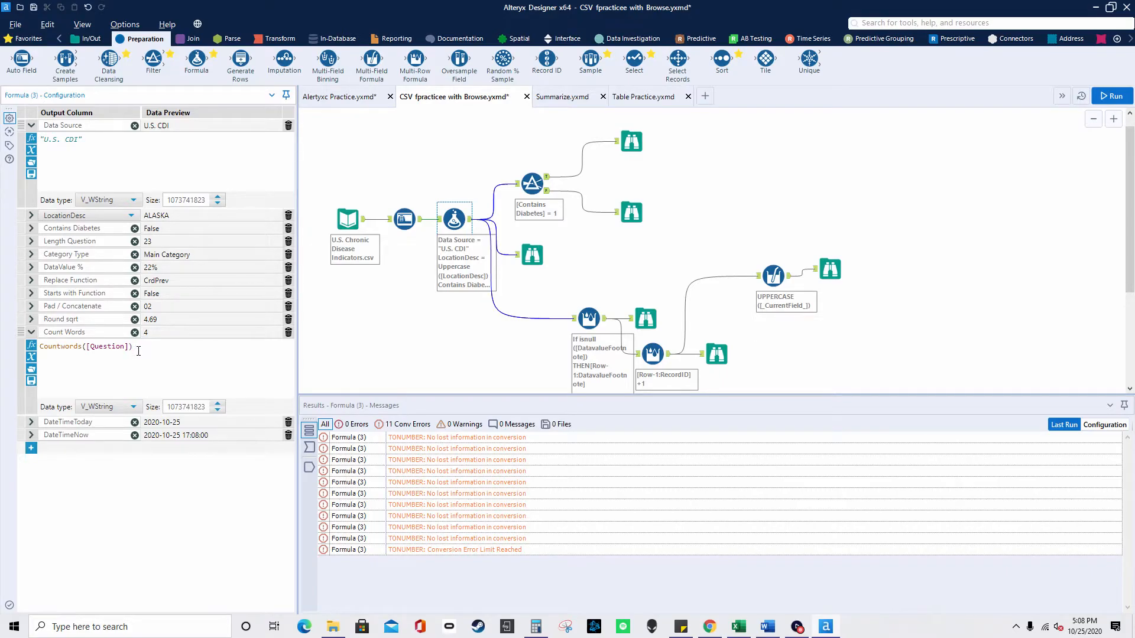
left_click(31, 333)
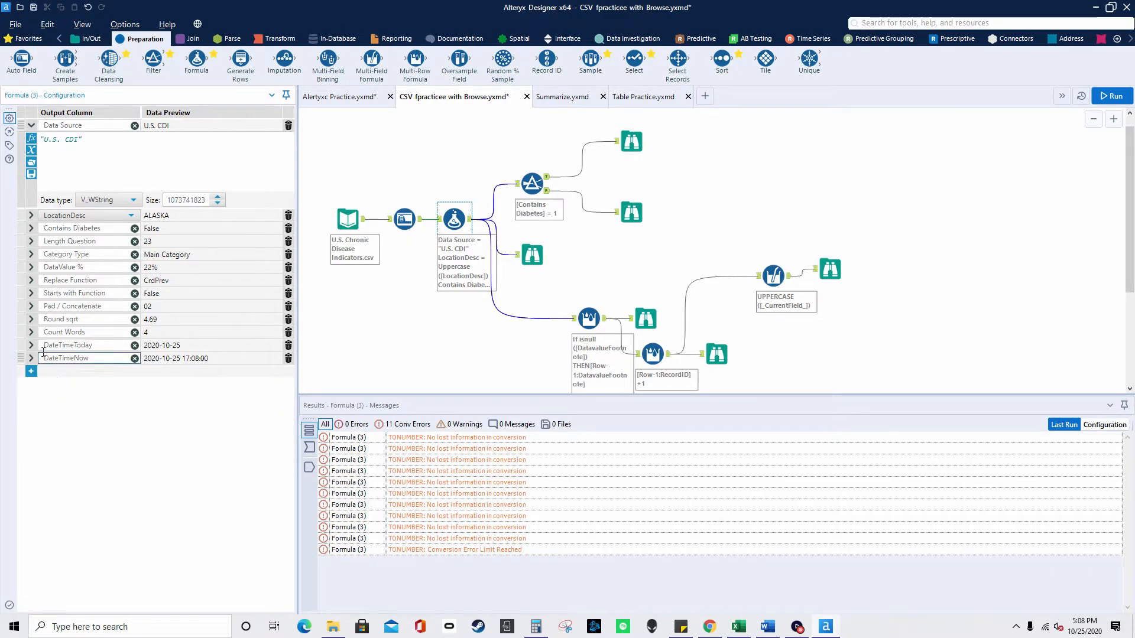
left_click(31, 345)
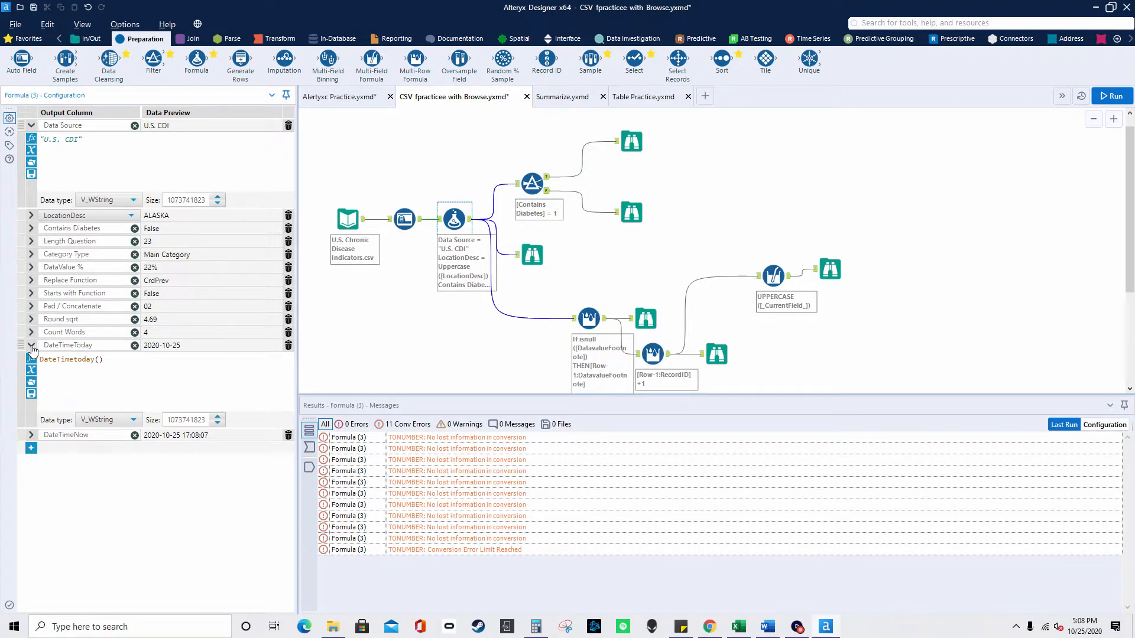
left_click(32, 345)
left_click(31, 358)
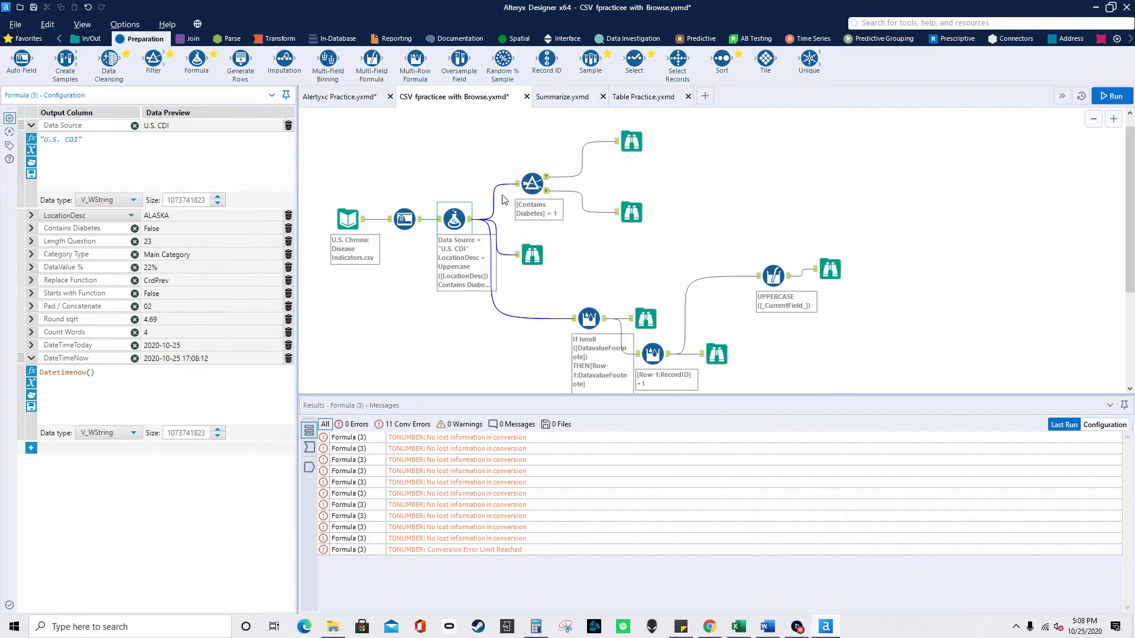
Step: Inspect the Filter tool's Contains Diabetes condition and look through the records in its True output's Browse tool
left_click(532, 184)
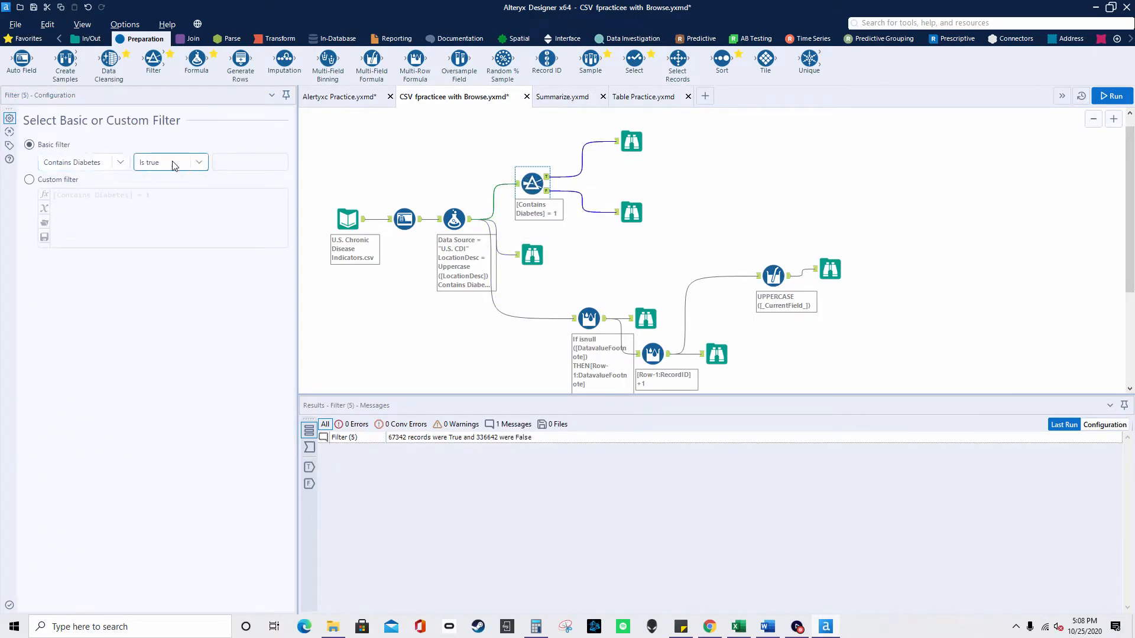
left_click(636, 140)
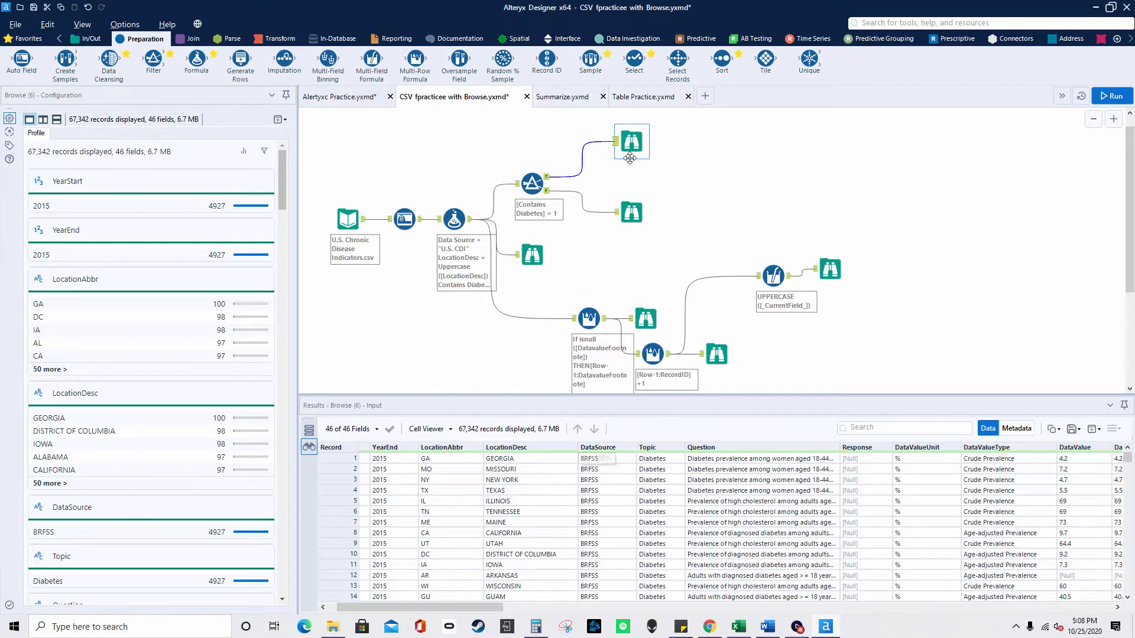
scroll(665, 484, "down", 5)
scroll(665, 483, "down", 13)
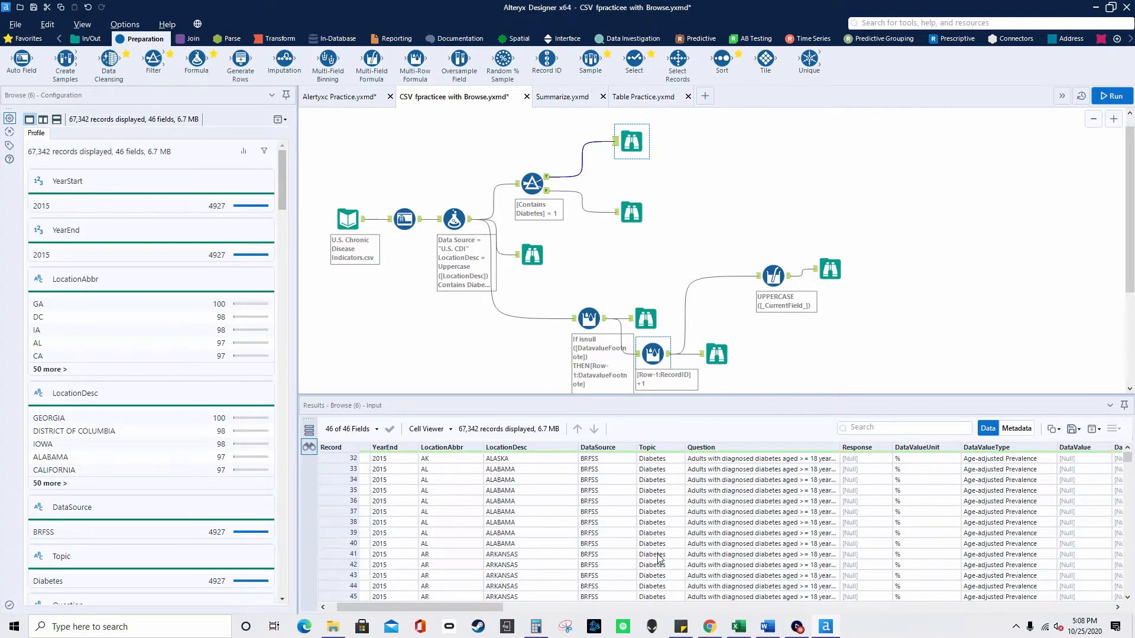
scroll(1130, 461, "up", 18)
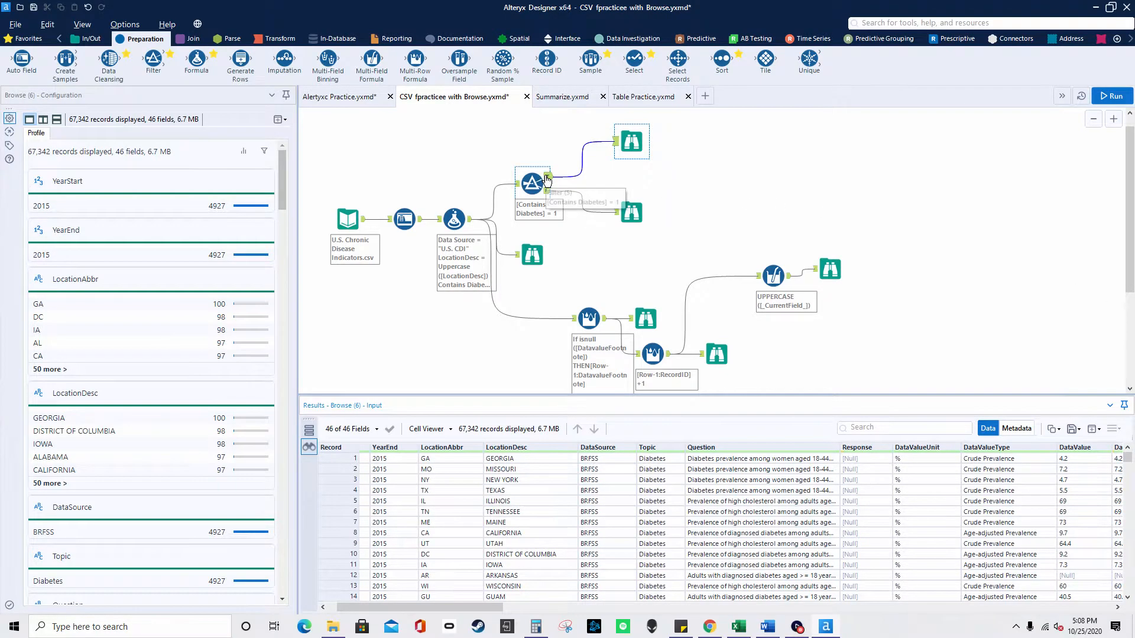
Step: Look through the records in the Browse tool on the Filter's False output
left_click(631, 211)
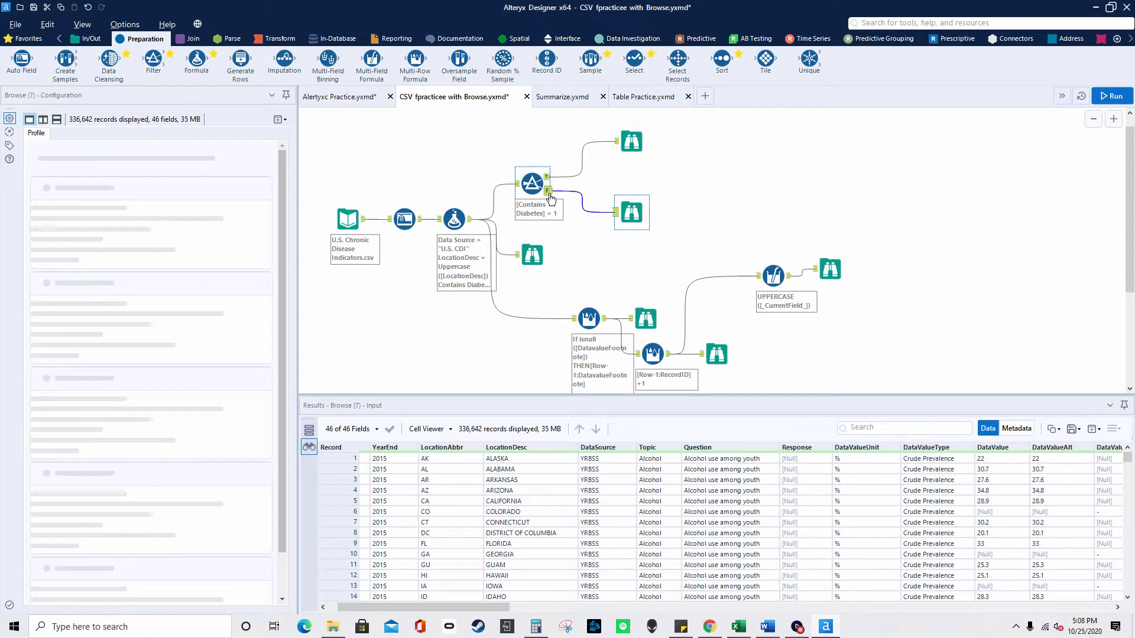
left_click_drag(1127, 459, 1132, 507)
left_click_drag(1127, 471, 1127, 456)
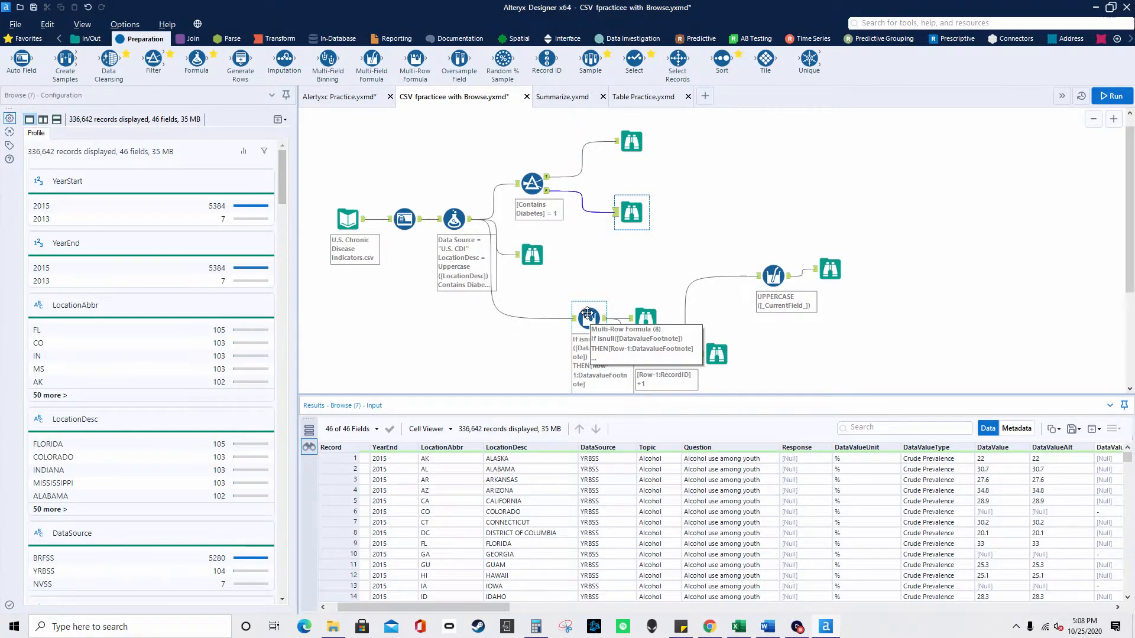
Step: Inspect the Multi-Row Formula expression that fills null DatavalueFootnote values from the previous row, highlighting the whole expression
left_click(589, 317)
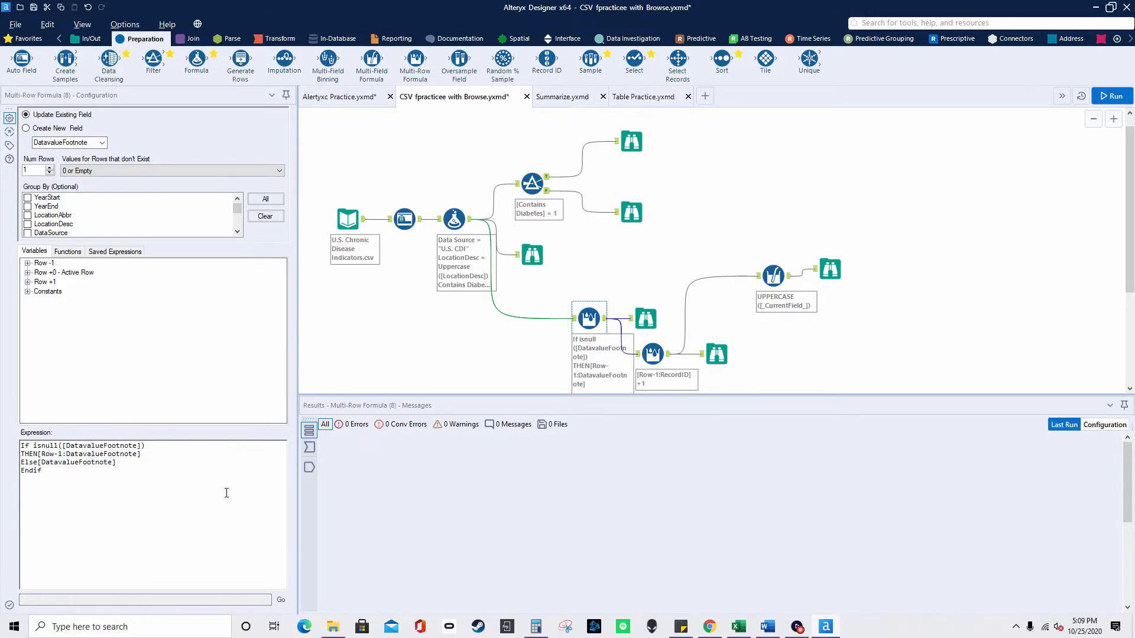
left_click_drag(226, 493, 2, 418)
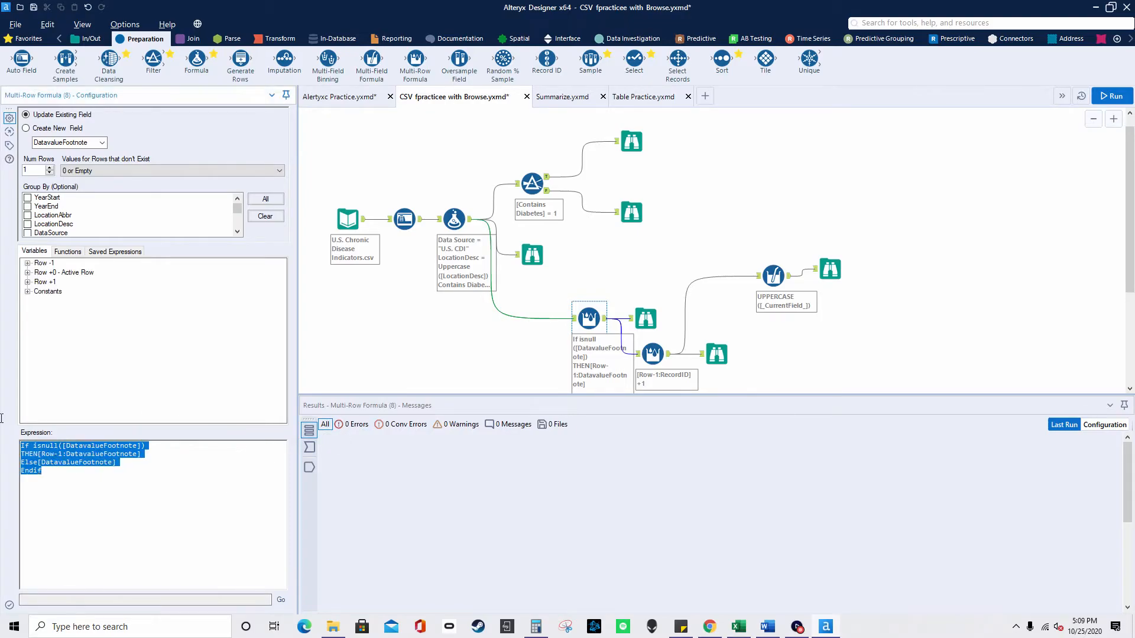
left_click(96, 473)
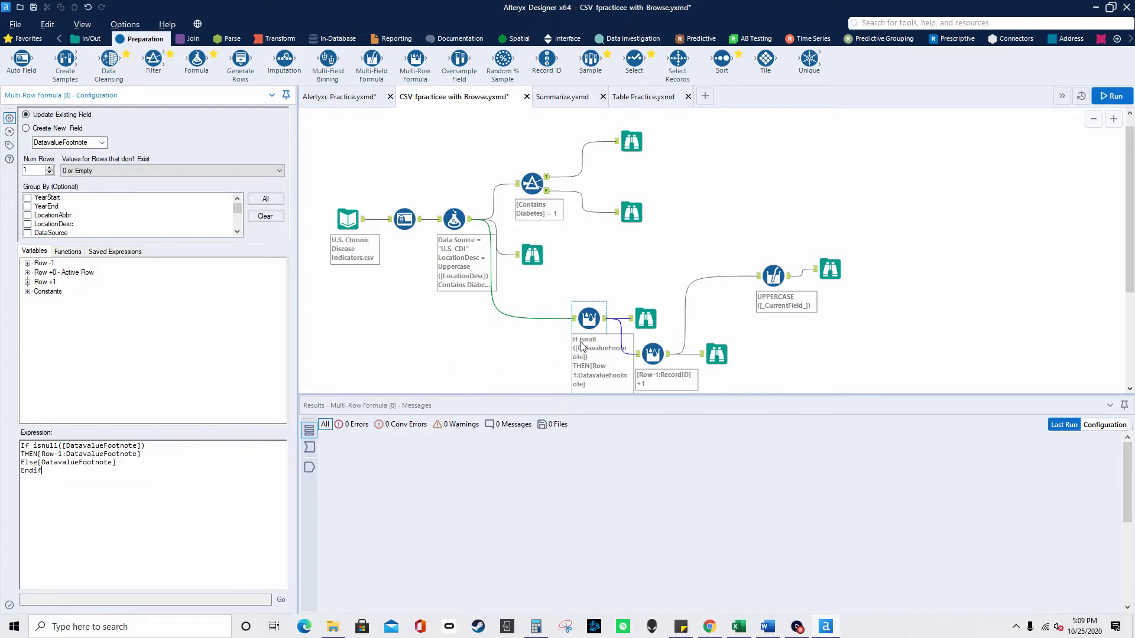
Step: Find the DatavalueFootnote column in the first Multi-Row Formula's Browse output and inspect its profile at record 6
left_click(643, 319)
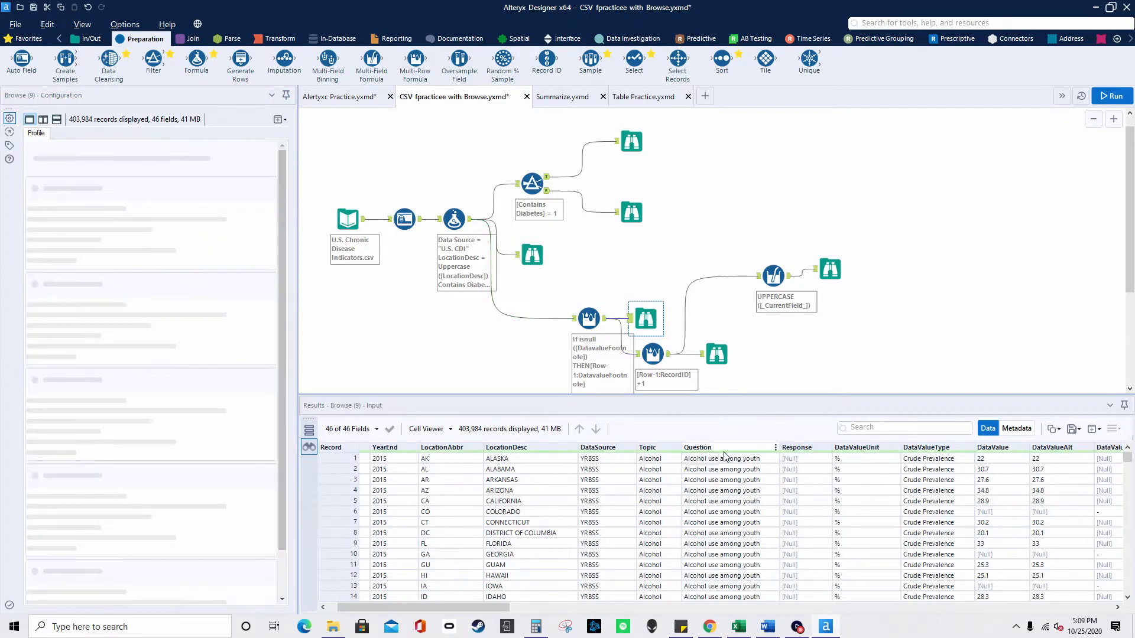
left_click_drag(491, 606, 1098, 608)
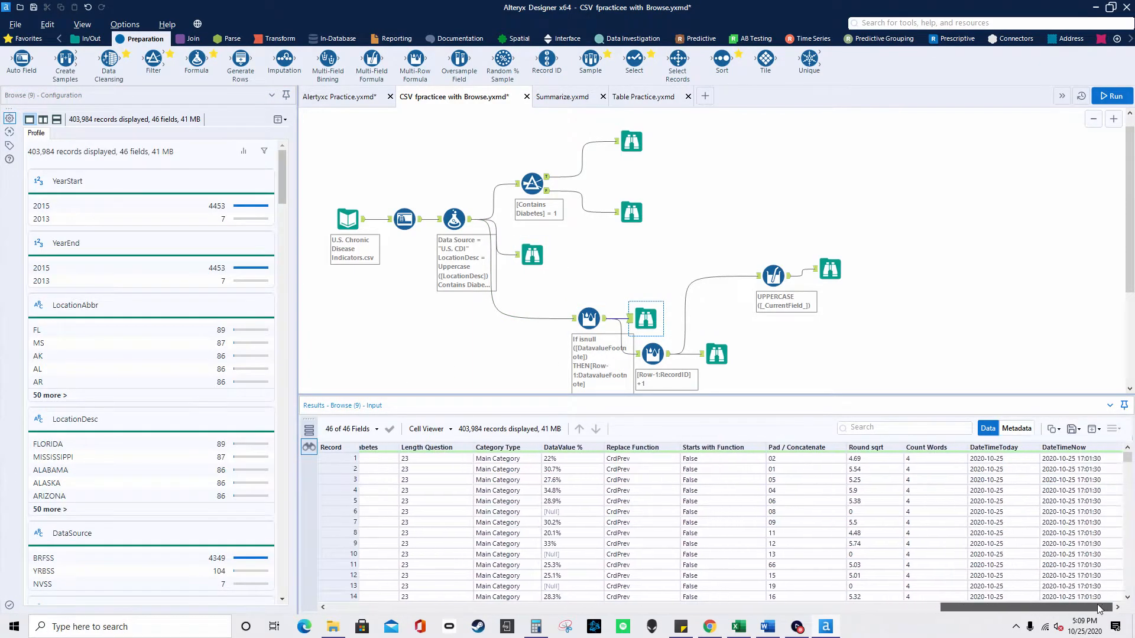
left_click(589, 319)
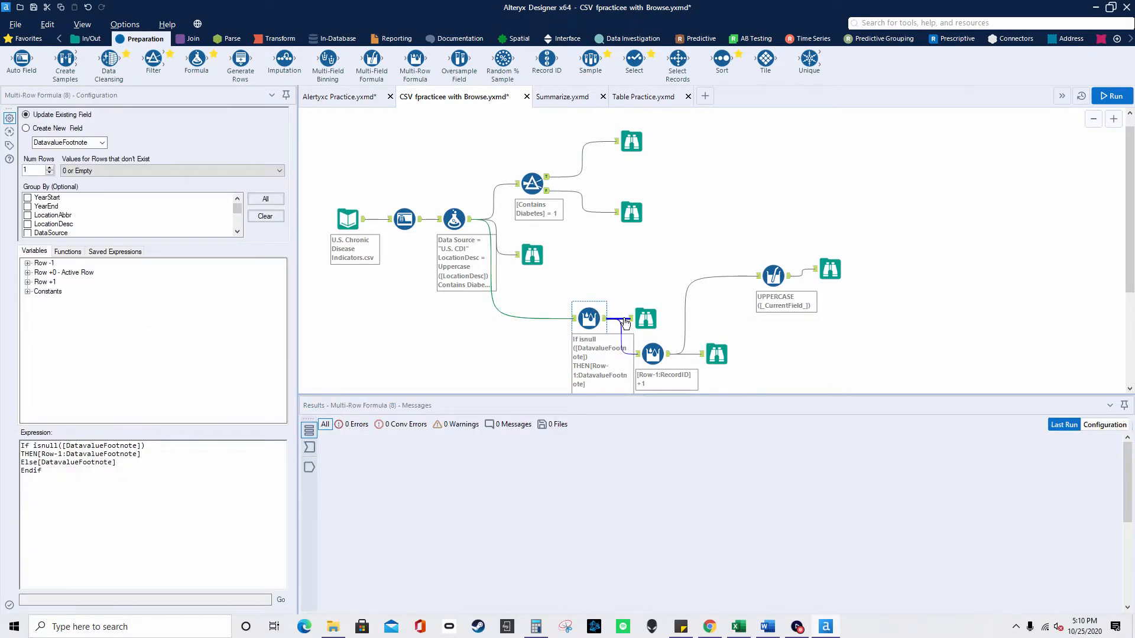
left_click(645, 320)
left_click_drag(476, 608, 586, 605)
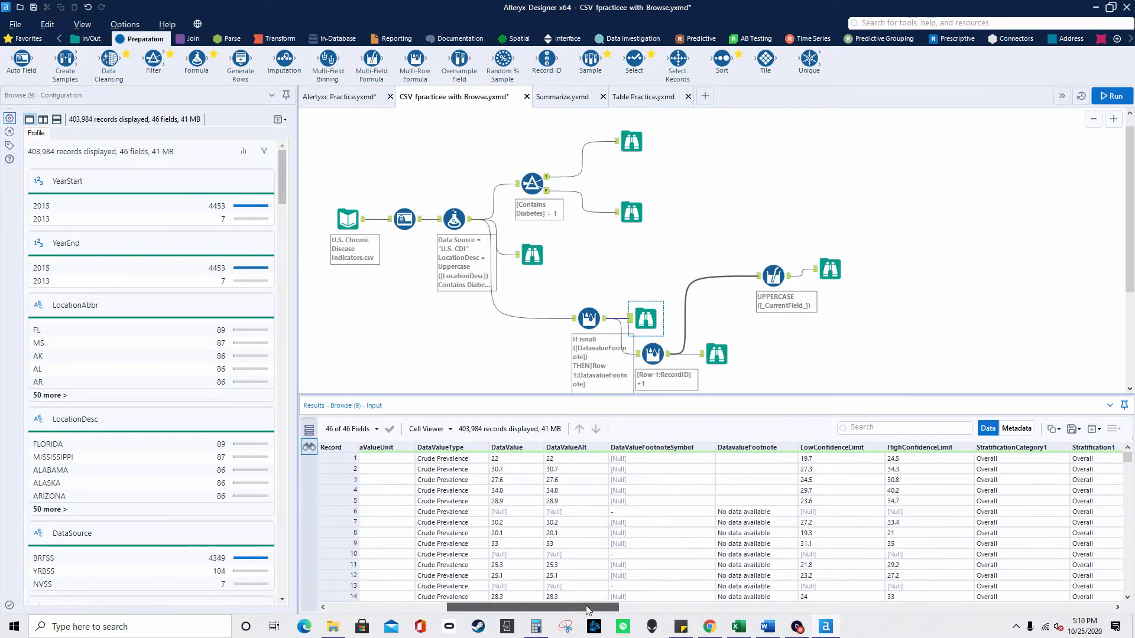
left_click(755, 513)
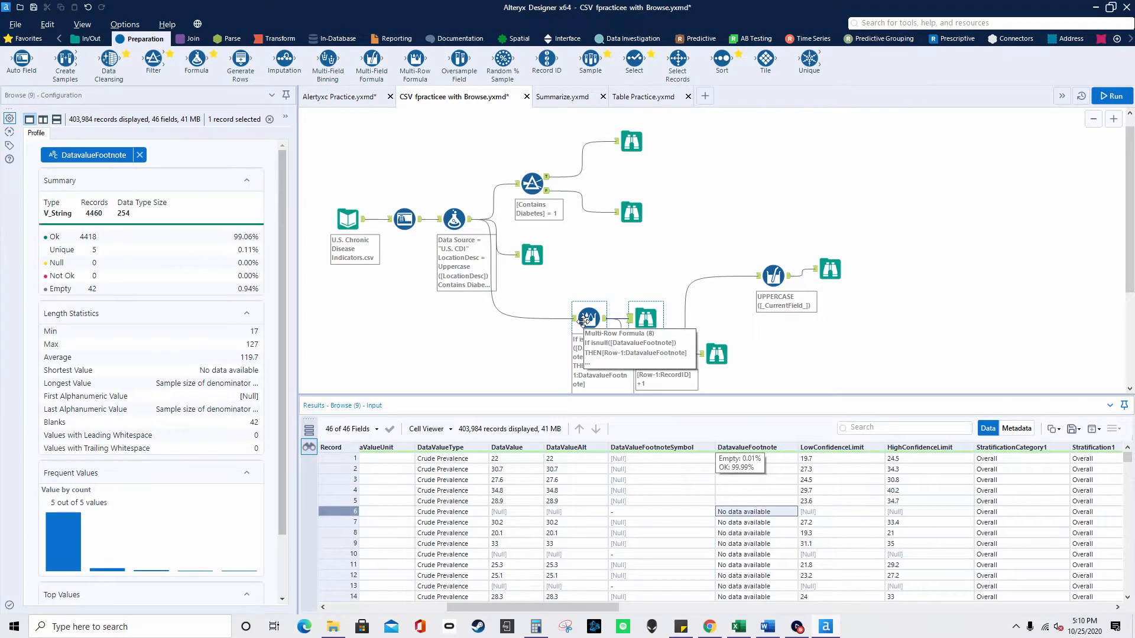
Step: Check the filled-down DatavalueFootnote values record by record from record 7, continuing further down the Browse output
left_click(752, 525)
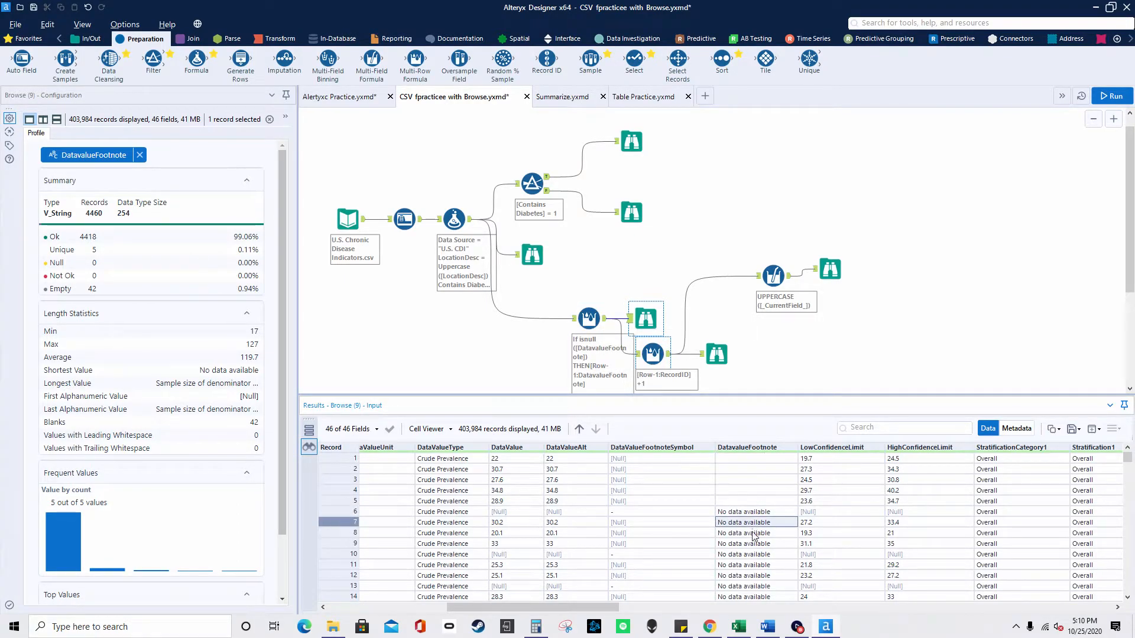
left_click(752, 533)
left_click(751, 542)
left_click(751, 564)
left_click(750, 557)
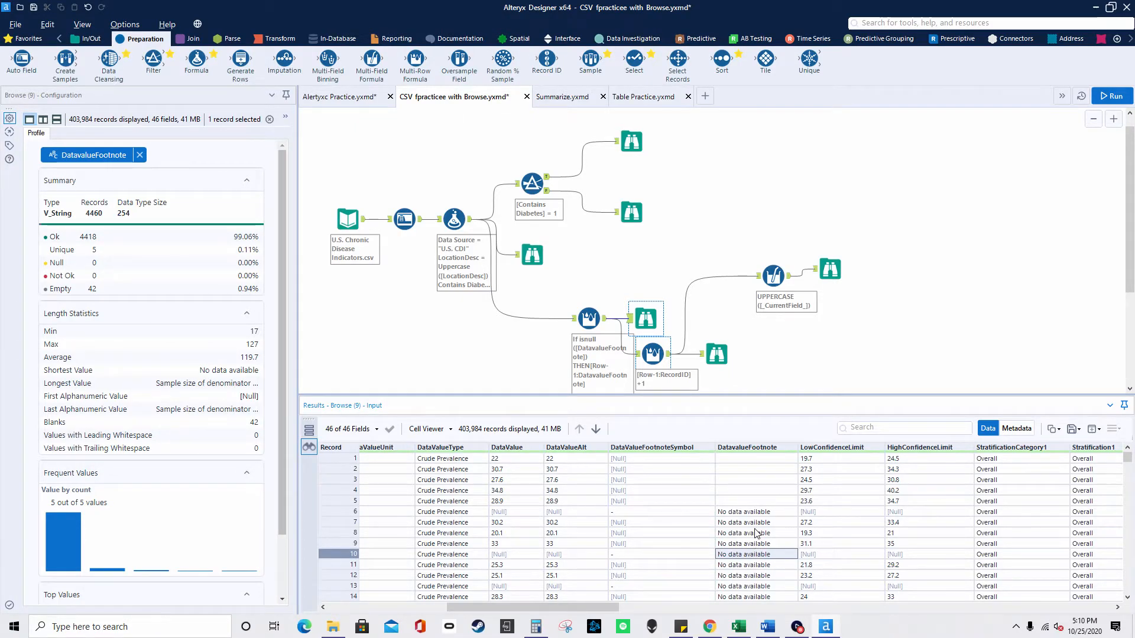
mouse_move(761, 451)
scroll(775, 556, "down", 5)
scroll(776, 556, "down", 13)
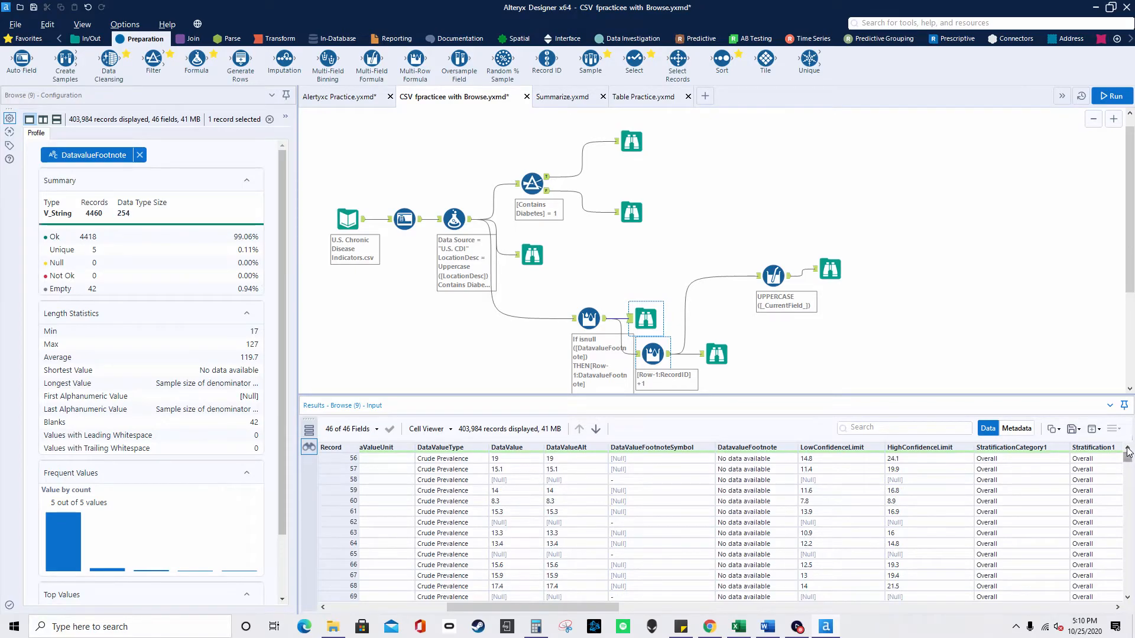
Step: Recheck the first DatavalueFootnote records against the first Multi-Row Formula's expression and reopen its Browse output
scroll(776, 472, "up", 18)
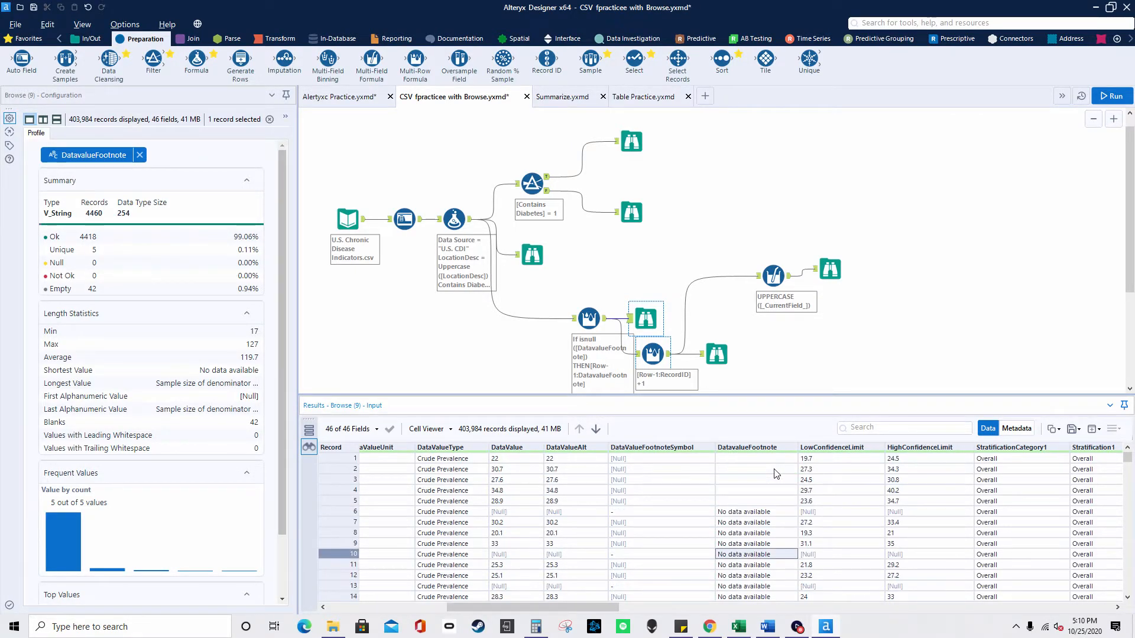
left_click(588, 320)
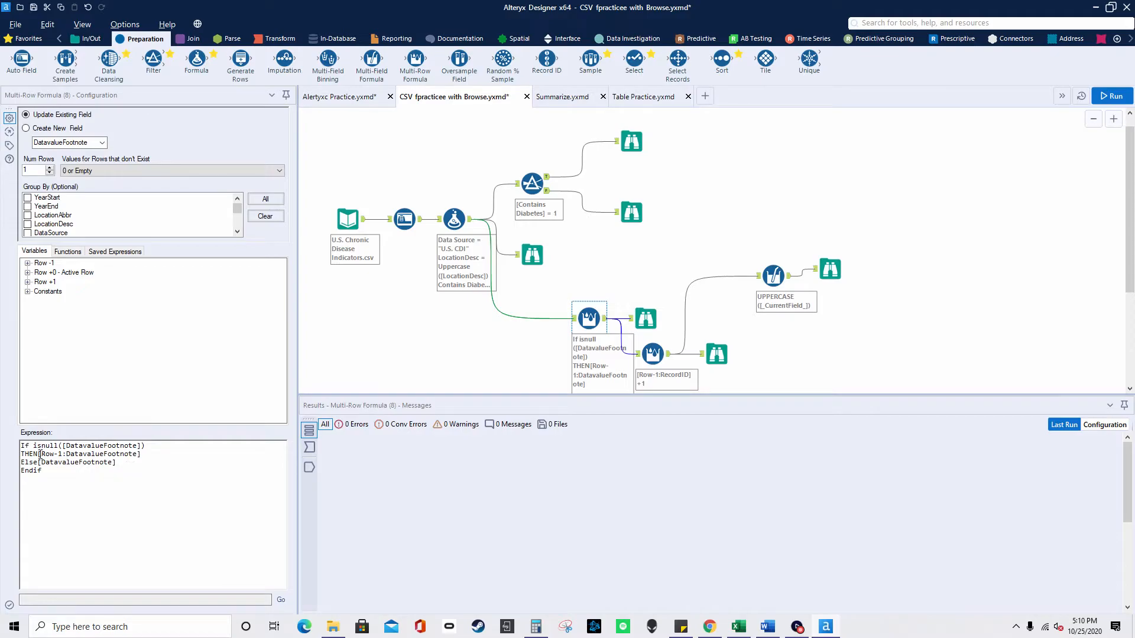
left_click(643, 320)
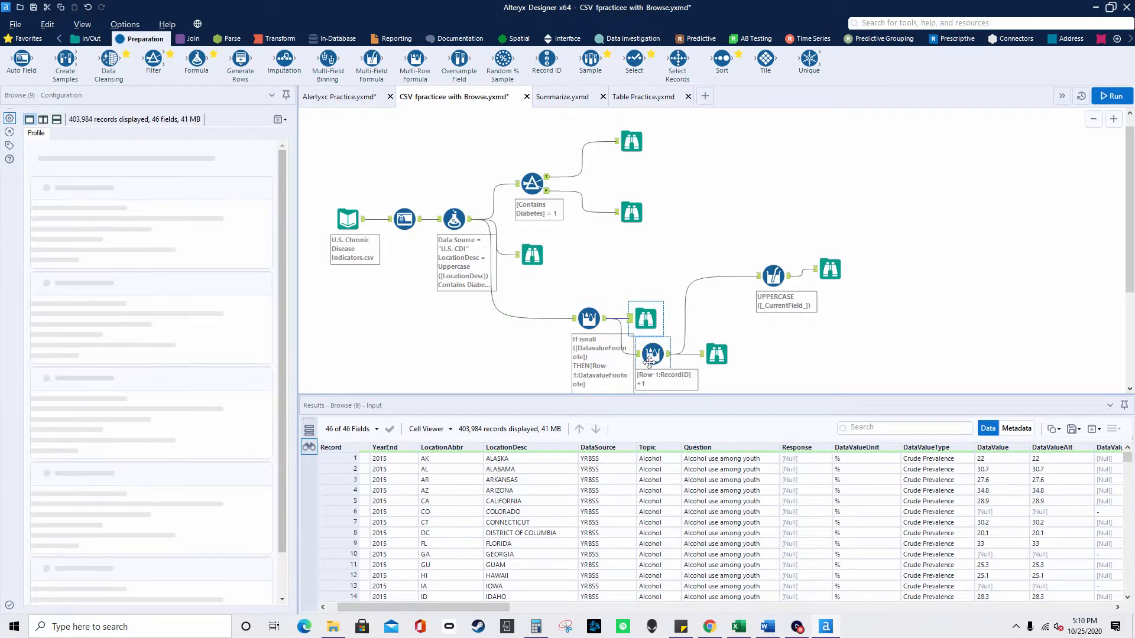
Step: Inspect the second Multi-Row Formula's RecordID expression and YearEnd grouping, and find the RecordID column in its Browse output
left_click(652, 354)
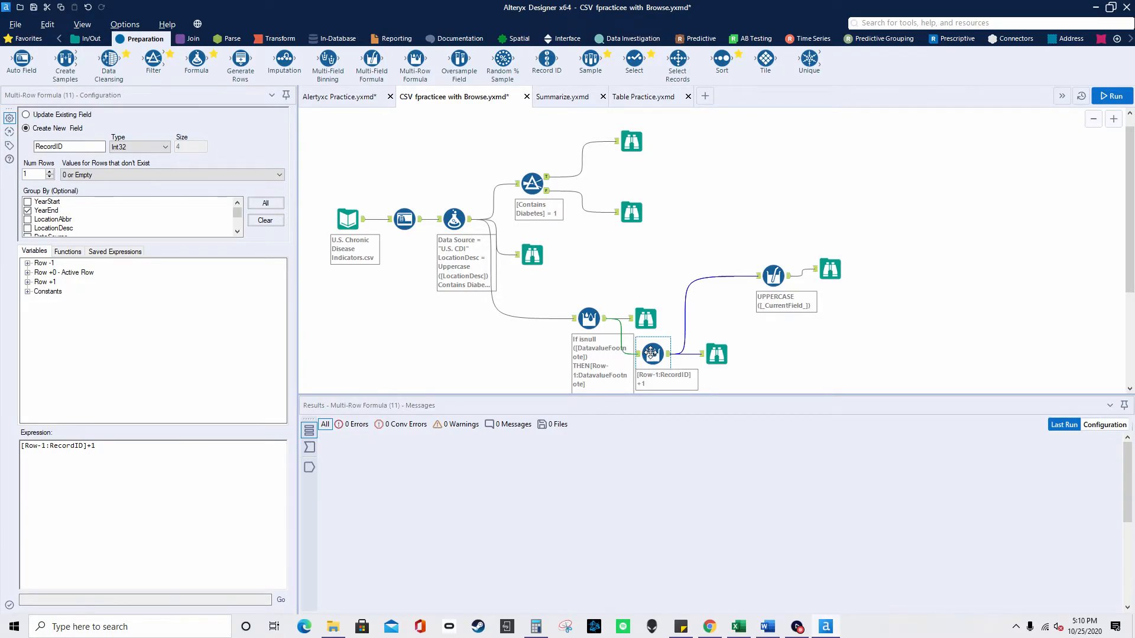
left_click(717, 354)
left_click_drag(458, 607, 1064, 608)
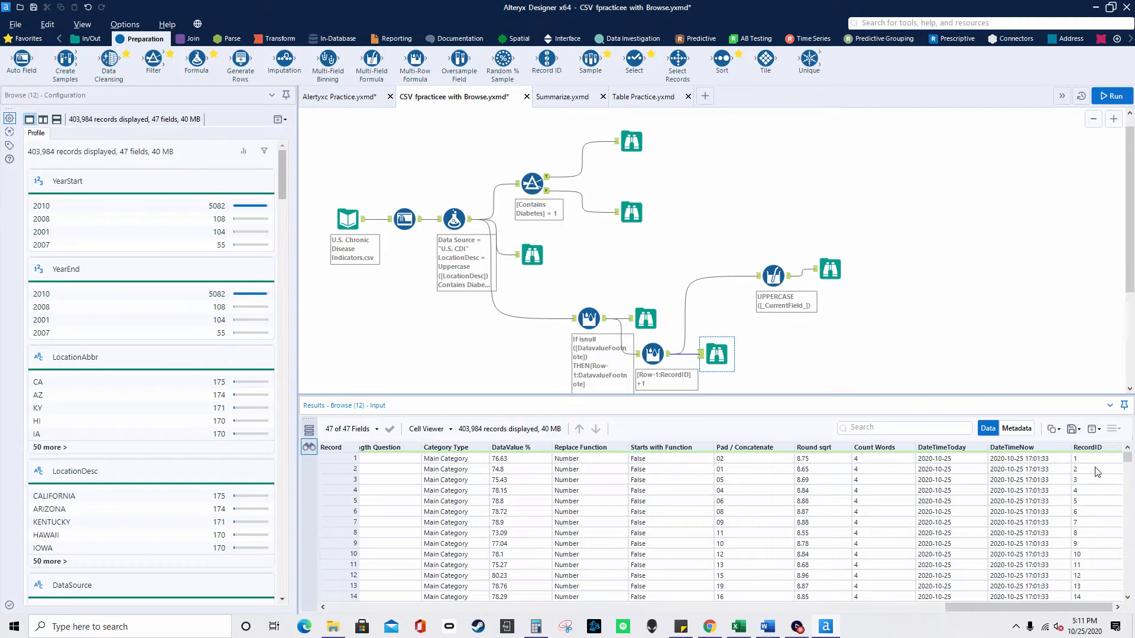
Step: Search the second Multi-Row Formula's Browse output for the record where RecordID restarts at 1 and inspect the column's profile there
left_click_drag(1127, 459, 1132, 468)
scroll(1063, 505, "down", 6)
left_click(1126, 498)
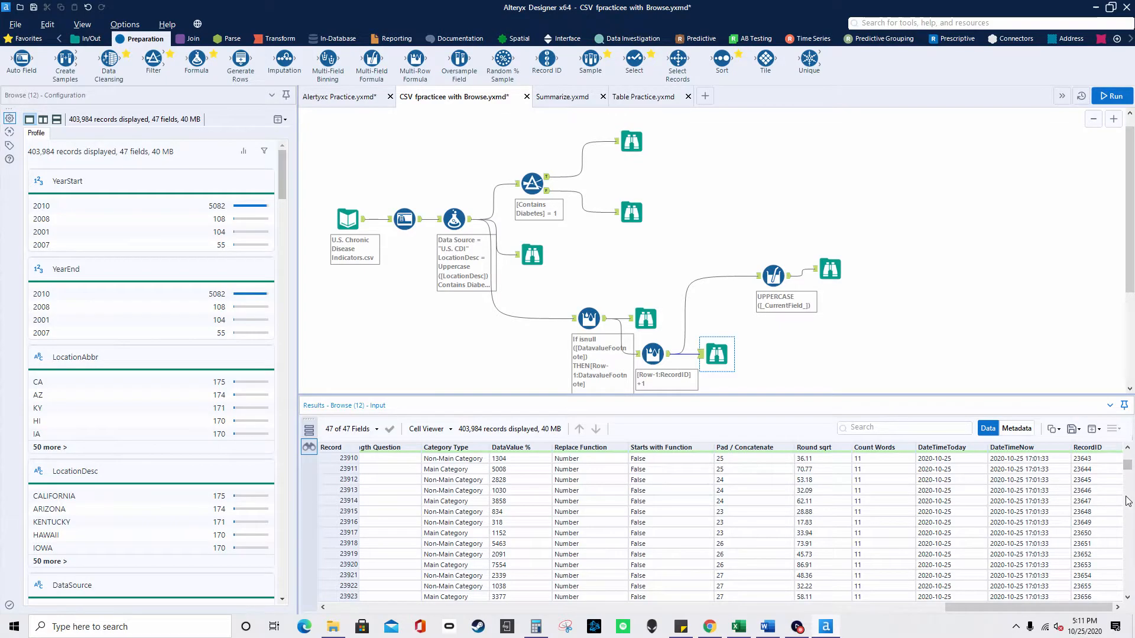
left_click_drag(1130, 464, 1130, 467)
scroll(1108, 465, "up", 8)
scroll(1124, 456, "up", 8)
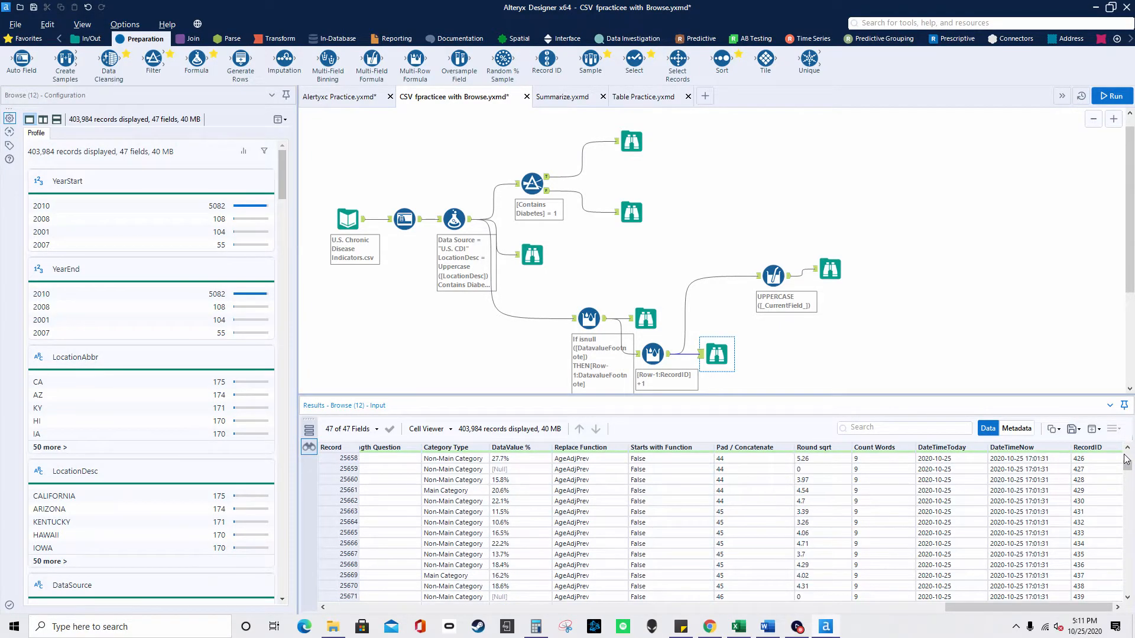
scroll(1127, 459, "up", 20)
scroll(1126, 458, "up", 20)
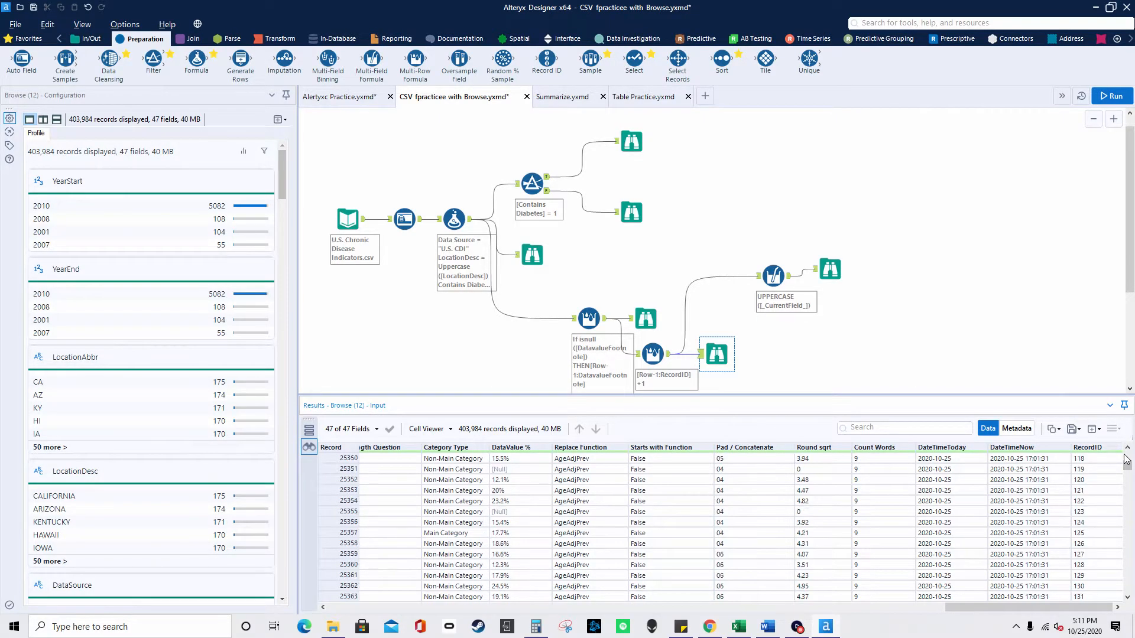
scroll(1127, 458, "up", 14)
scroll(1127, 458, "up", 20)
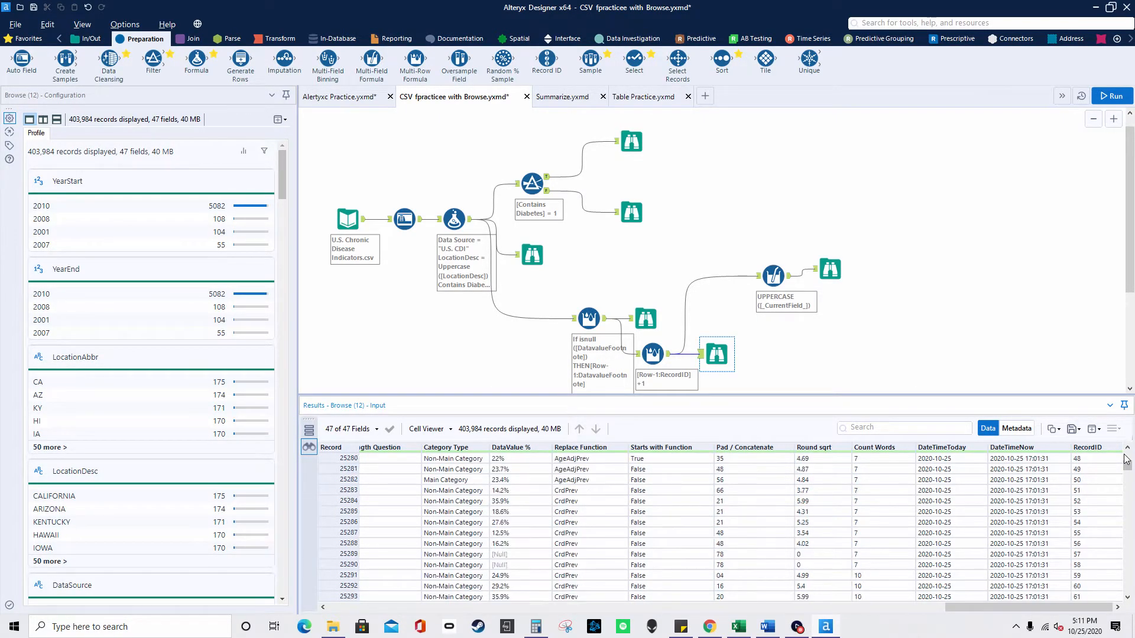
left_click(1088, 555)
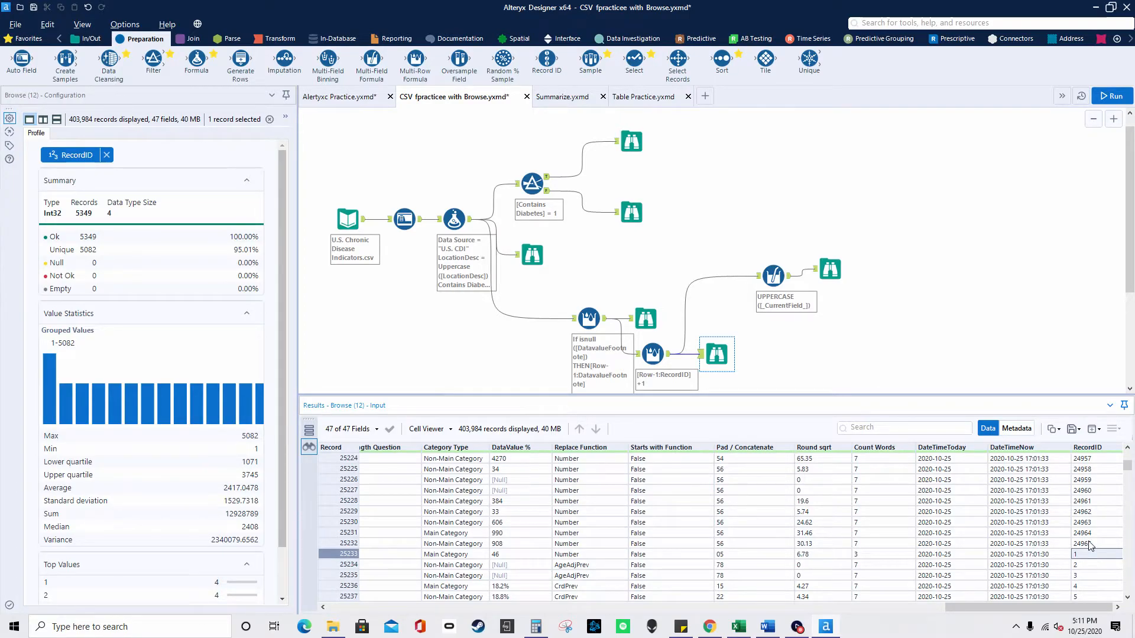
left_click_drag(1037, 609, 1047, 586)
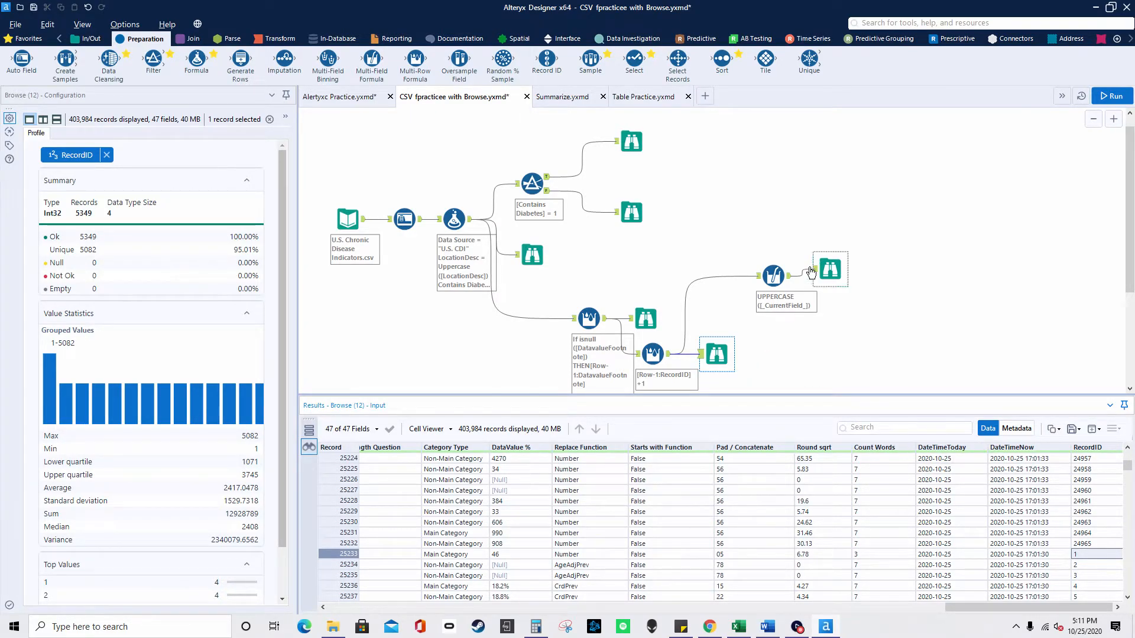
Step: Inspect the Multi-Field Formula that uppercases LocationAbbr and LocationDesc, and open its Browse output
left_click(773, 276)
left_click(833, 280)
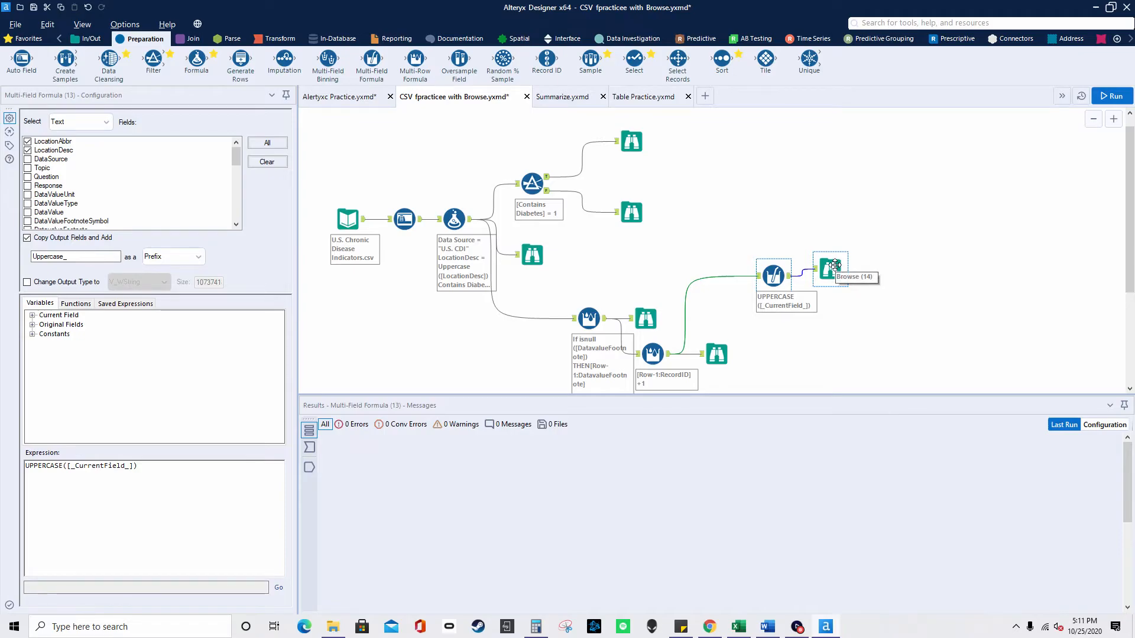
Step: Switch to the Summarize.yxmd workflow and review the Auto Field fields and the Summarize tool's configured actions
left_click(572, 102)
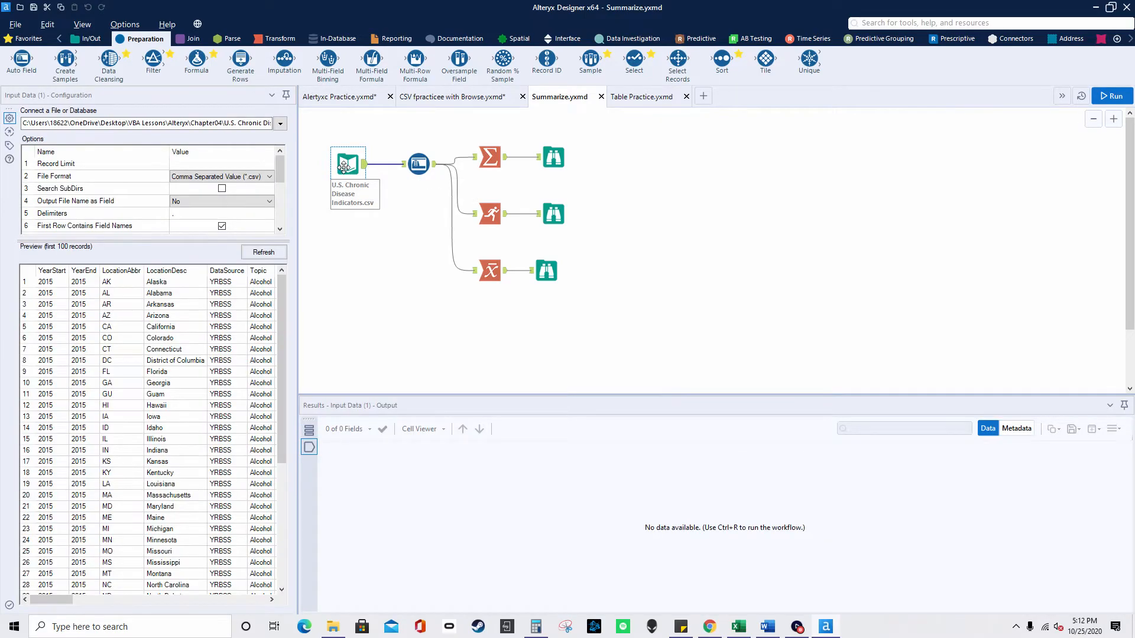
left_click(423, 153)
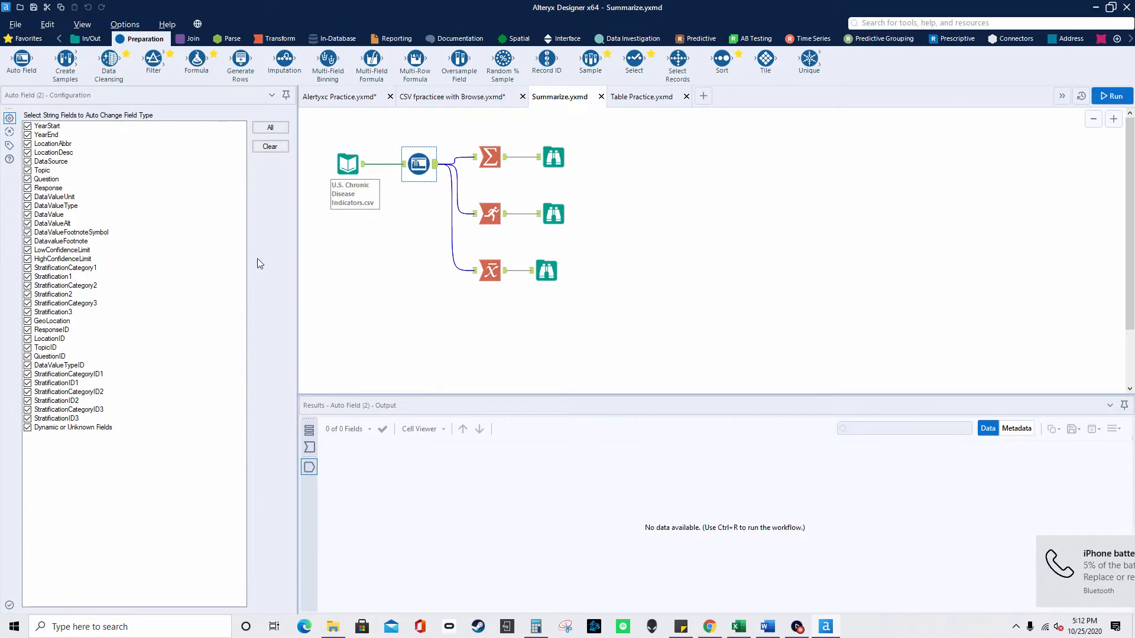
left_click(490, 157)
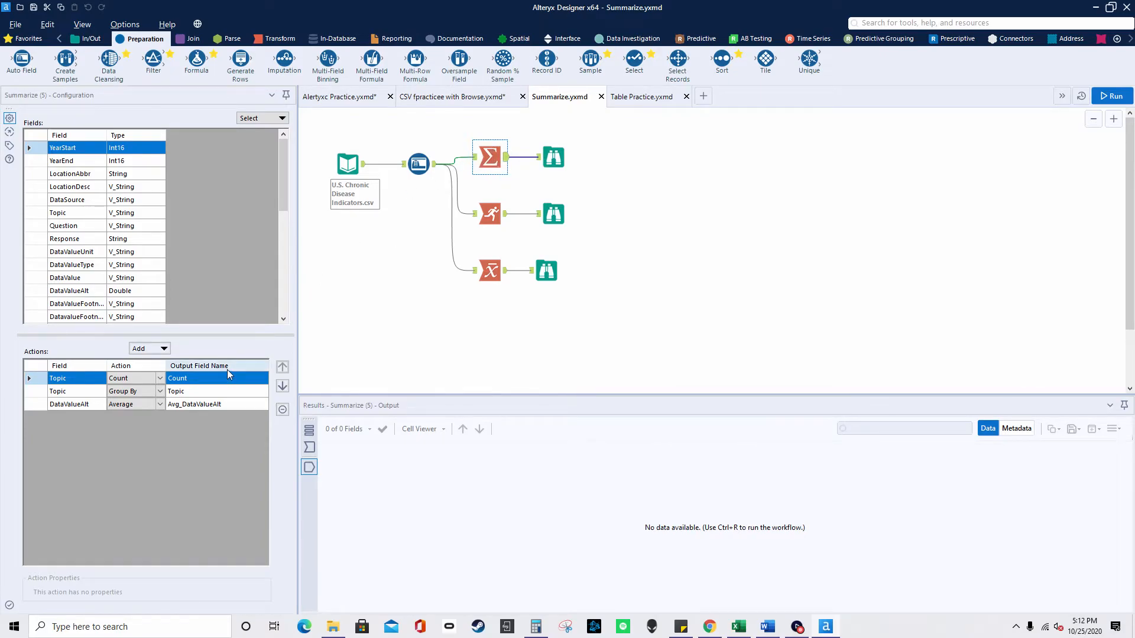
left_click(209, 485)
left_click(114, 391)
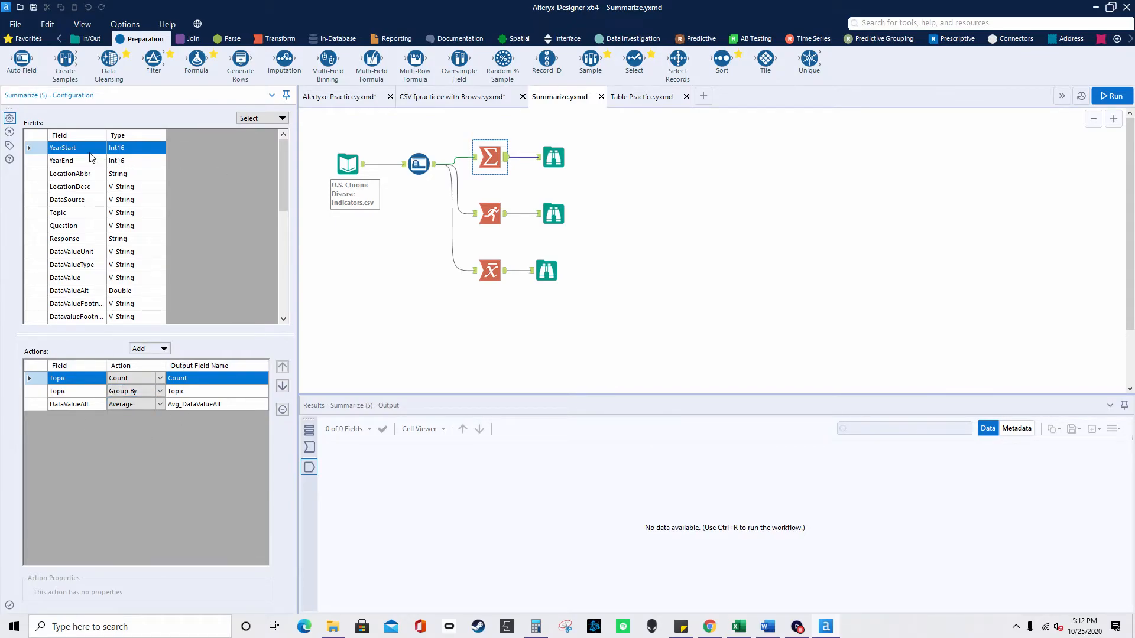
Step: Examine which summarize actions can be added for the Topic field, without adding one
left_click(79, 214)
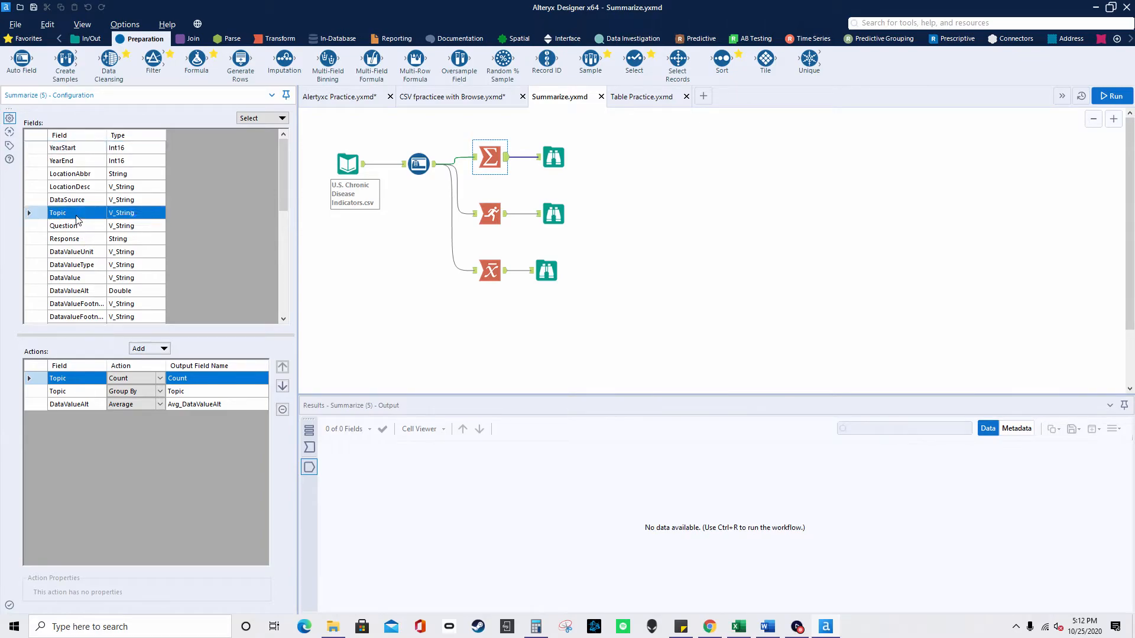
left_click(158, 348)
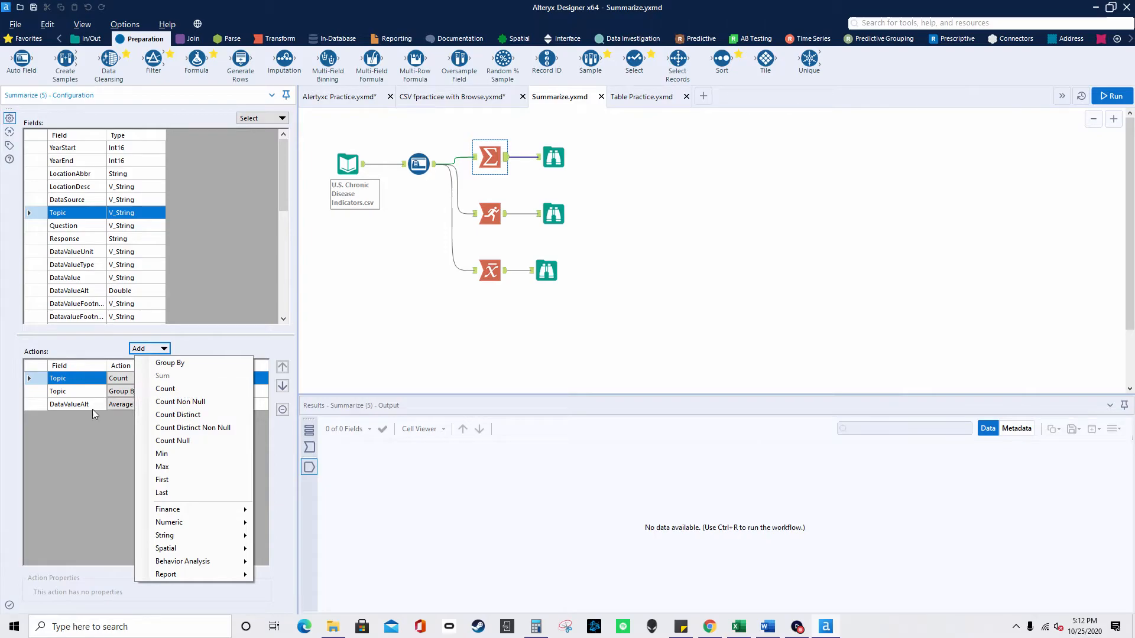
left_click(115, 383)
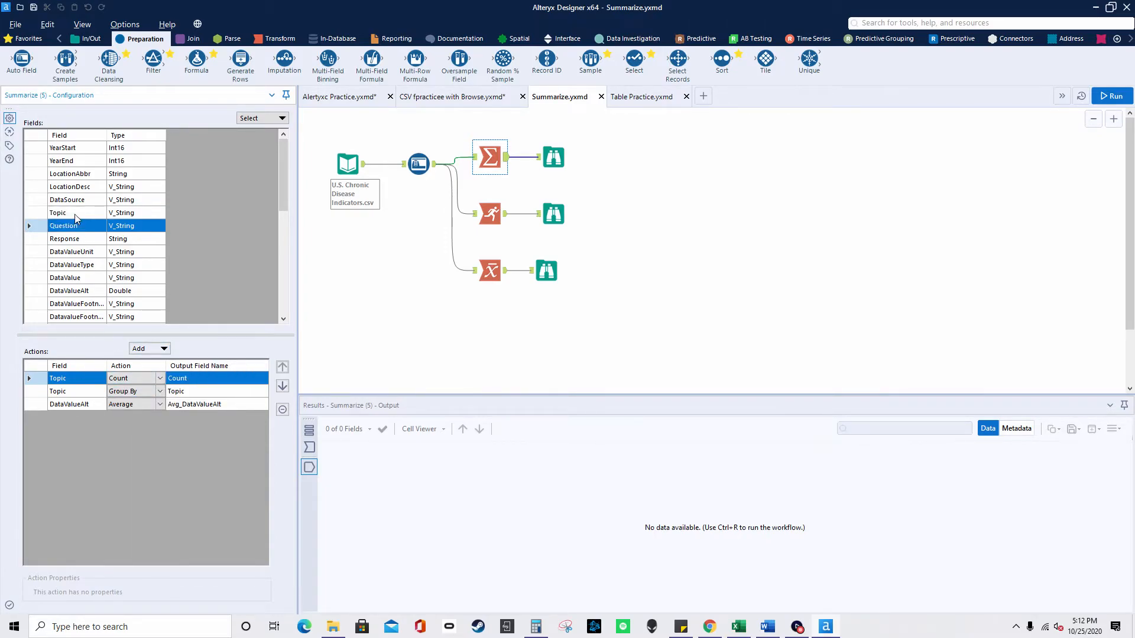
left_click(151, 351)
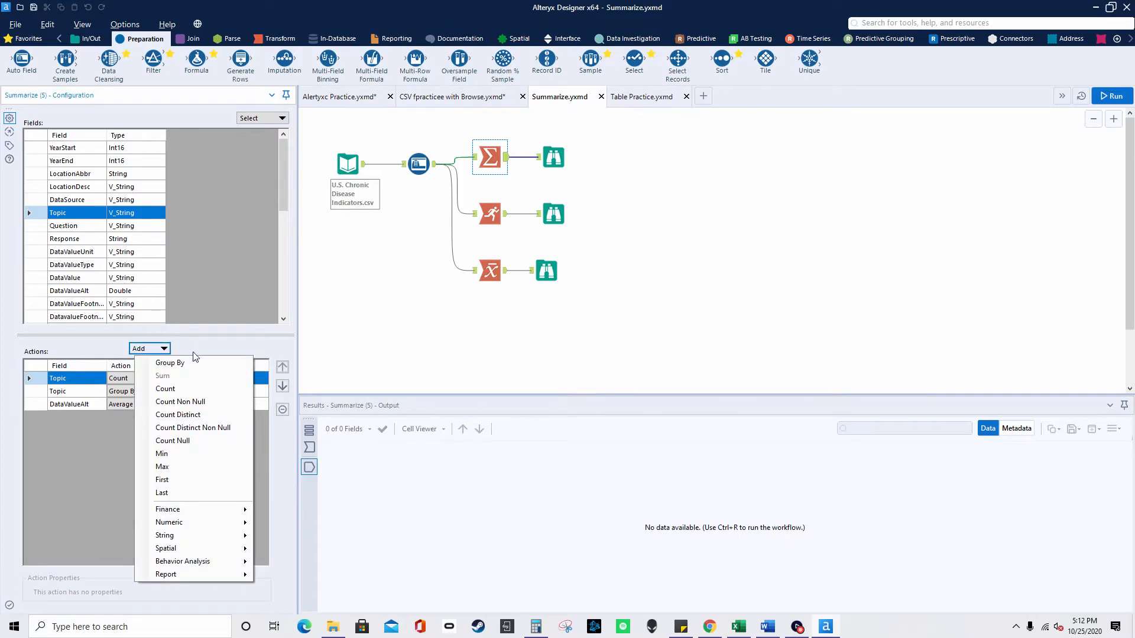
left_click(107, 432)
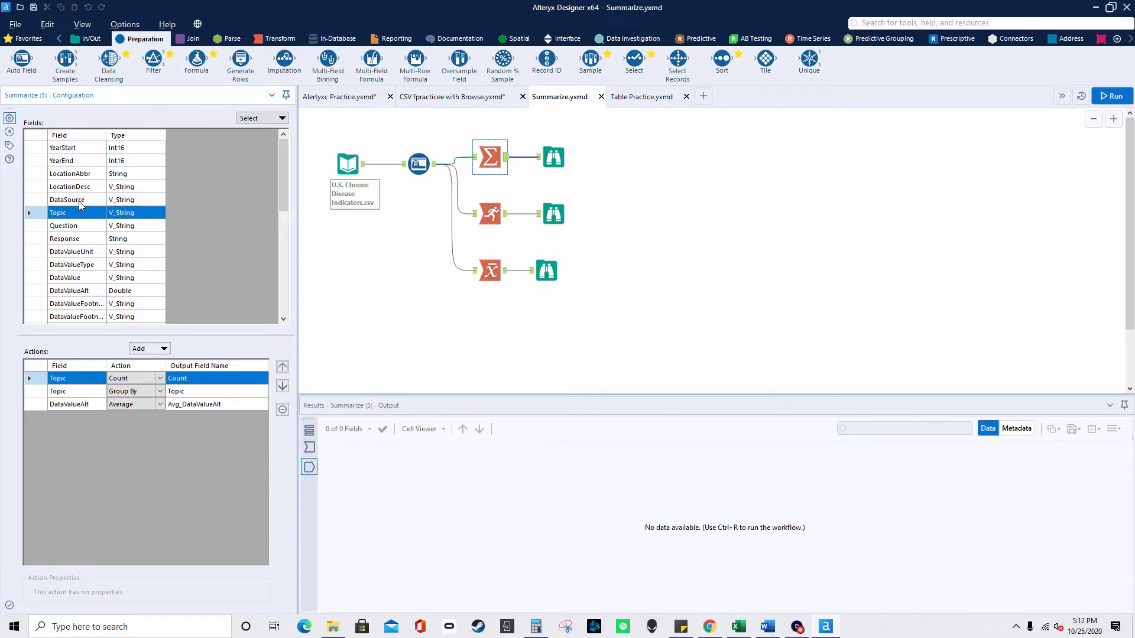
Step: Examine the numeric summarize actions that can be added for the DataValueAlt field, without adding one
left_click(81, 292)
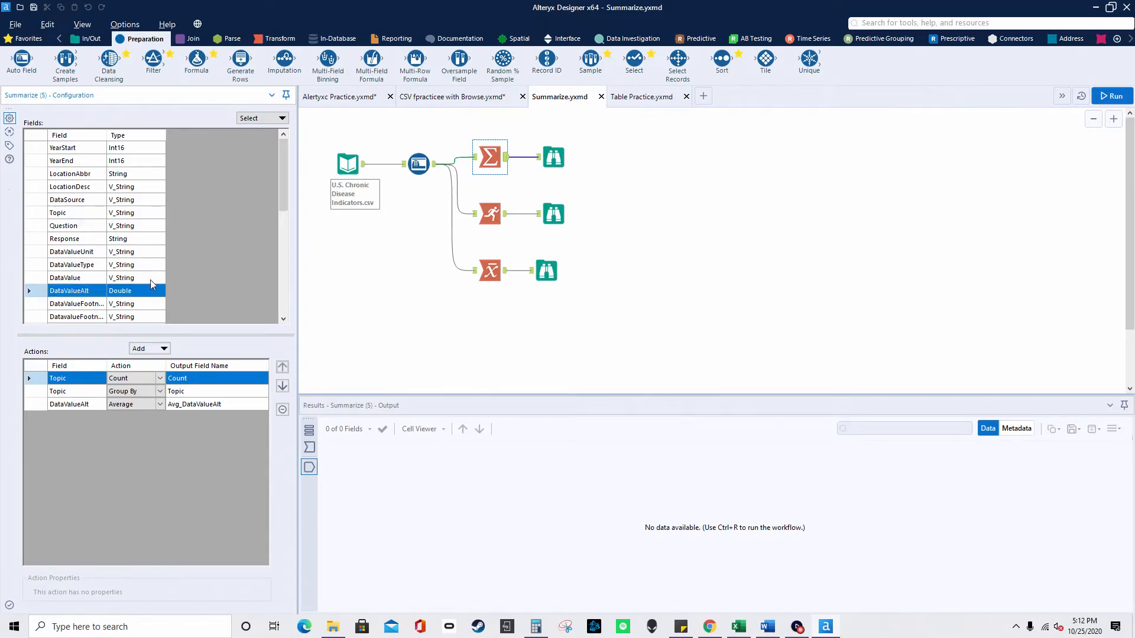
left_click(156, 350)
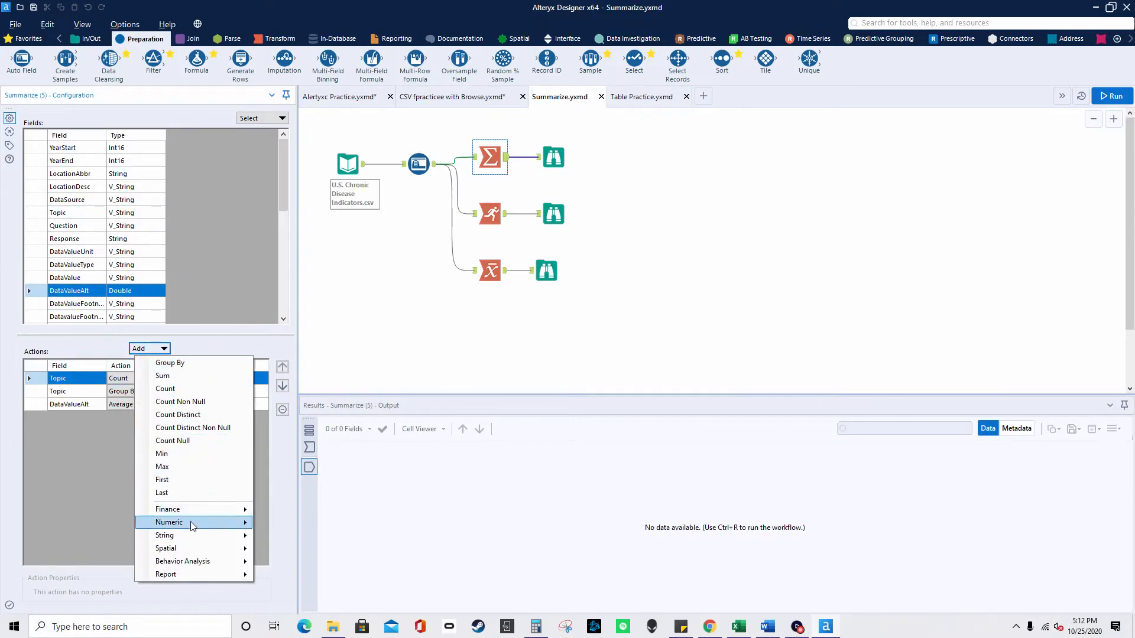
mouse_move(195, 523)
left_click(102, 475)
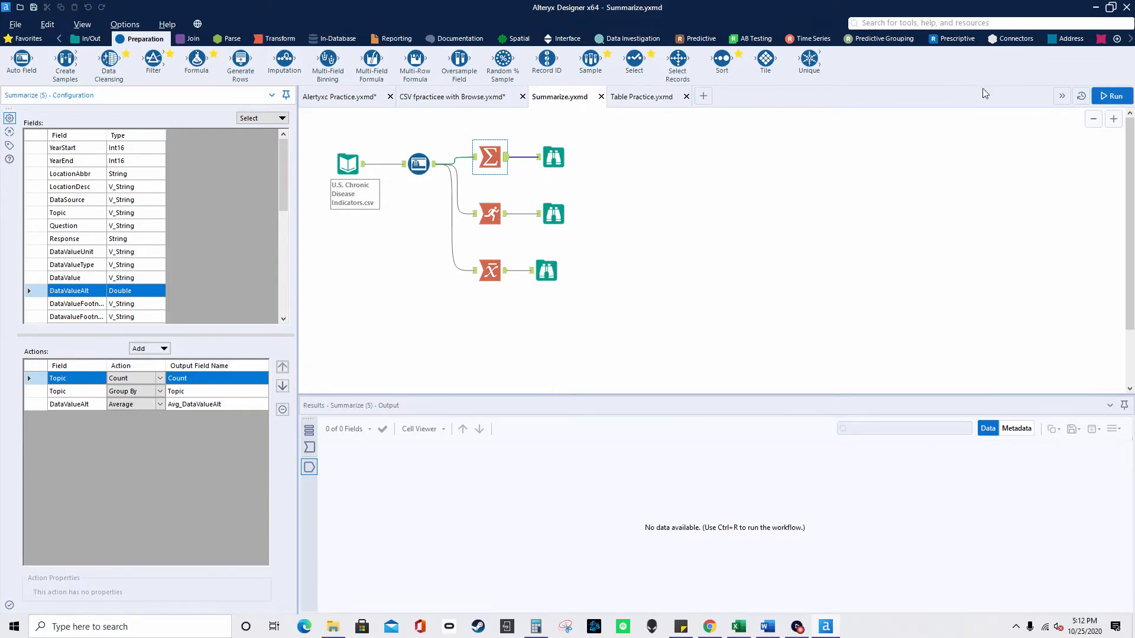
Step: Review the Auto Field selection again and examine the alternatives to Average for the Summarize tool's DataValueAlt action
left_click(419, 164)
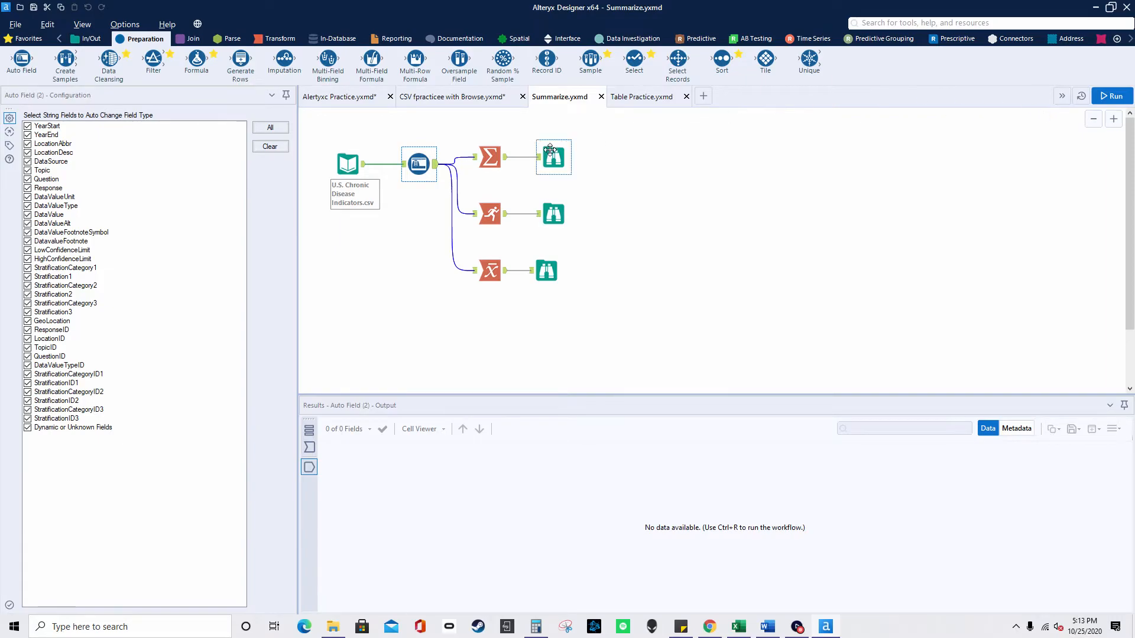
left_click(497, 160)
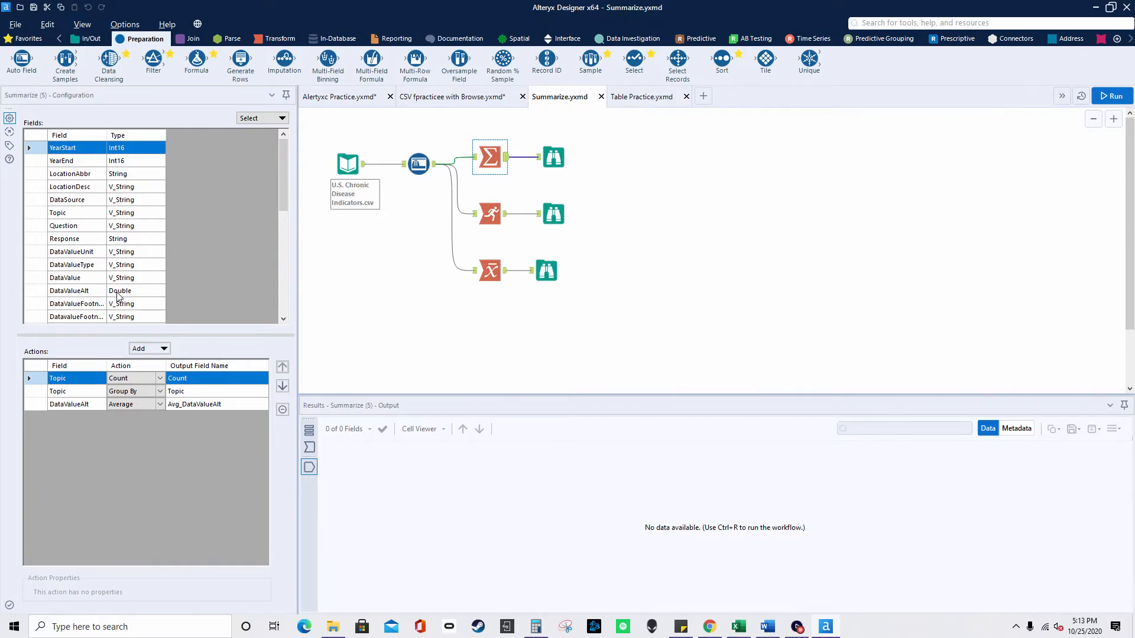
left_click(159, 405)
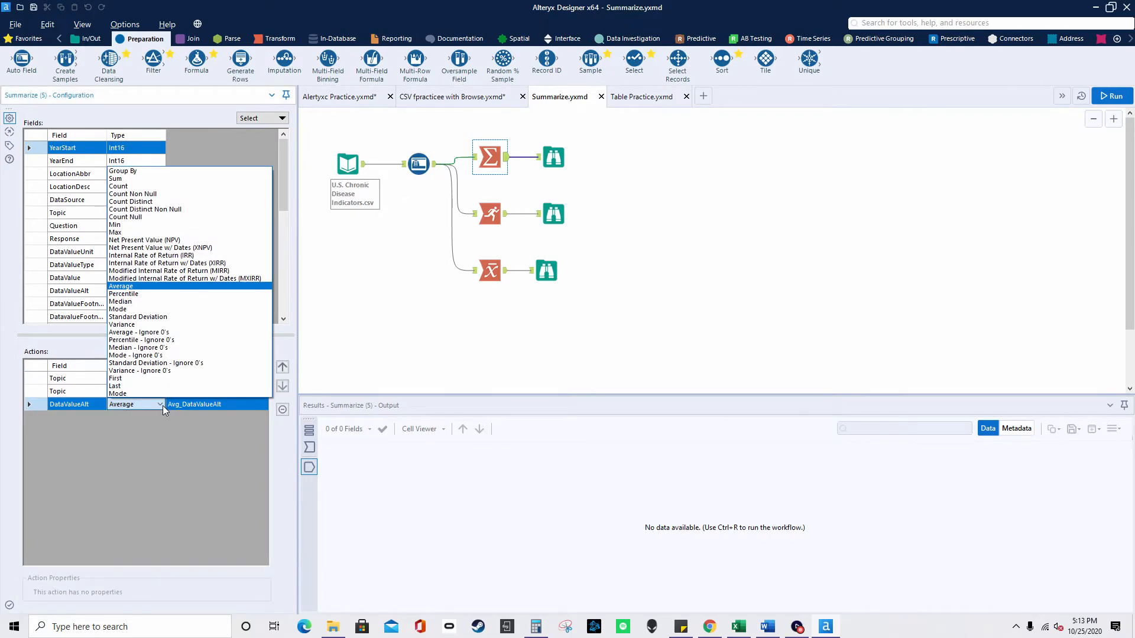
left_click(184, 434)
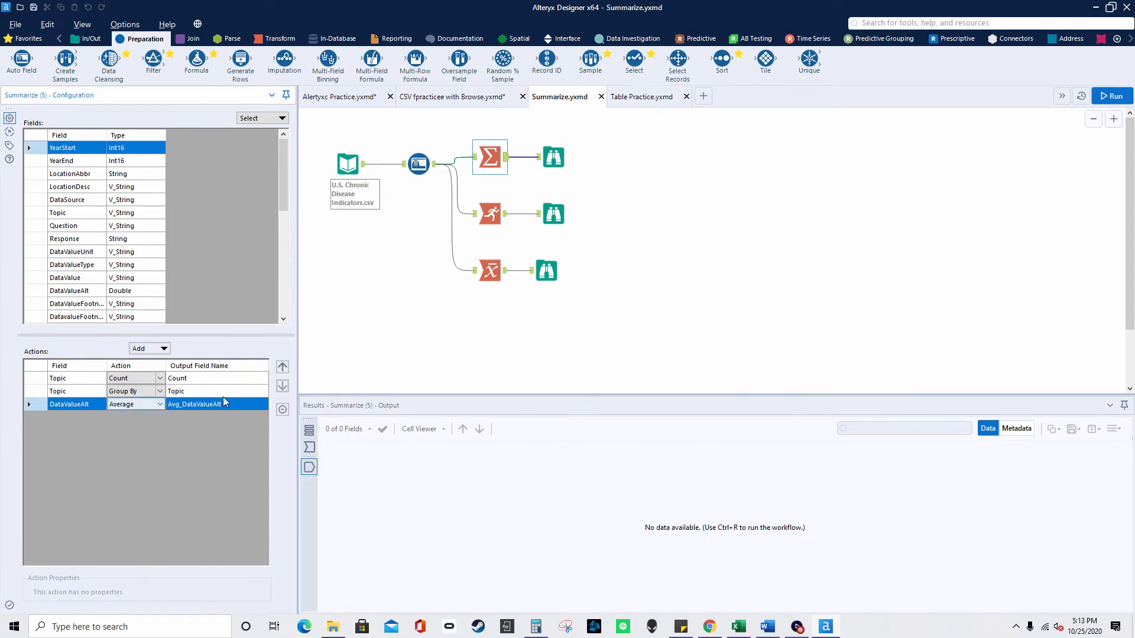
Step: Run the Summarize workflow and look through the Count, Topic and Avg_DataValueAlt results in the Summarize tool's Browse output
left_click(553, 157)
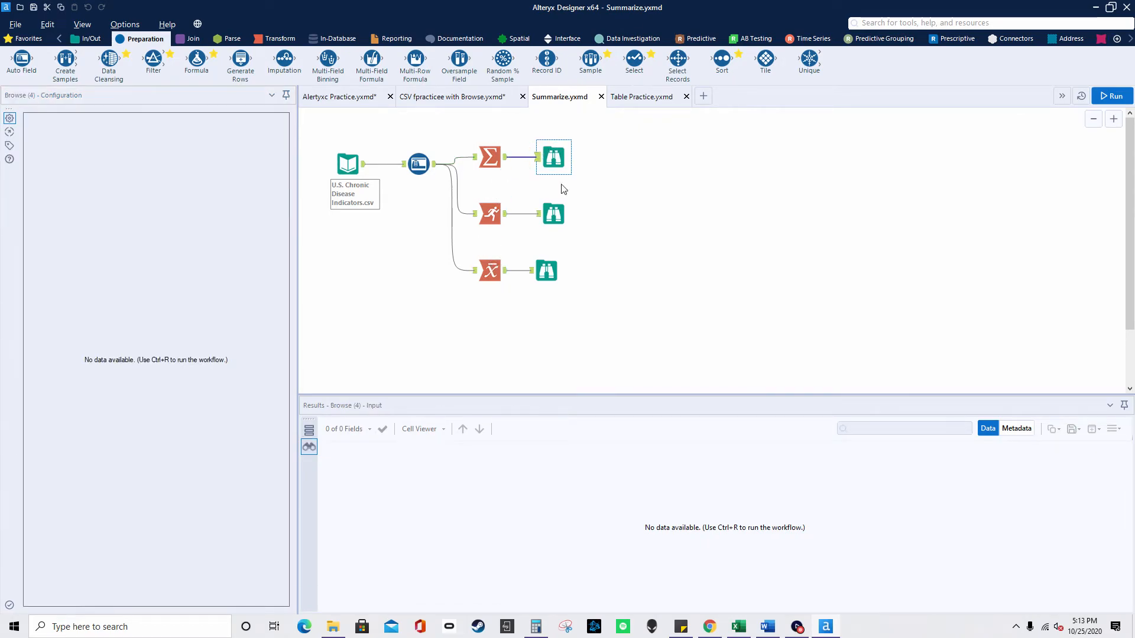
left_click(1111, 96)
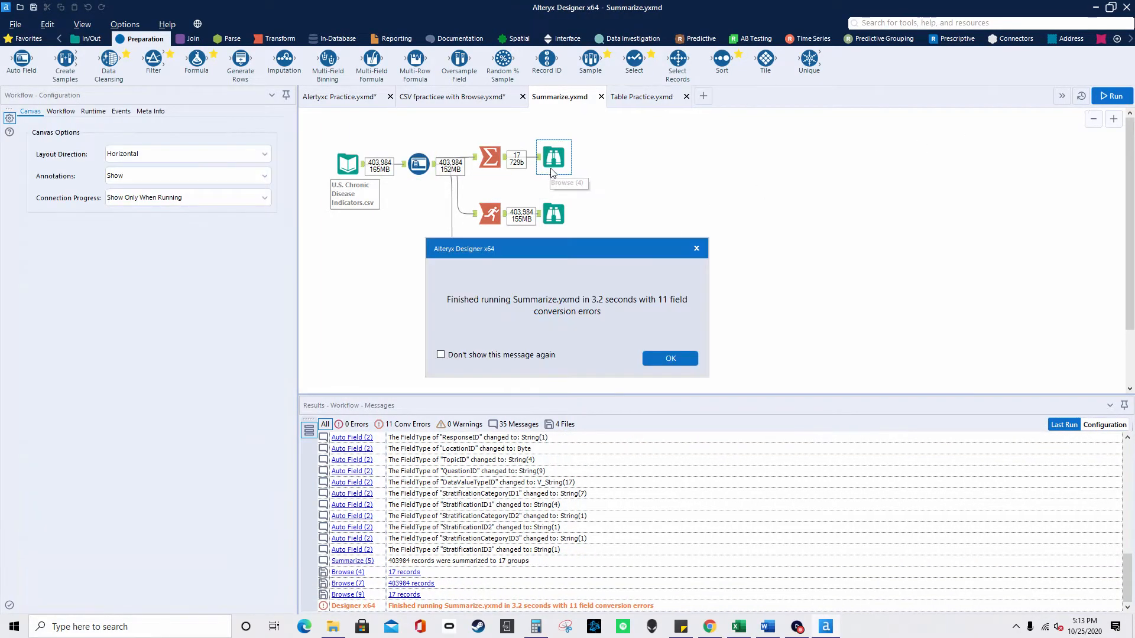
left_click(681, 359)
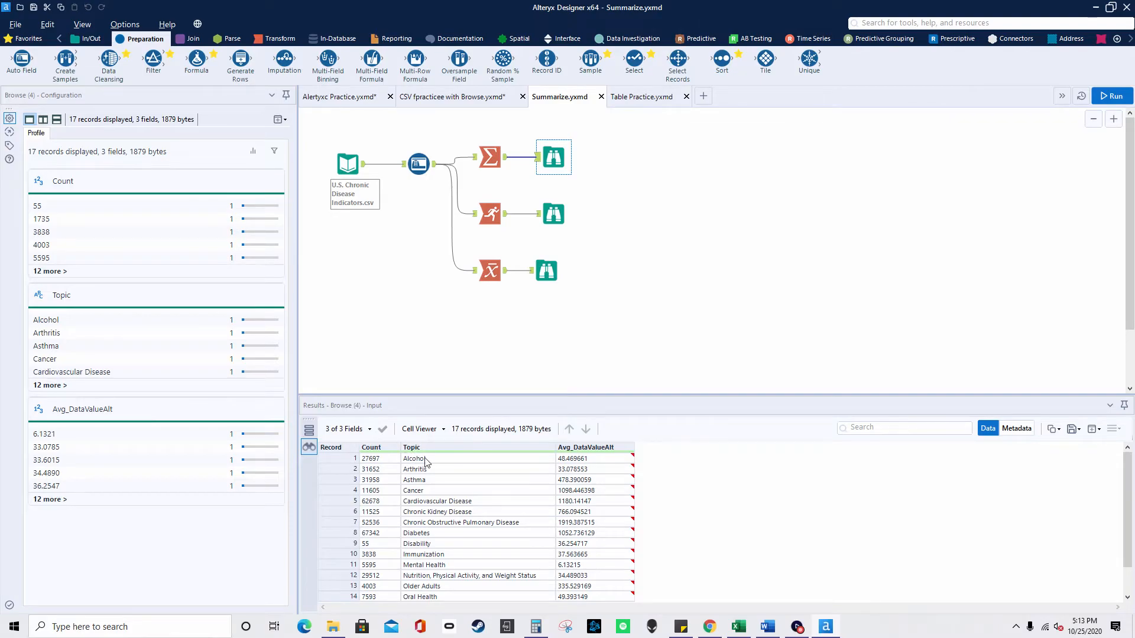
scroll(452, 502, "down", 1)
scroll(452, 514, "up", 1)
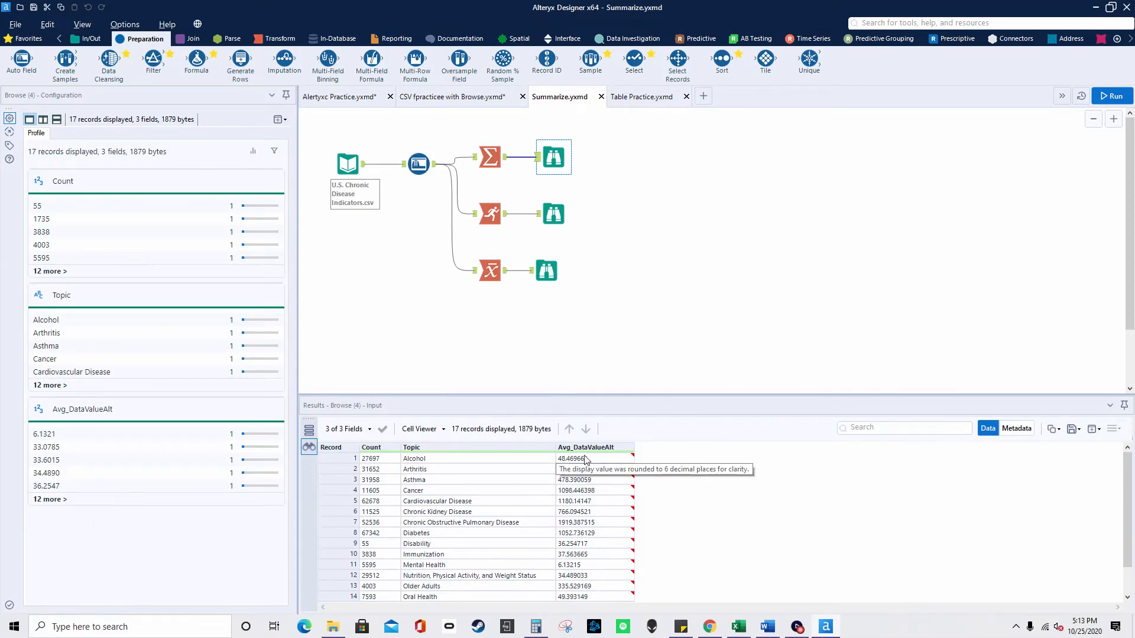
Step: Compare the Summarize tool's Count, Group By and Average actions with the columns in its Browse output
left_click(490, 157)
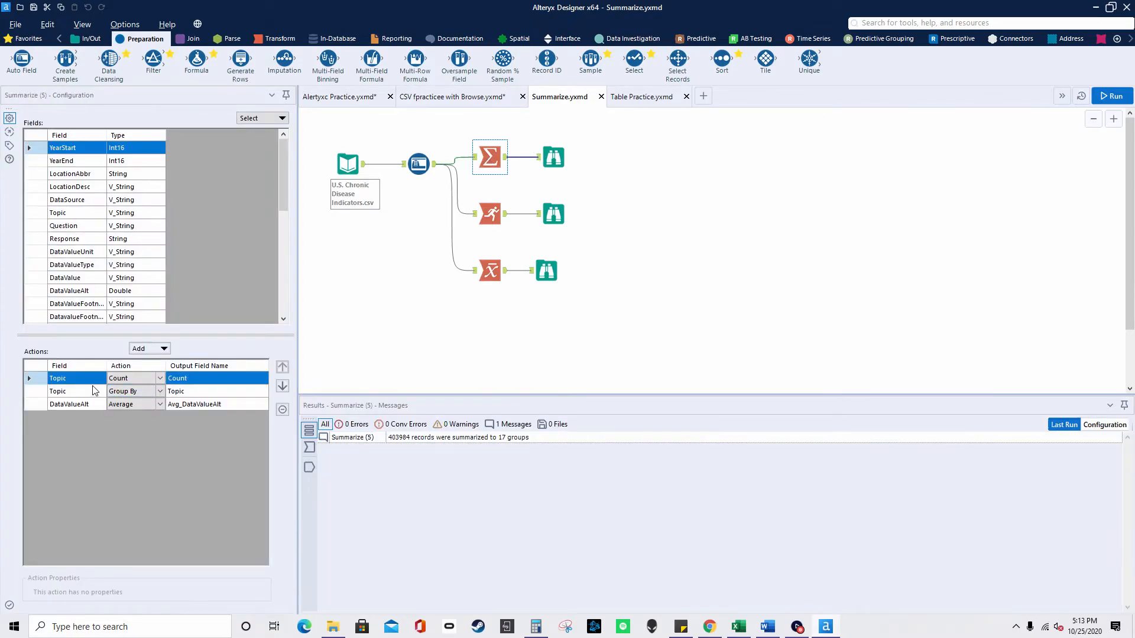
left_click(188, 408)
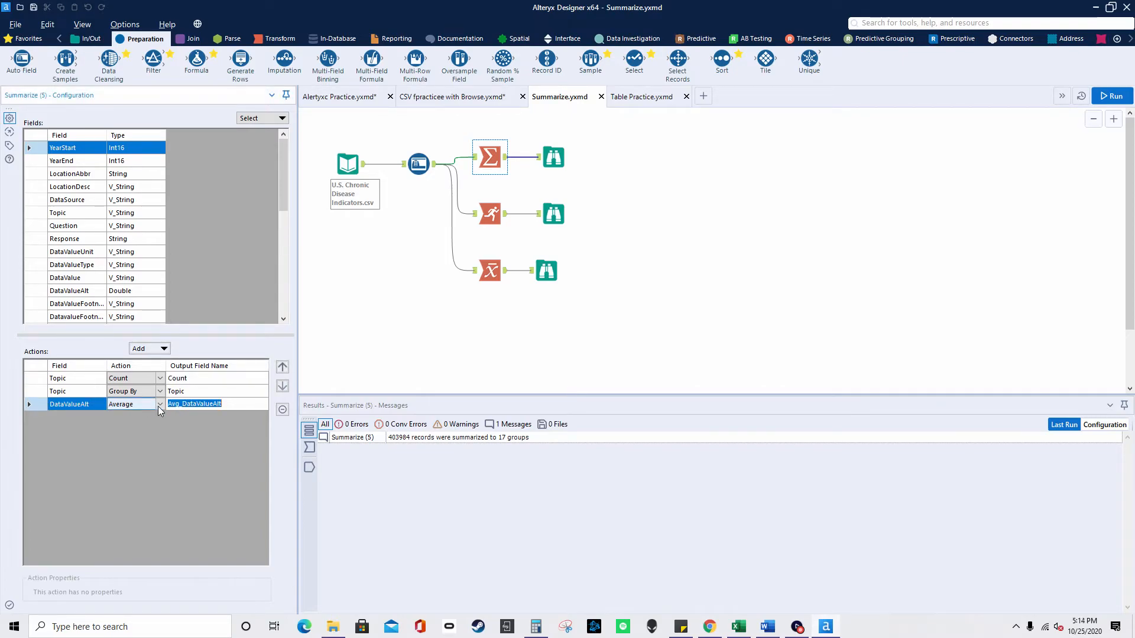
left_click(553, 157)
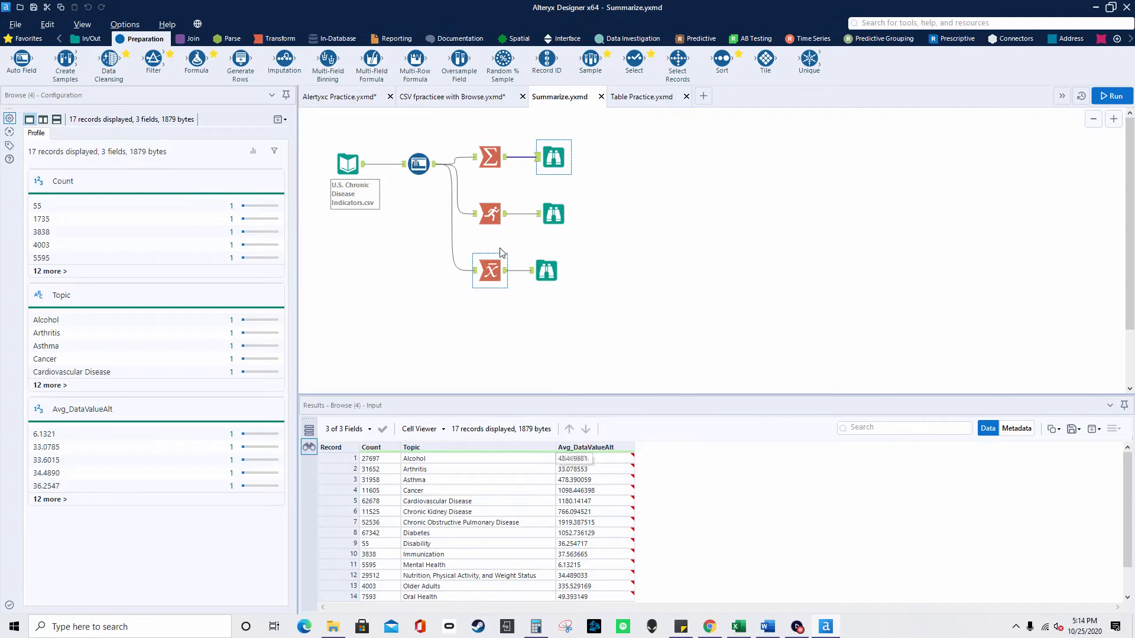
Step: Compare the Running Total tool's YearEnd and LocationAbbr grouping with the year and location records in its Browse output
left_click(495, 214)
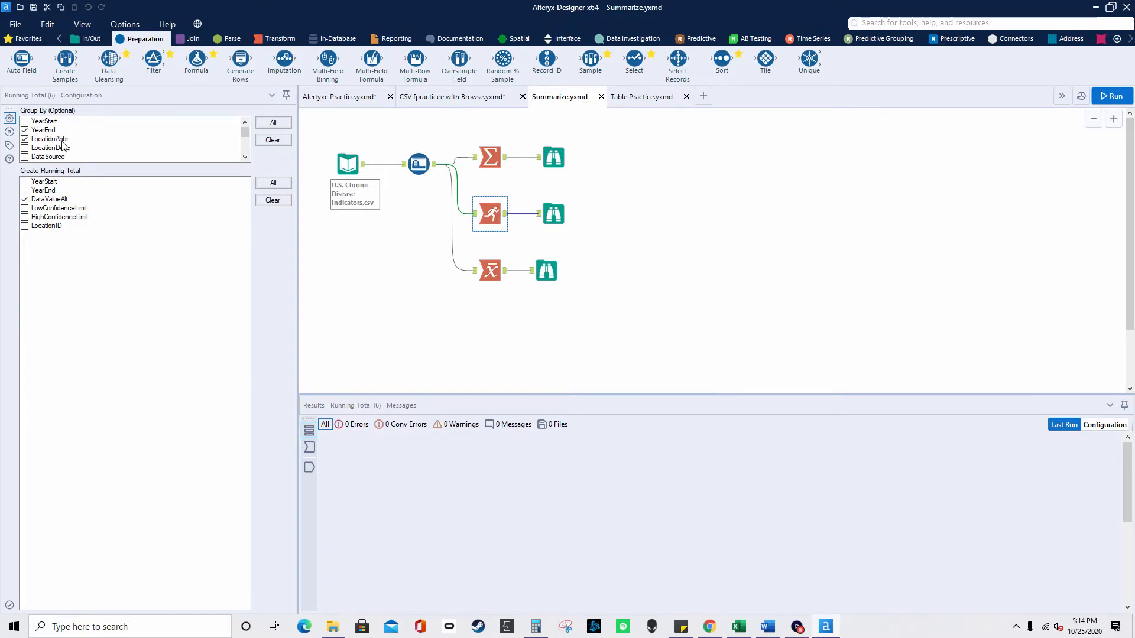
left_click(553, 215)
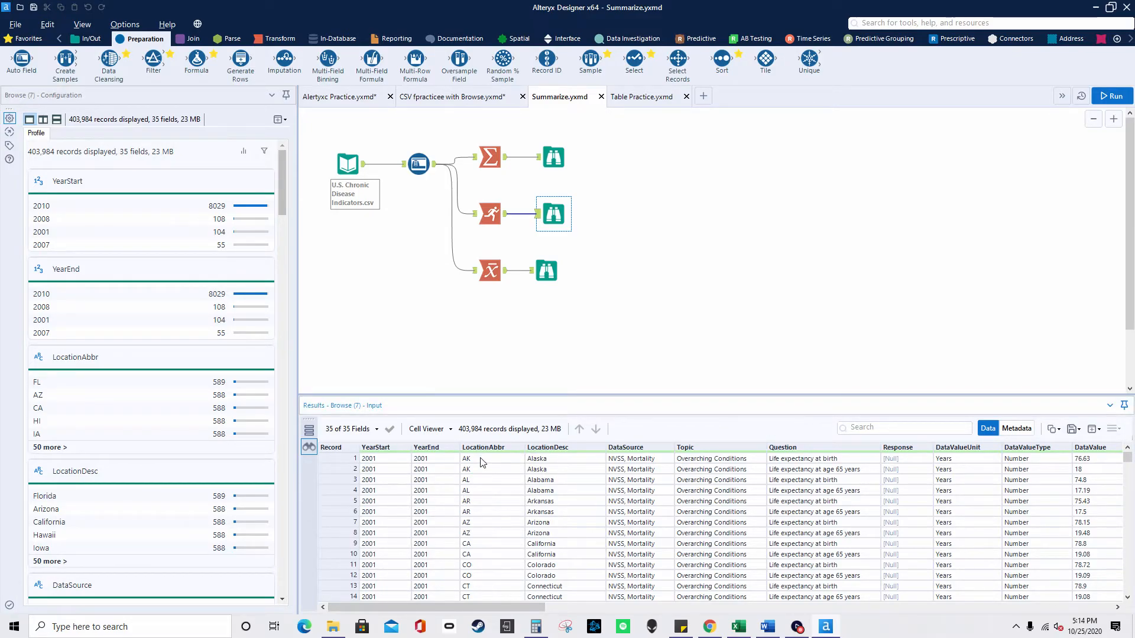
left_click(490, 213)
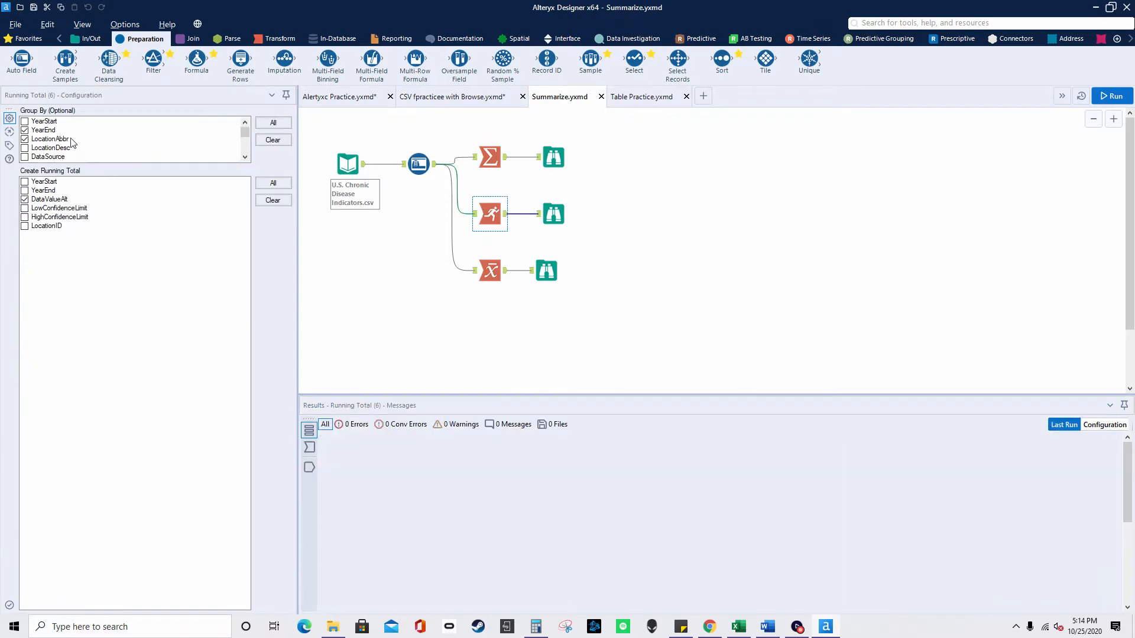
left_click(553, 214)
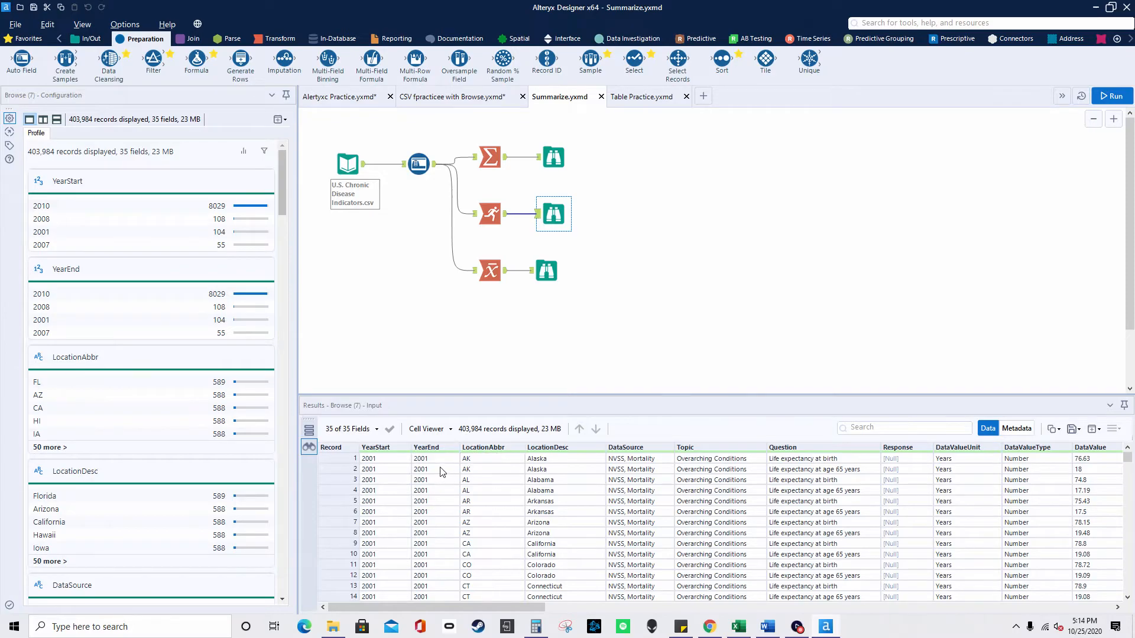
scroll(438, 597, "down", 20)
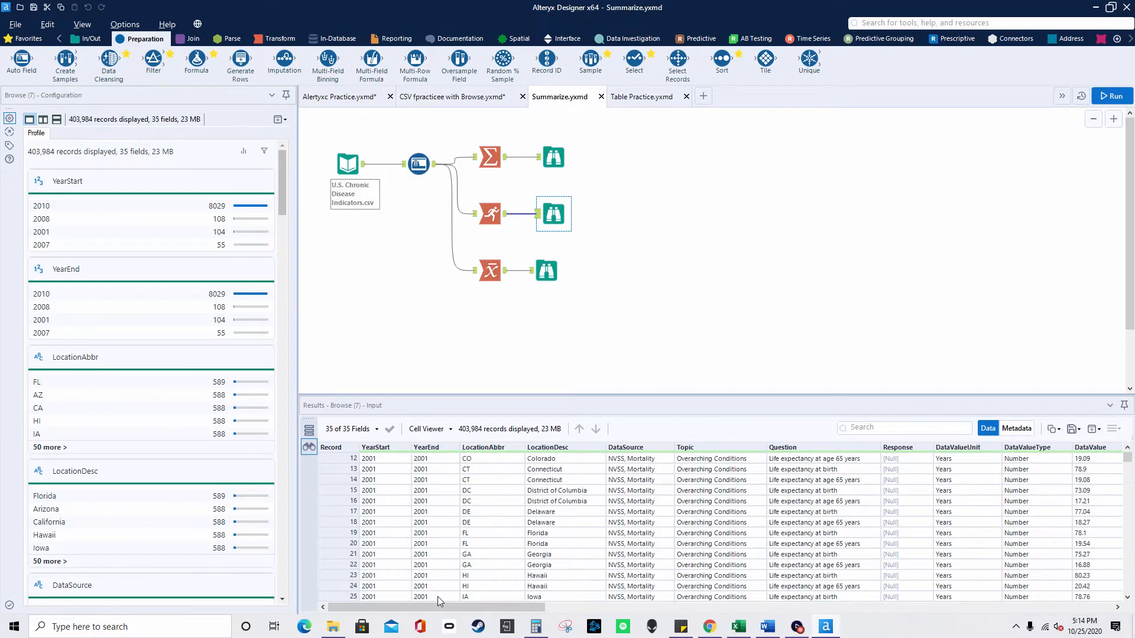
scroll(437, 597, "down", 18)
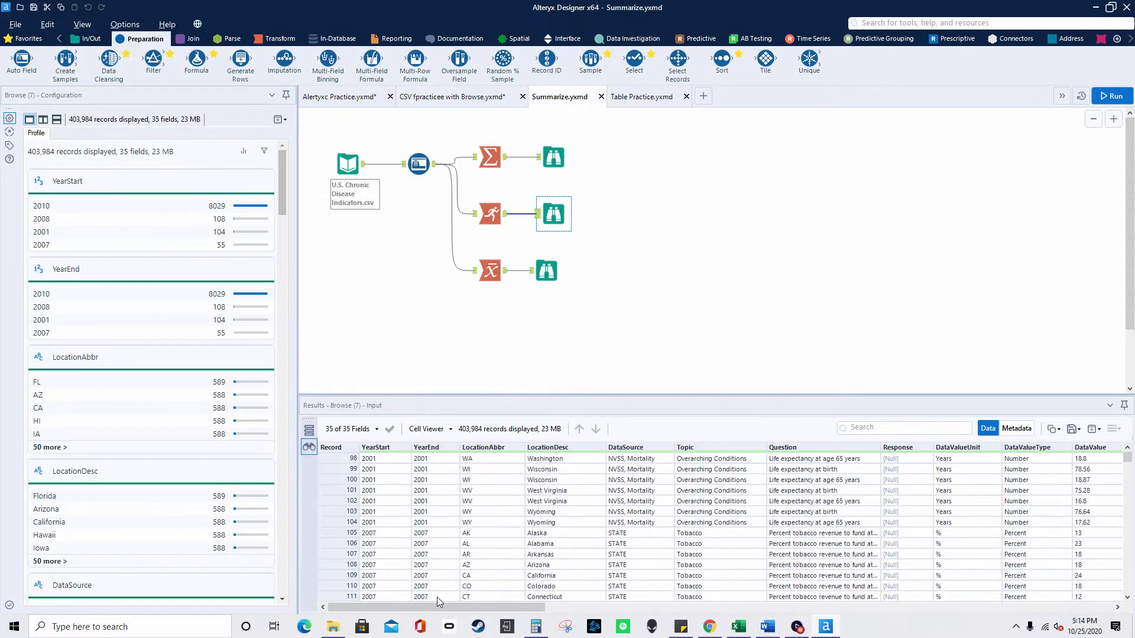
scroll(437, 597, "up", 11)
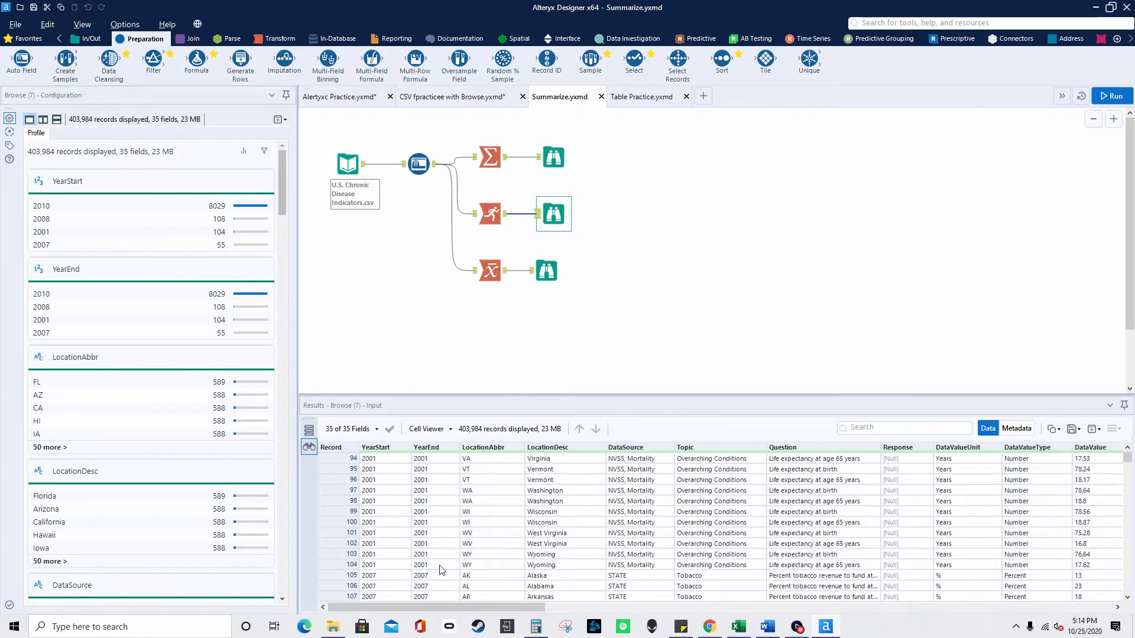
scroll(478, 567, "up", 13)
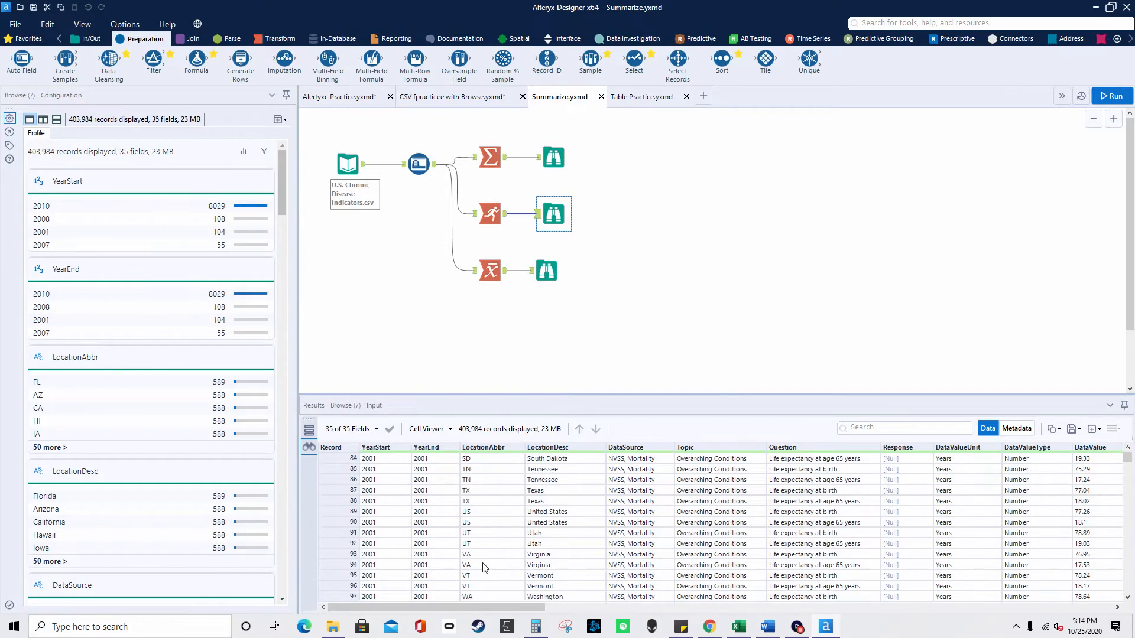
Step: Examine the RunTot_DataValueAlt column at the end of the Running Total Browse output, starting from the first record
left_click_drag(526, 607, 1093, 607)
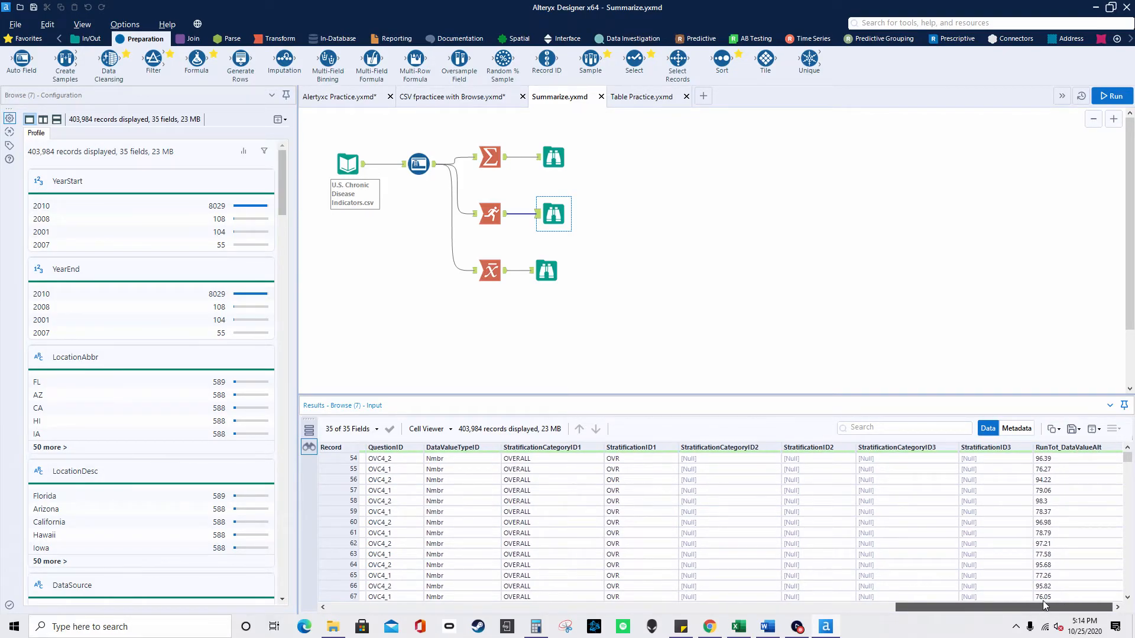
left_click_drag(1043, 600, 441, 601)
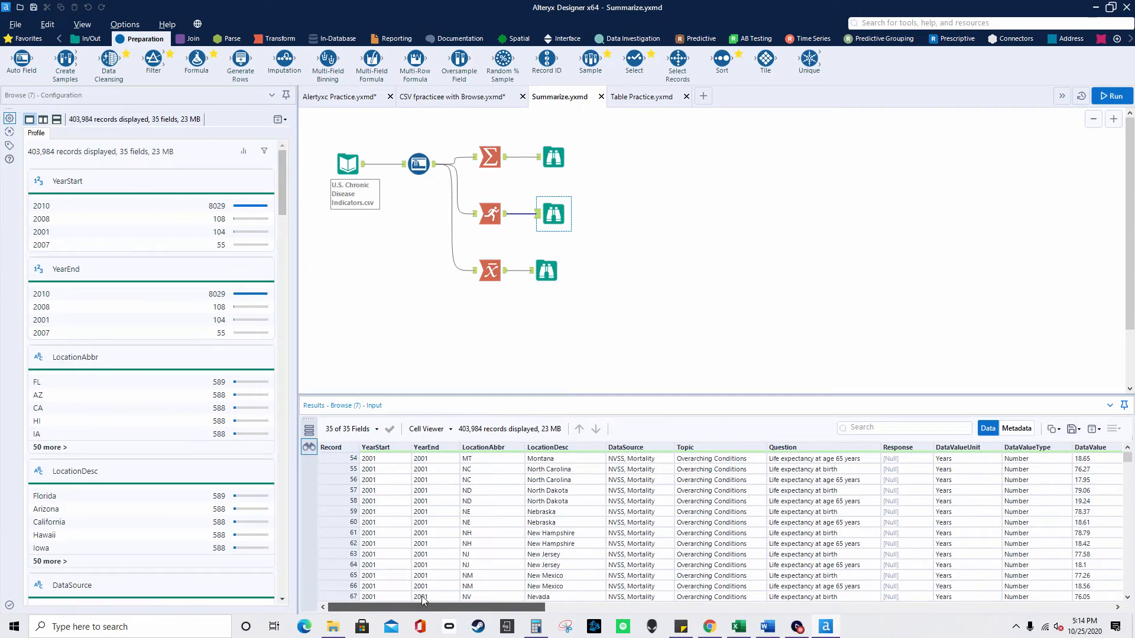
scroll(541, 553, "up", 6)
left_click(1128, 449)
left_click_drag(1128, 449, 1127, 450)
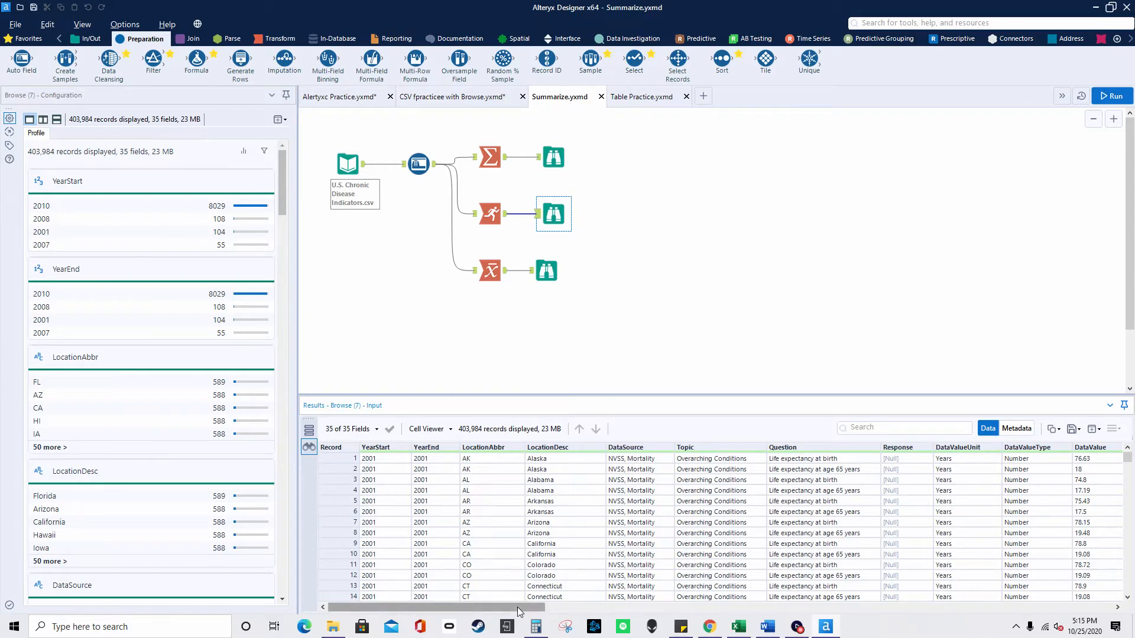
left_click_drag(516, 608, 1087, 607)
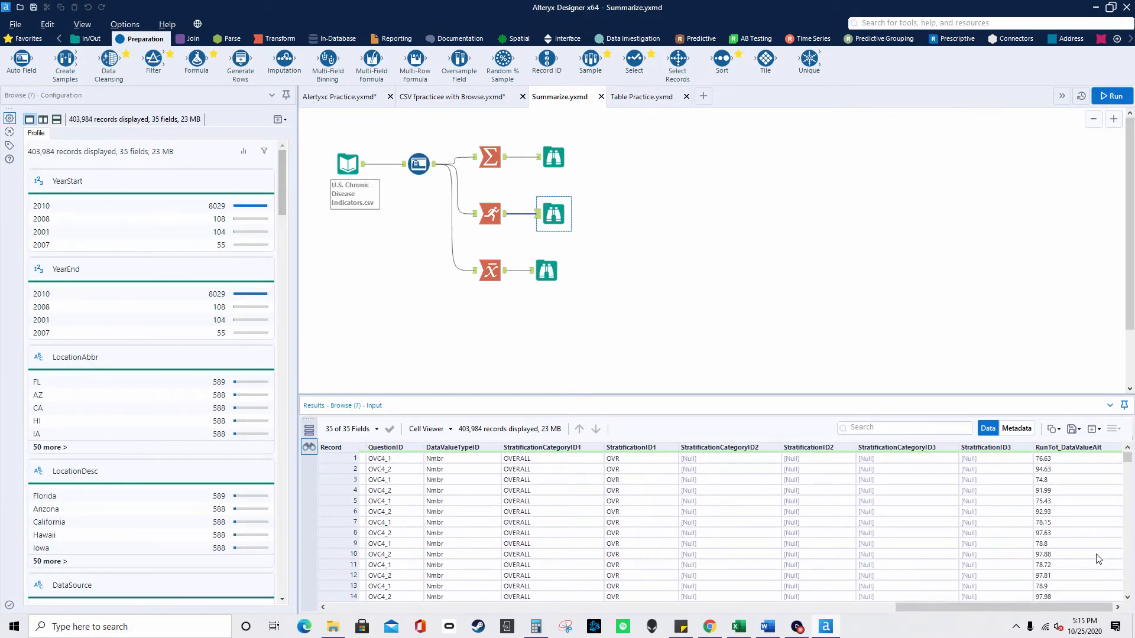
Step: Check the running total of the two Alaska 2001 records by adding 76.63 + 18 in Calculator
left_click(1060, 463)
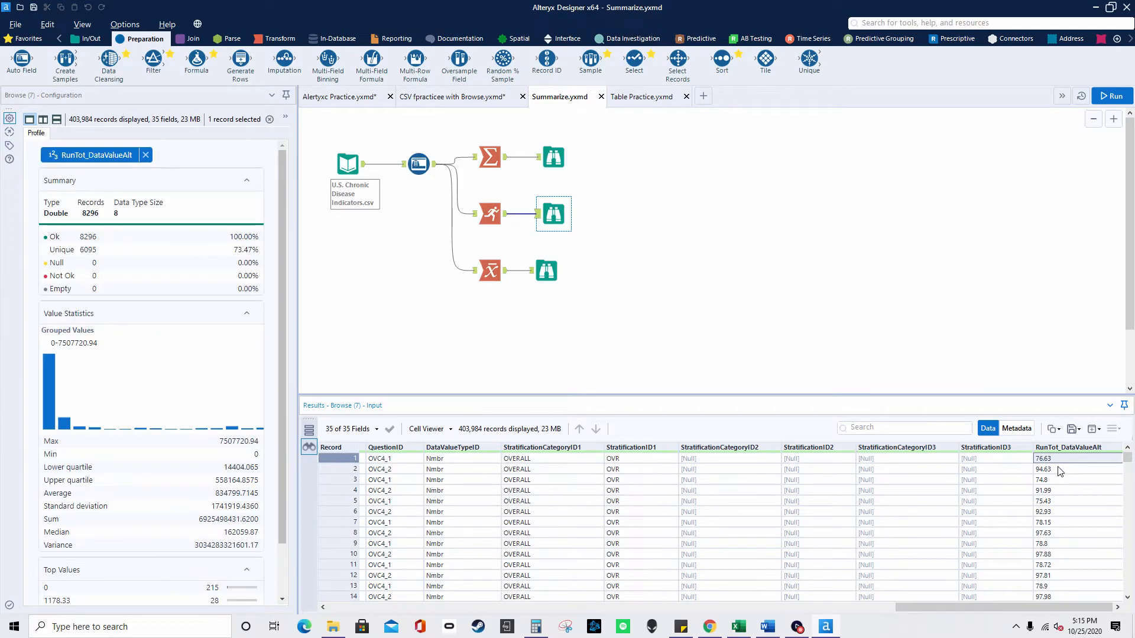
left_click(1059, 471)
left_click_drag(1041, 608, 504, 605)
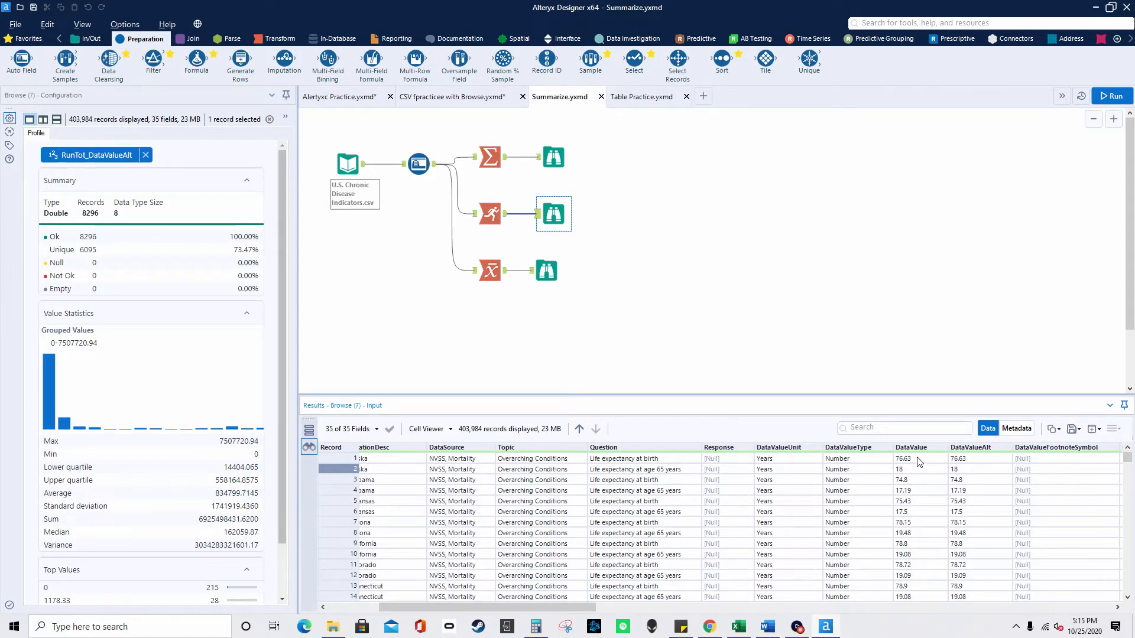
left_click(505, 630)
left_click(414, 282)
type("76.63+18")
key("Return")
left_click_drag(591, 607, 1075, 488)
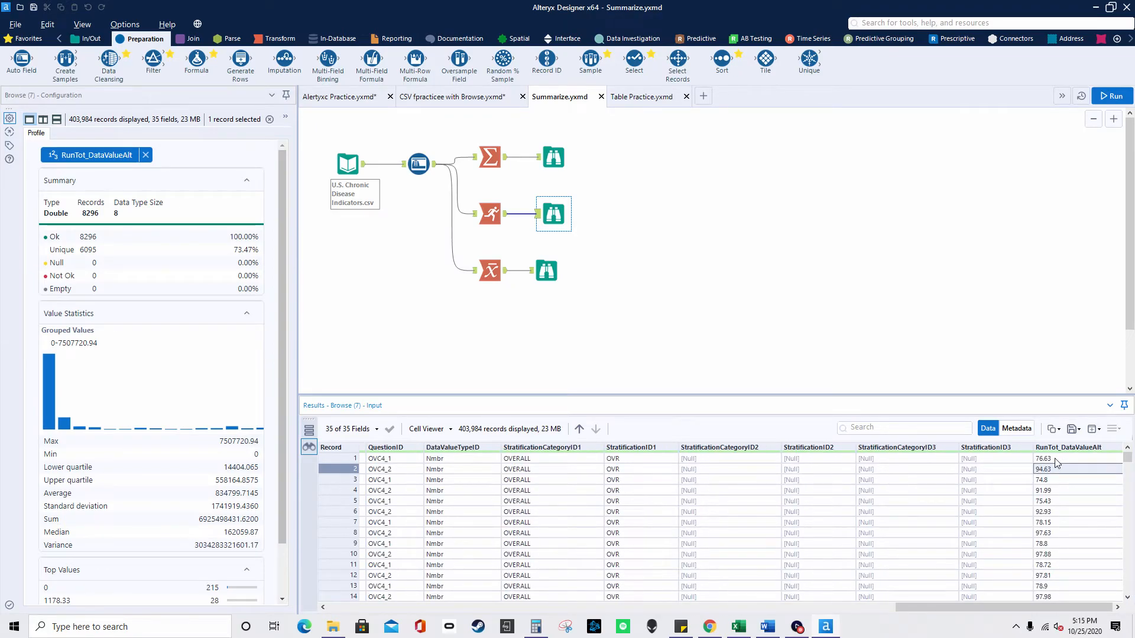
Step: Compare the first two records' DataValueAlt and RunTot_DataValueAlt values with the sum in Calculator
left_click(1055, 459)
left_click_drag(999, 605, 589, 594)
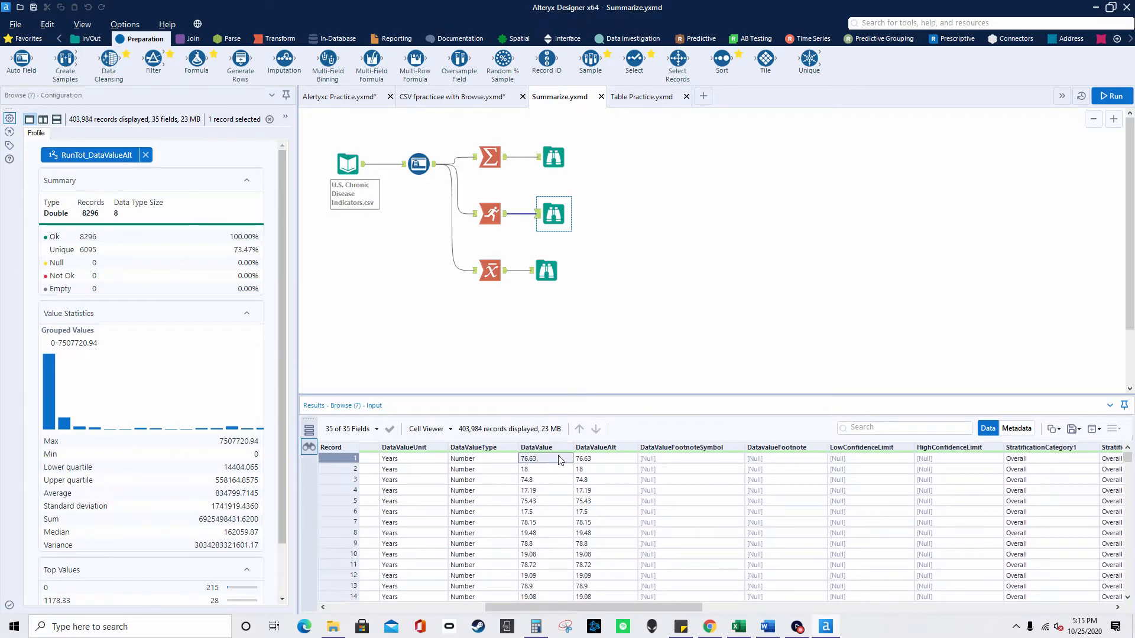
left_click(584, 459)
left_click(604, 470)
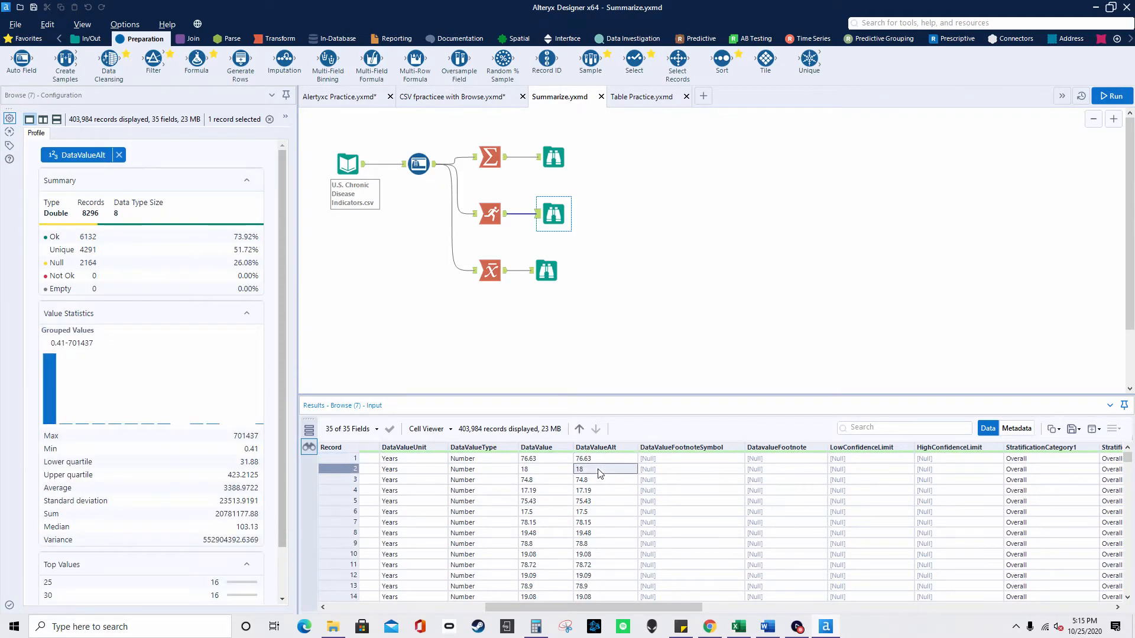
left_click_drag(686, 605, 1097, 606)
left_click(1061, 471)
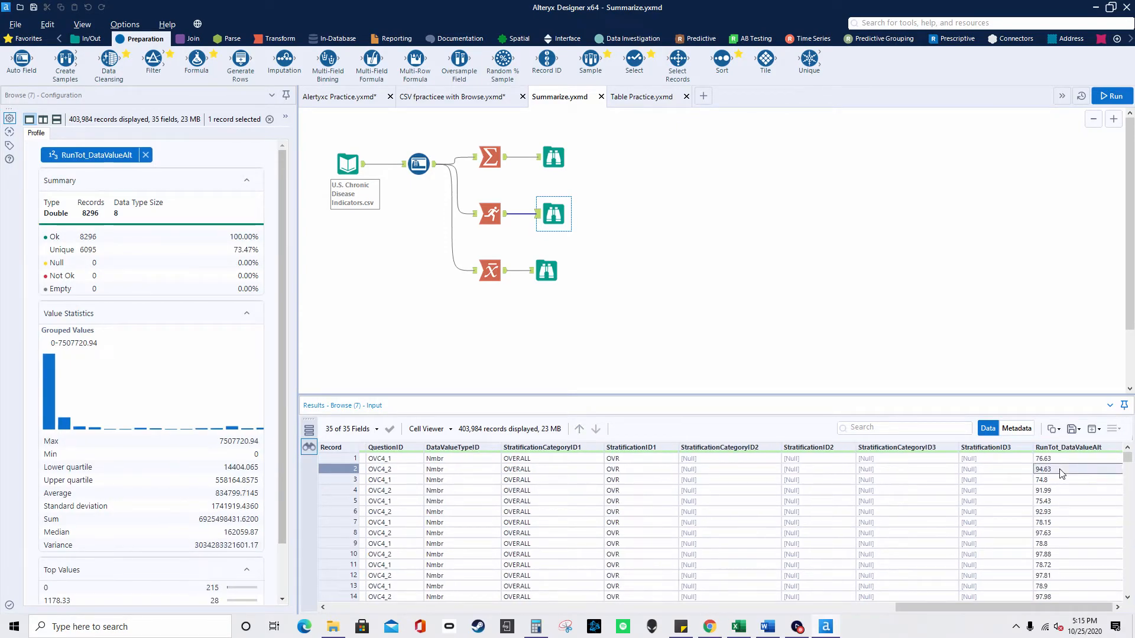
left_click(536, 629)
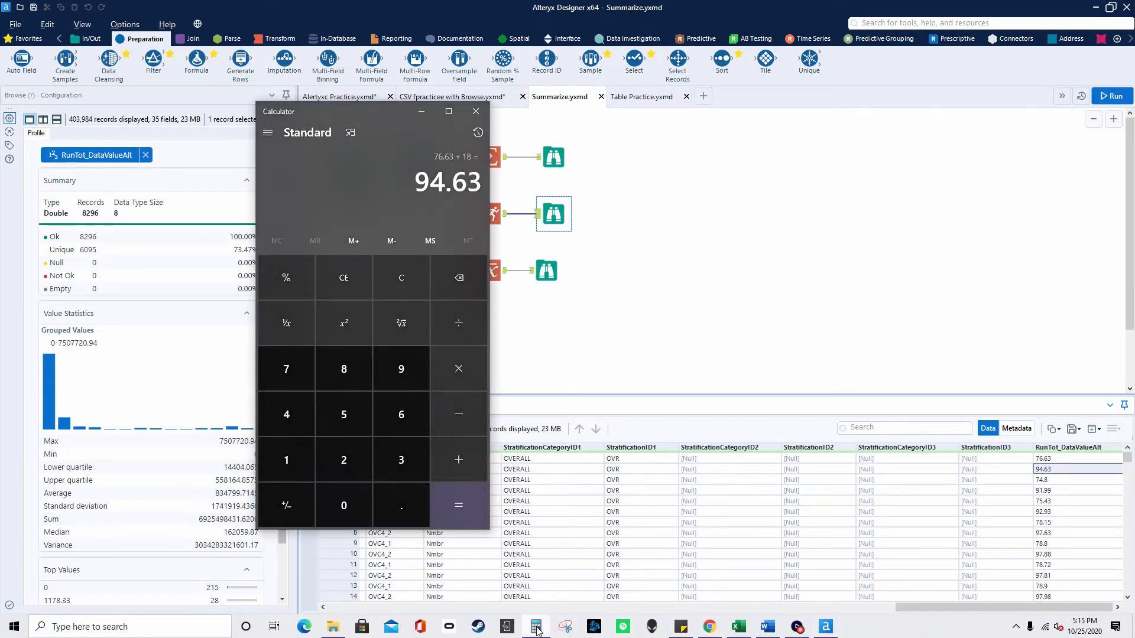
left_click(537, 629)
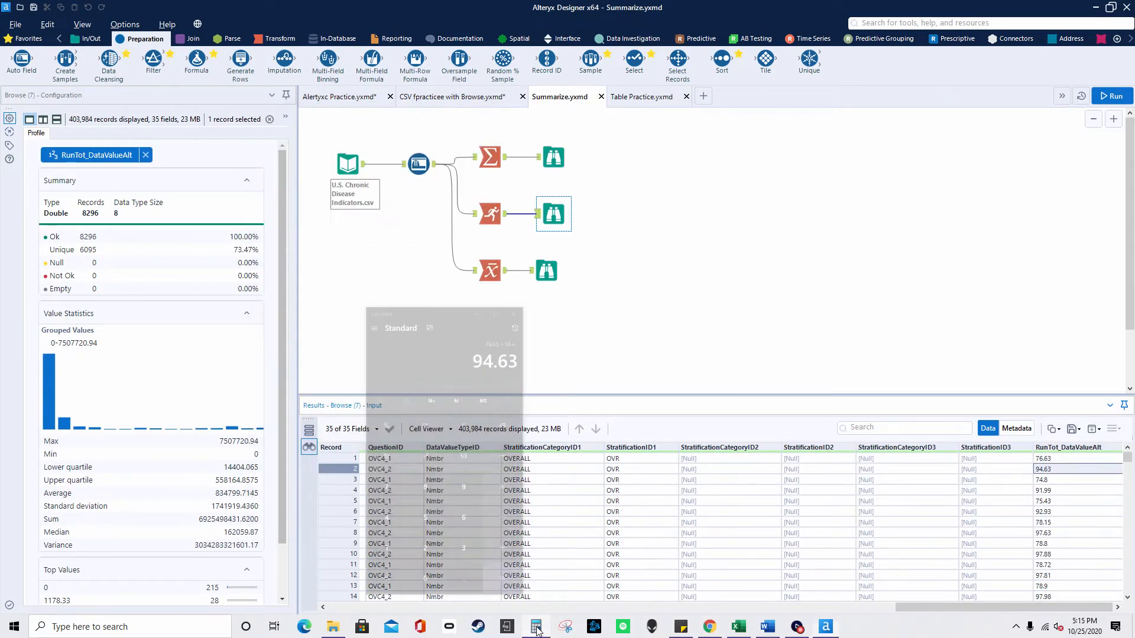
Step: Examine the Alabama 2001 records' year, location, DataValueAlt and running total values in the Browse output
left_click(1061, 480)
left_click_drag(952, 607, 384, 604)
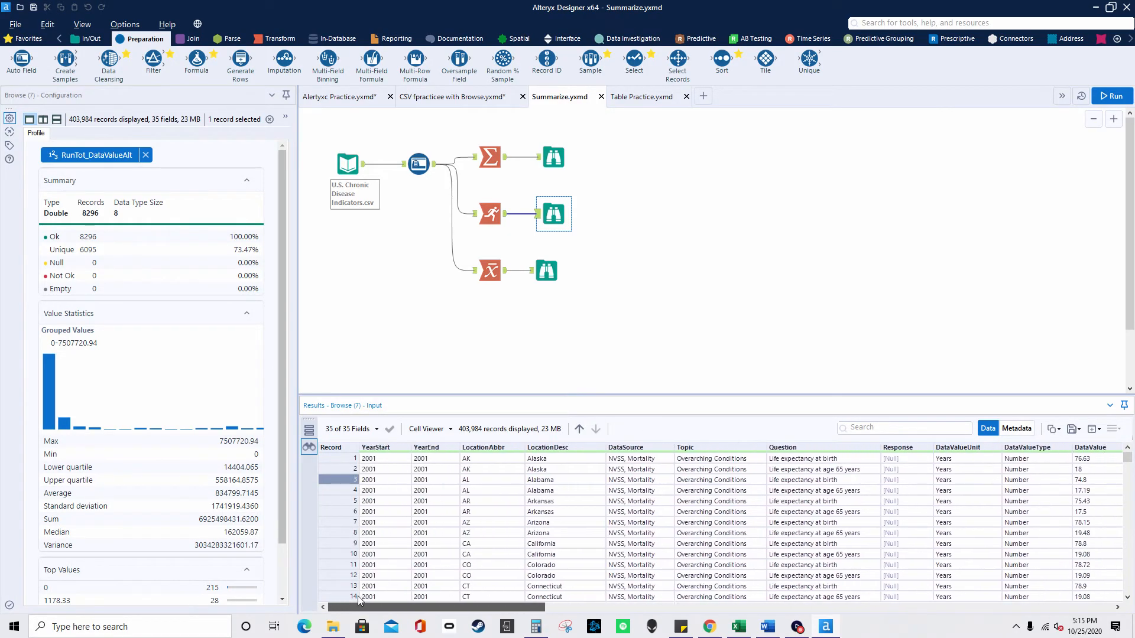
left_click(495, 480)
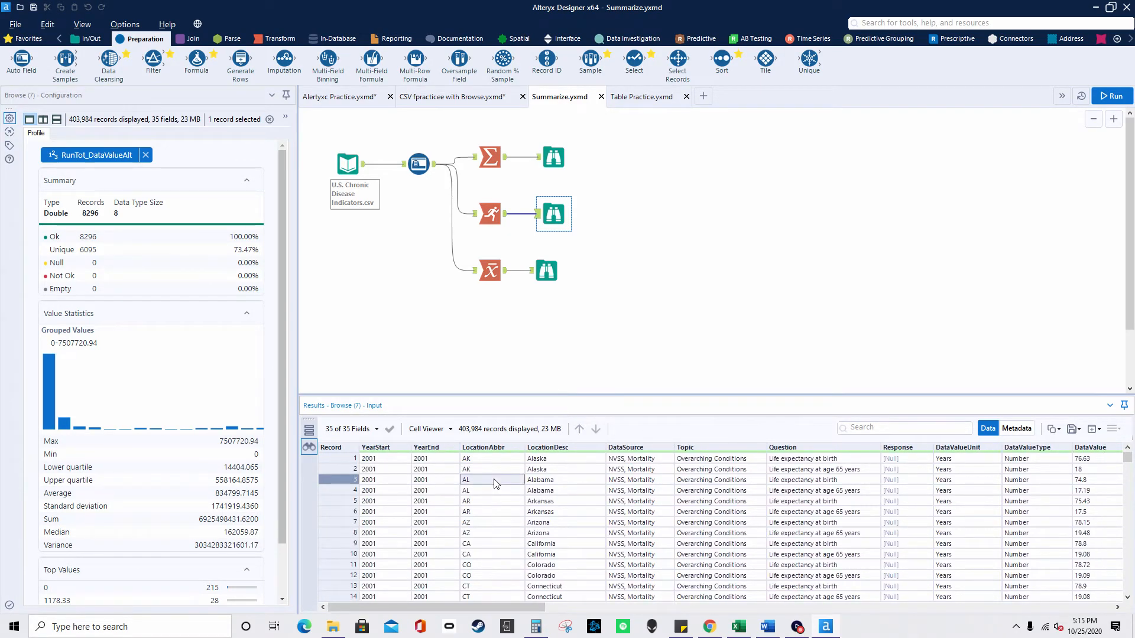
left_click(549, 489)
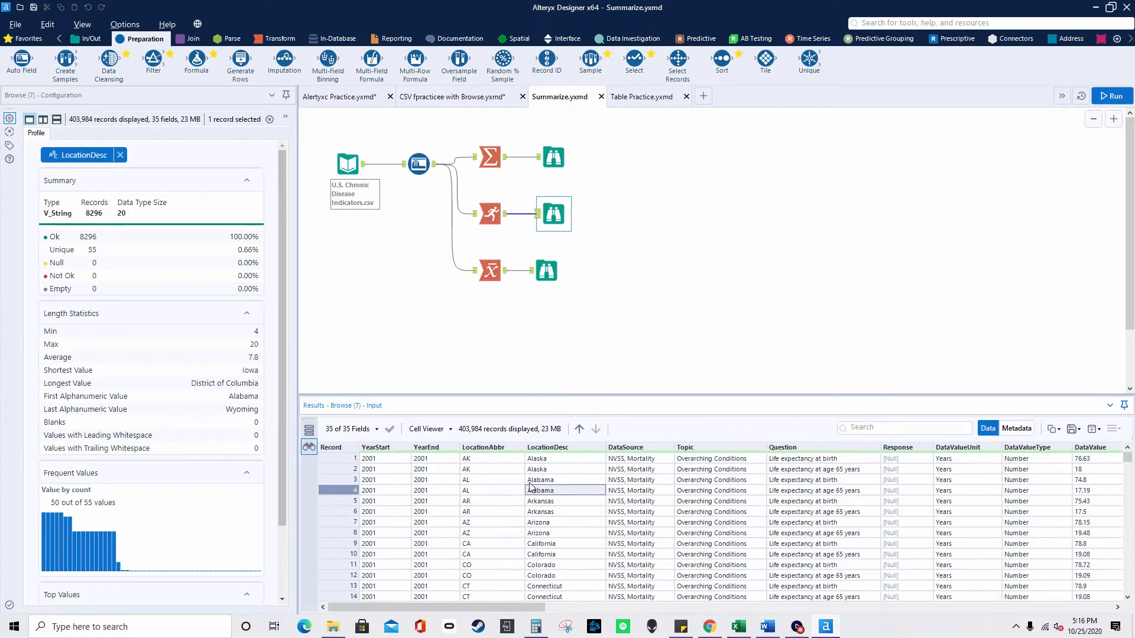
left_click(427, 478)
left_click(506, 479)
left_click_drag(519, 606, 631, 604)
left_click(743, 482)
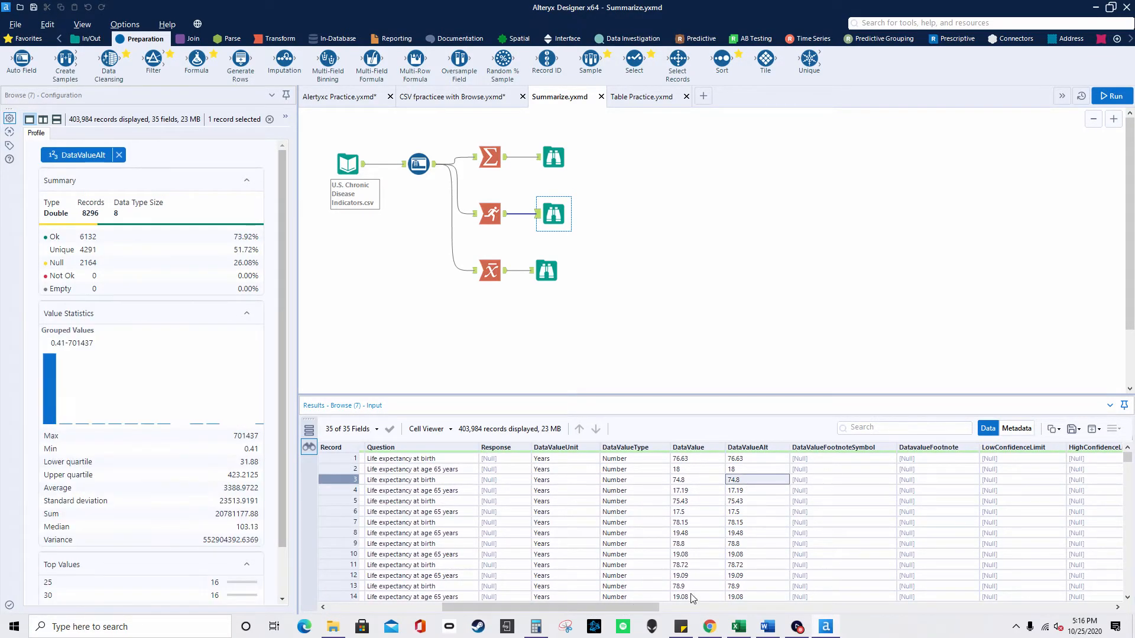
Step: Add 74.8 + 17.19 in Calculator and compare the sum with the second Alabama record's RunTot_DataValueAlt value
left_click(536, 627)
left_click(411, 285)
type("74.8+17.")
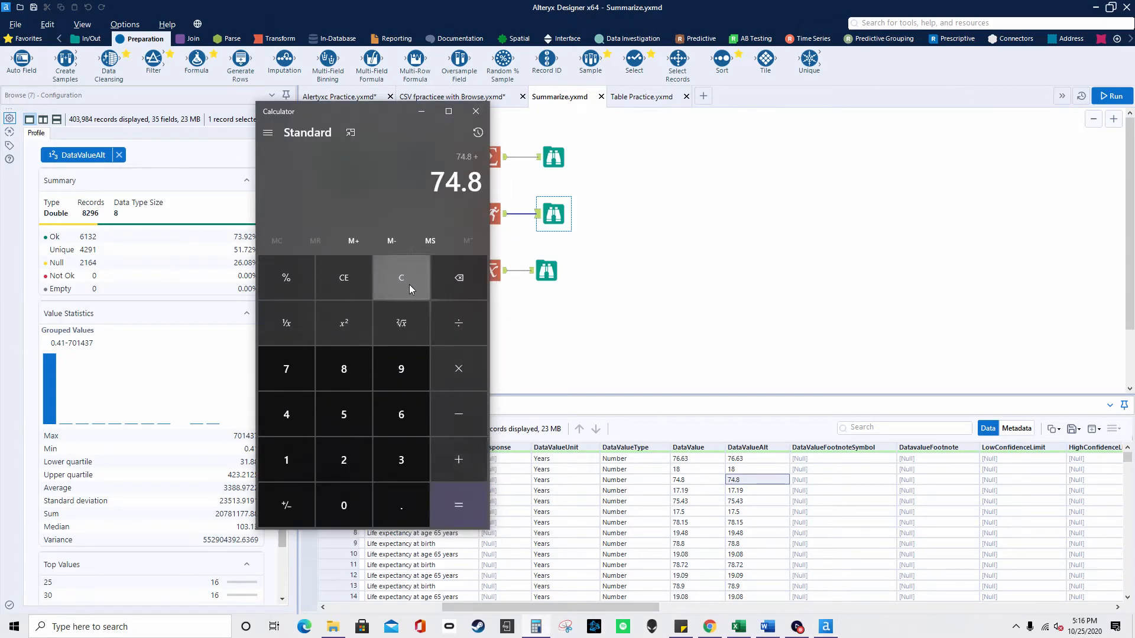
type("19=")
left_click_drag(650, 607, 1086, 614)
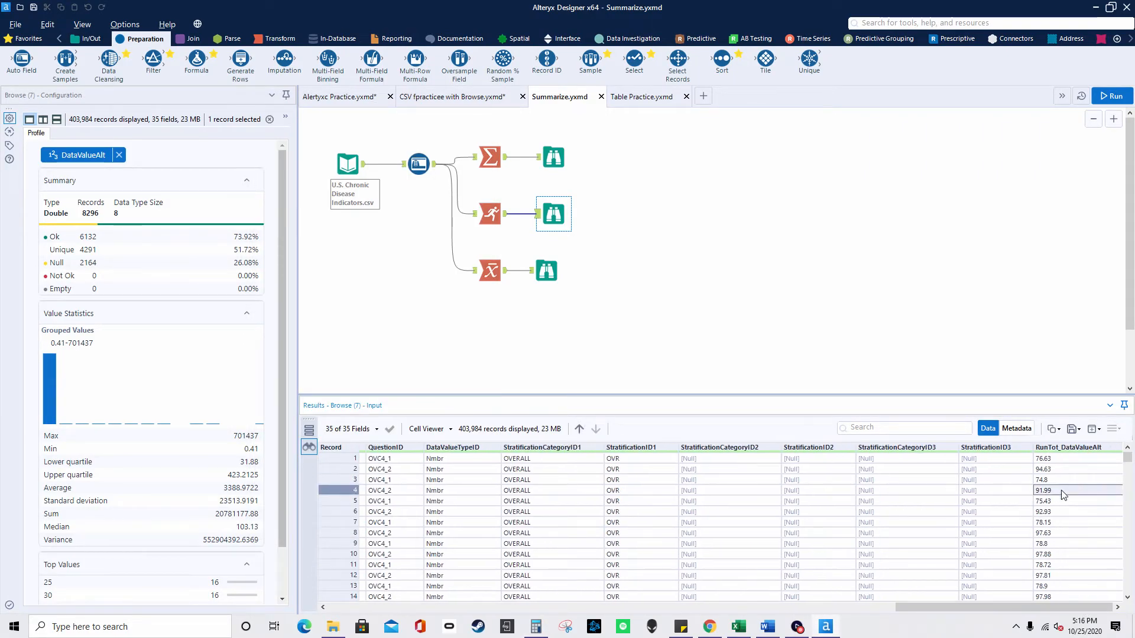
left_click(1066, 492)
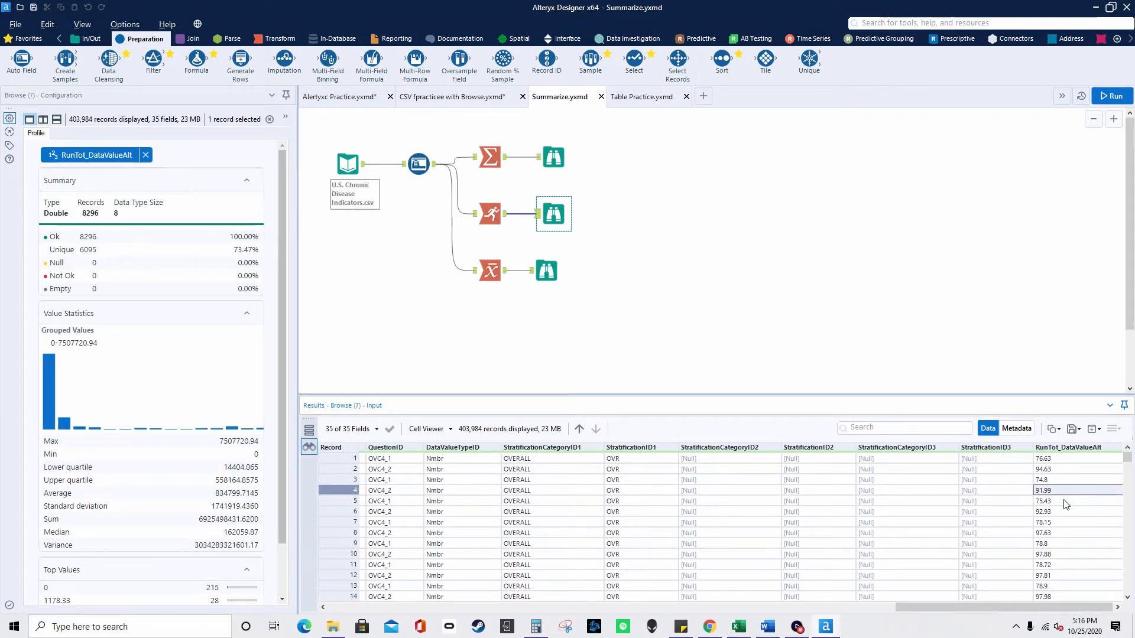
Step: Review the Weighted Average tool's settings and compare its Browse results by topic with the Summarize tool's Avg_DataValueAlt results
left_click(495, 269)
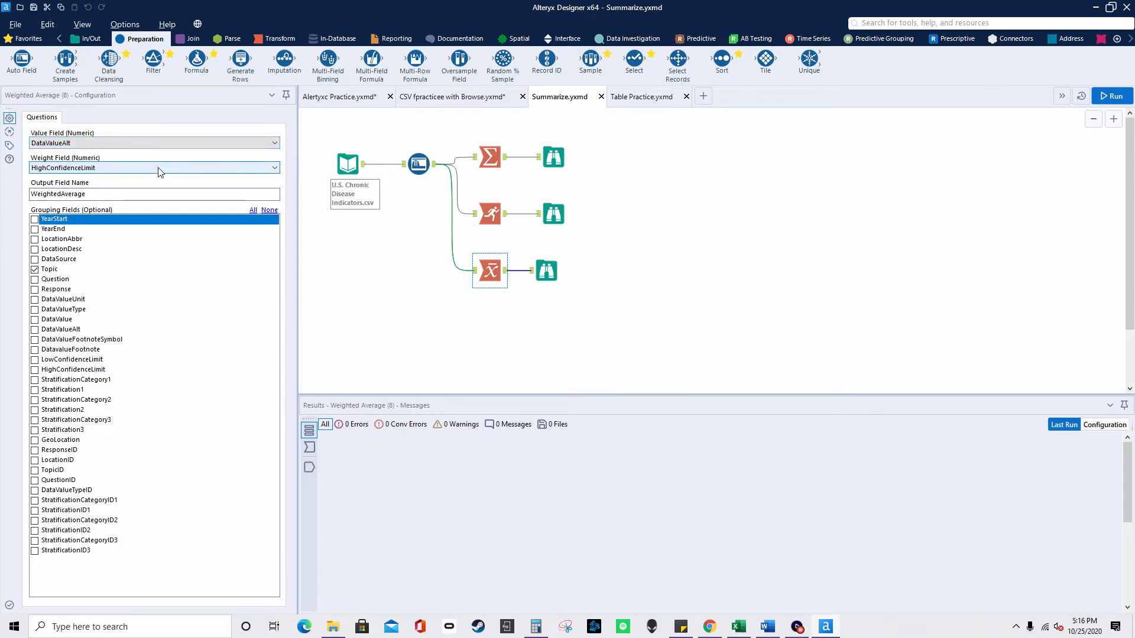
left_click(139, 197)
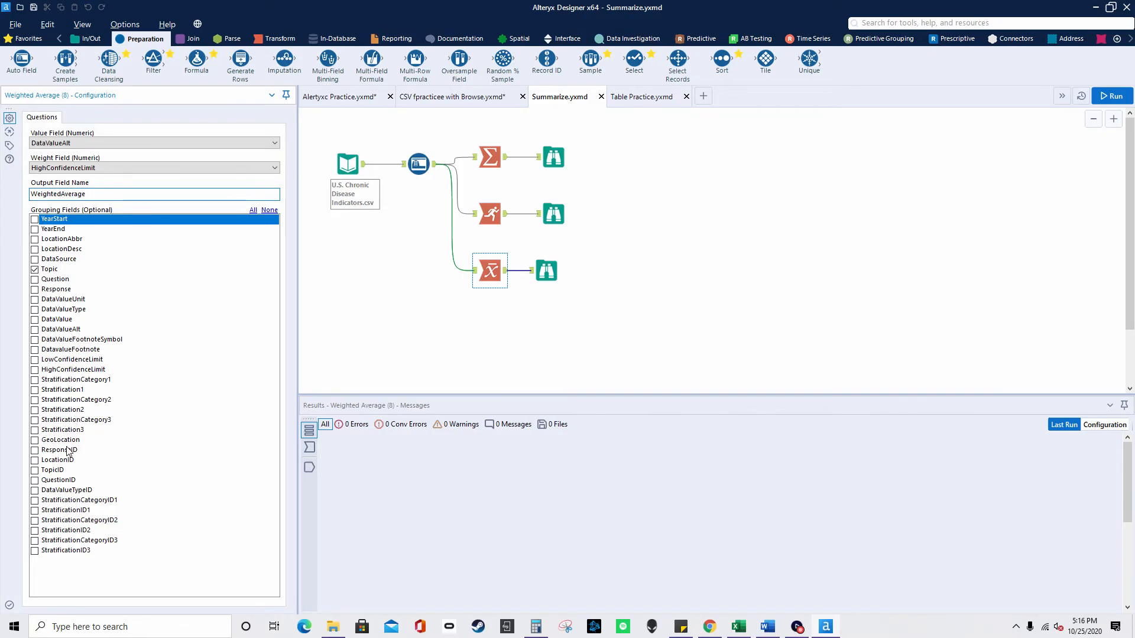
left_click(545, 271)
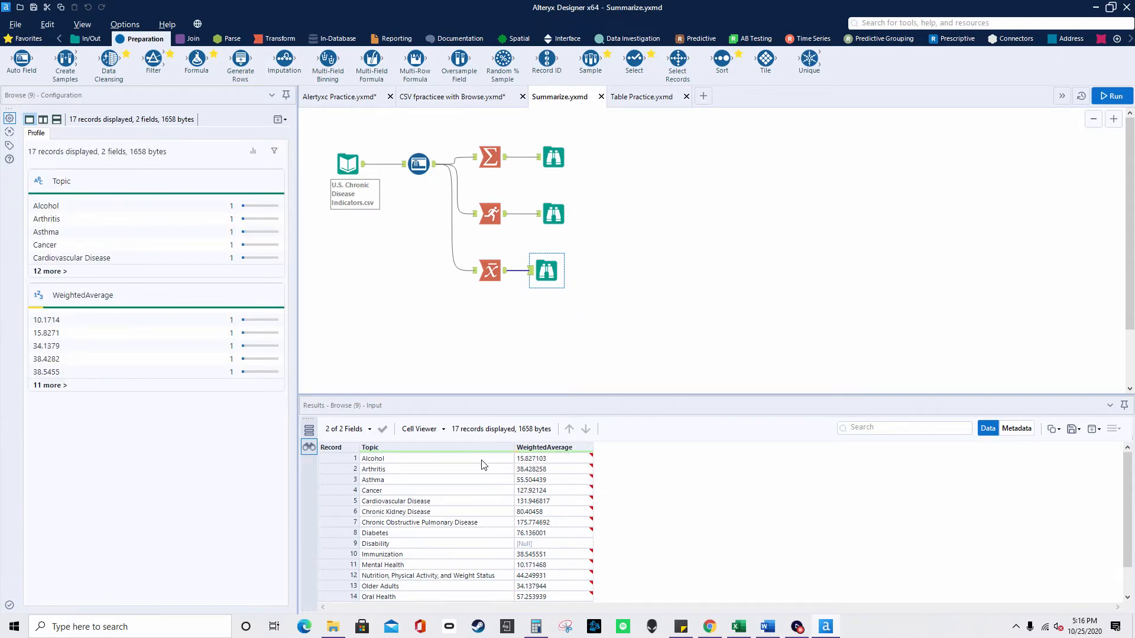
scroll(484, 465, "down", 1)
scroll(450, 584, "up", 1)
left_click(530, 463)
left_click(552, 155)
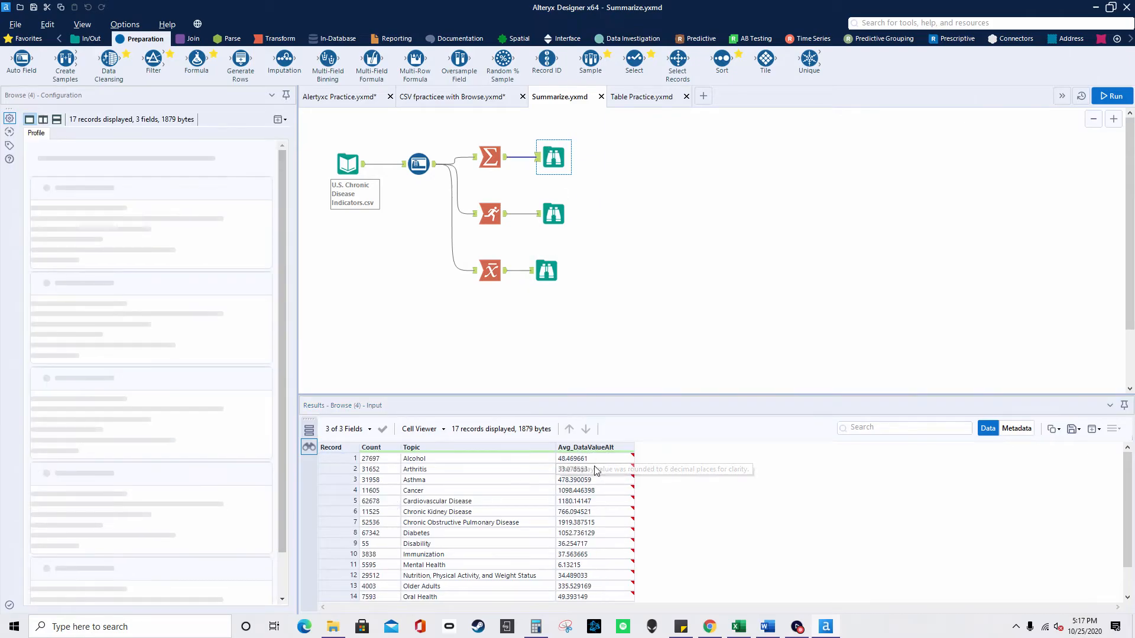
left_click(546, 270)
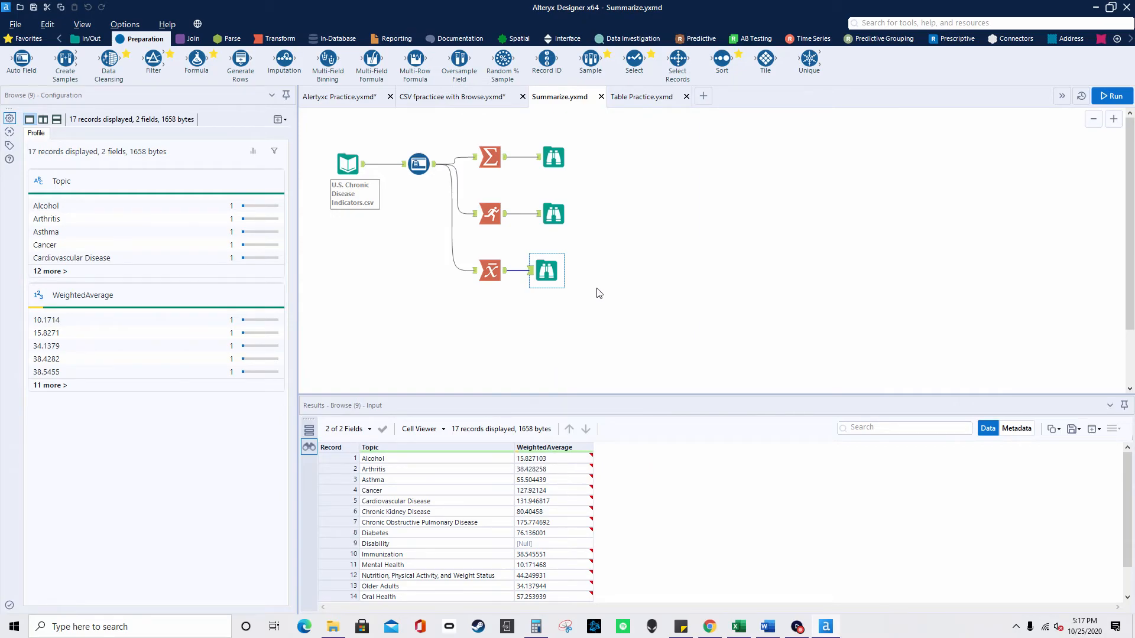
Step: Open the Table Practice workflow and review the upper Input Data tool's configuration and the In/Out tools
left_click(649, 100)
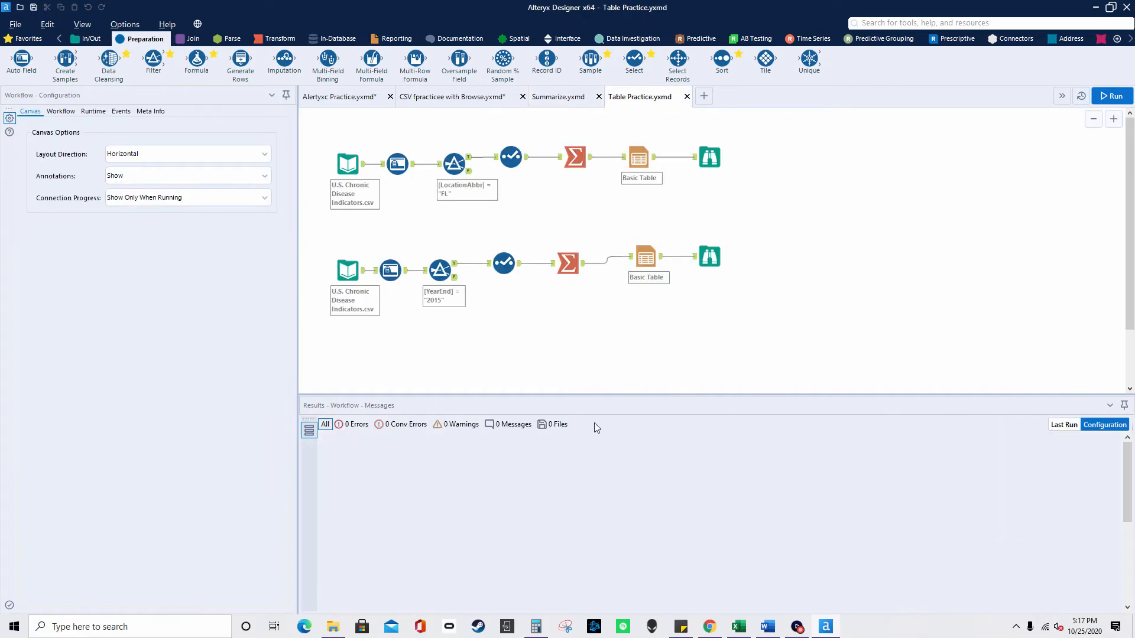
left_click(348, 164)
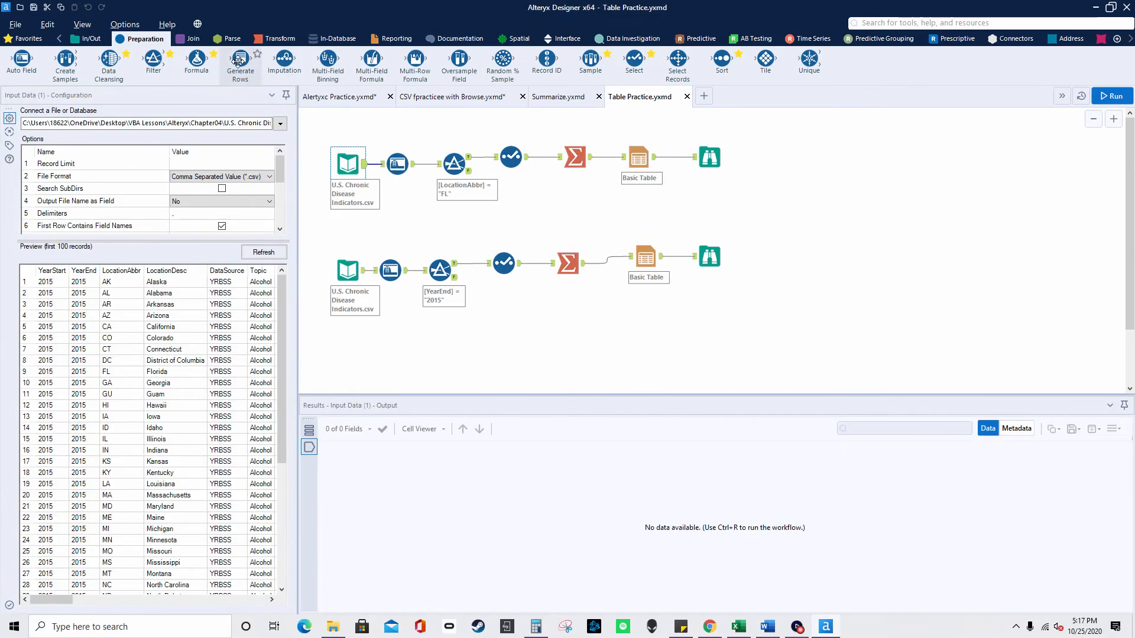
left_click(89, 38)
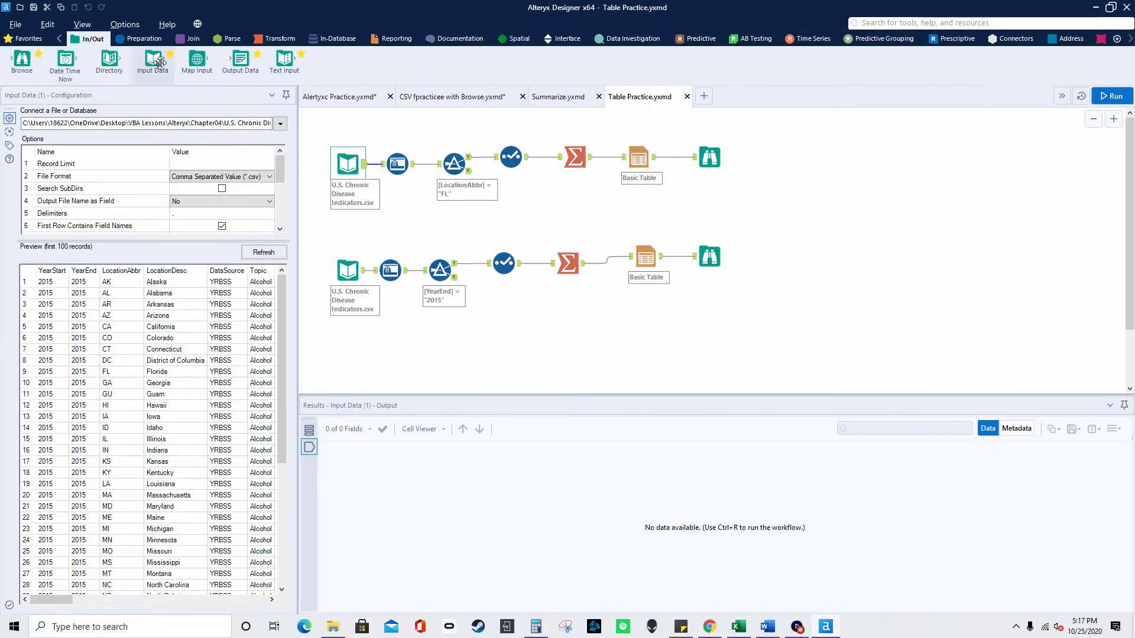
Step: Review the upper branch's Auto Field tool, LocationAbbr equals FL filter and Select tool field choices
left_click(397, 163)
left_click(497, 199)
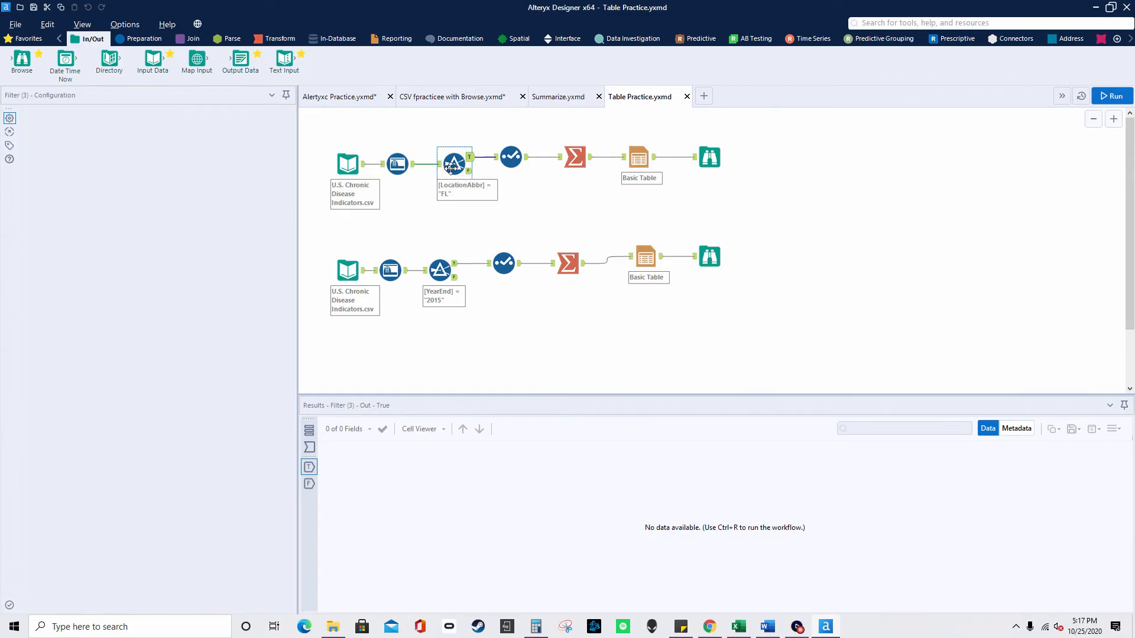
left_click(240, 164)
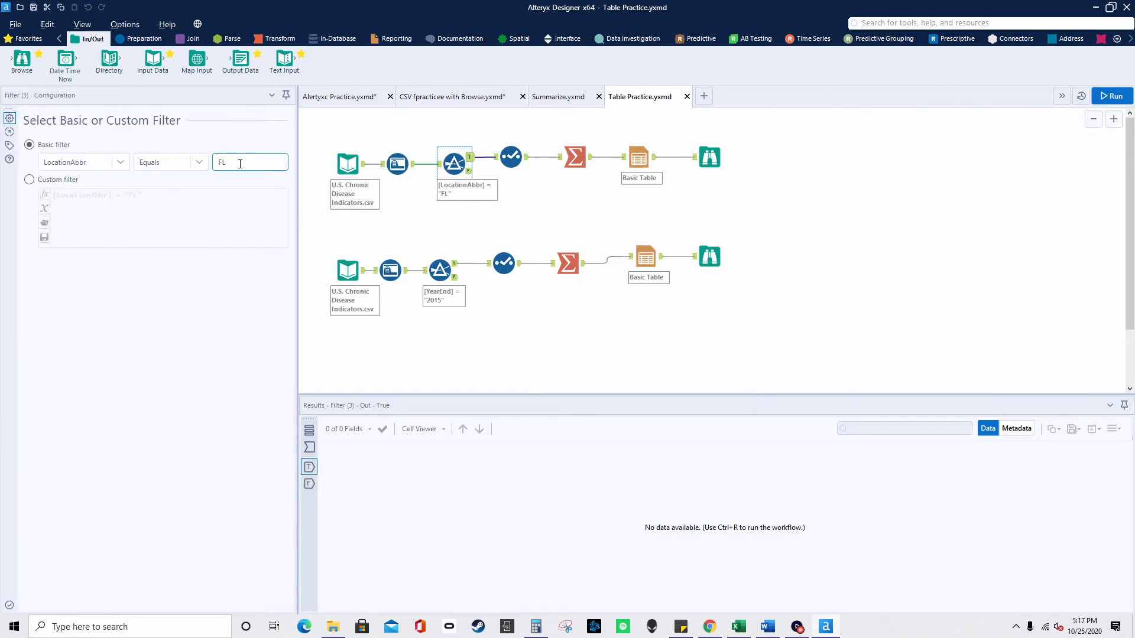
left_click(512, 158)
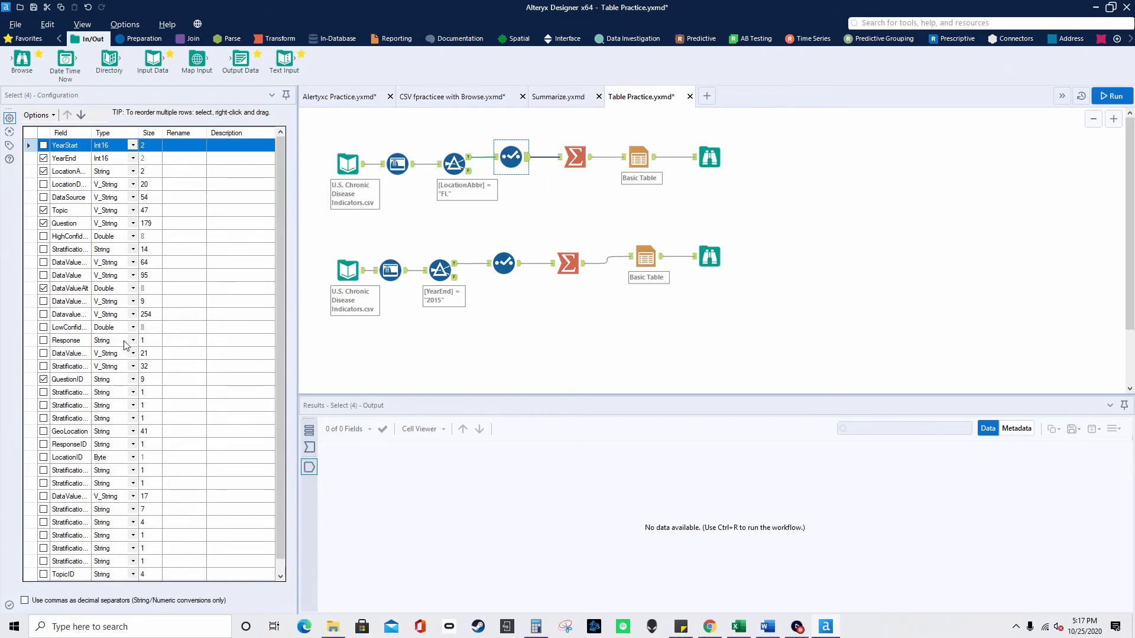
Step: Examine the upper Summarize tool's LocationAbbr and Topic fields, the available actions and the configured grouping, average and distinct count
left_click(572, 155)
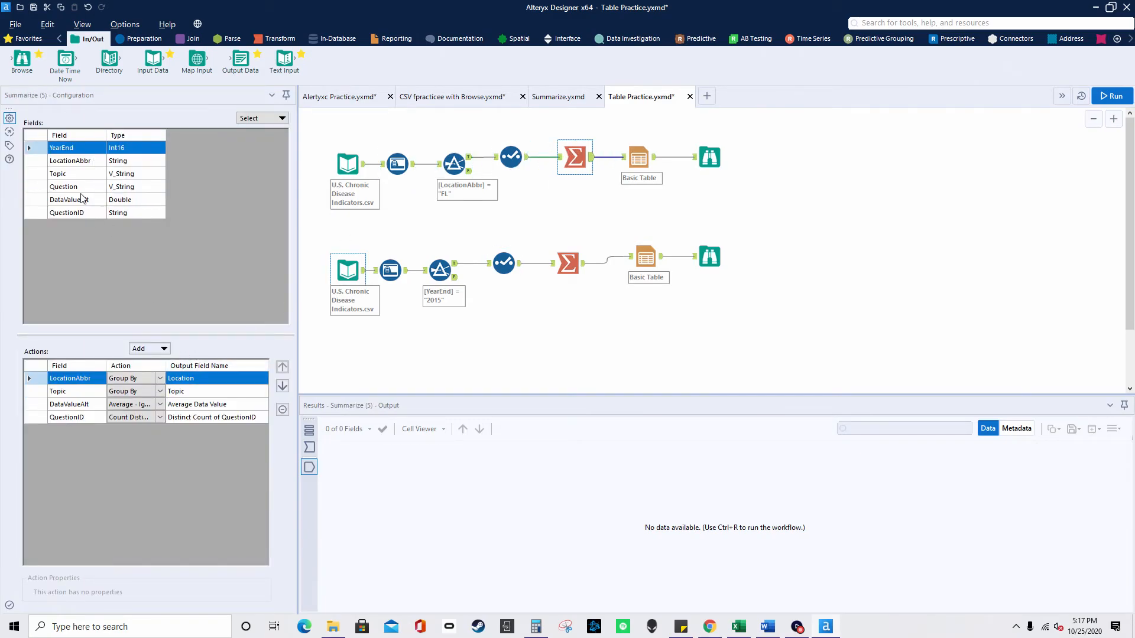
left_click(71, 161)
left_click(148, 348)
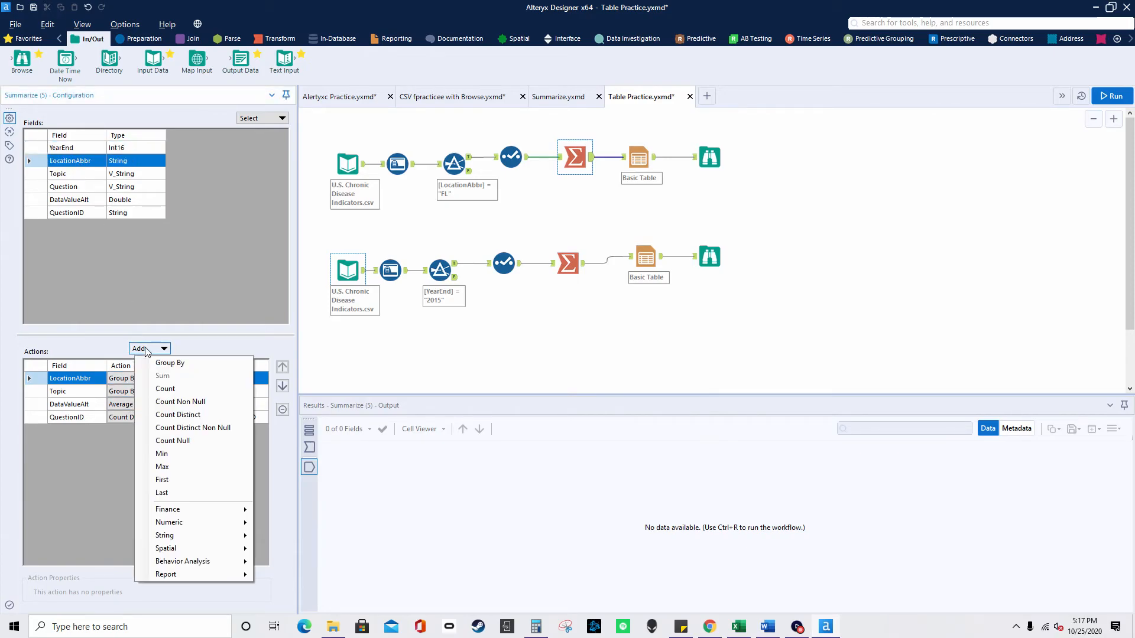
left_click(103, 344)
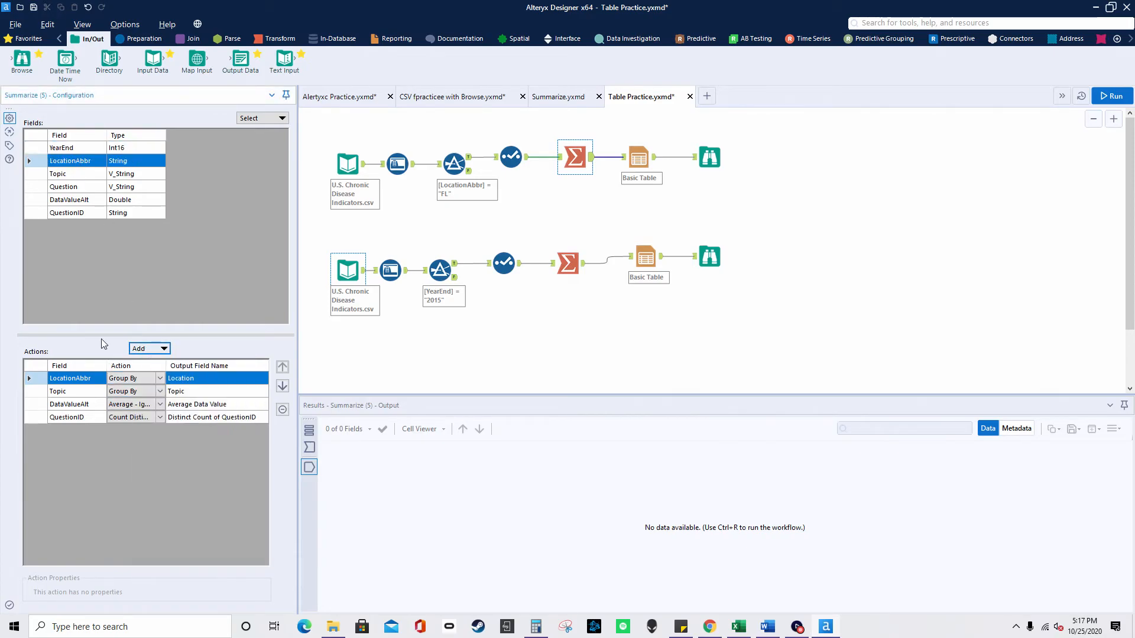
left_click(68, 174)
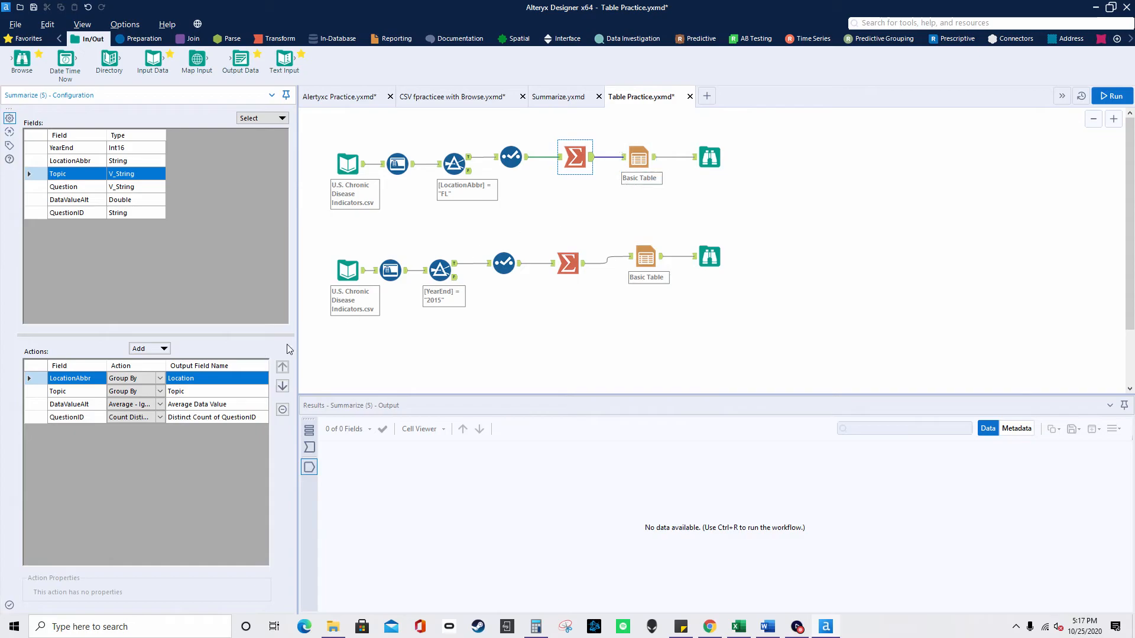
Step: Review the upper Basic Table tool's configuration and the available Reporting tools
left_click(640, 165)
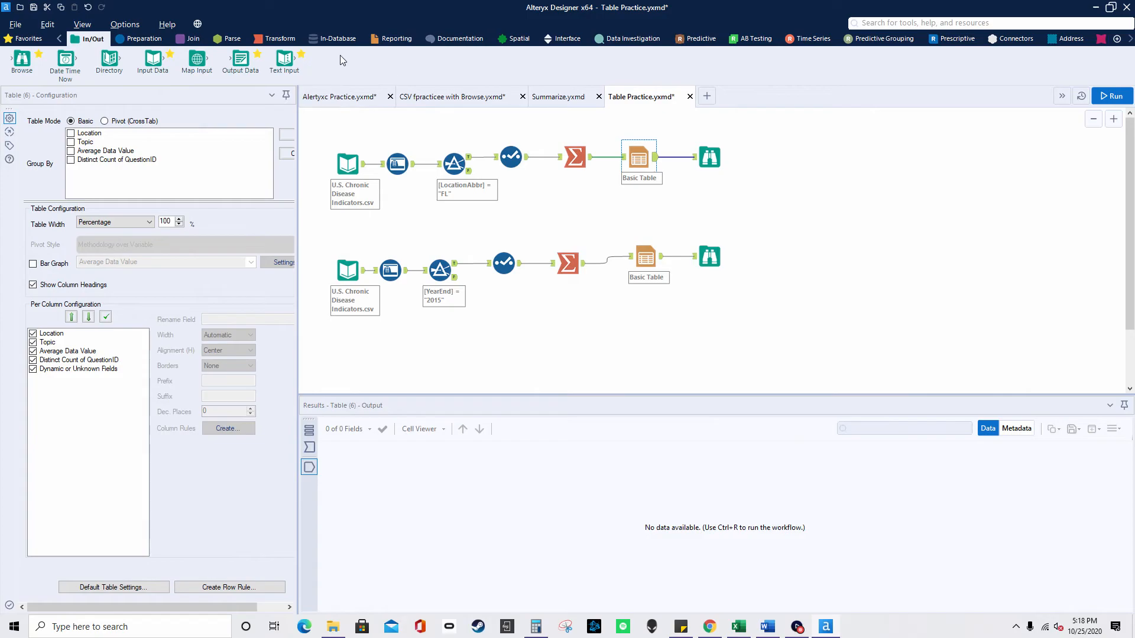
left_click(378, 42)
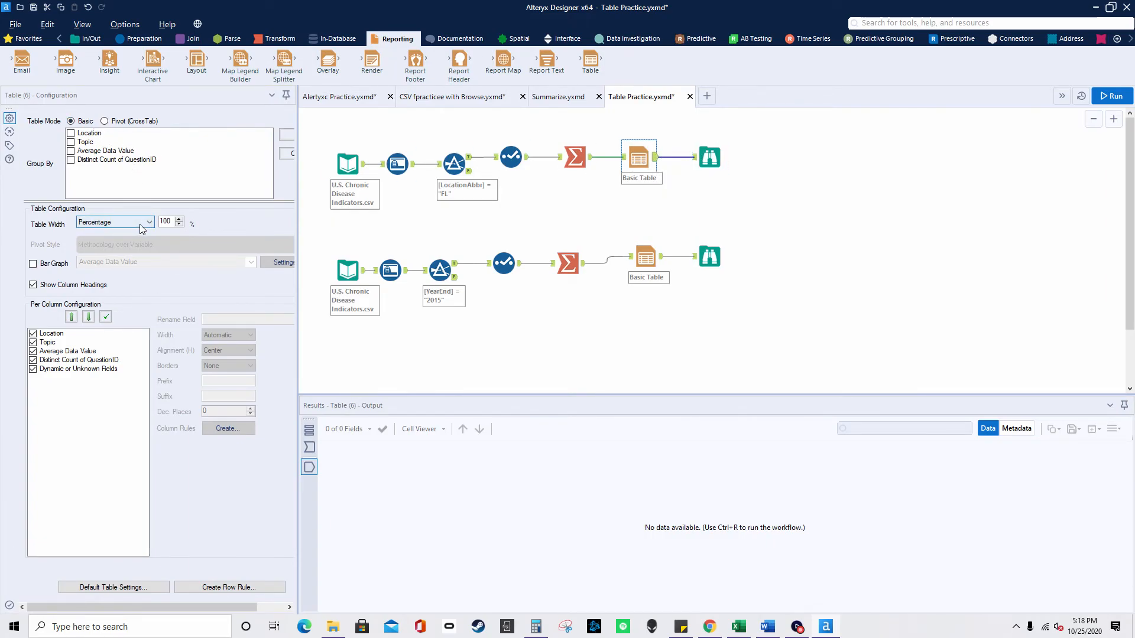
Step: Run the Table Practice workflow and compare the upper Summarize actions with the Florida table in the Browse report
left_click(715, 160)
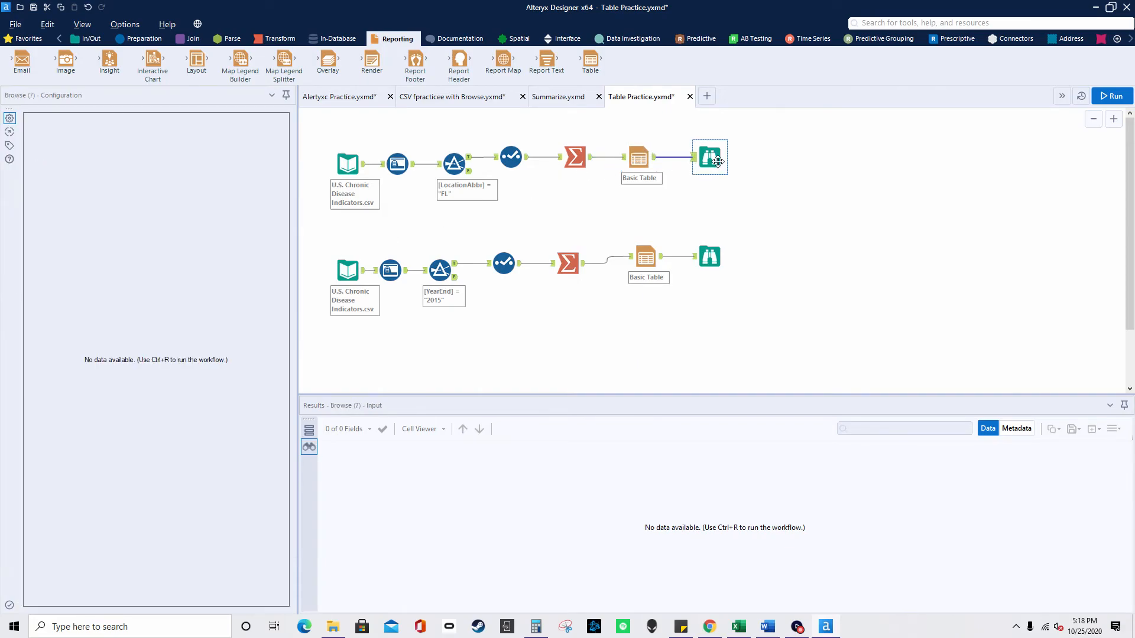
left_click(1111, 96)
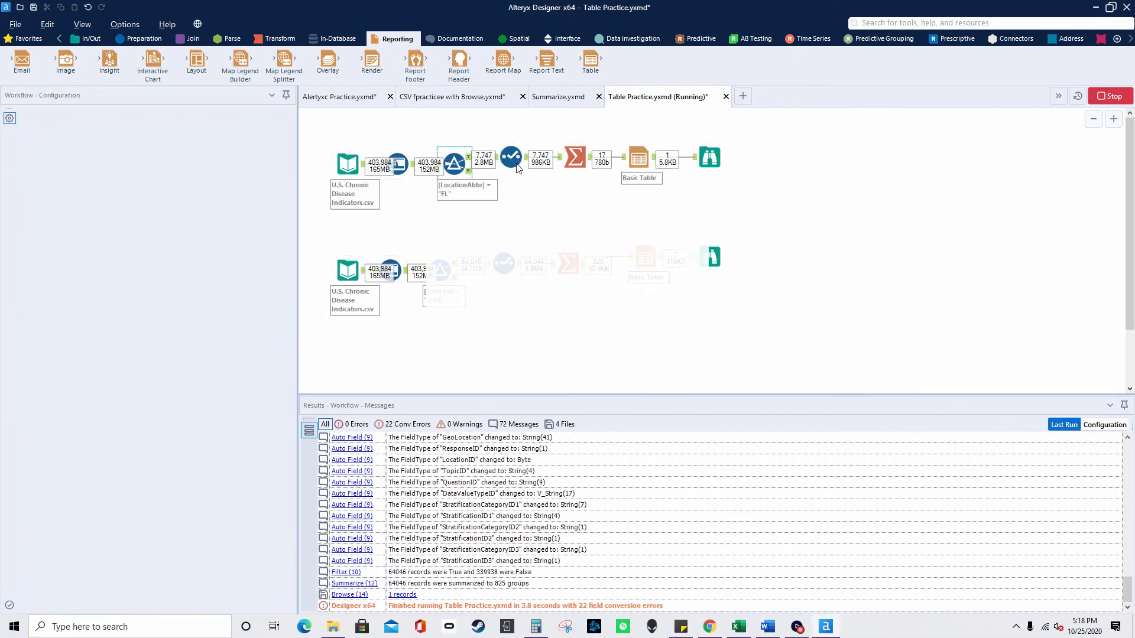
left_click(671, 358)
left_click(576, 158)
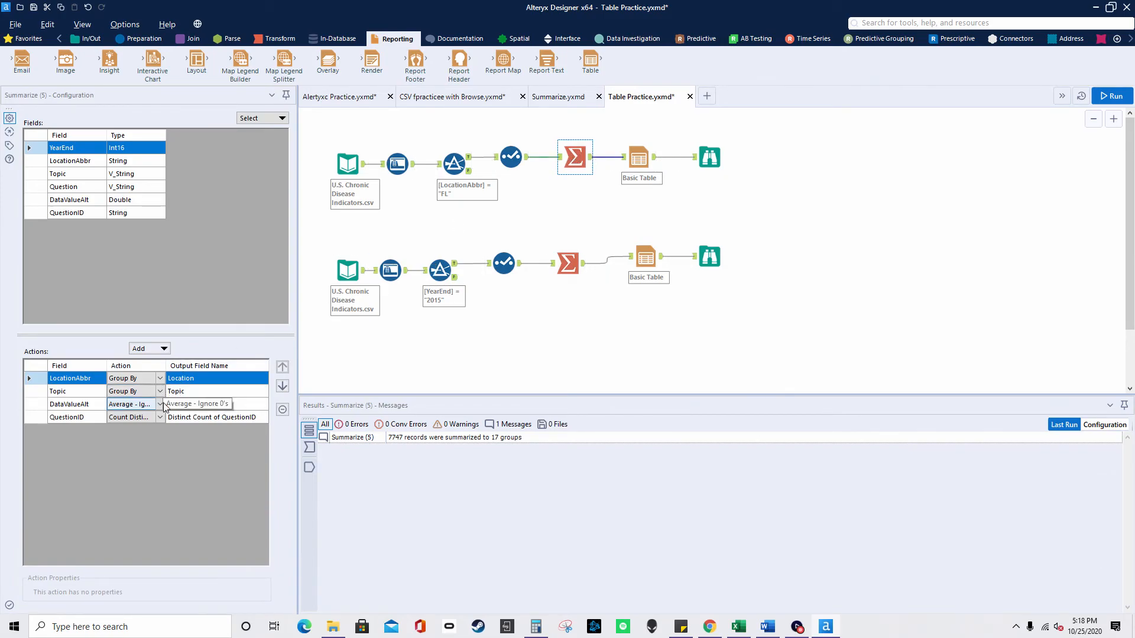
left_click(709, 161)
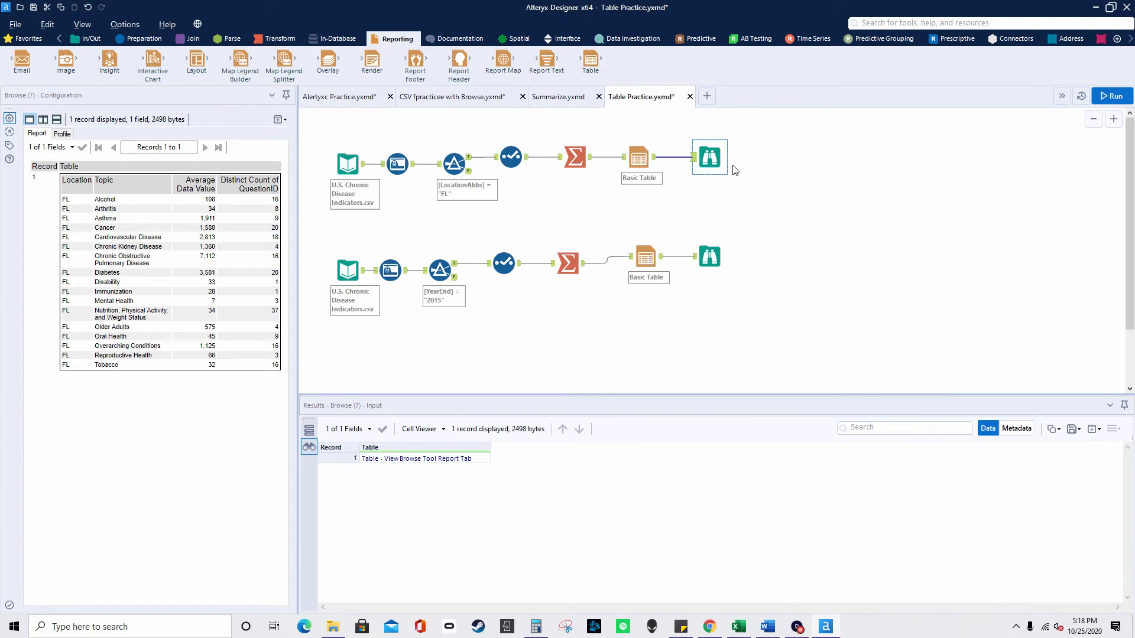
Step: Review the lower branch's Input Data tool, YearEnd = 2015 filter and Summarize actions, including the Average Data Value output field
left_click(354, 269)
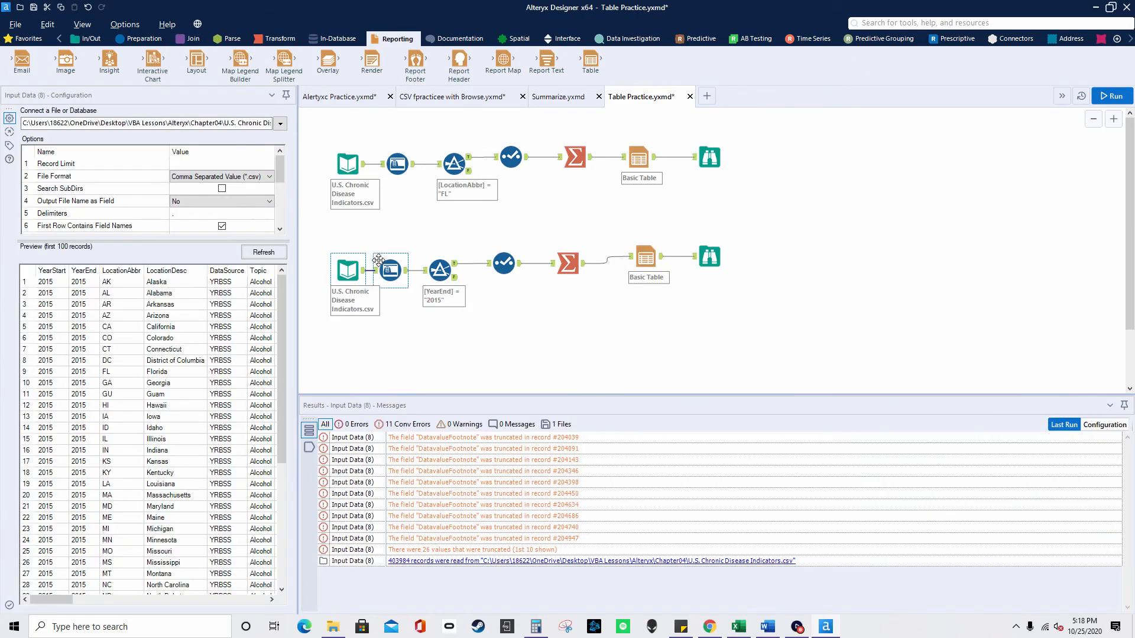
left_click(440, 273)
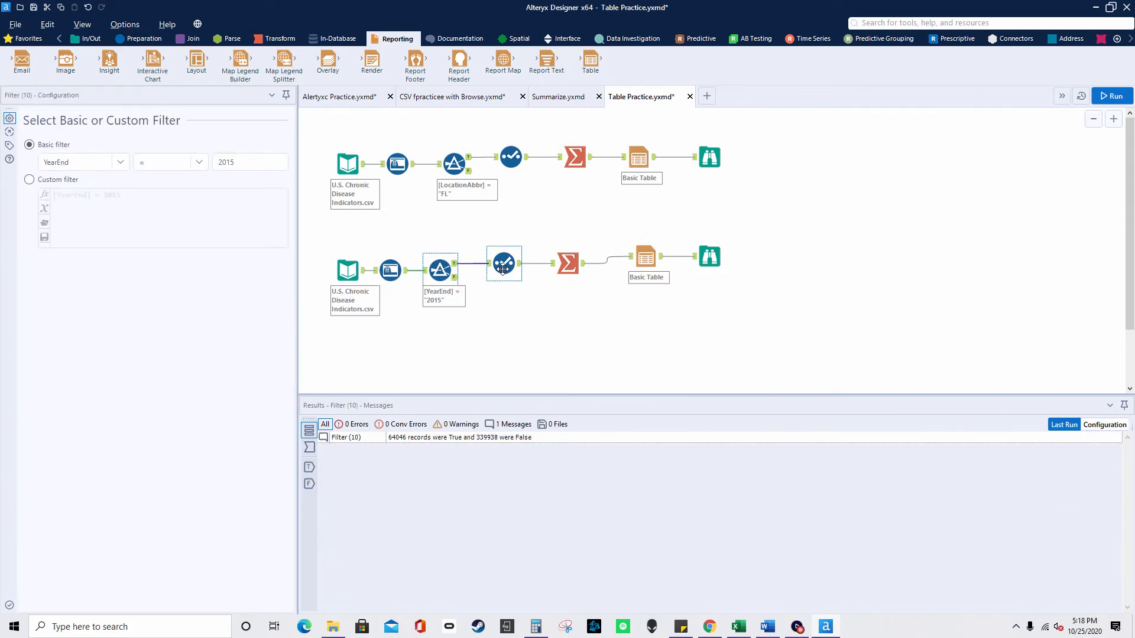
left_click(567, 263)
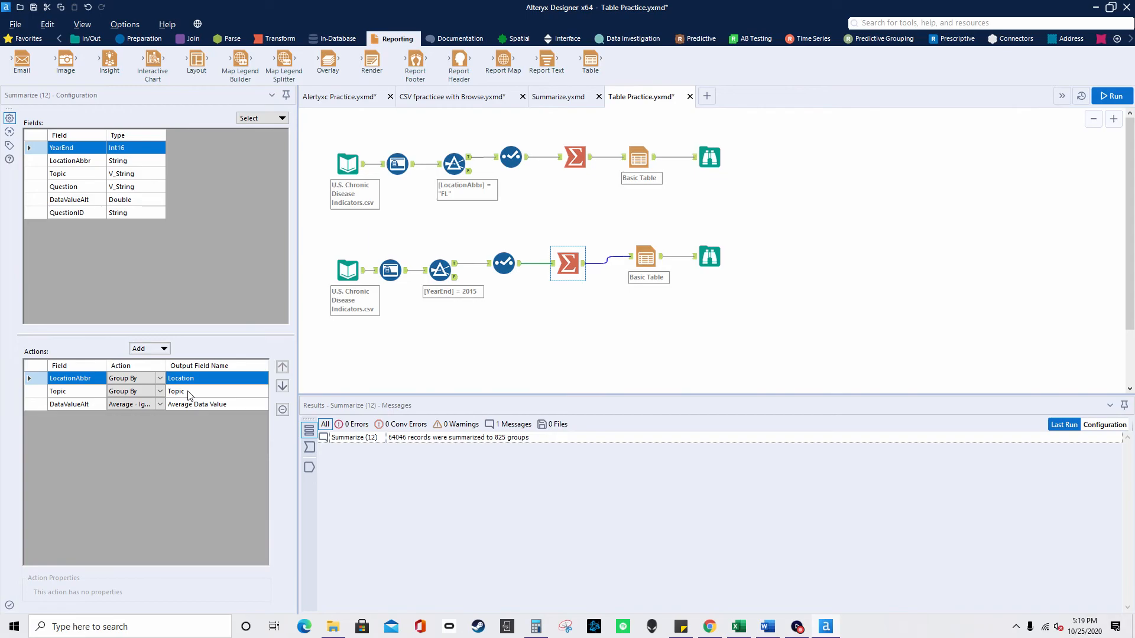
left_click(192, 404)
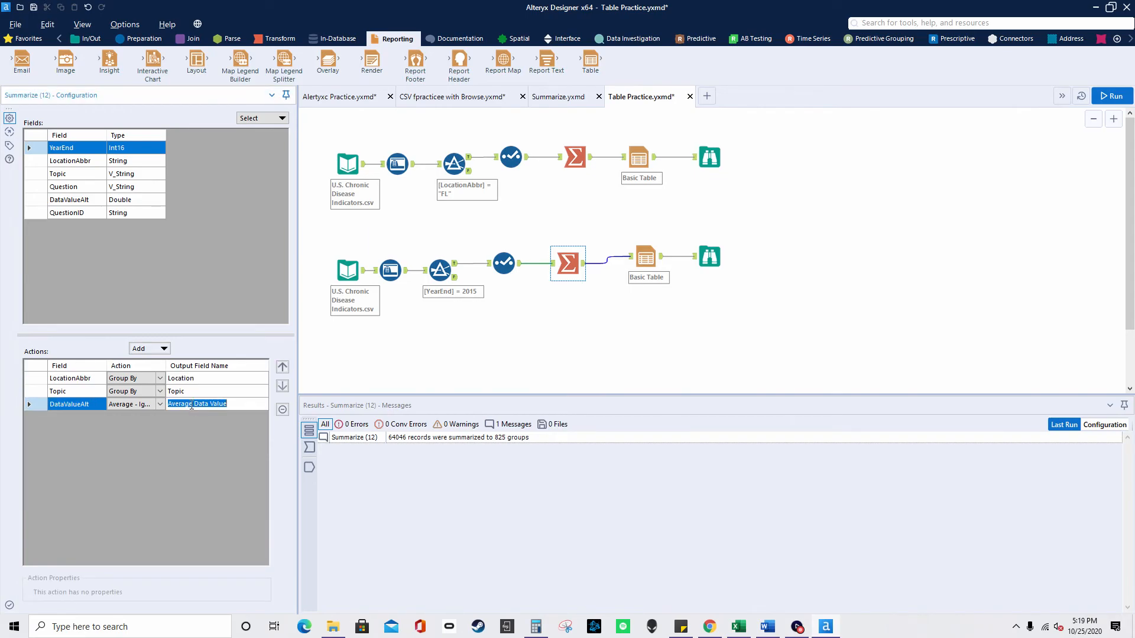
Step: Examine the lower Basic Table tool's bar graph setting and the Browse report's average data values by location and topic
left_click(644, 260)
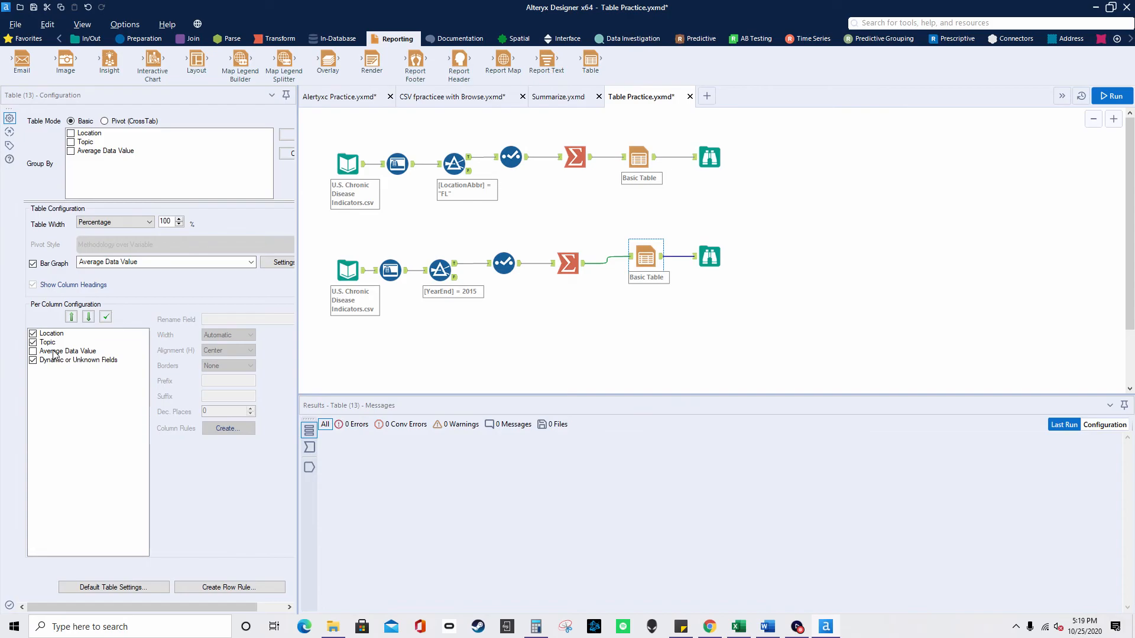
left_click(709, 256)
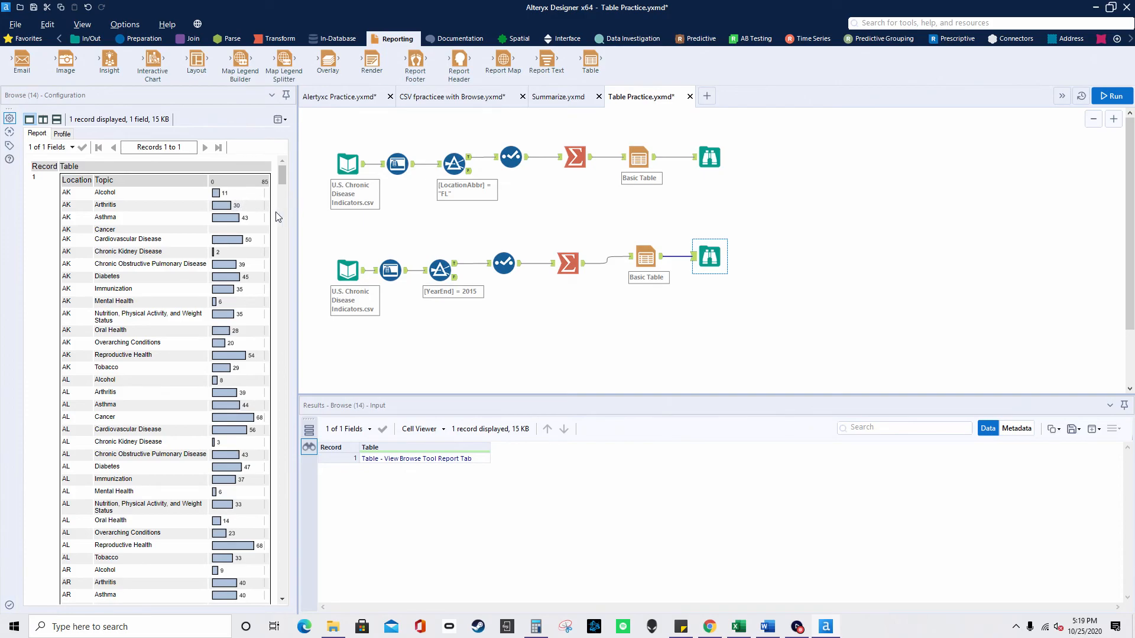
left_click(572, 260)
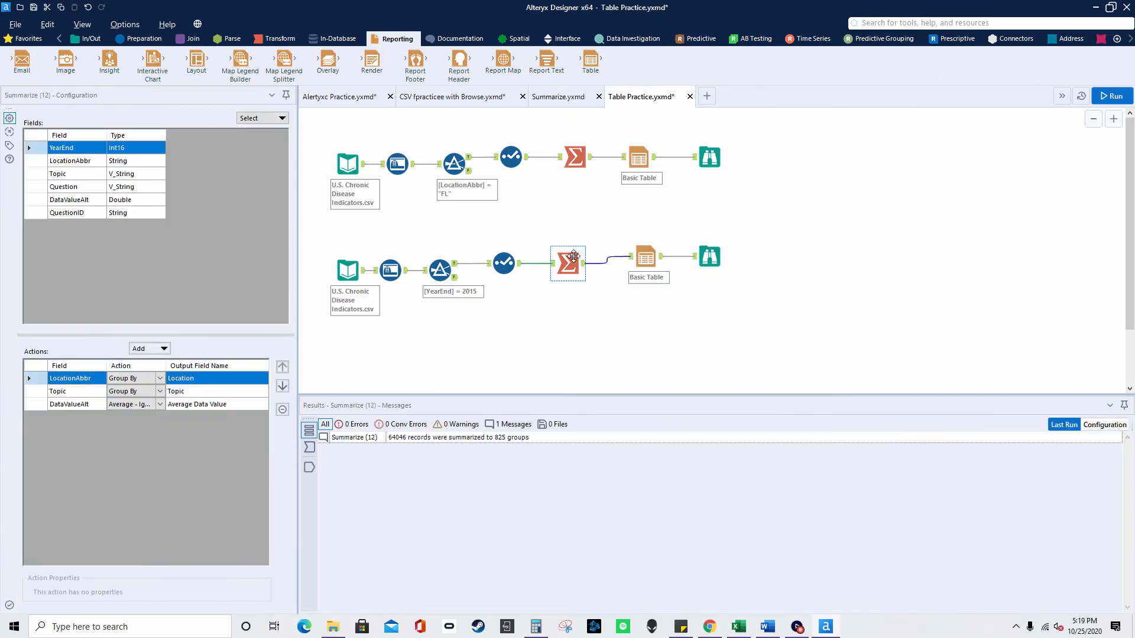
left_click(713, 252)
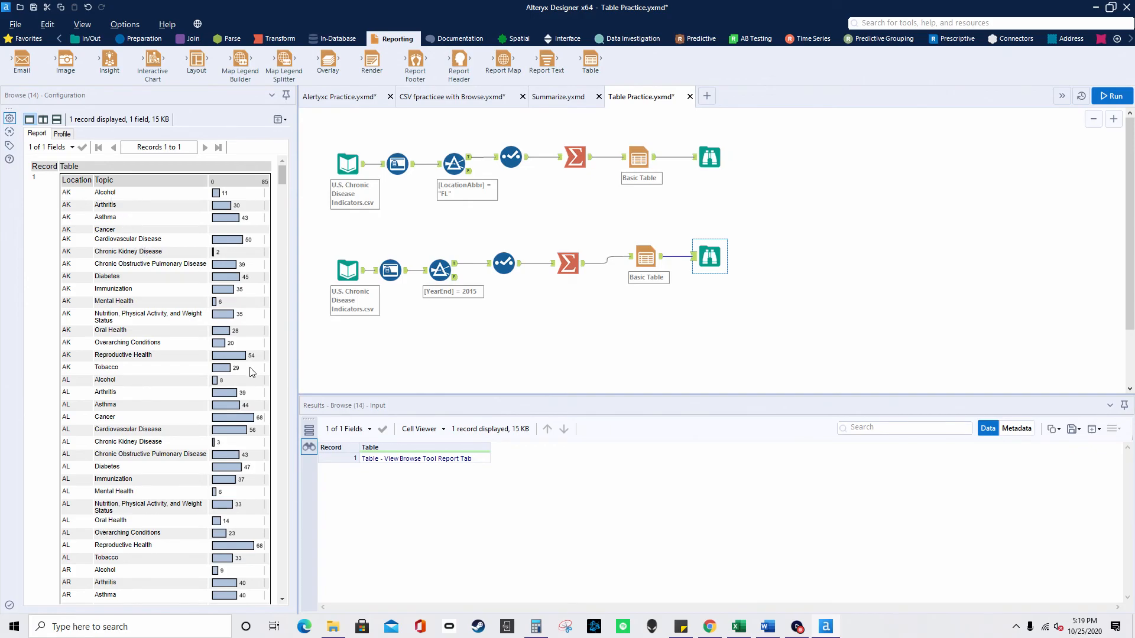
scroll(248, 367, "down", 6)
mouse_move(285, 187)
left_mouse_down()
mouse_move(298, 584)
mouse_move(277, 299)
mouse_move(282, 171)
left_mouse_up()
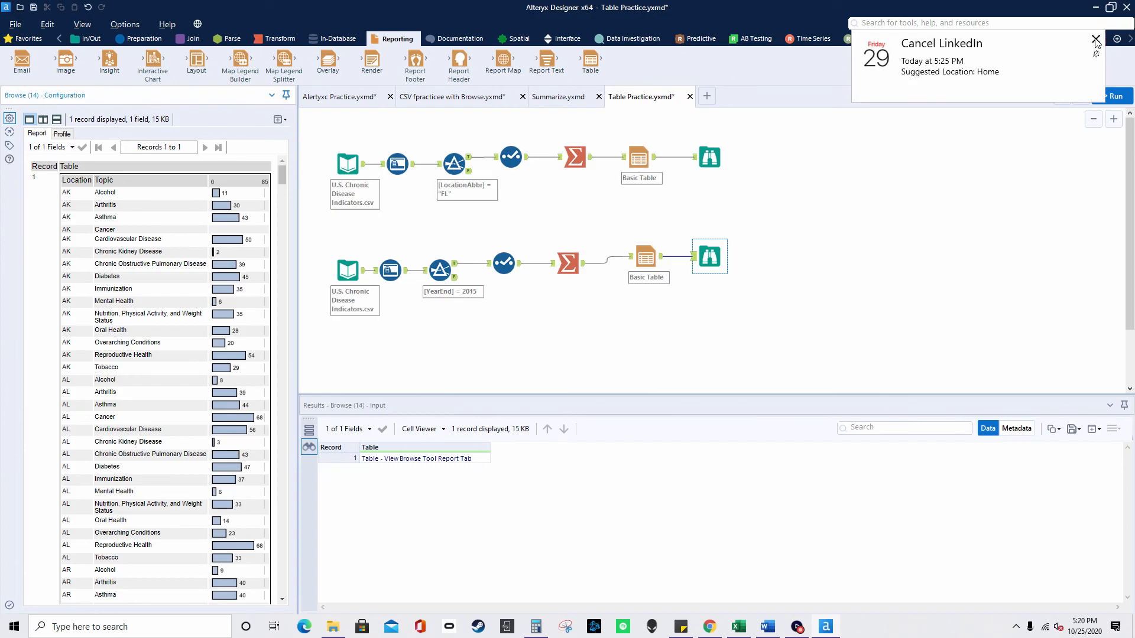
Step: Dismiss the calendar reminder and search the tools for "macro"
left_click(1095, 39)
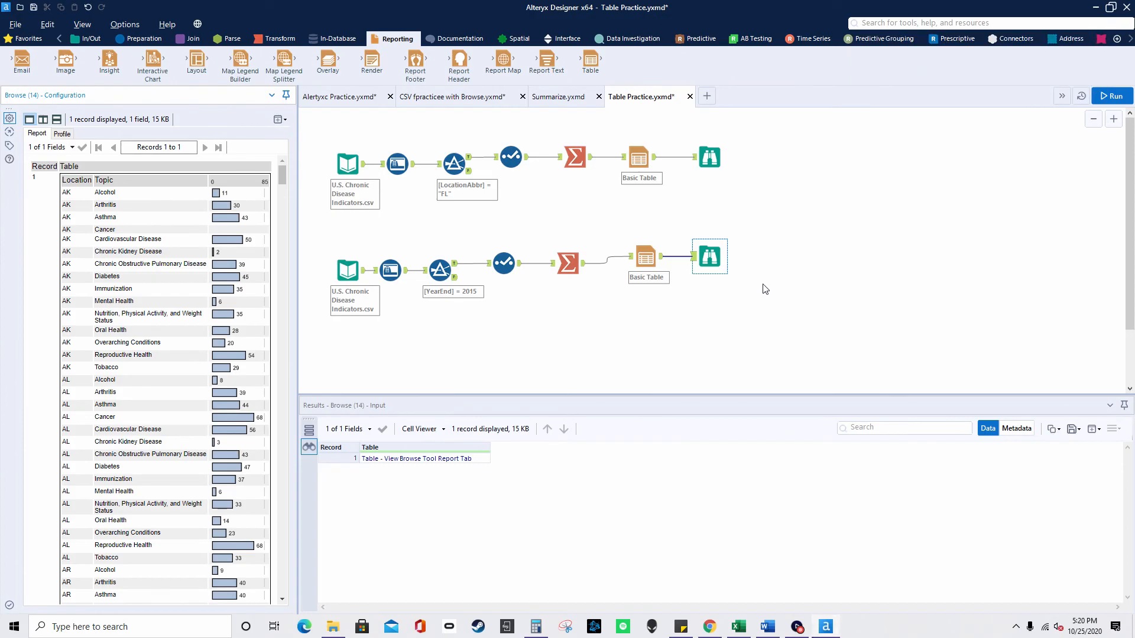
left_click(931, 22)
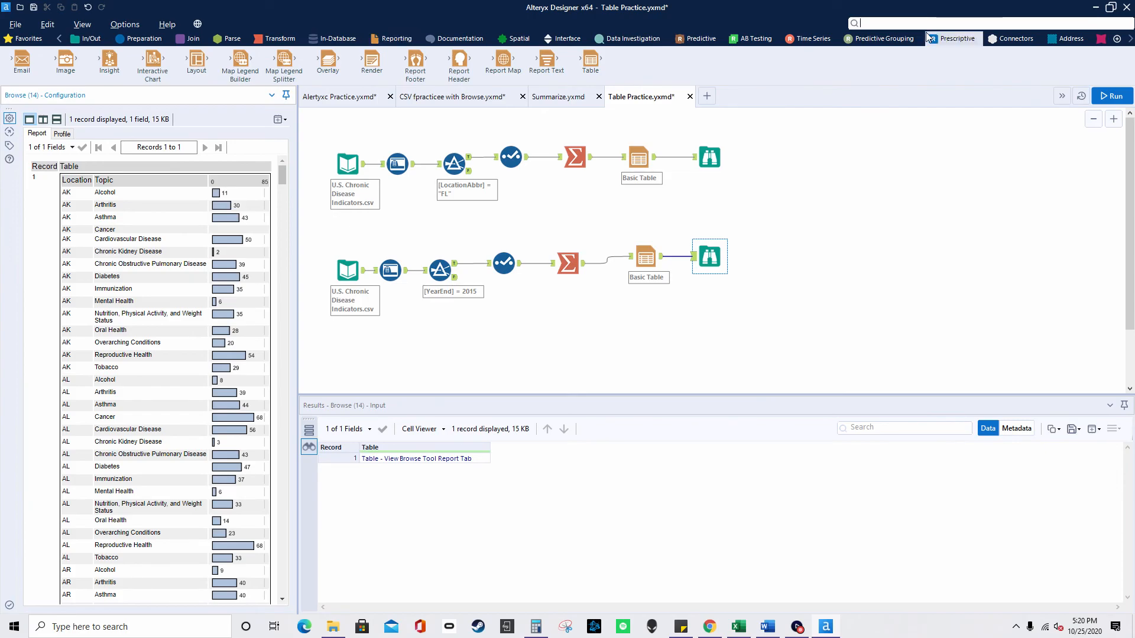
type("macro")
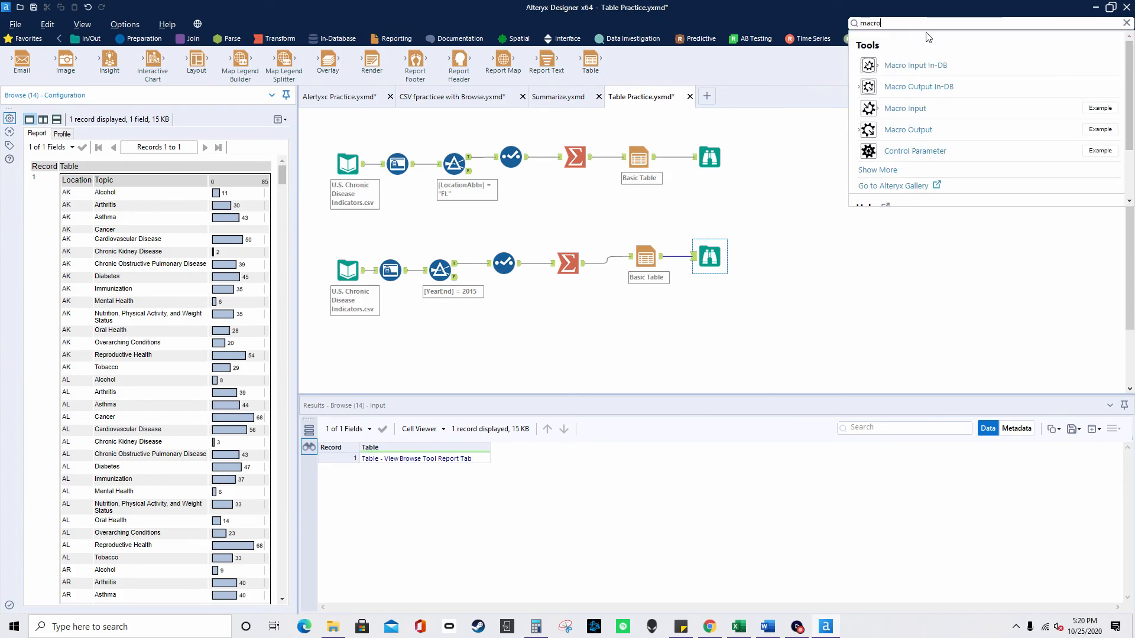
left_click(779, 215)
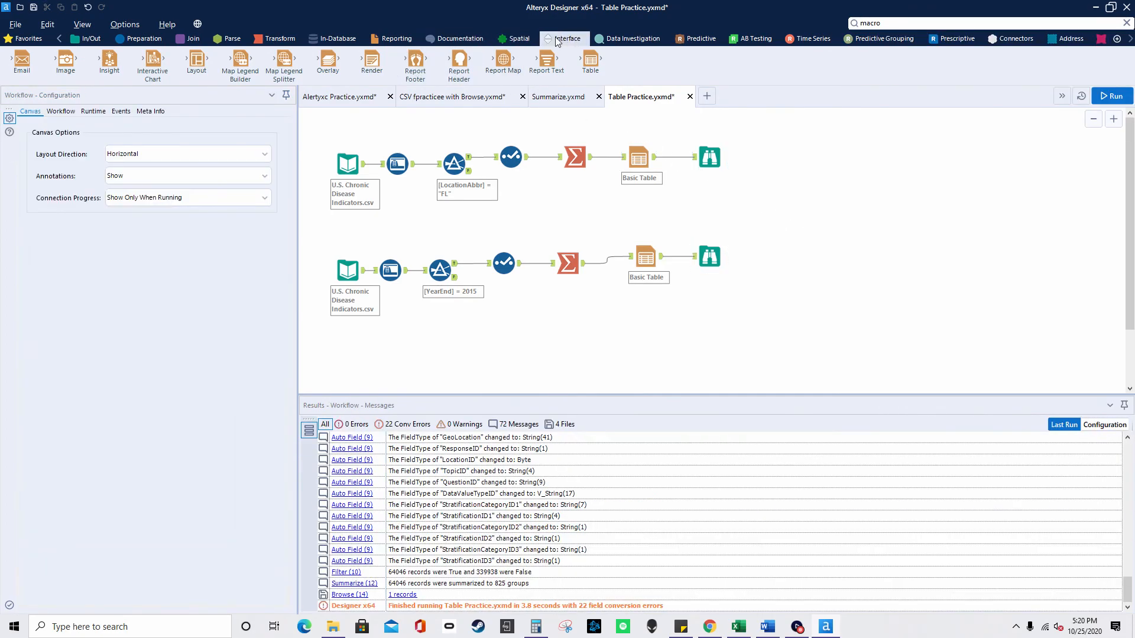
Step: Browse the tool categories, including AB Testing, SDK Examples, Reporting and Transform, to survey the available tools
left_click(759, 37)
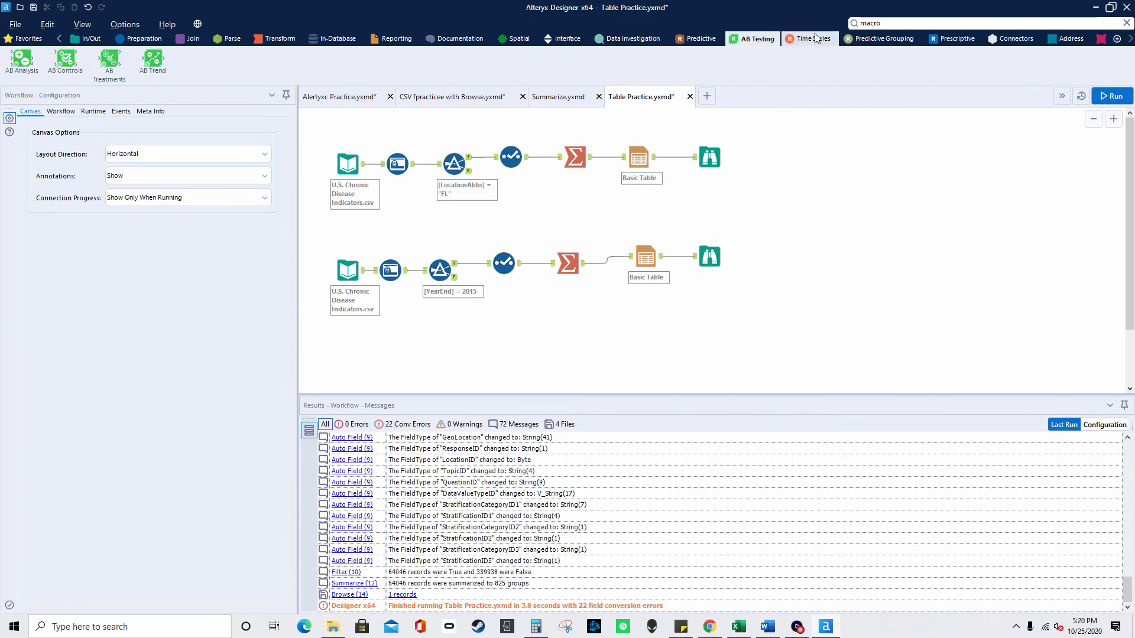
left_click(1131, 42)
left_click(1131, 42)
left_click(1131, 41)
left_click(1131, 41)
left_click(1130, 42)
left_click(1130, 41)
left_click(1131, 42)
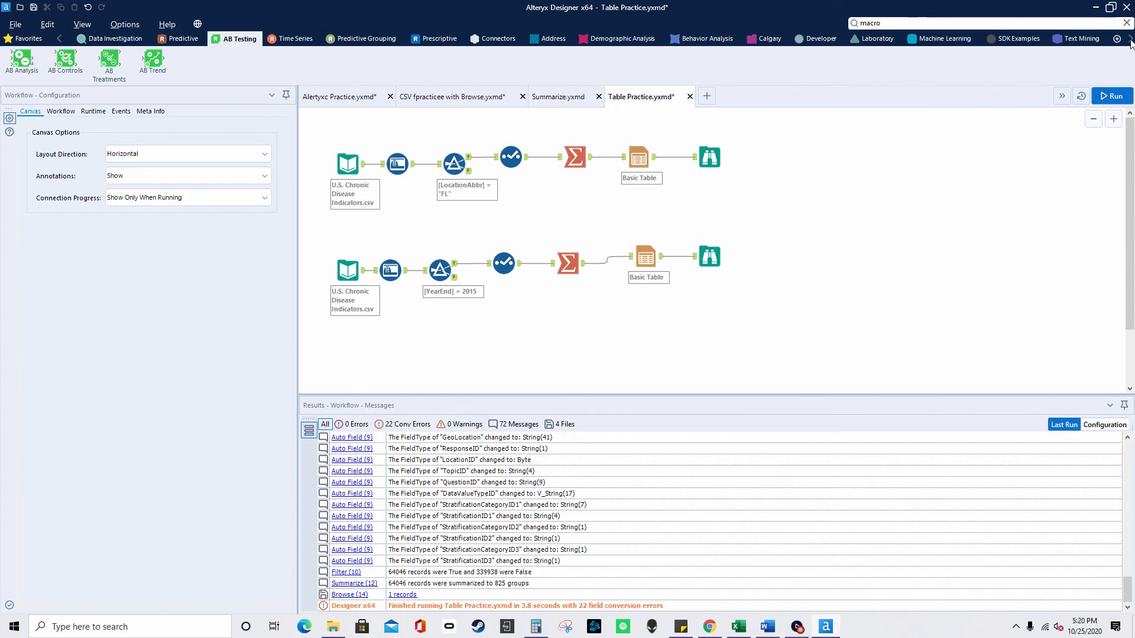
left_click(1130, 41)
left_click(968, 42)
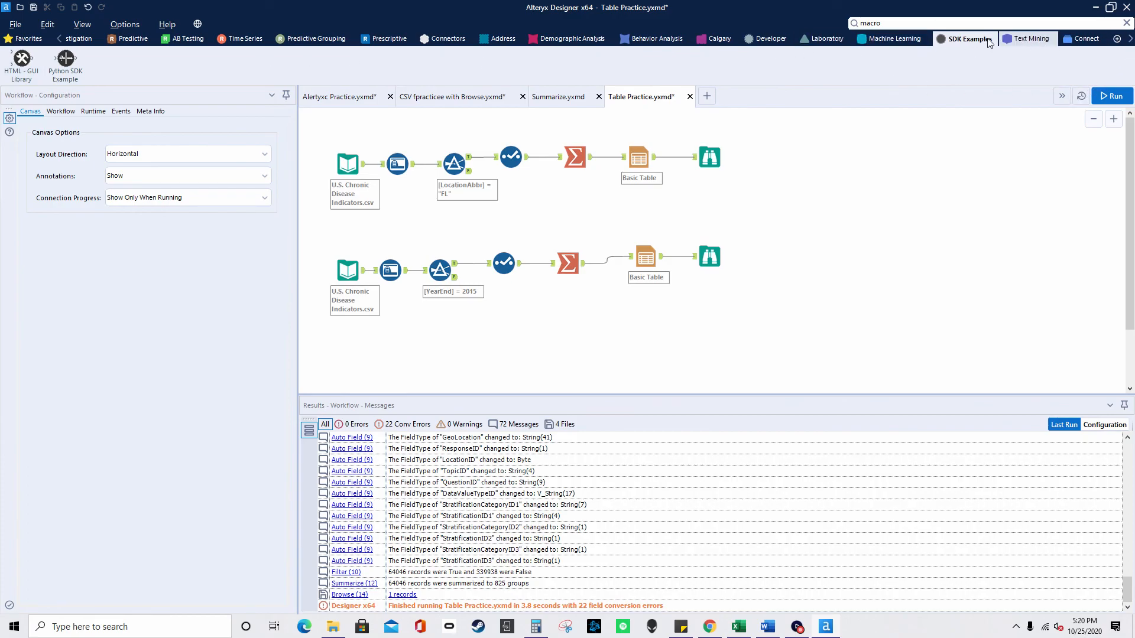
left_click(59, 40)
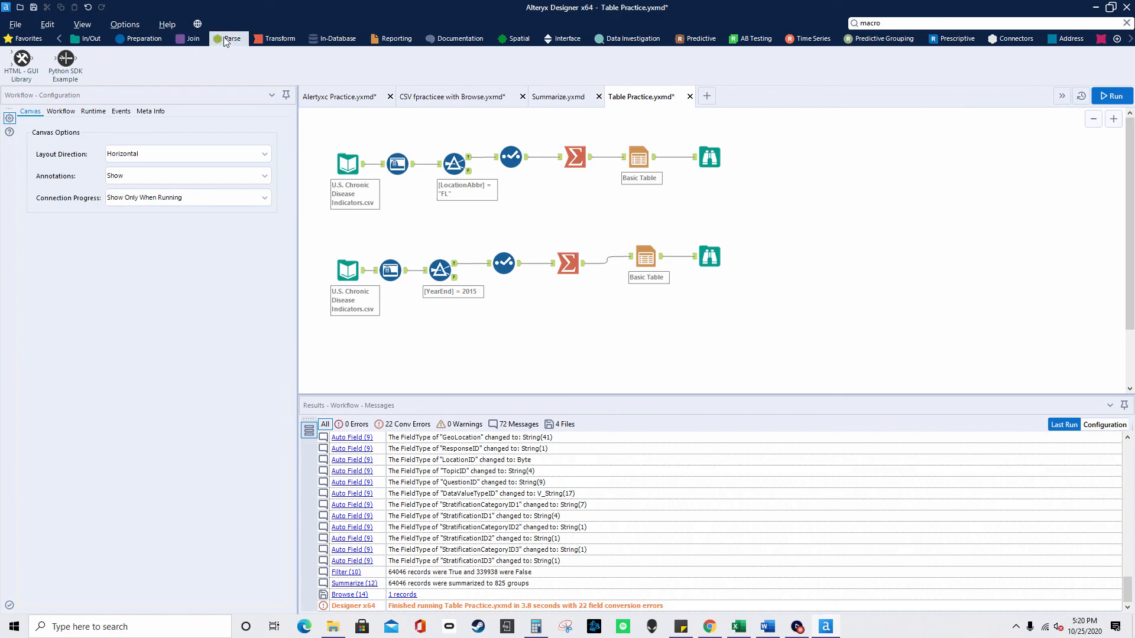
left_click(392, 39)
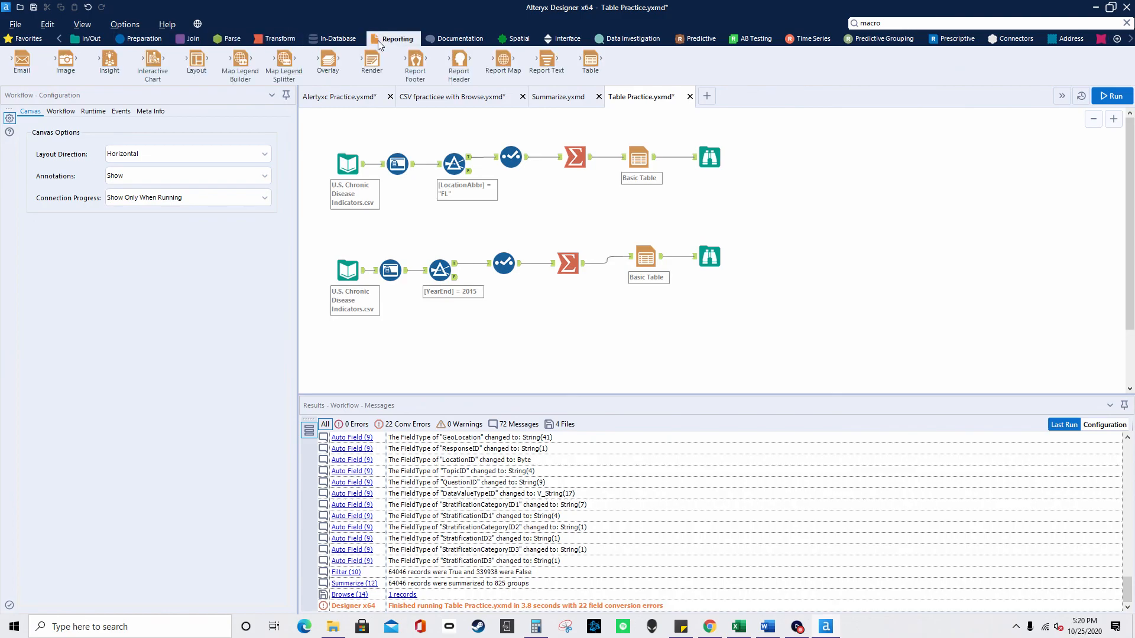
left_click(296, 44)
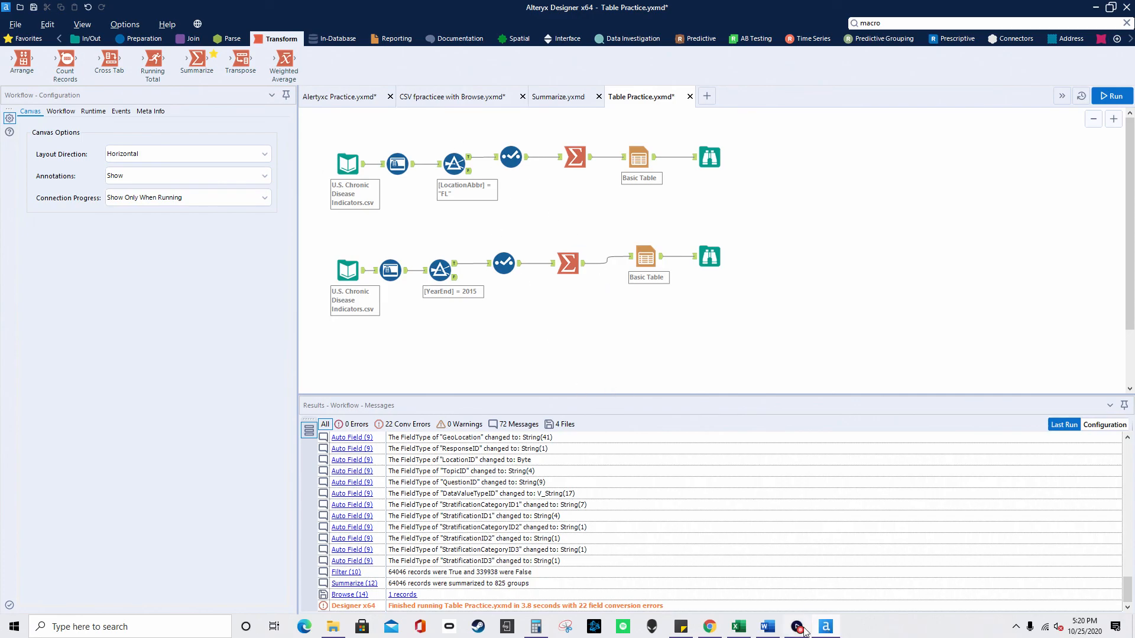
Step: Switch to Chrome and show the Learning Alteryx book in Kindle Cloud Reader
left_click(709, 630)
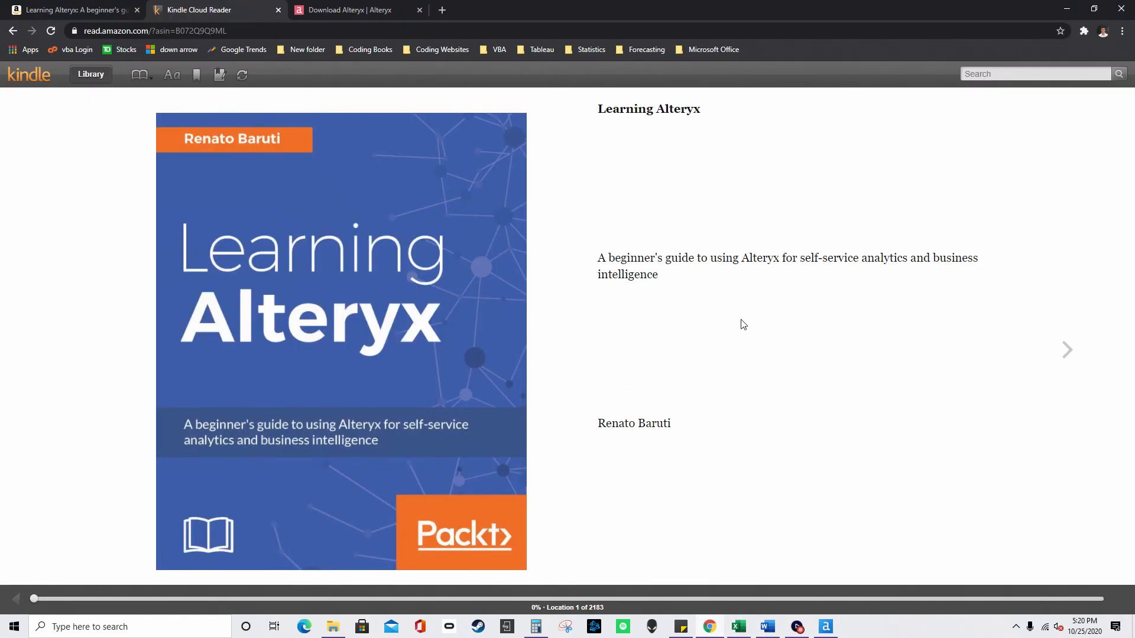